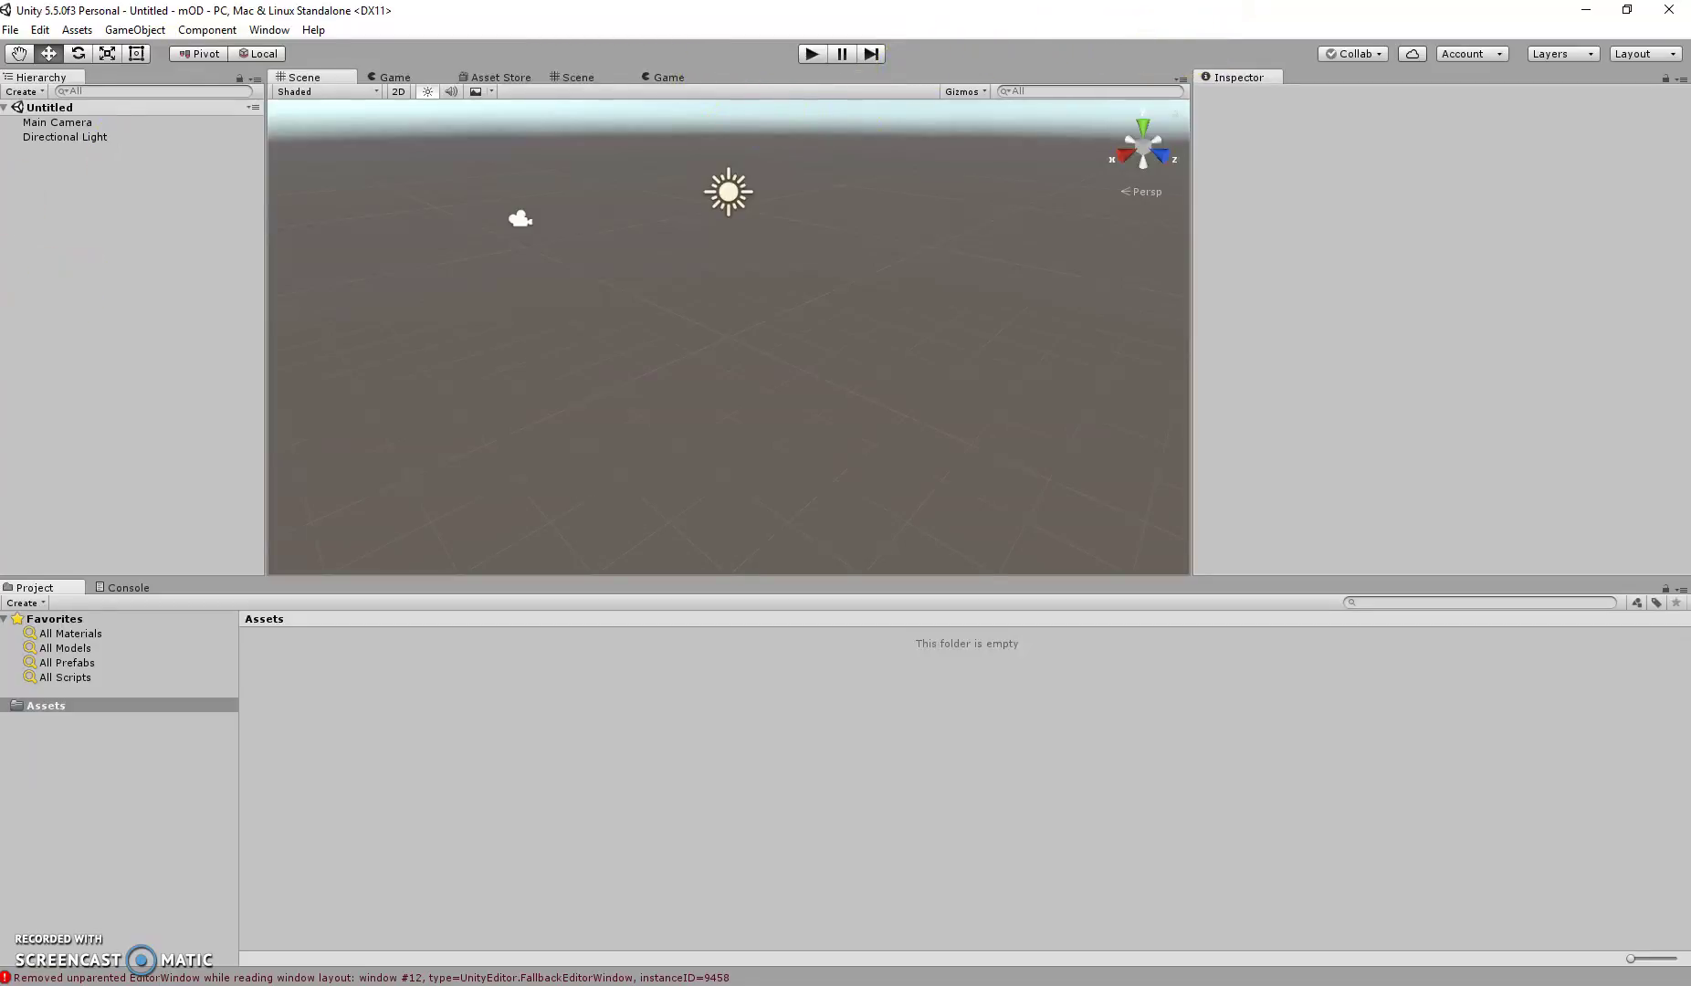
Switch to File Explorer and search the Documents folder for "semi".
mouse_move(0, 175)
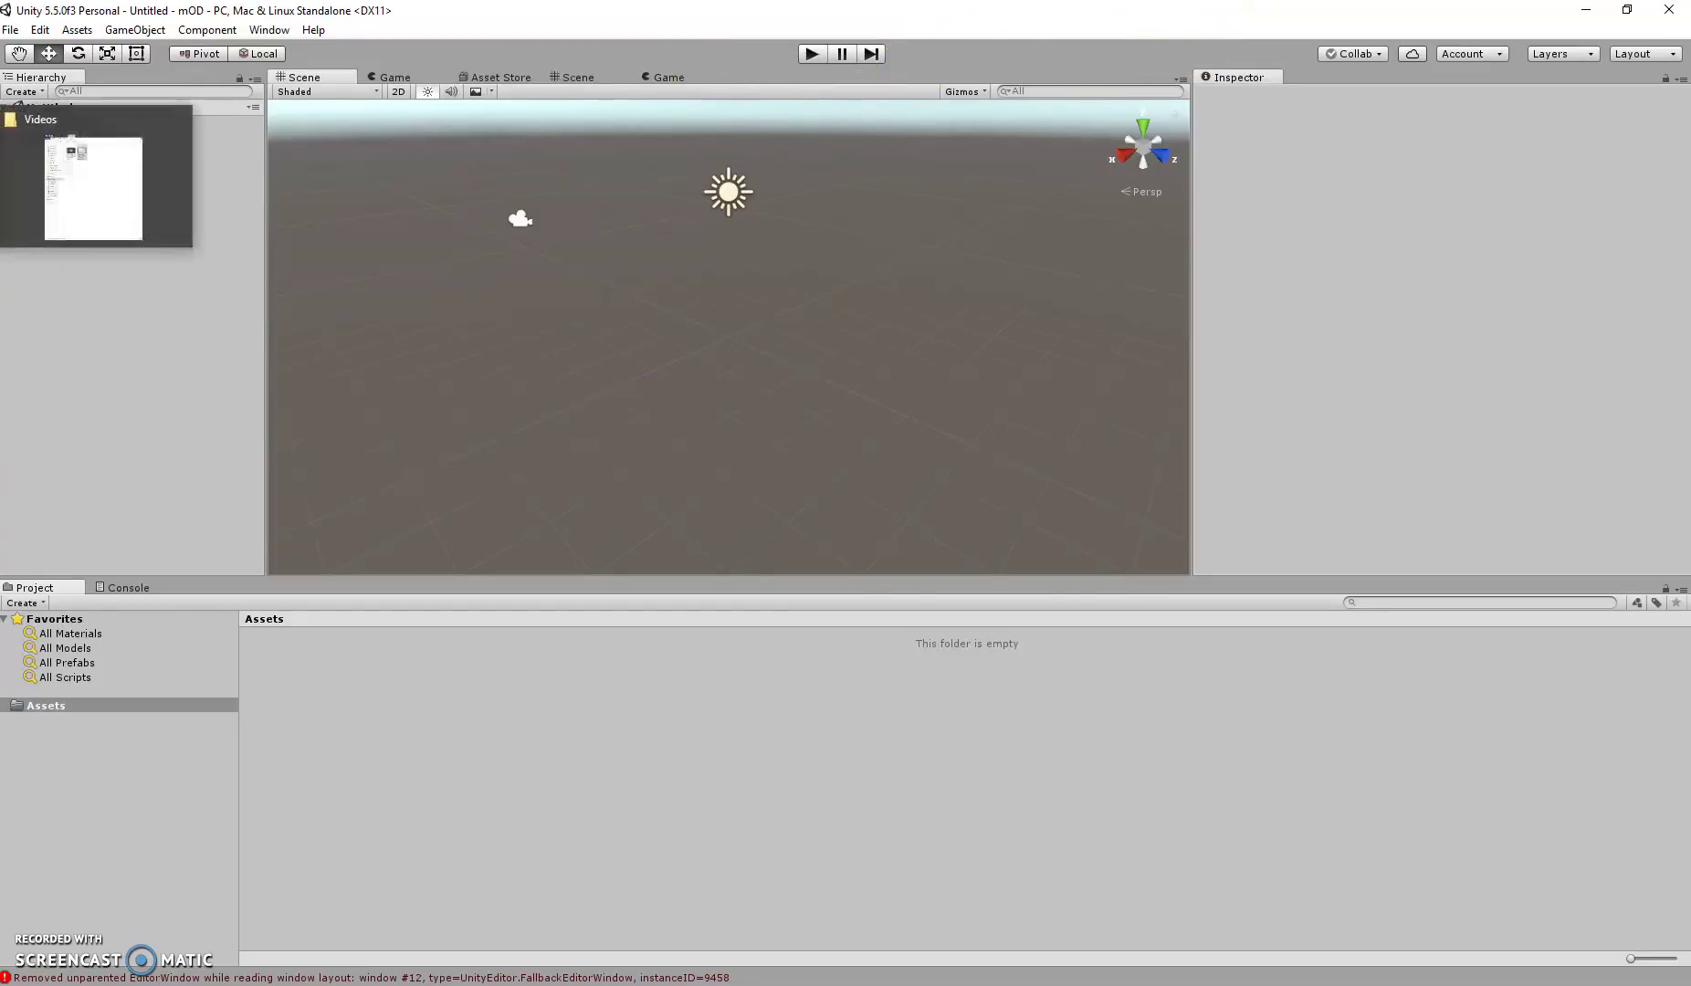
left_click(93, 188)
left_click_drag(1185, 382, 1192, 265)
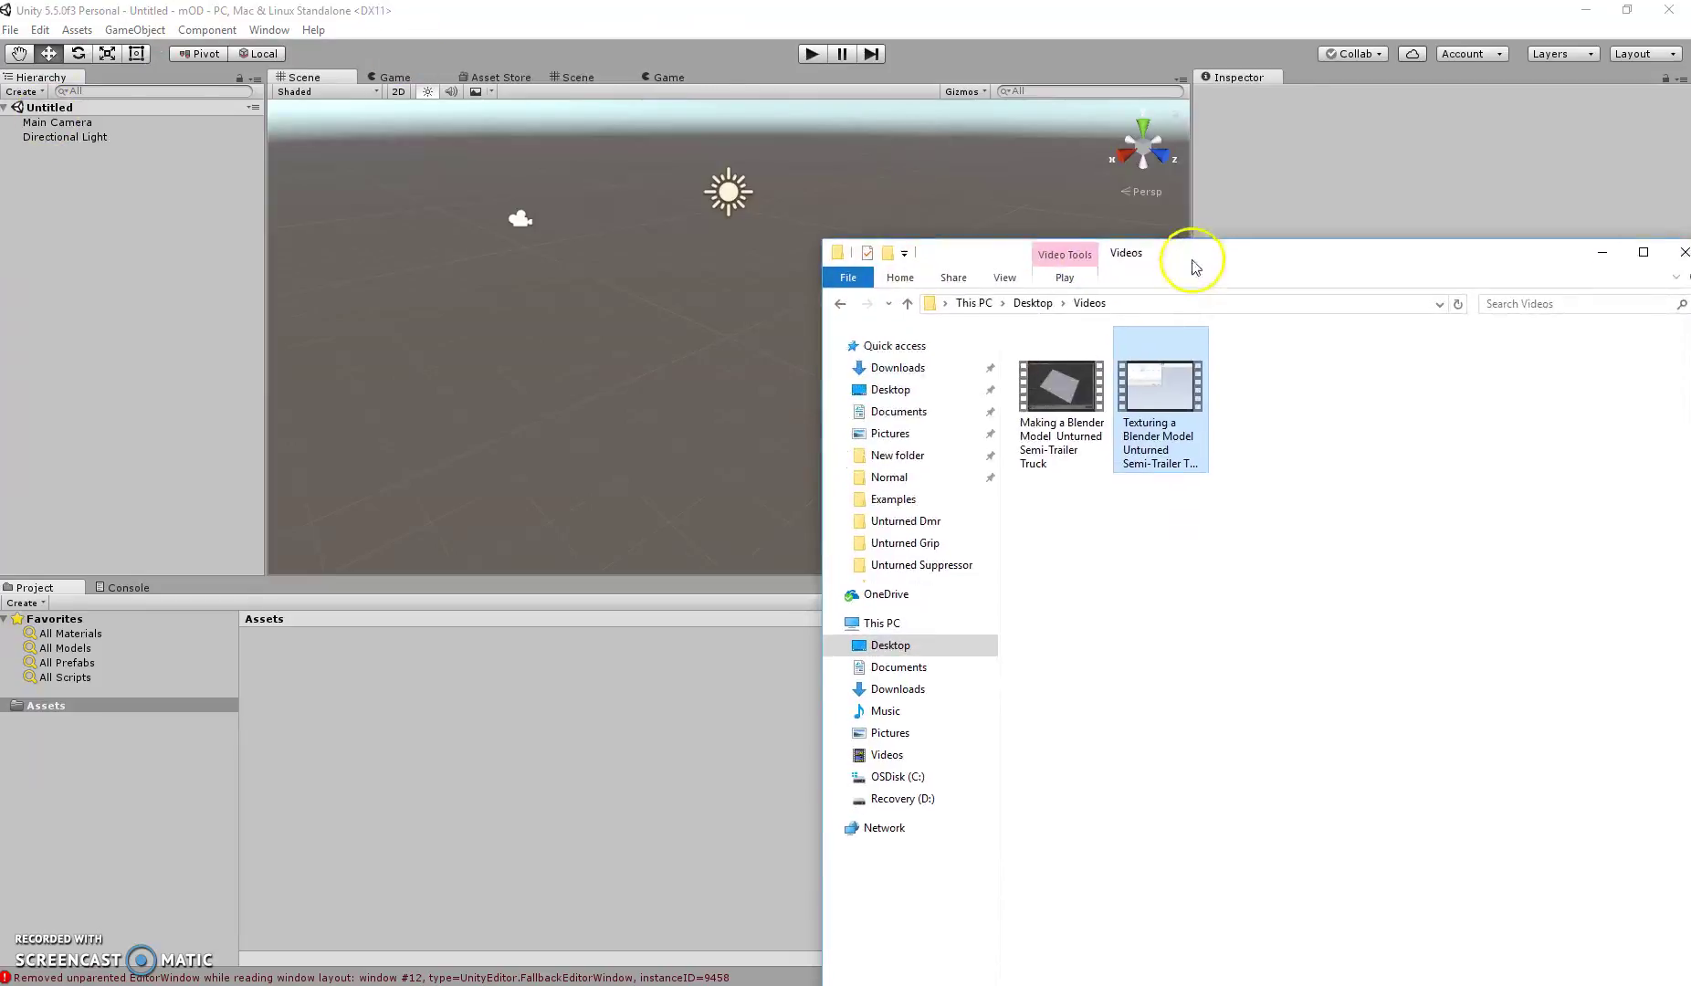
left_click(900, 409)
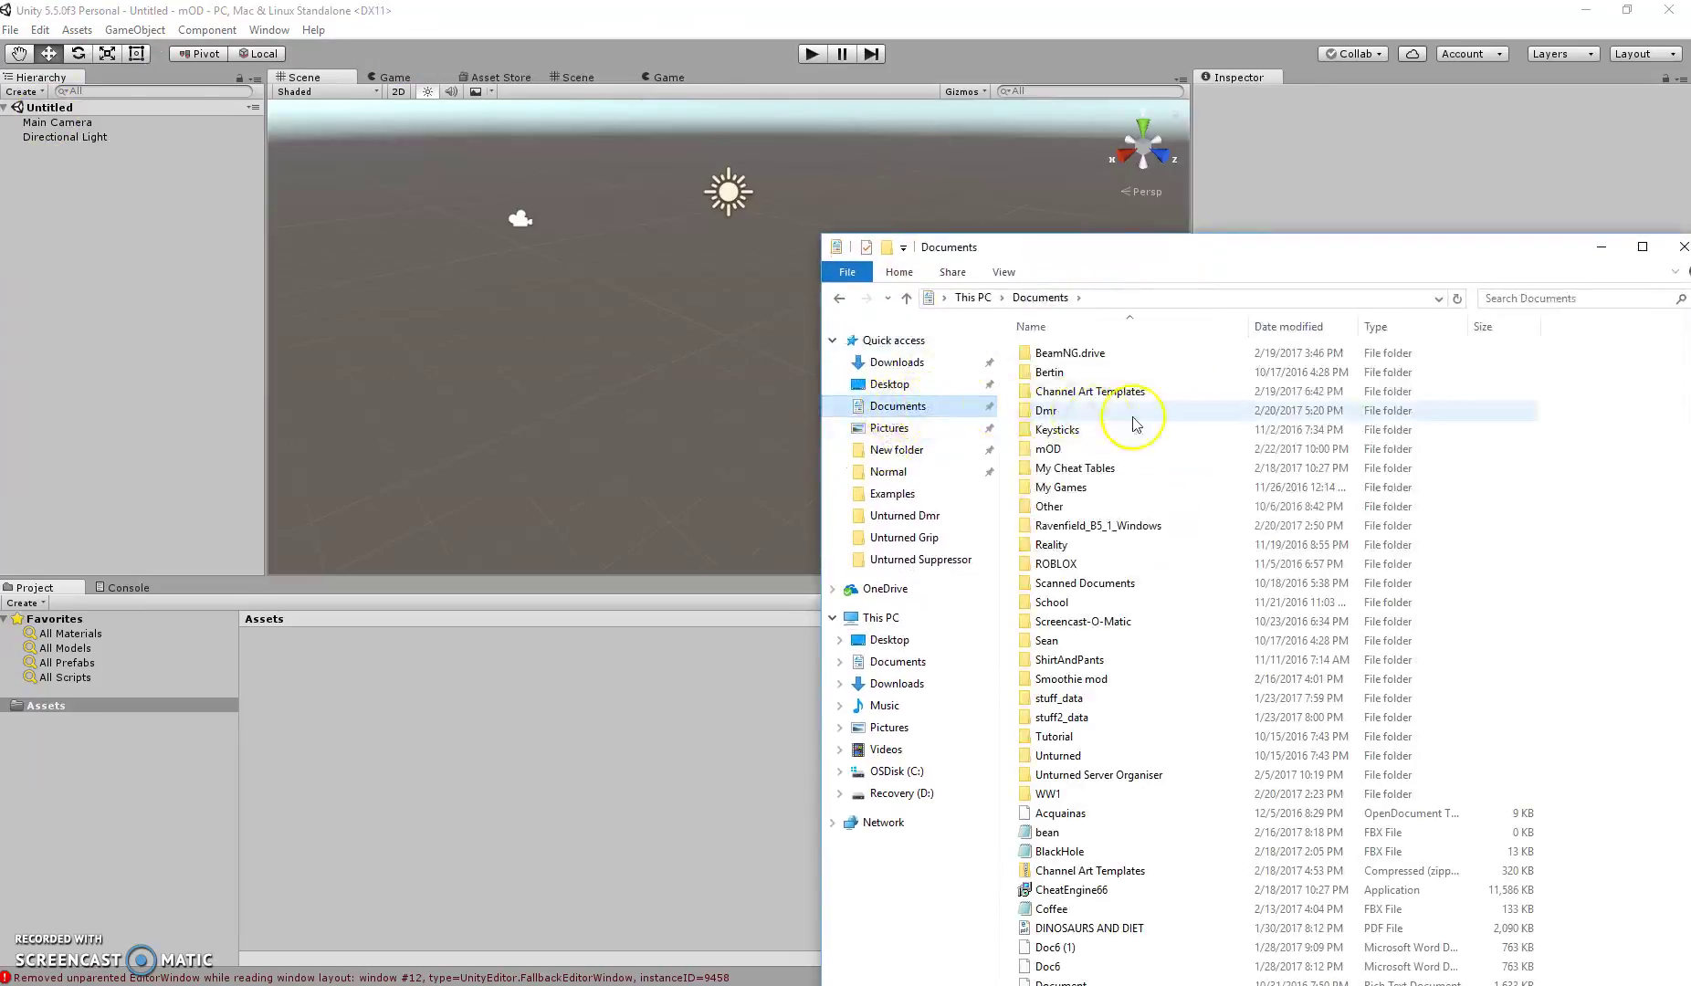
left_click(1518, 298)
type("semi")
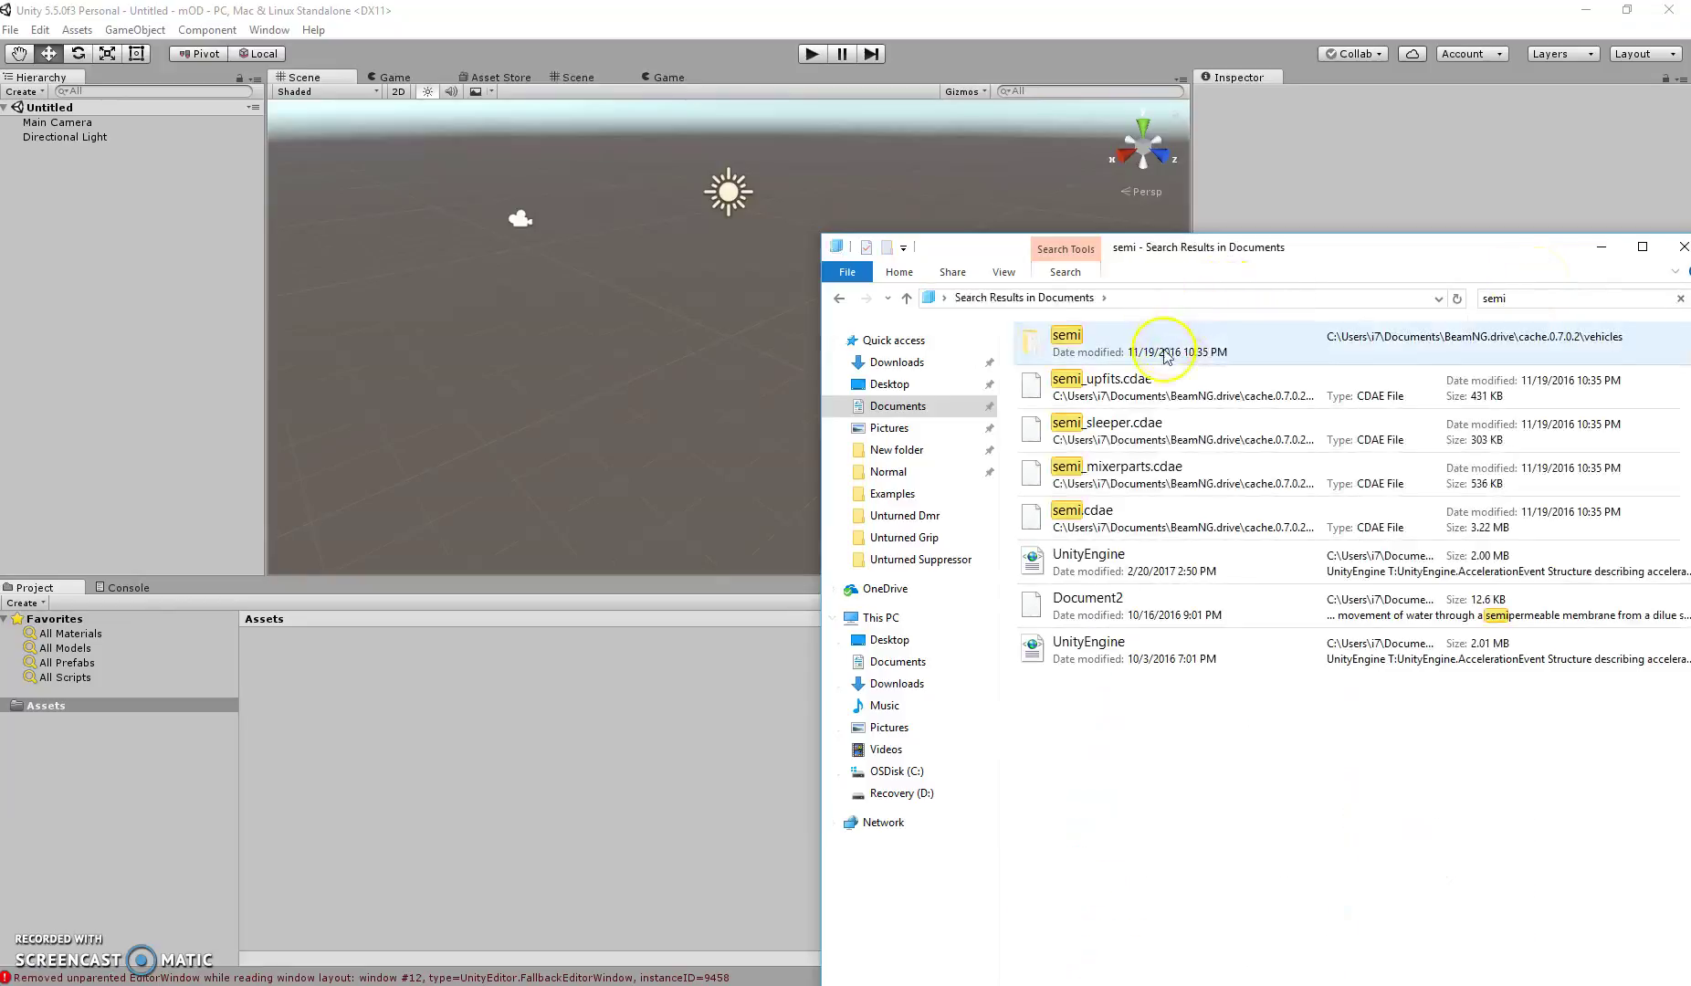
left_click(838, 298)
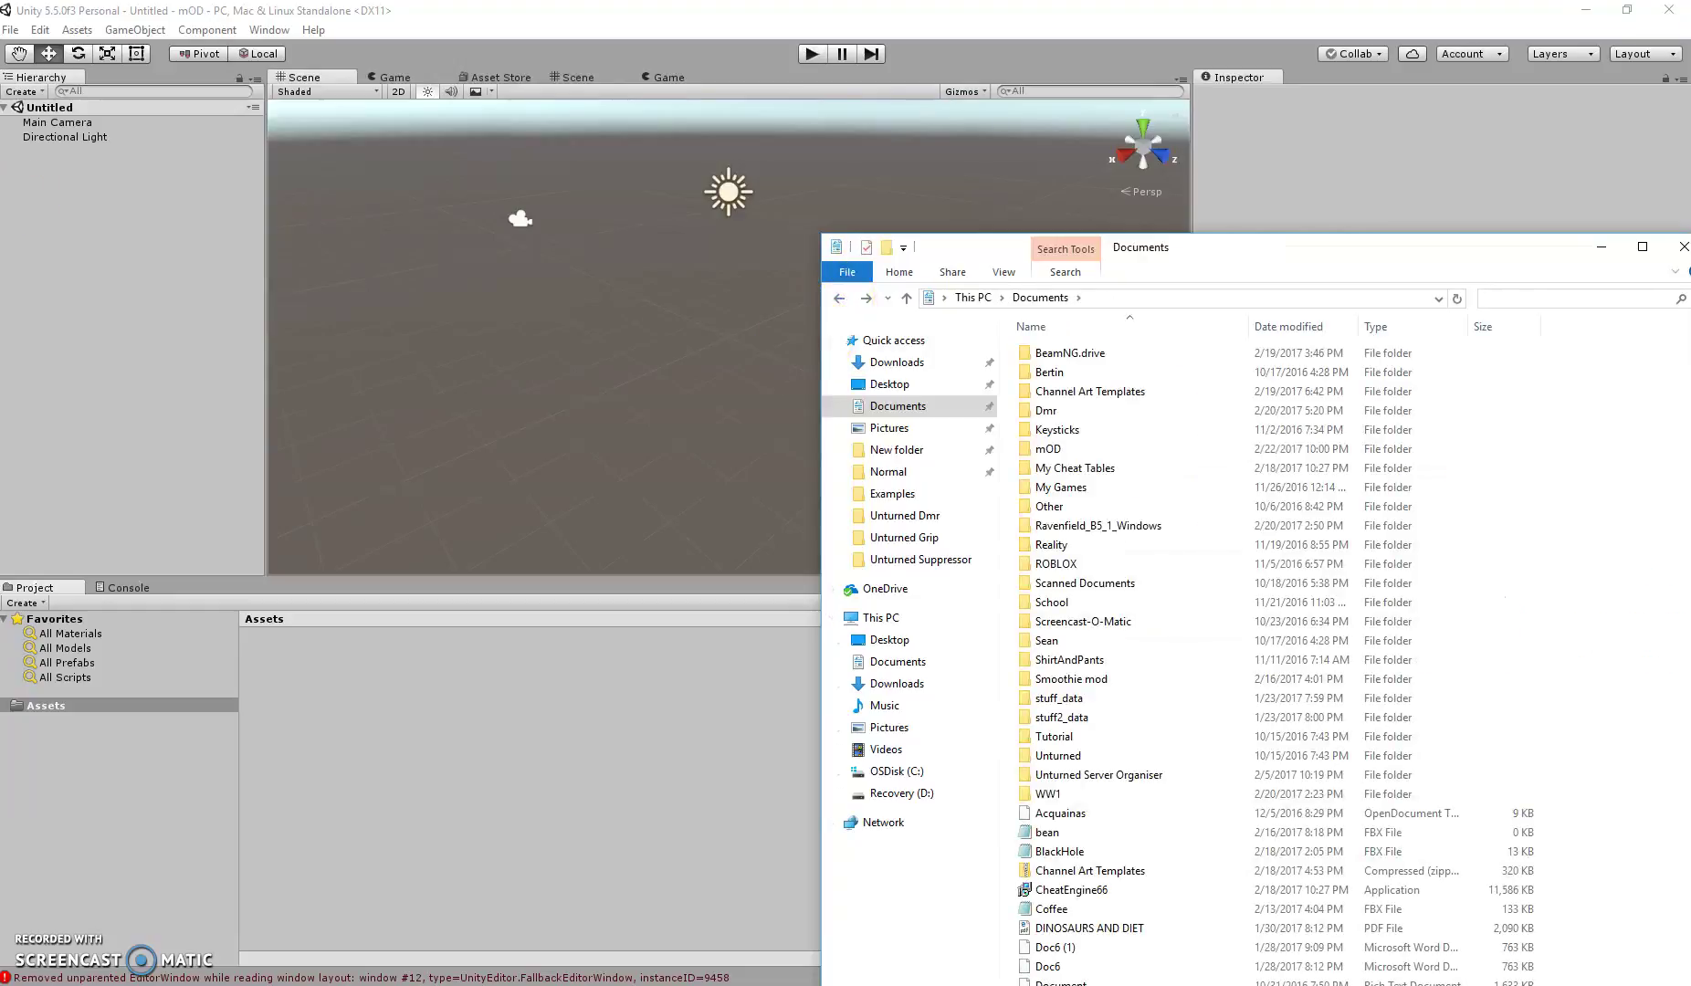
Switch to Blender and check the destination folder path in the FBX export settings for Semi-Trailer.fbx.
key("alt+Tab")
left_click(57, 41)
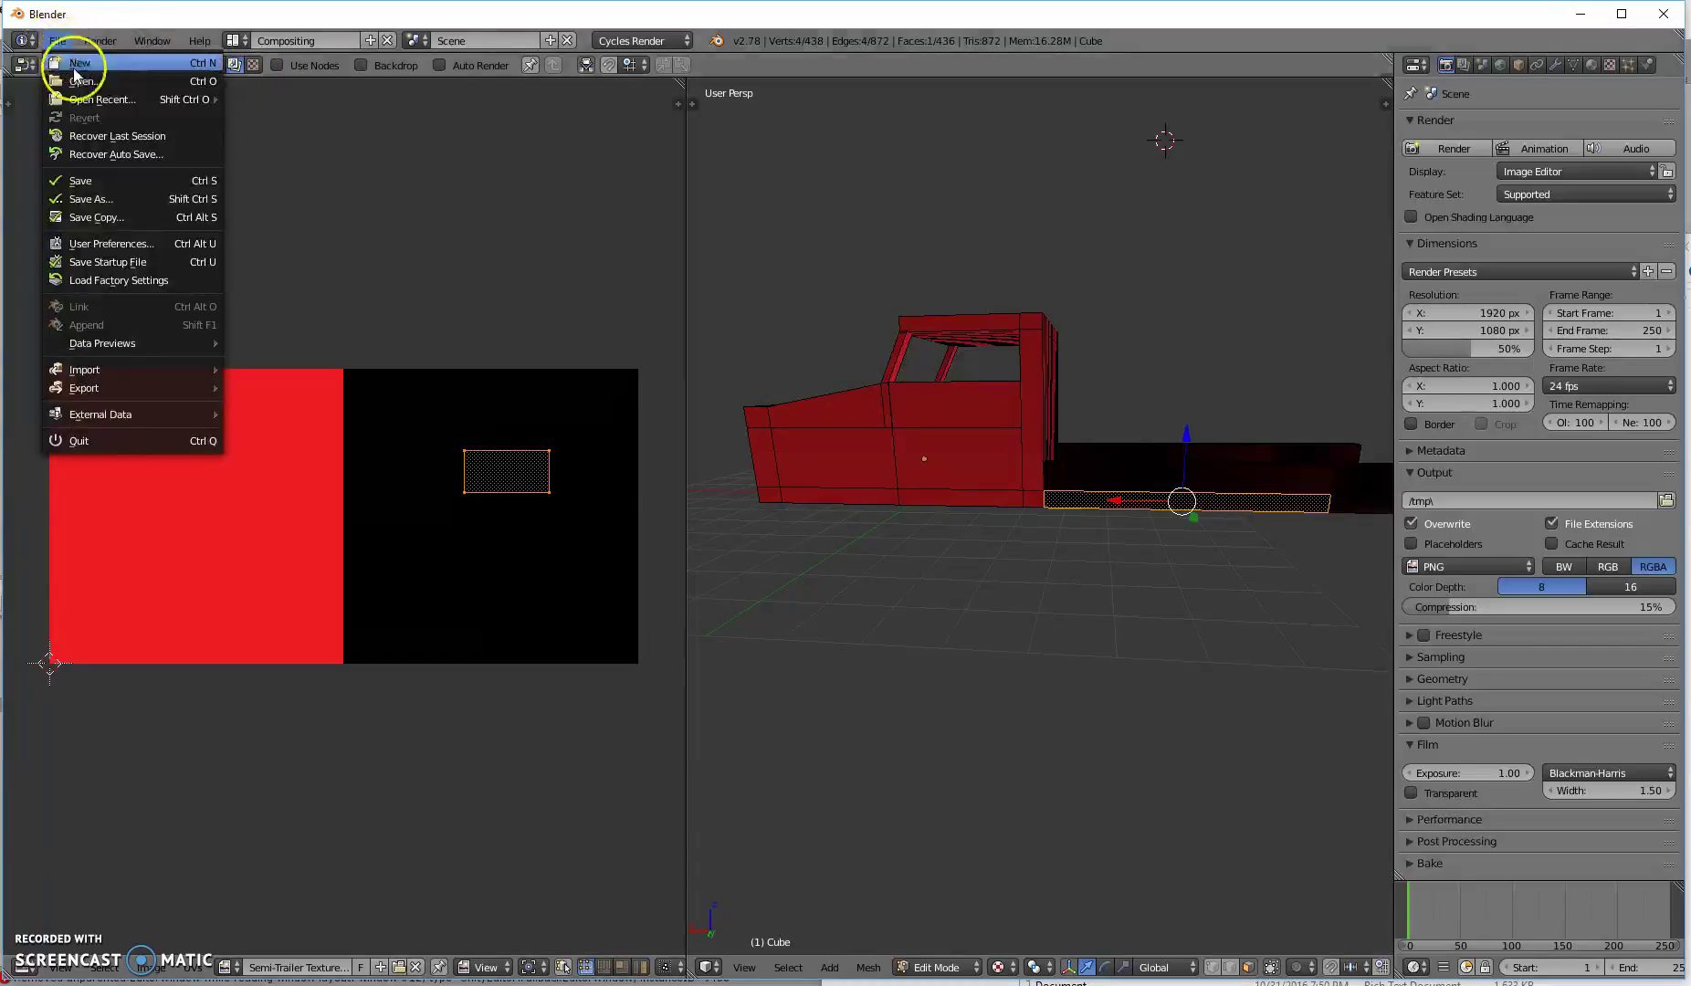
mouse_move(92, 390)
left_click(294, 442)
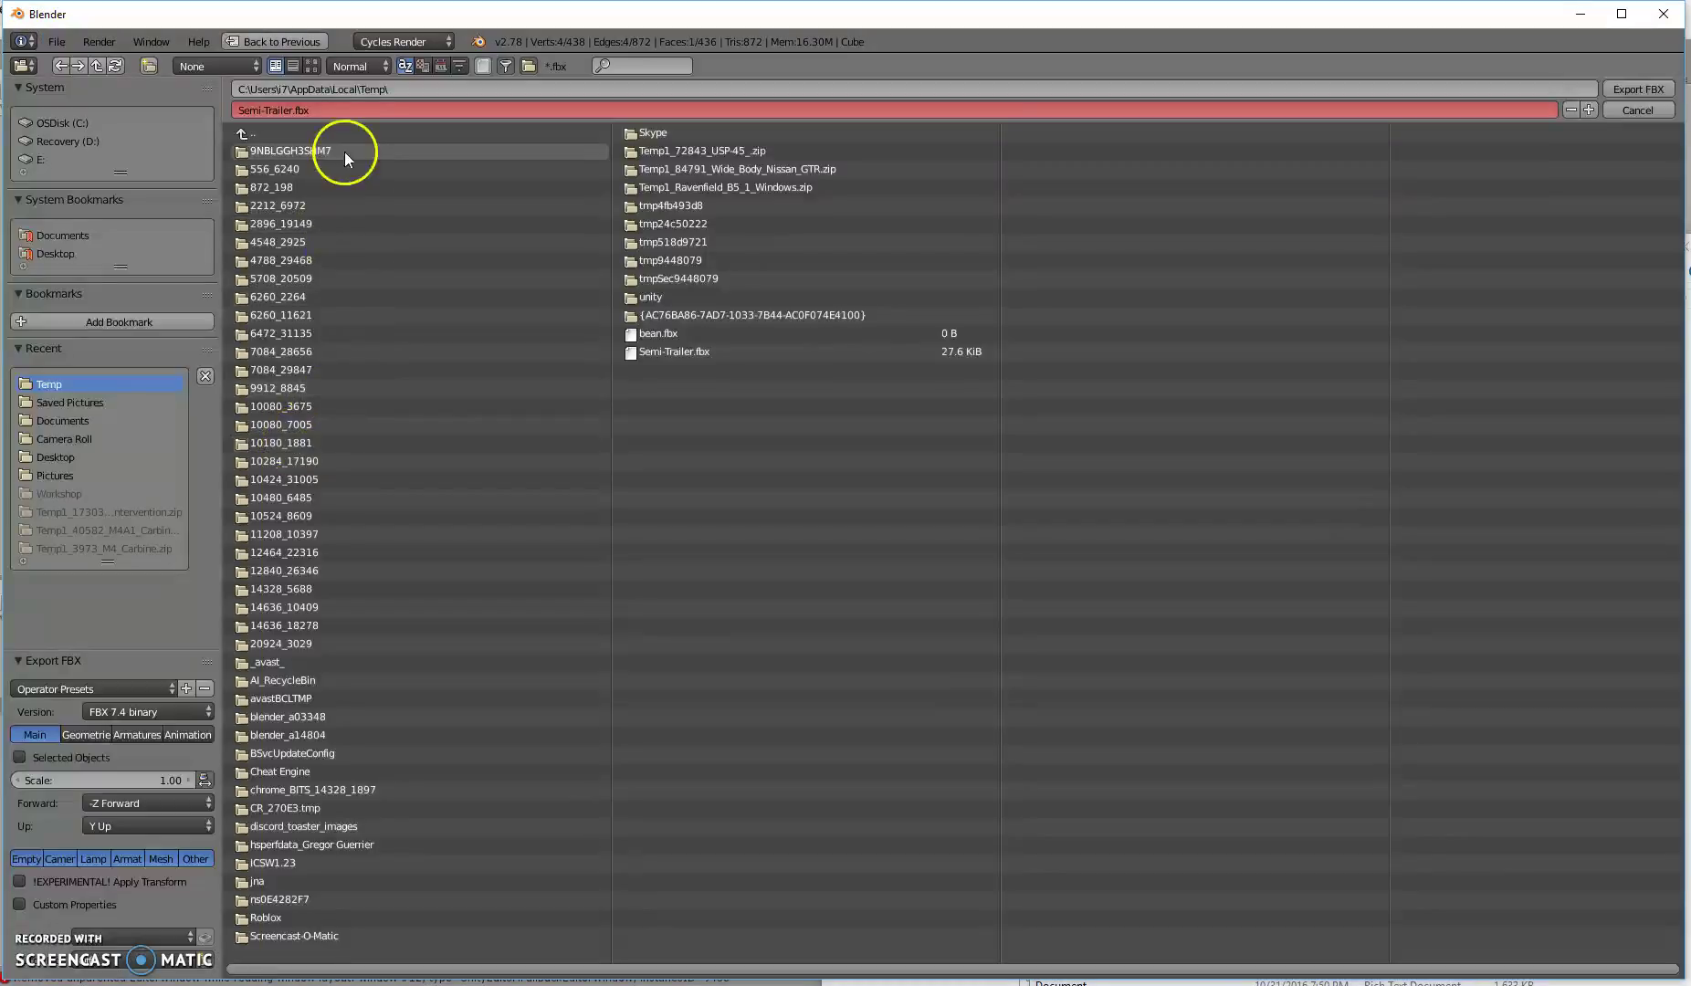
left_click(319, 88)
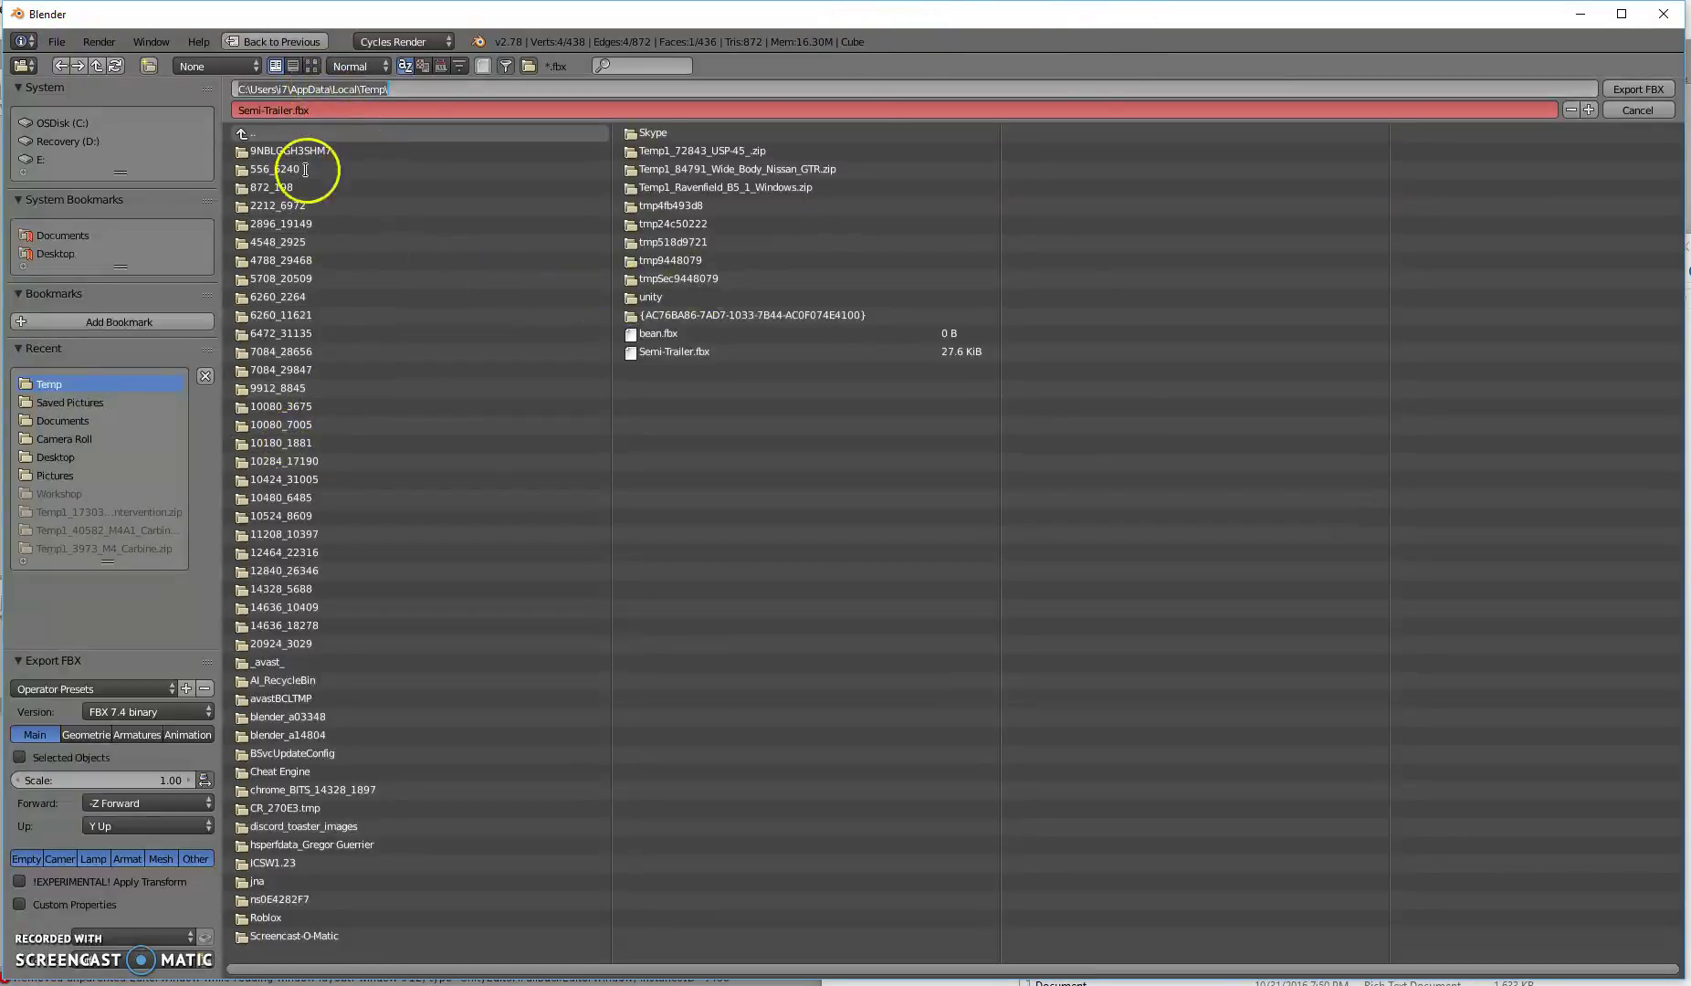
key("alt+Tab")
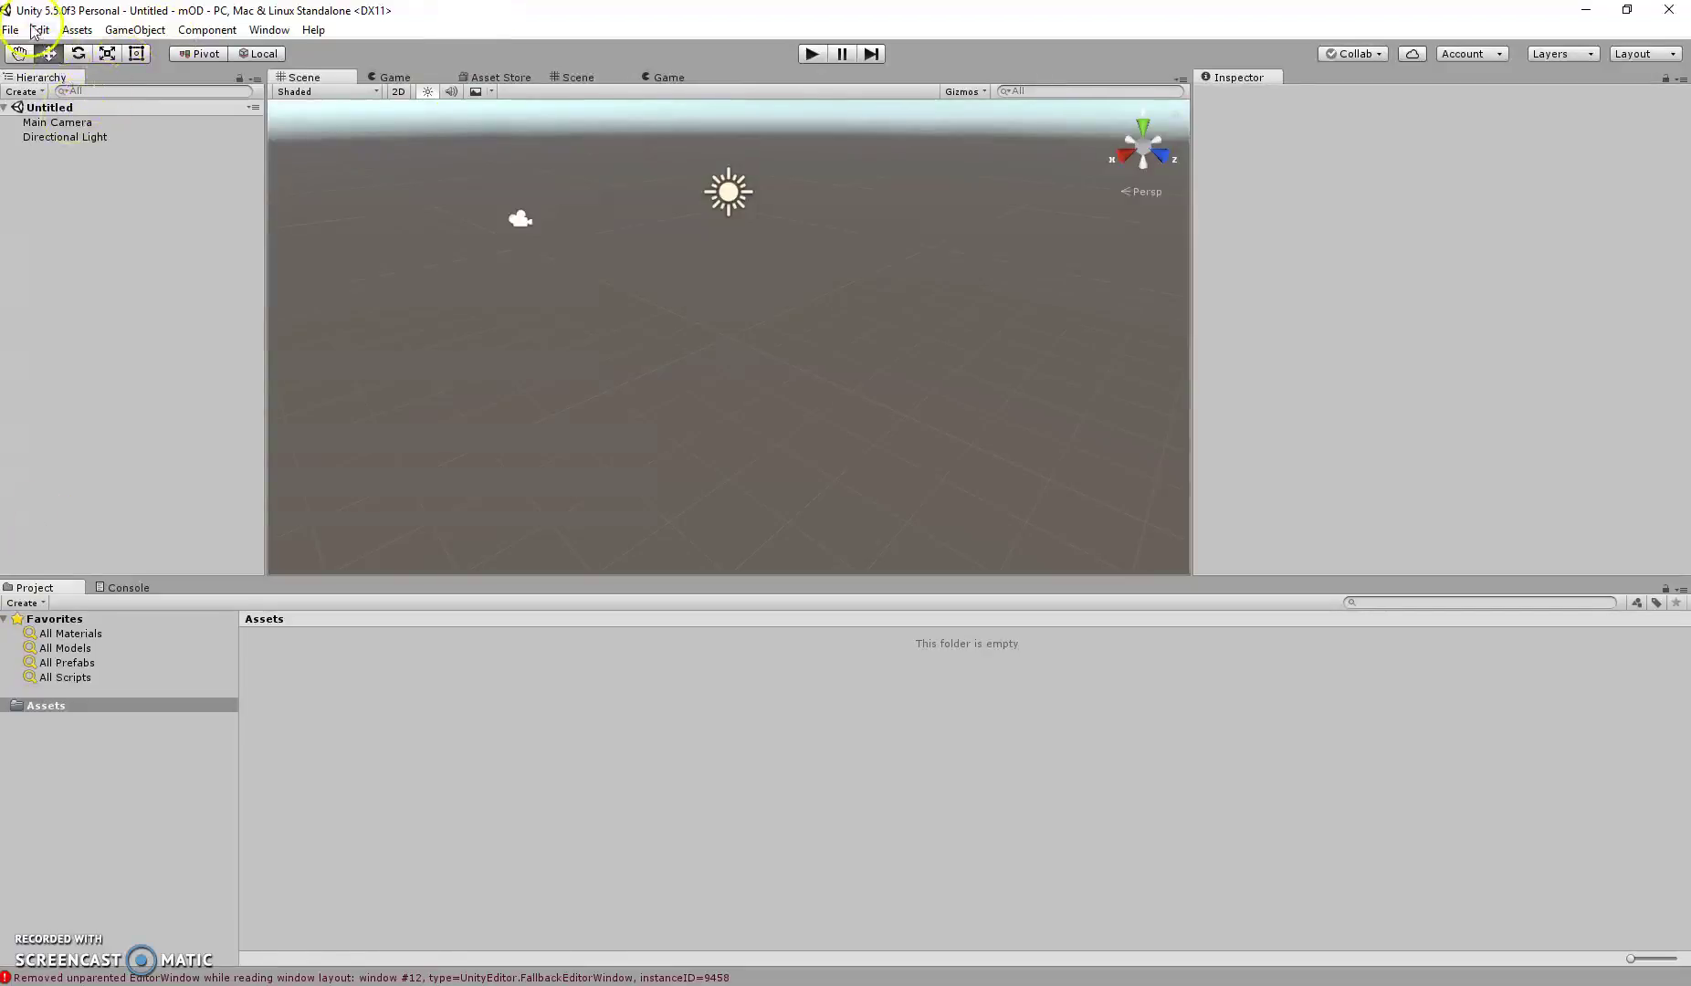
Open the %temp% folder in File Explorer and search it for "semi".
left_click(13, 31)
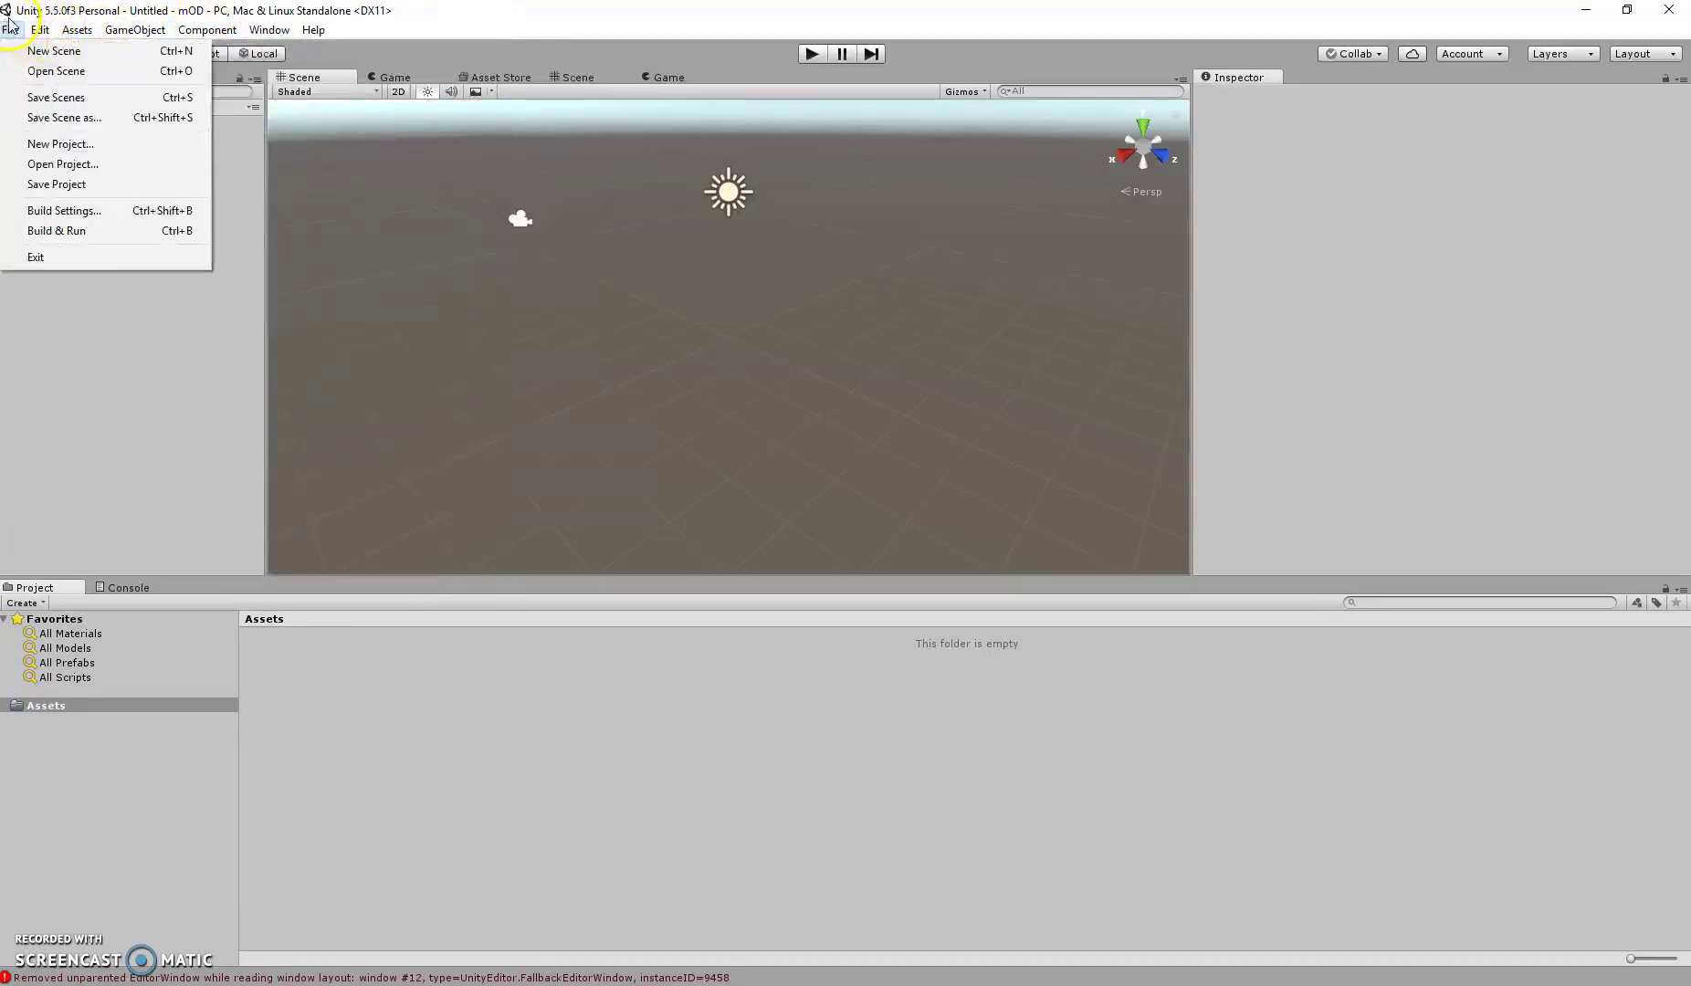
left_click(23, 227)
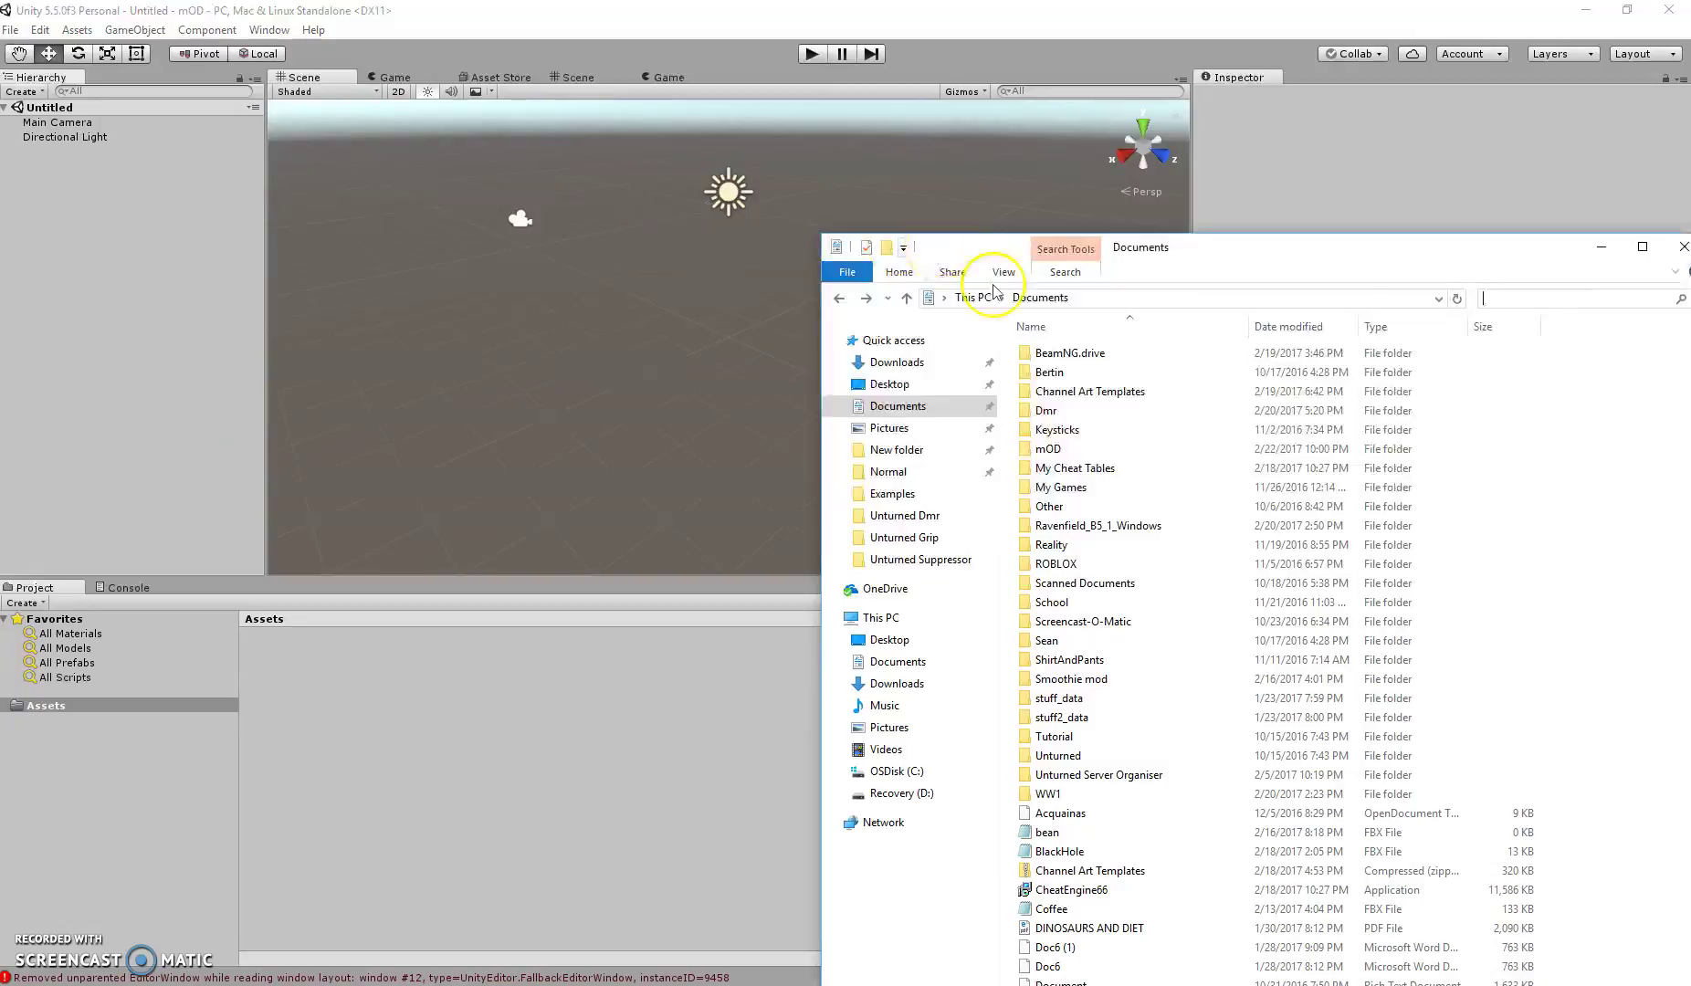
left_click(1094, 298)
type("%temp%")
key("Return")
left_click(1543, 296)
type("semi")
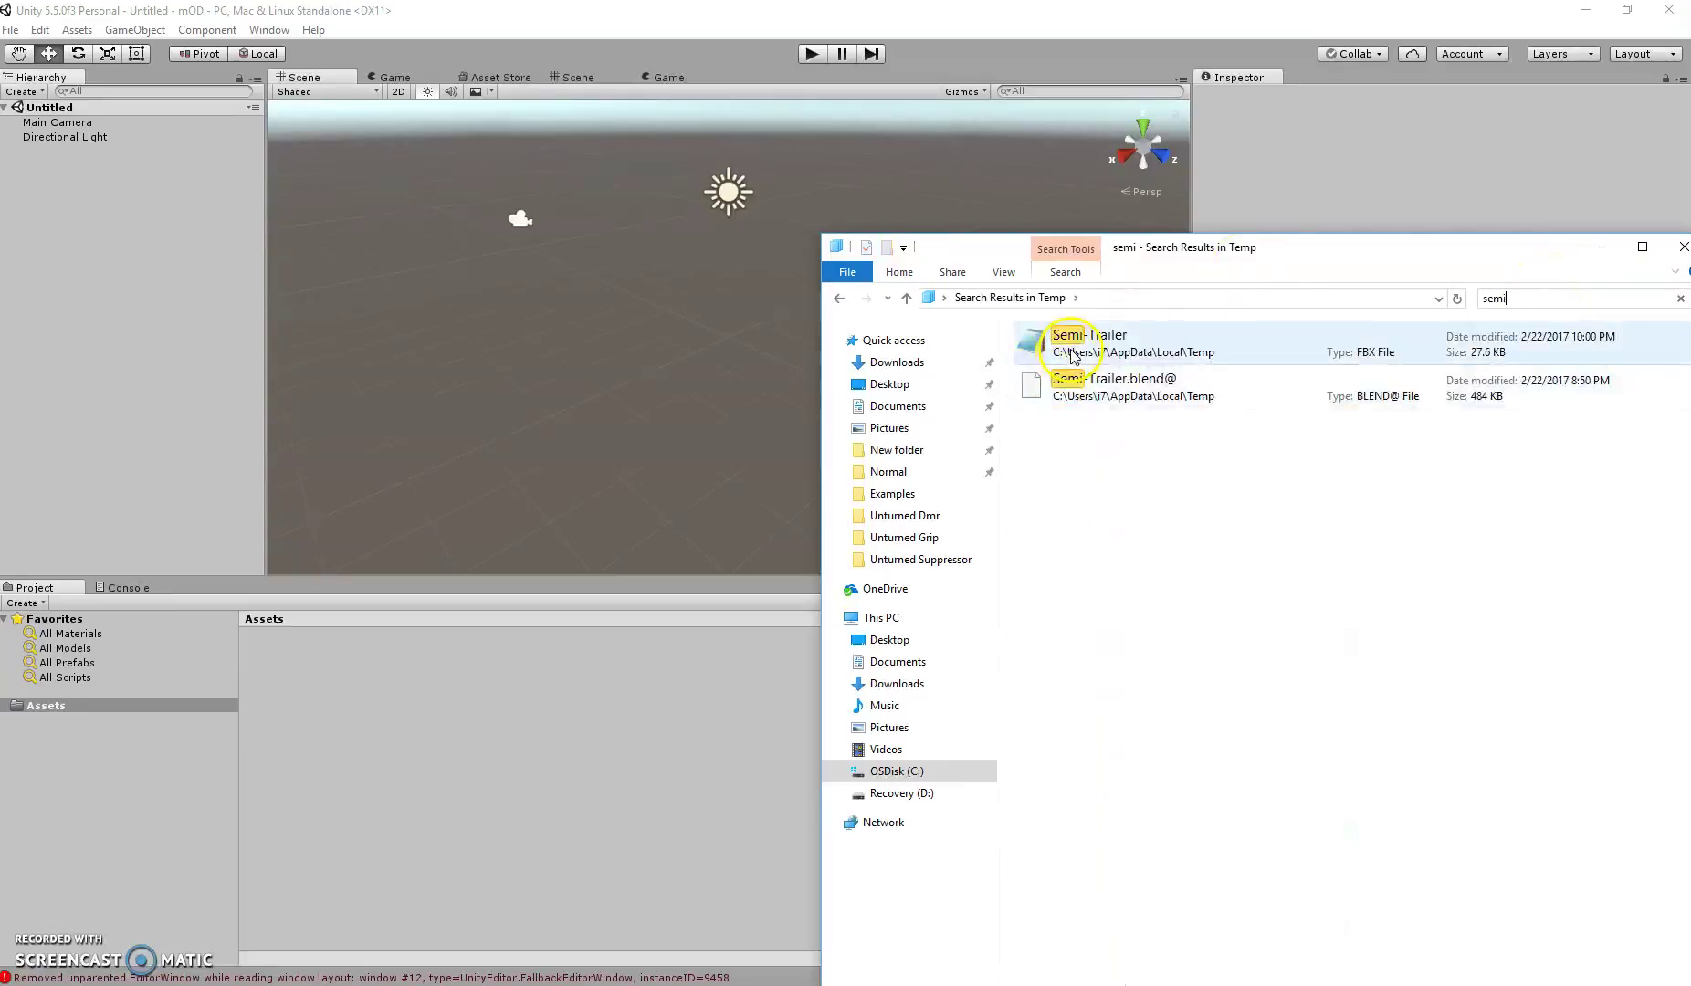
Import the Semi-Trailer FBX file into the Unity project's Assets folder and inspect the imported model and its mesh.
left_click(1075, 350)
left_click_drag(1268, 348, 291, 721)
left_click(269, 650)
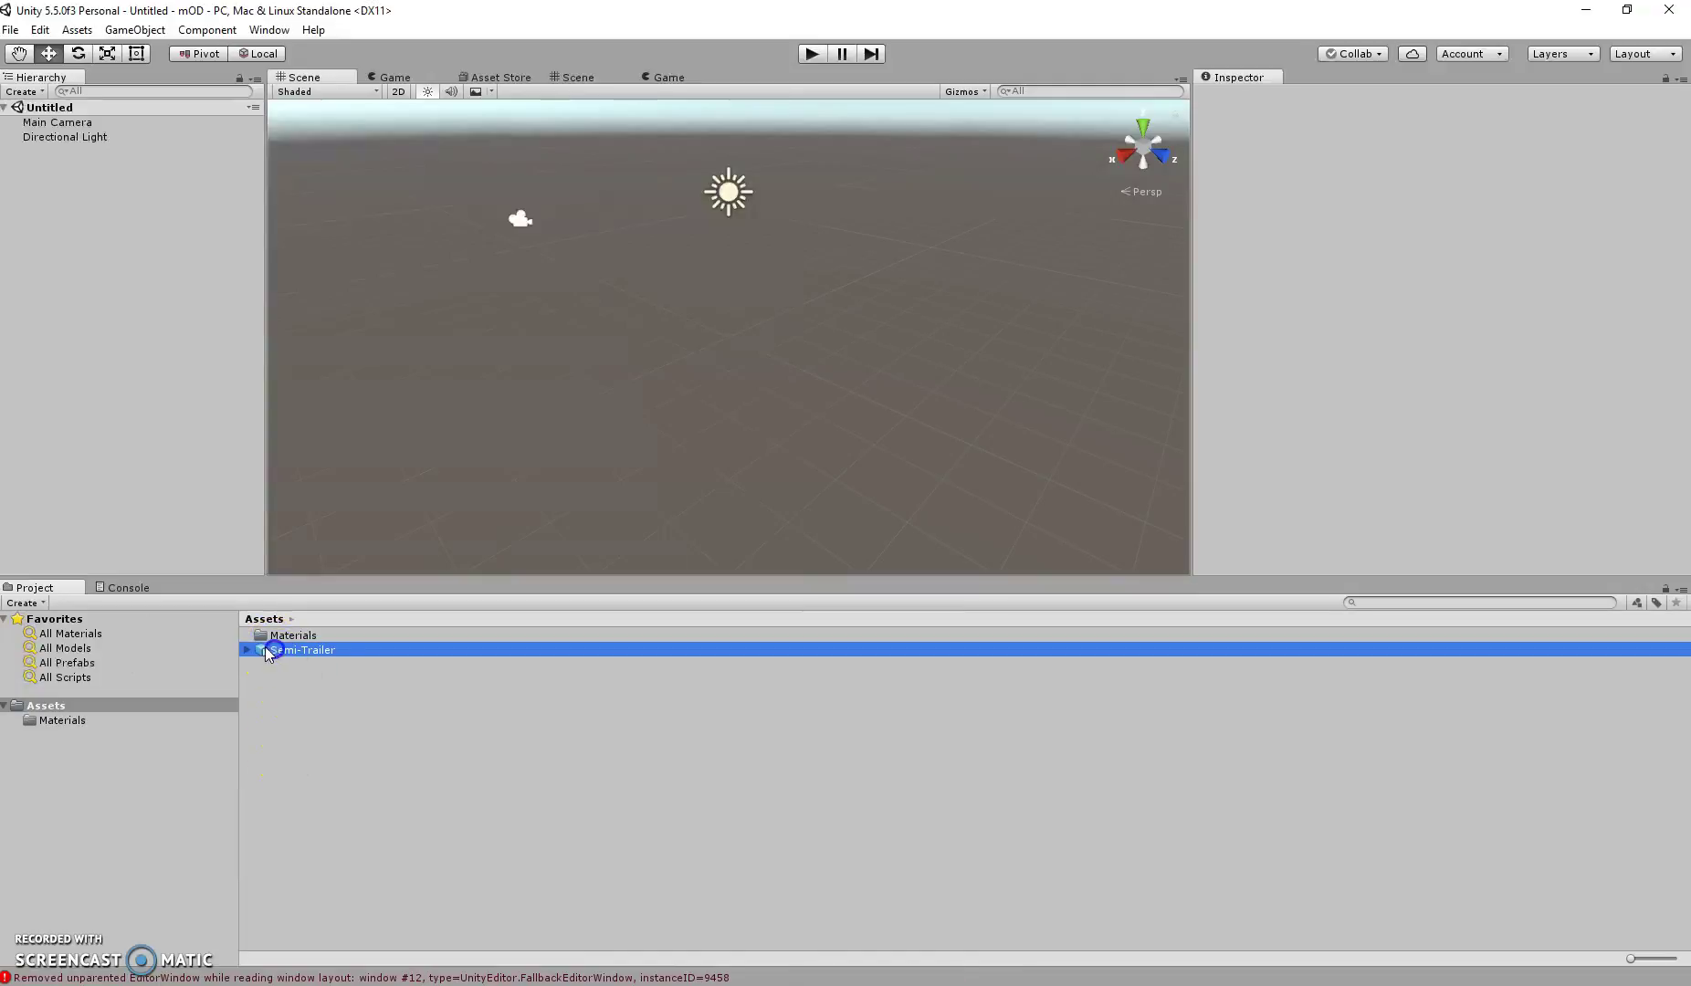
left_click(249, 649)
left_click(279, 665)
left_click(284, 647)
left_click(290, 663)
left_click(294, 649)
left_click(449, 798)
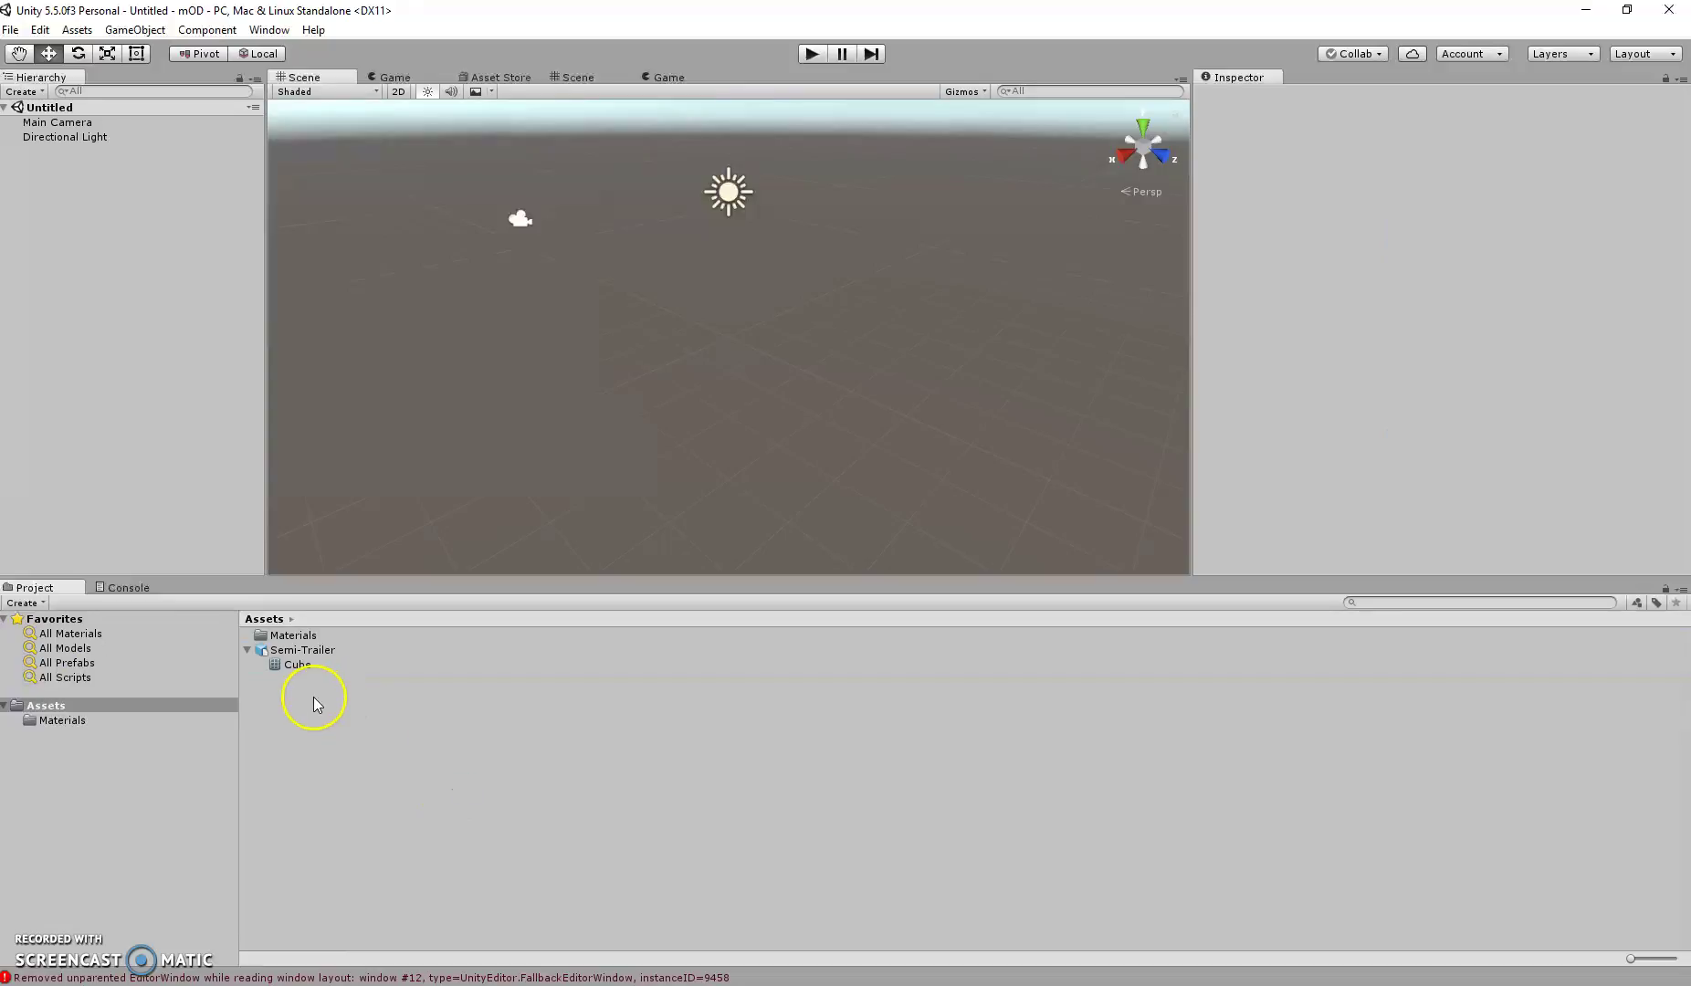
left_click(302, 651)
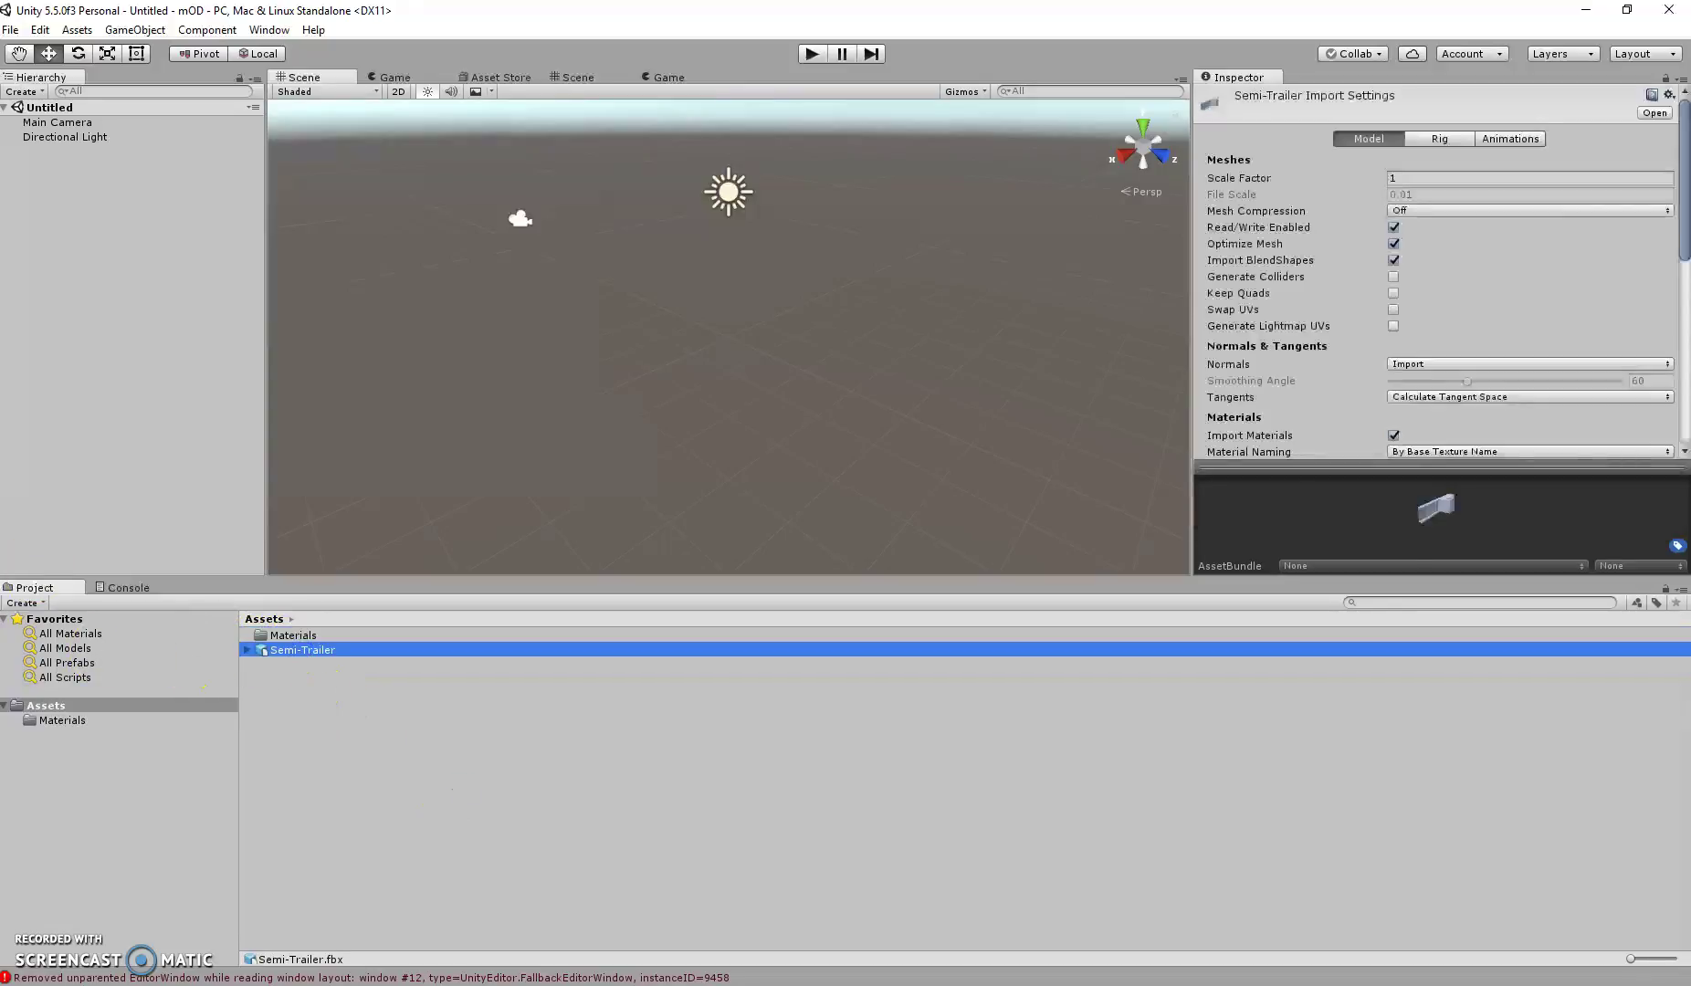
Import the Vehicle Unity package from Unturned's Bundles/Sources/Examples folder into the project.
key("alt+Tab")
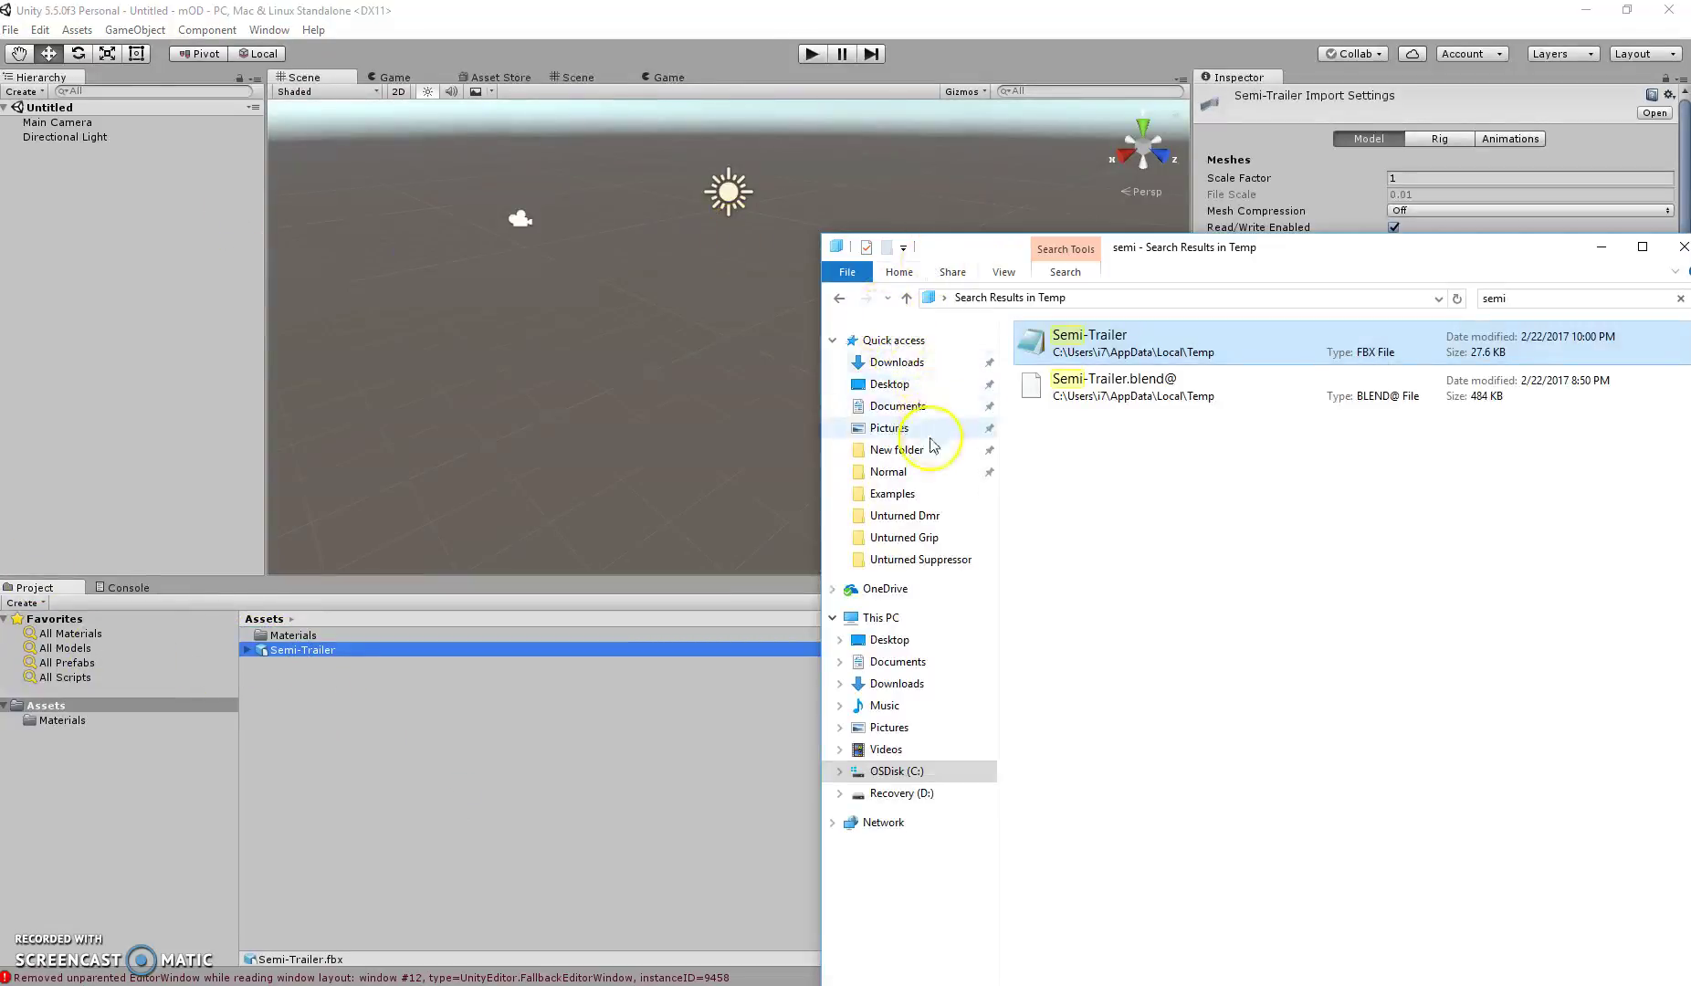
left_click(892, 495)
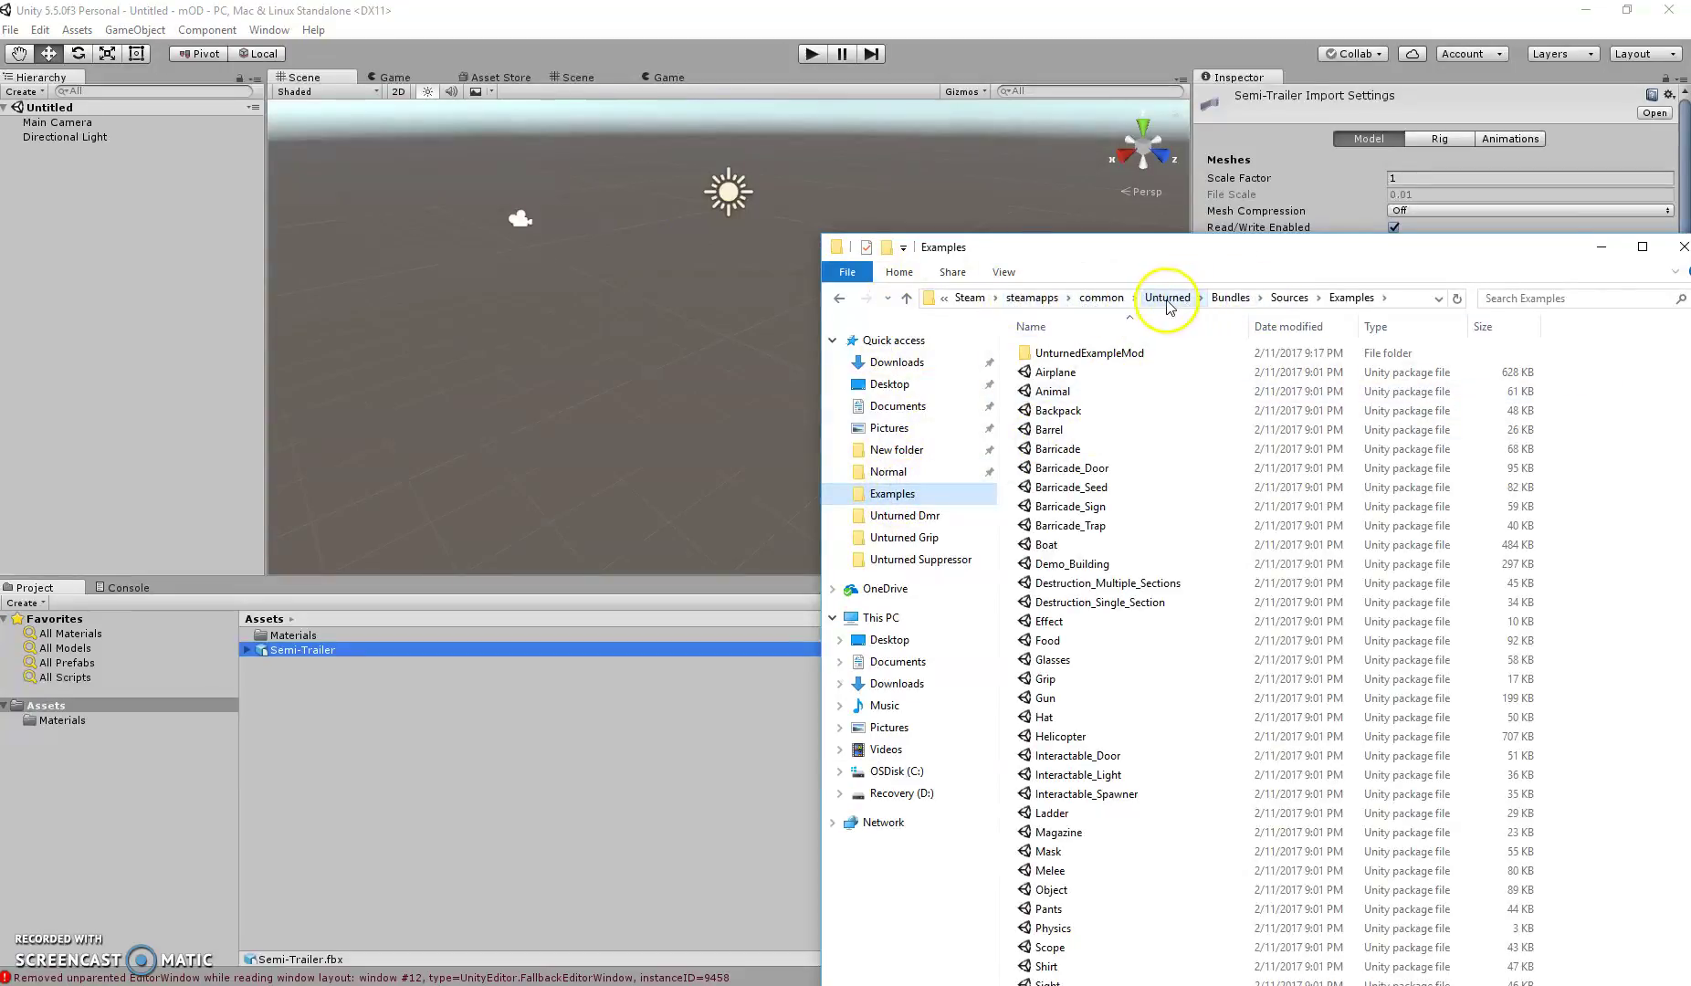
scroll(1142, 439, "down", 2)
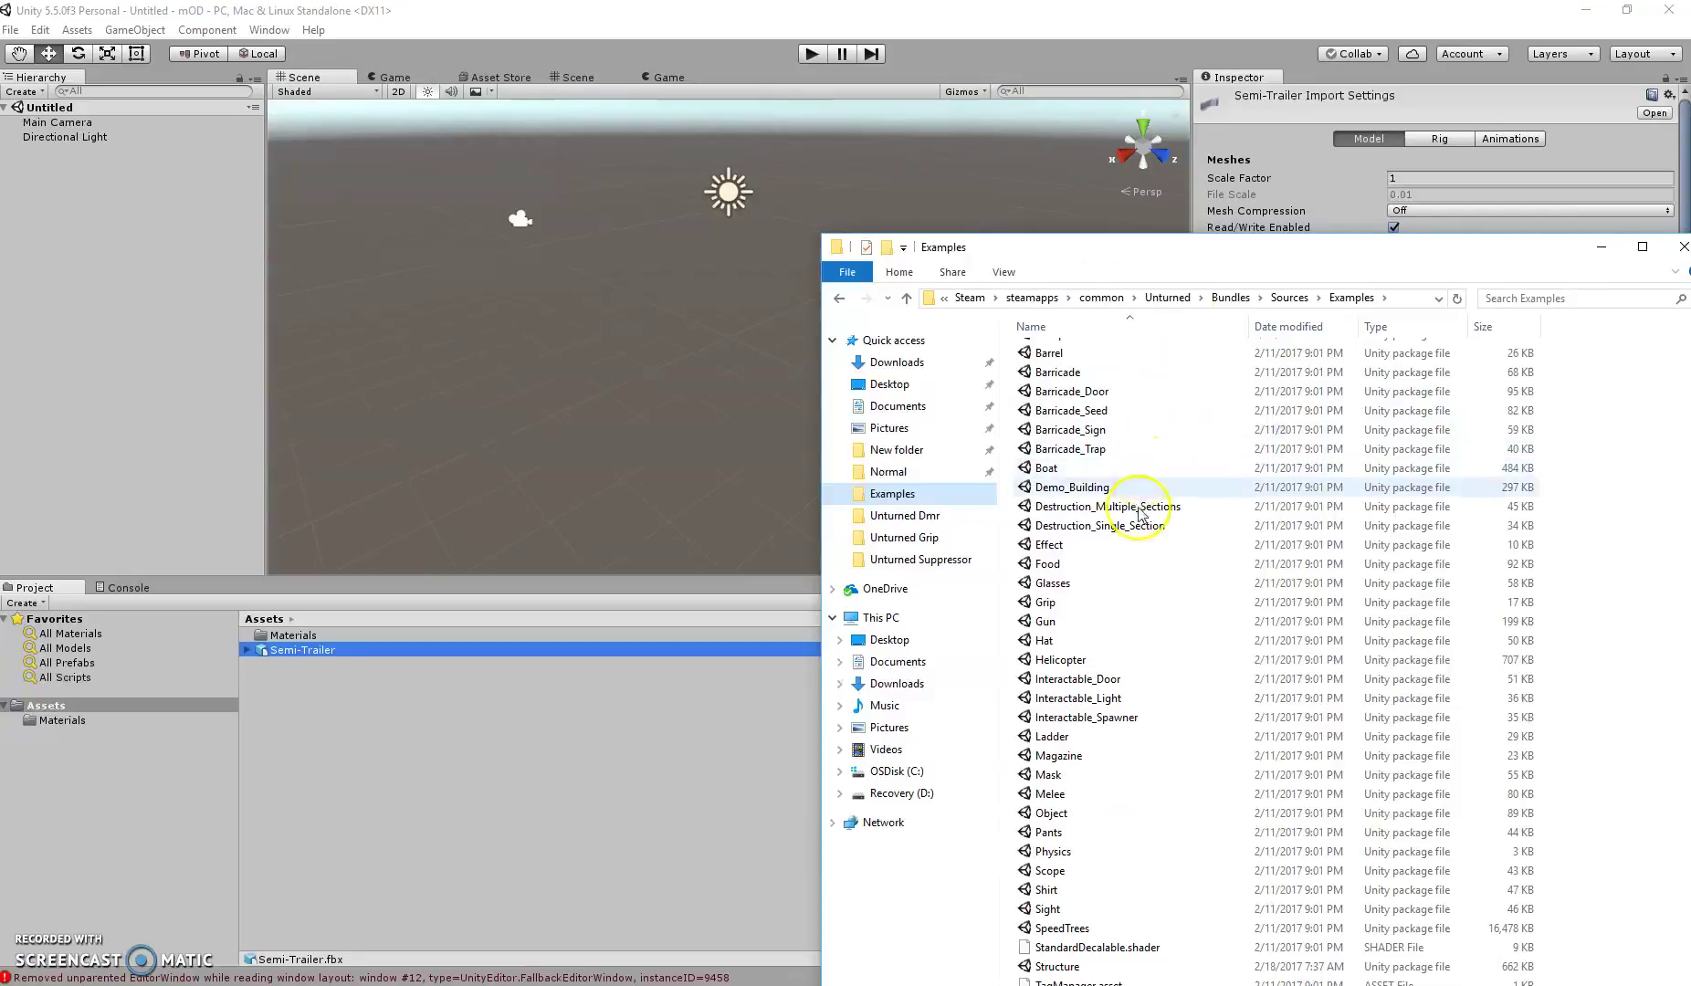
left_click_drag(1263, 236, 1240, 3)
scroll(1136, 150, "down", 1)
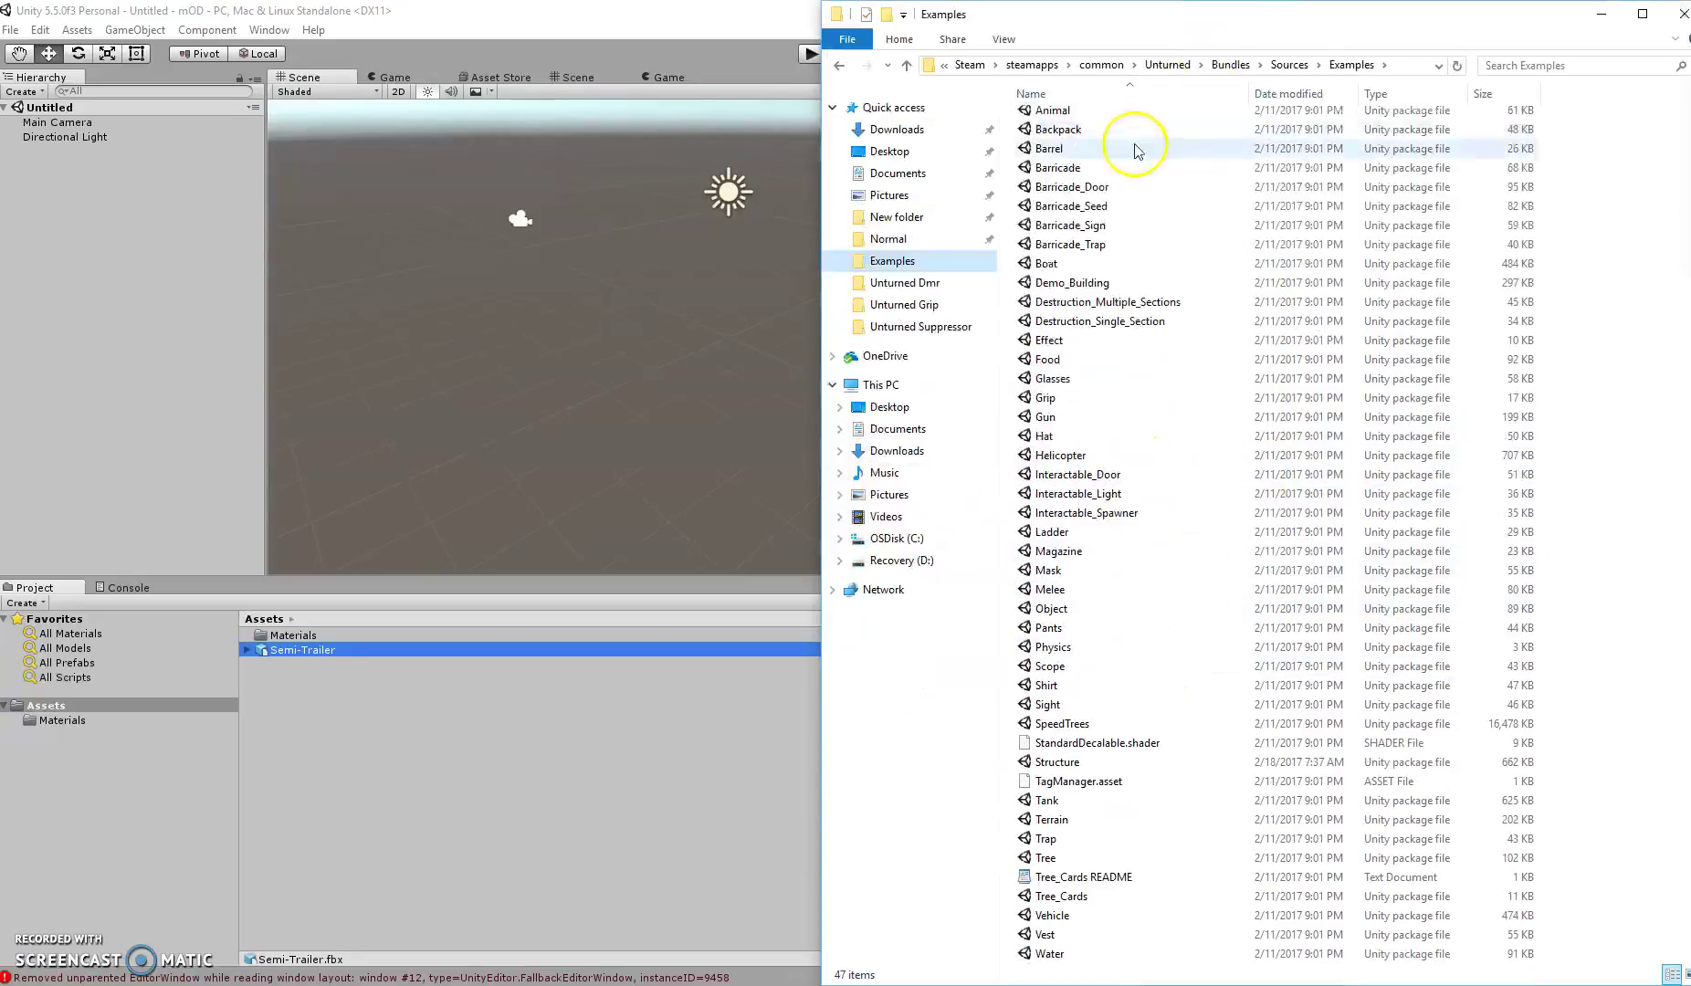
double_click(1052, 915)
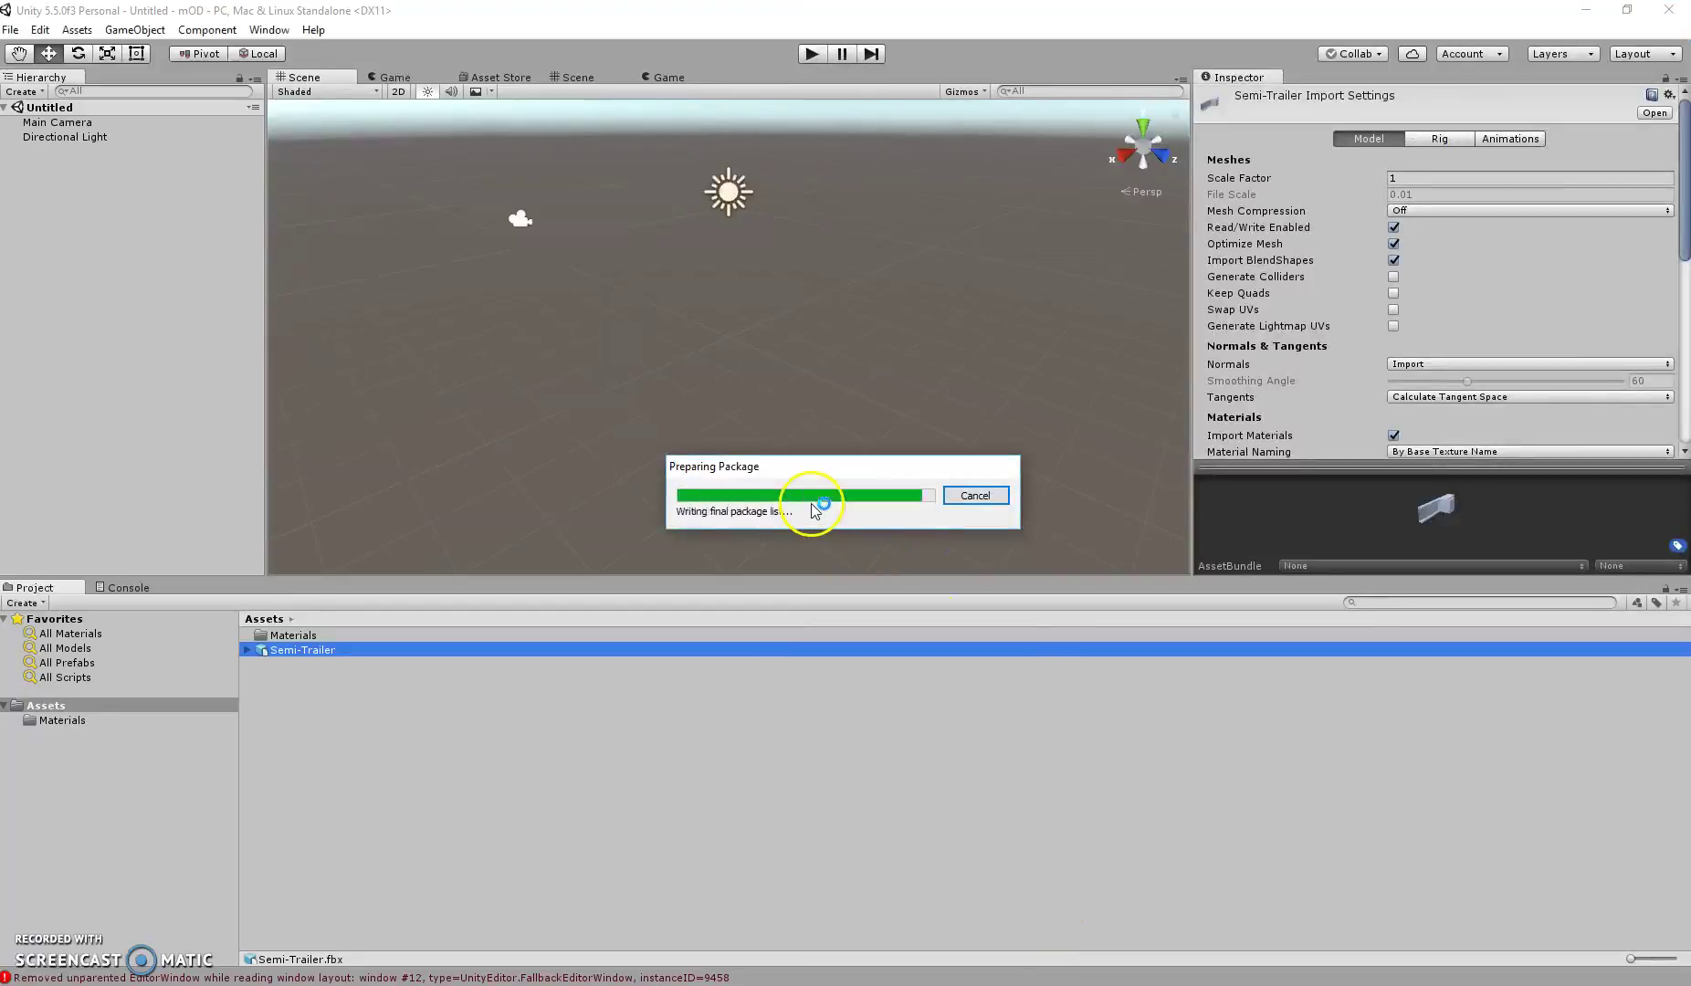
left_click(304, 327)
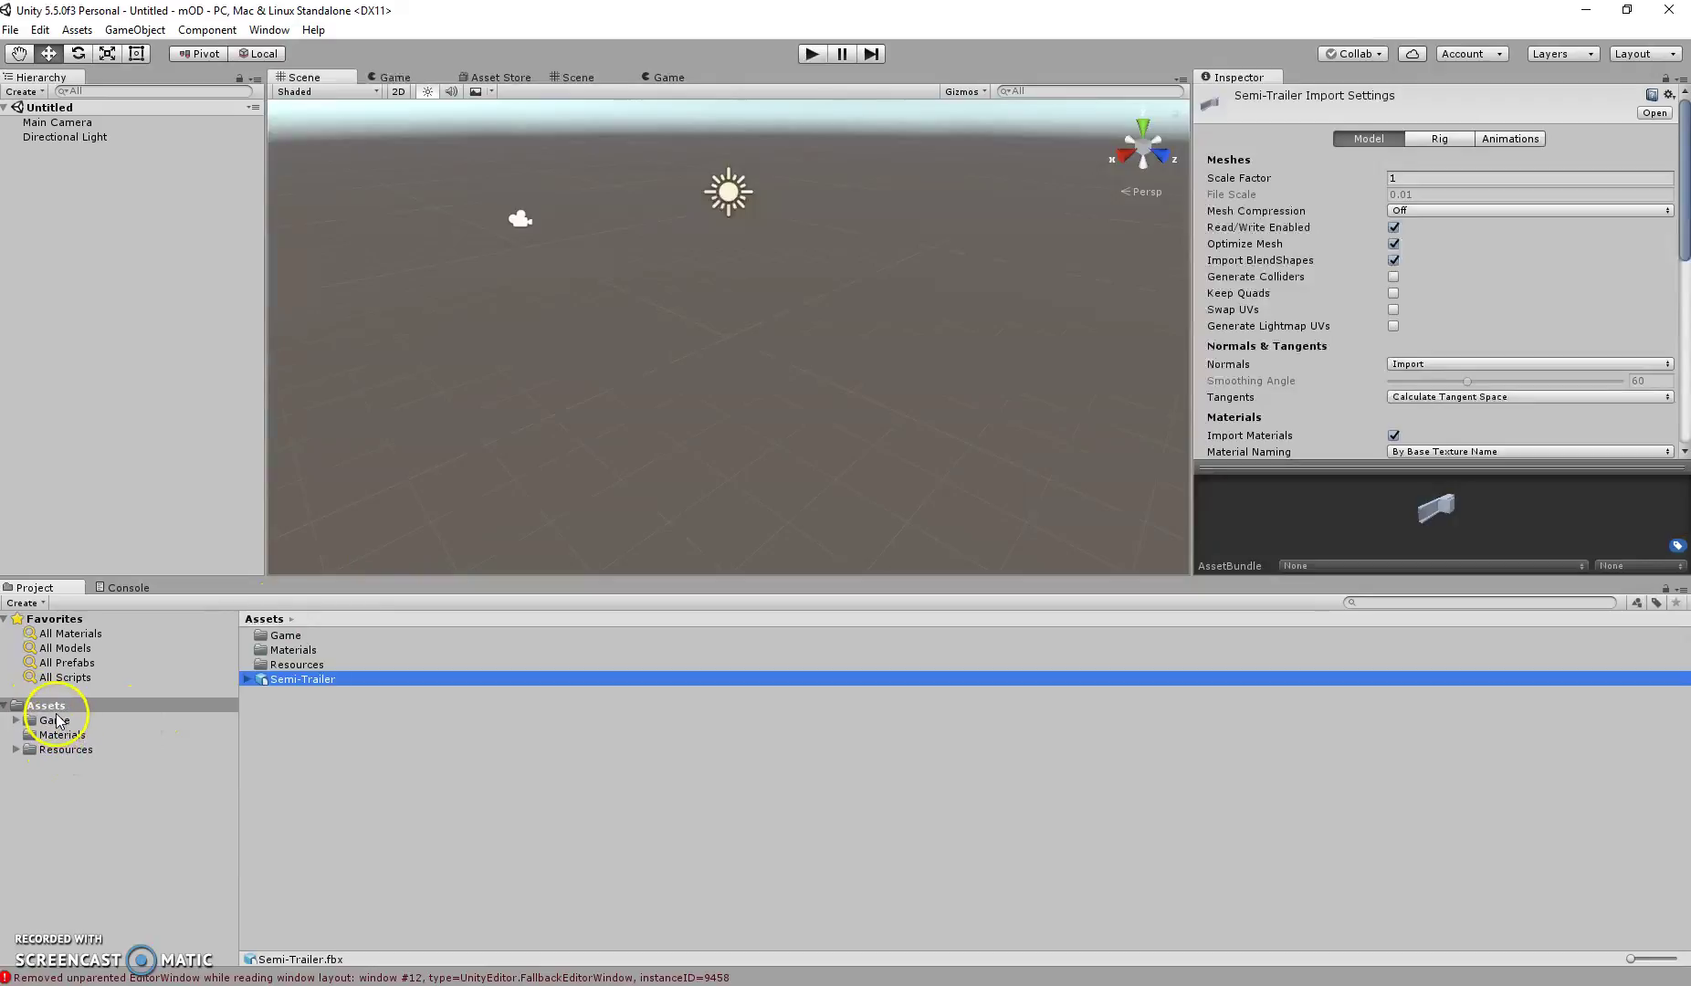
Open the Police folder under Resources/Bundles/Vehicles in the project assets.
left_click(54, 753)
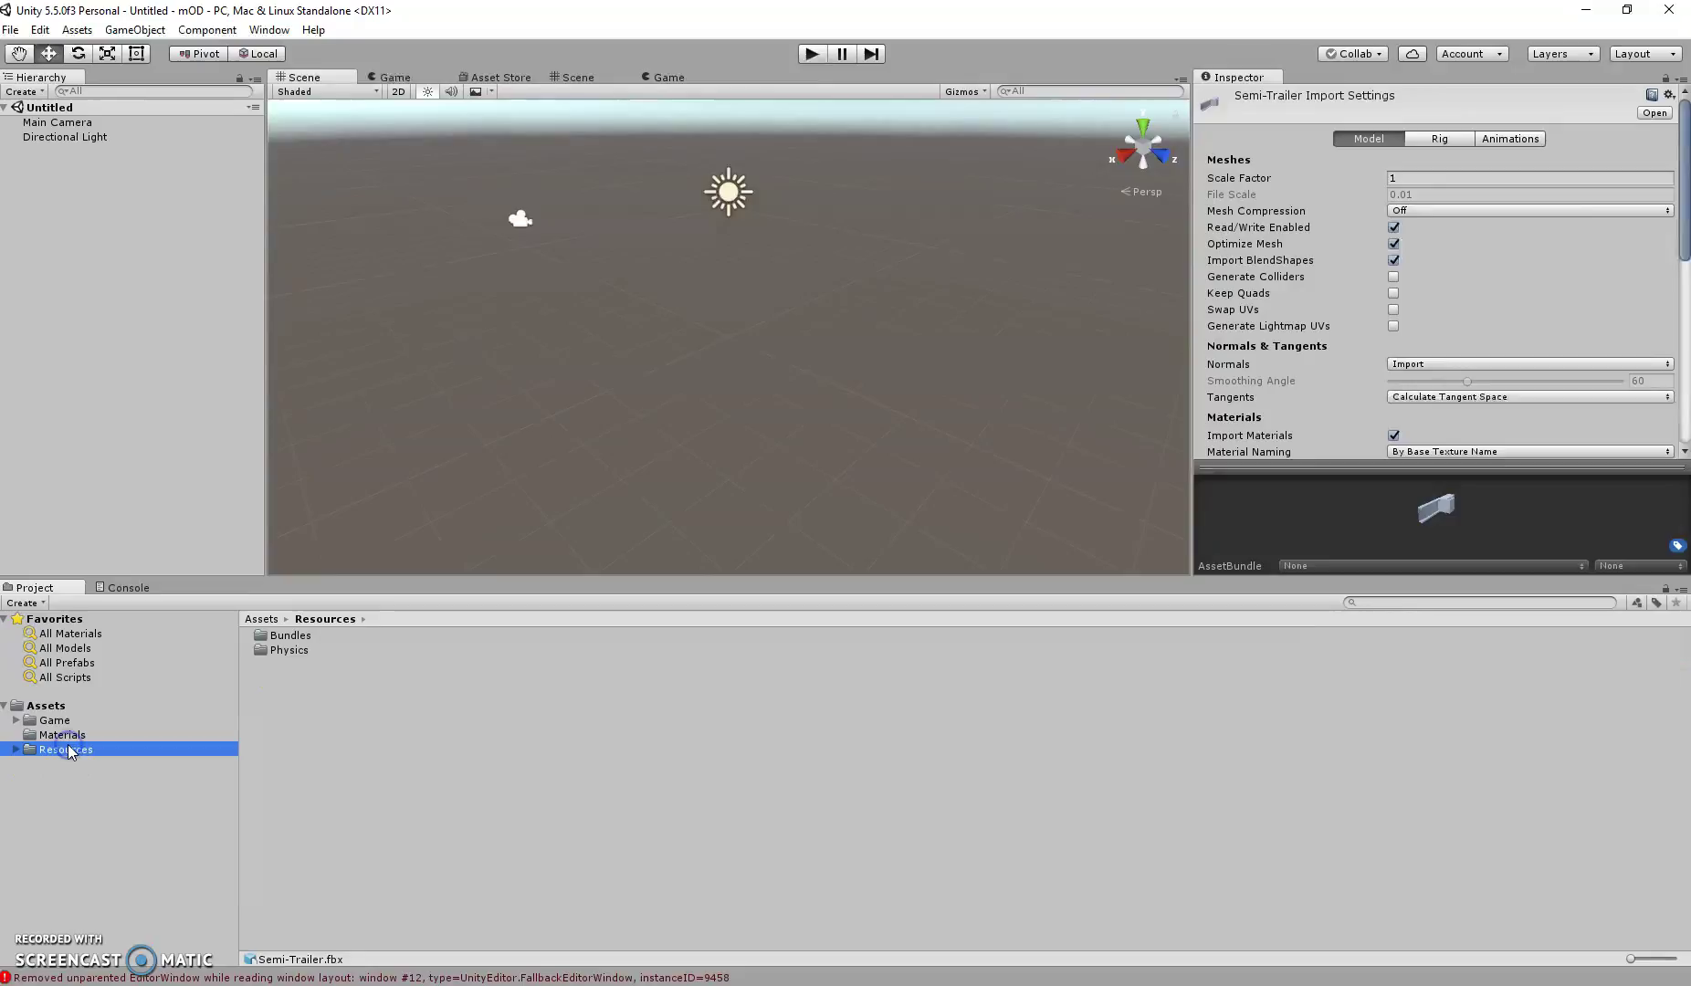
double_click(290, 636)
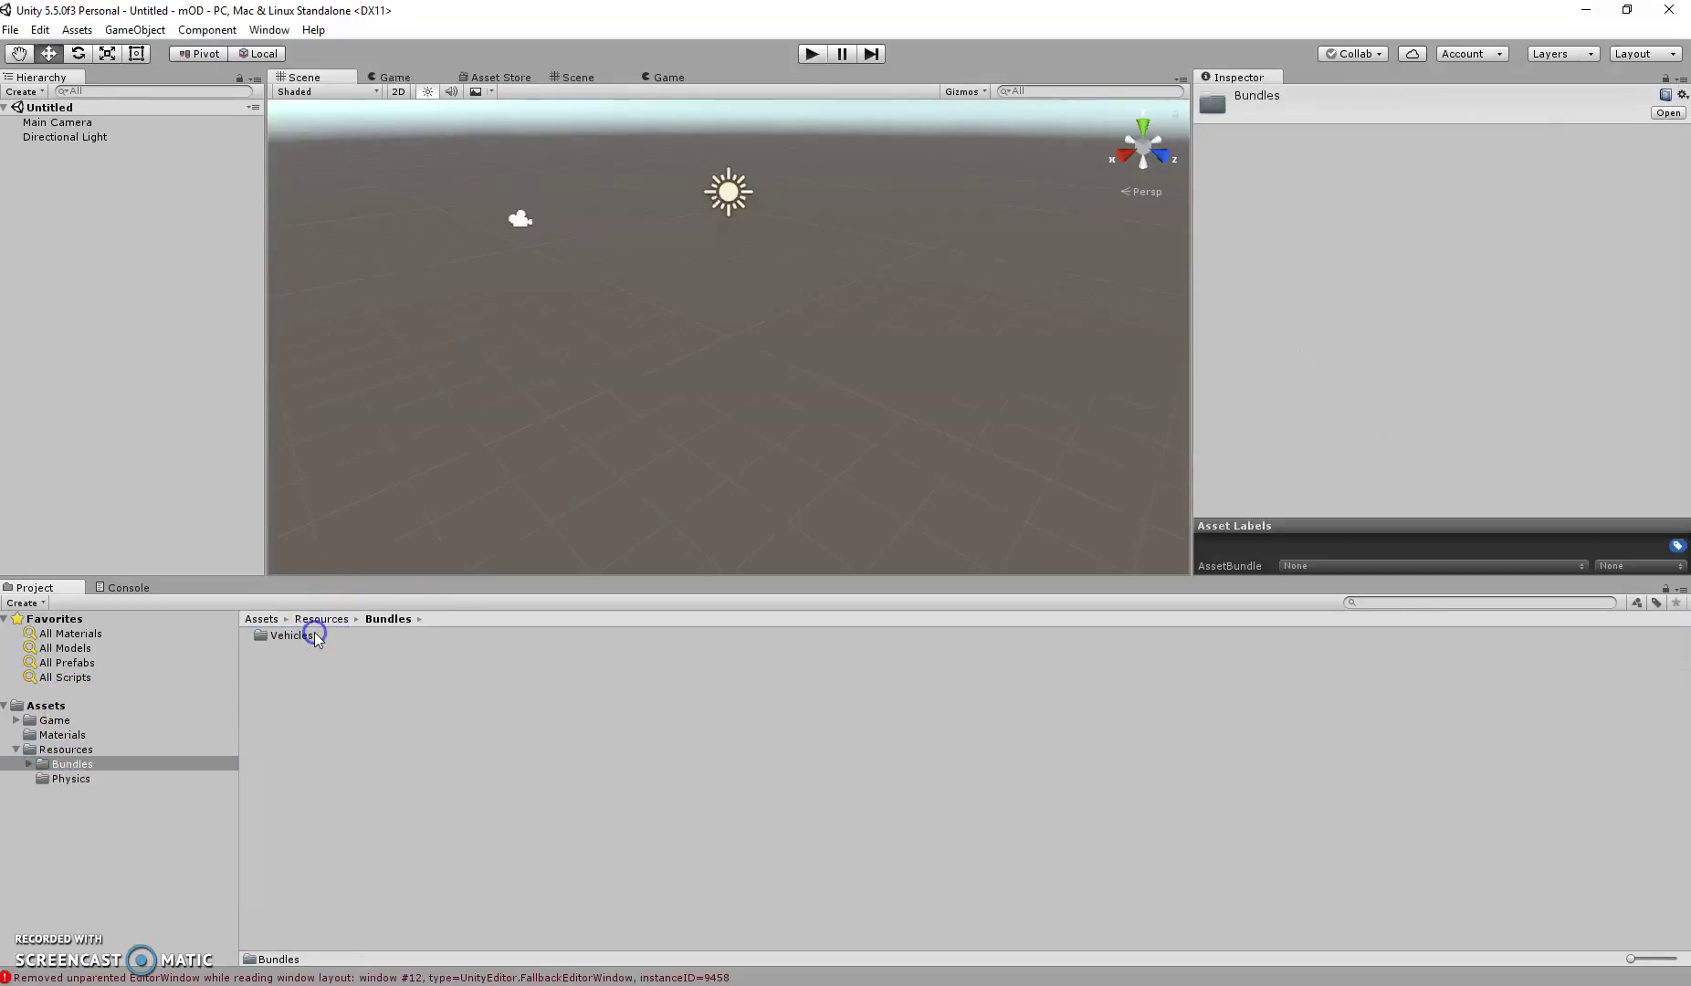
double_click(293, 635)
double_click(285, 651)
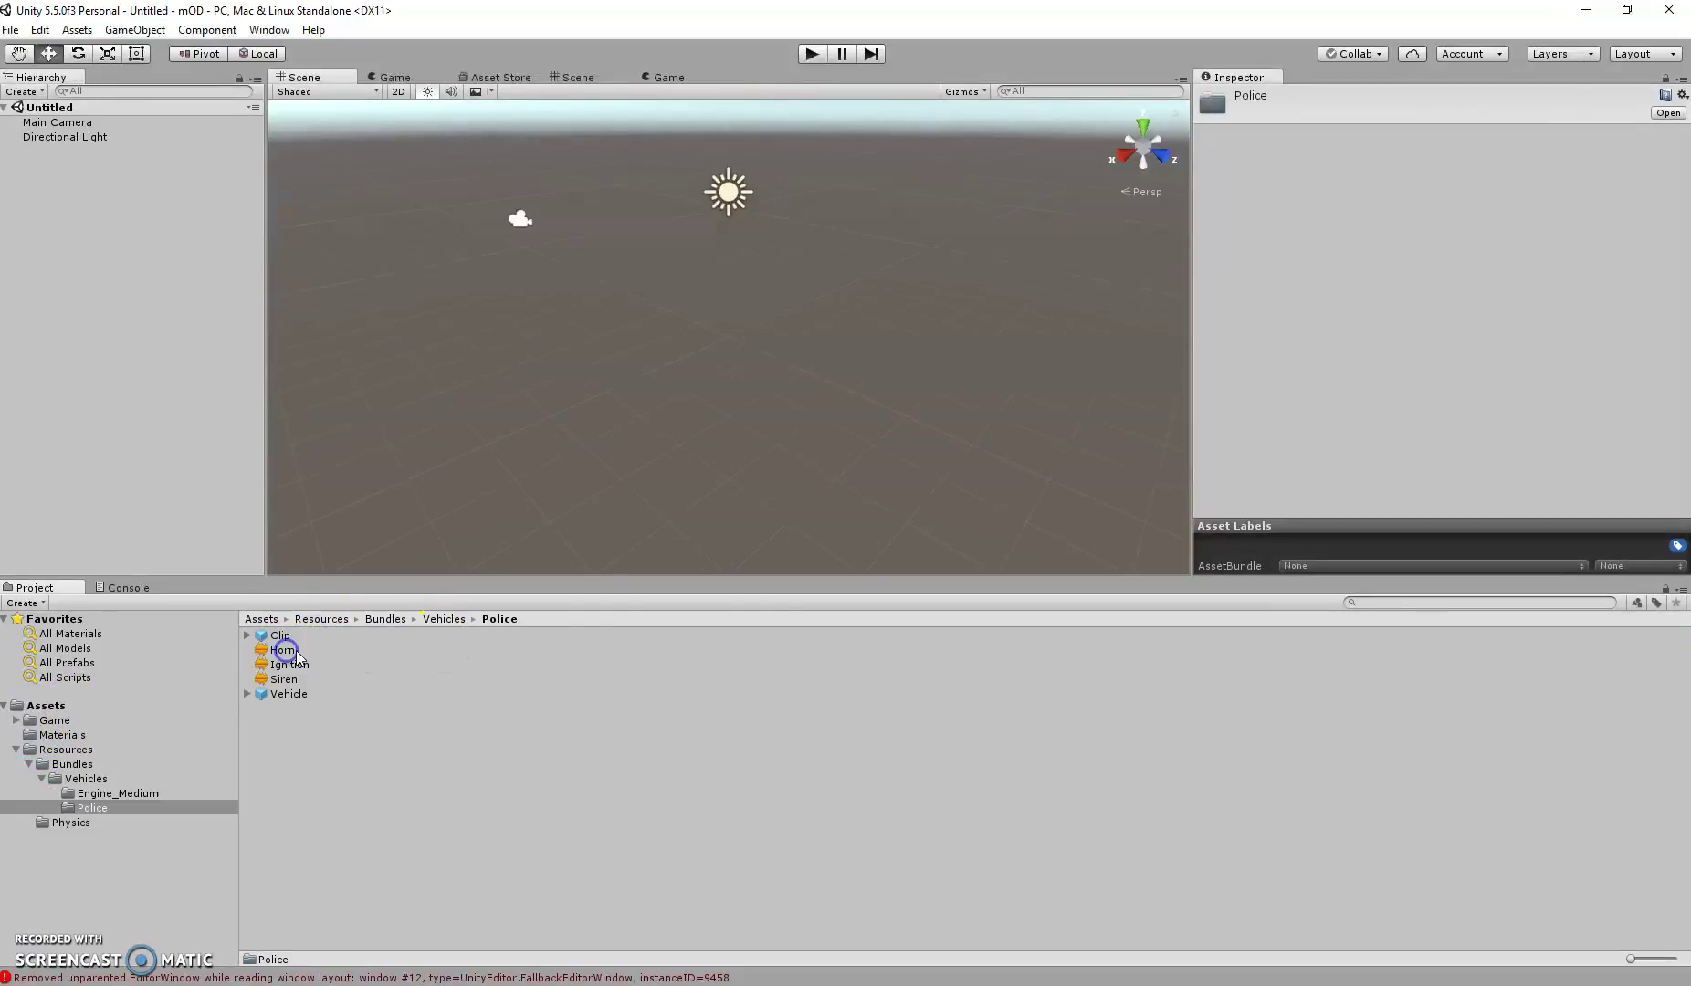
Add the Police folder's Vehicle prefab to the scene and frame it in the Scene view.
left_click(283, 696)
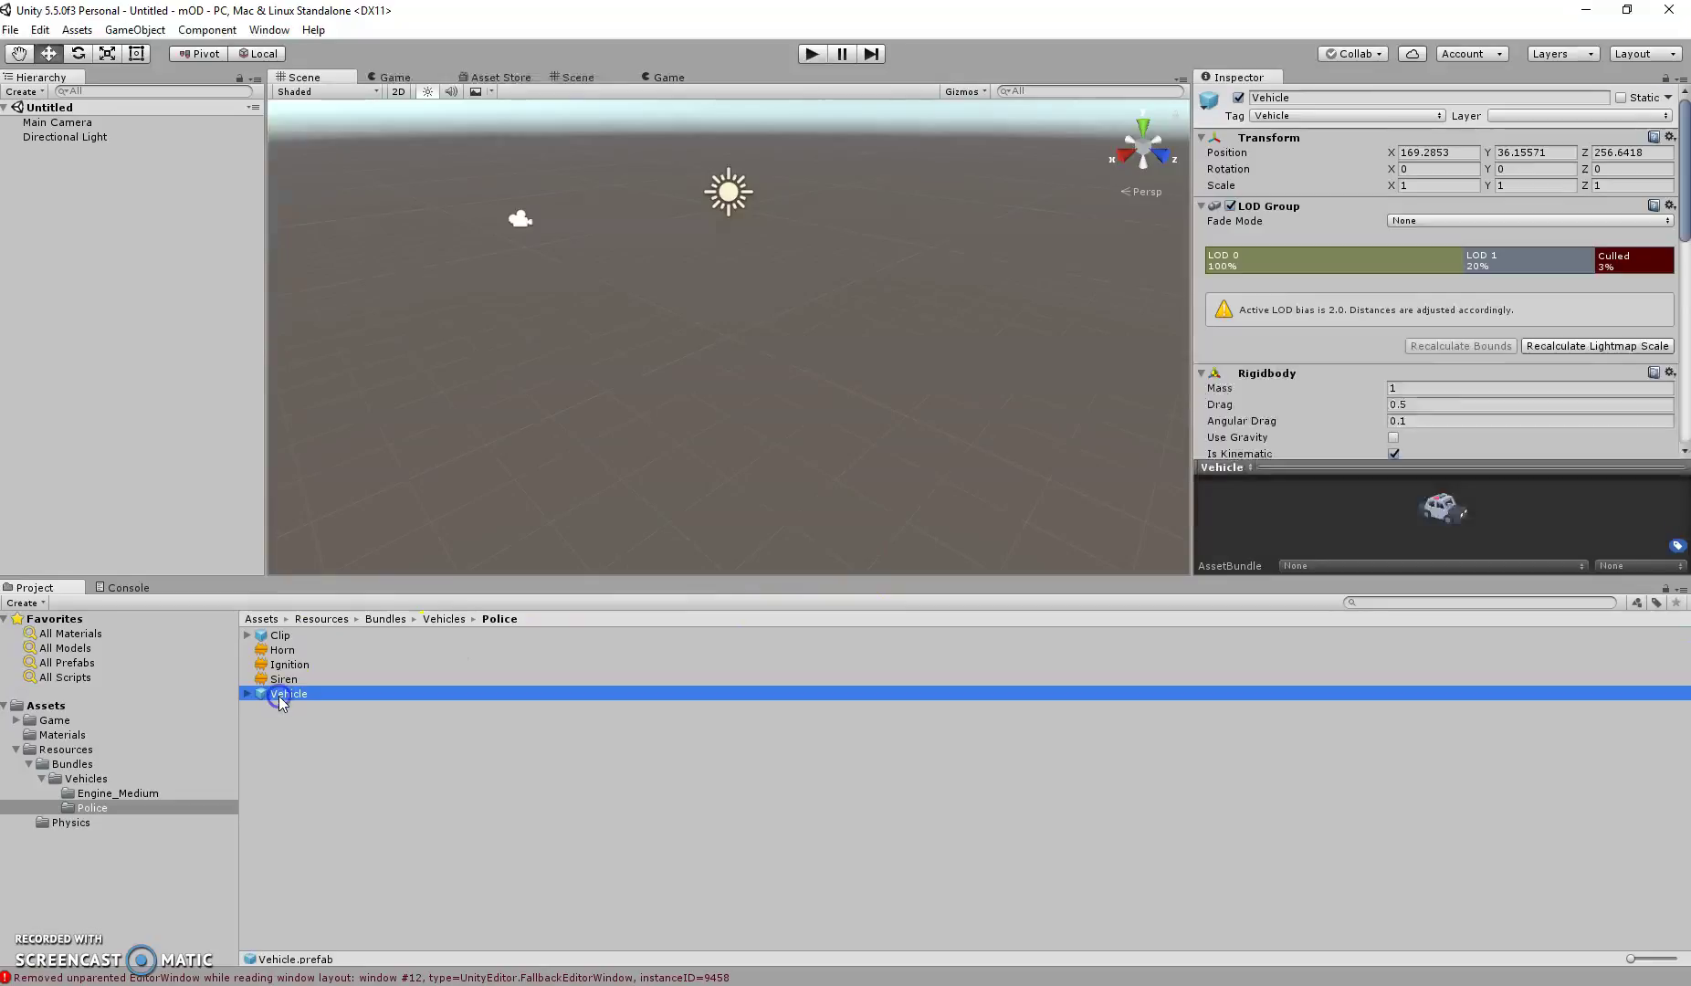
left_click_drag(260, 674, 20, 123)
left_click(47, 150)
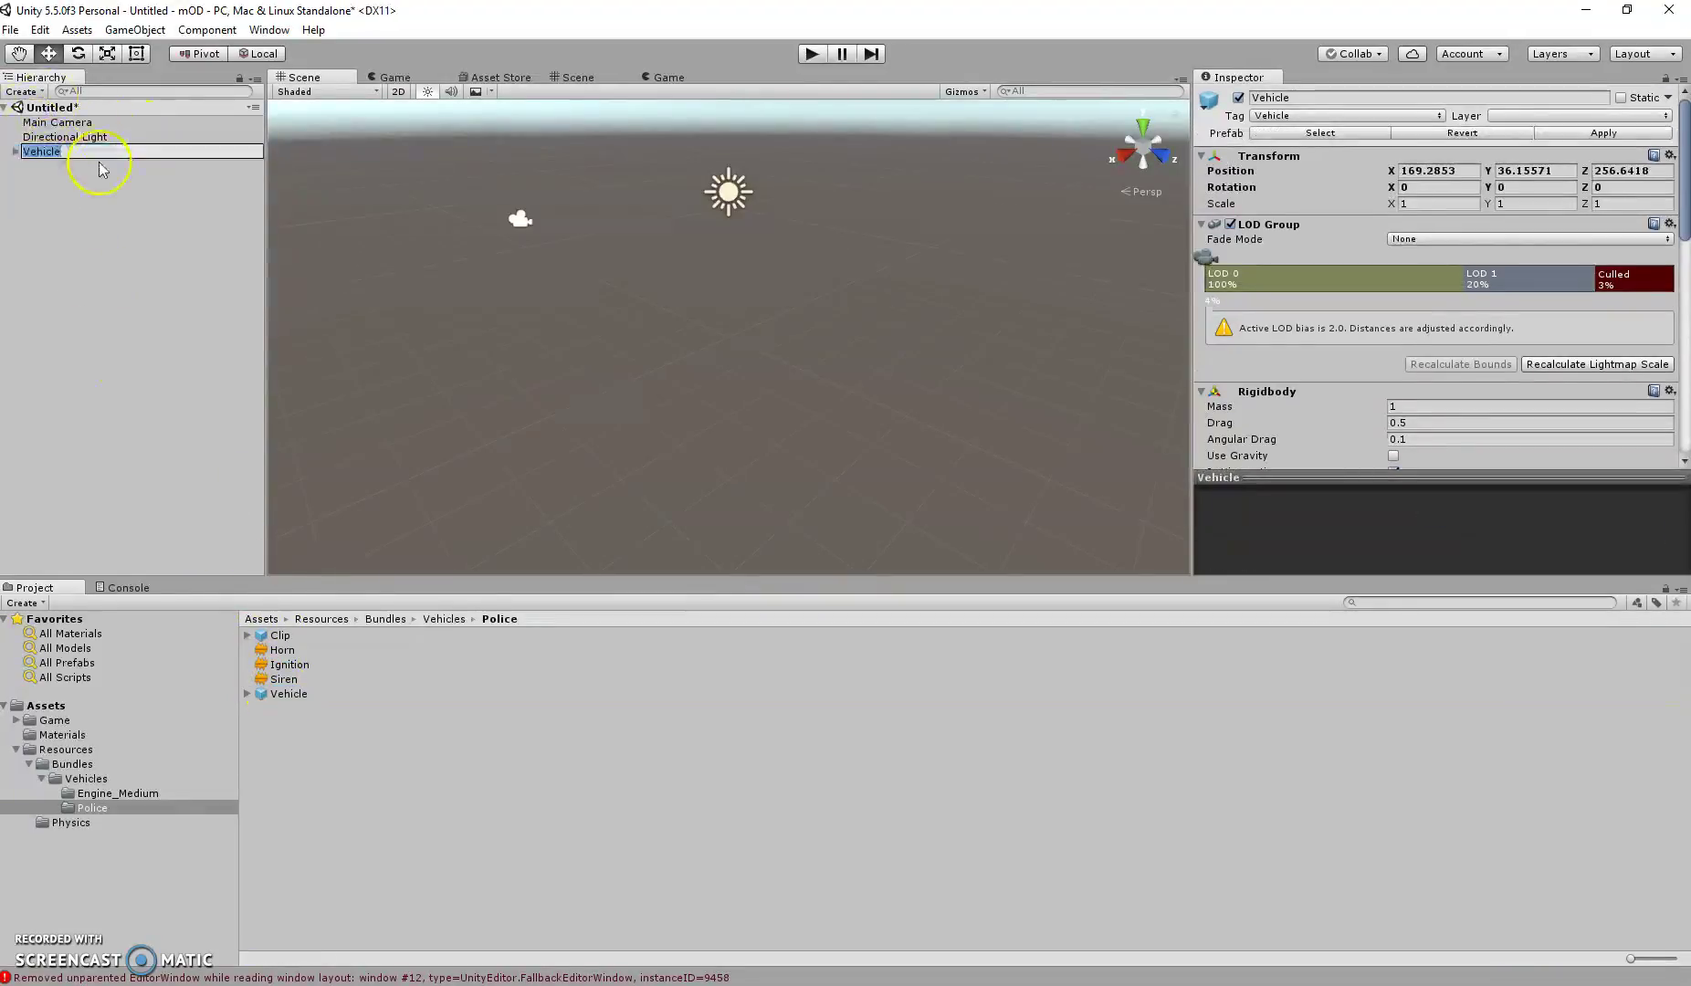
left_click(38, 182)
left_click(31, 154)
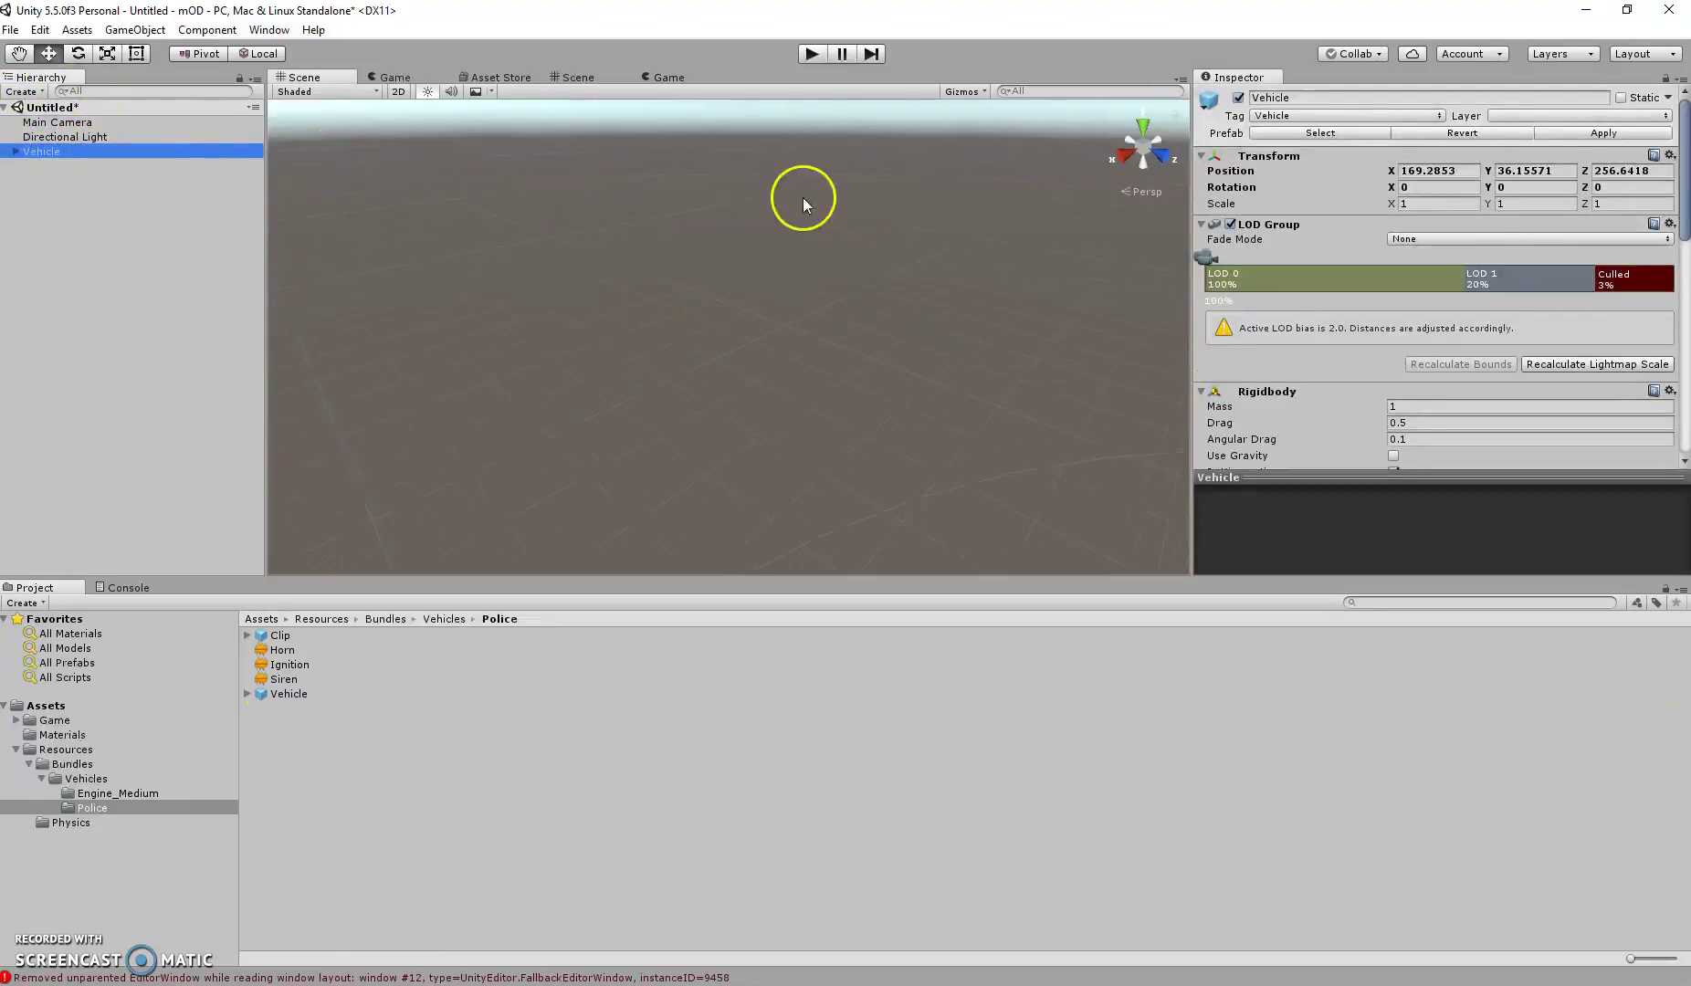
key("f")
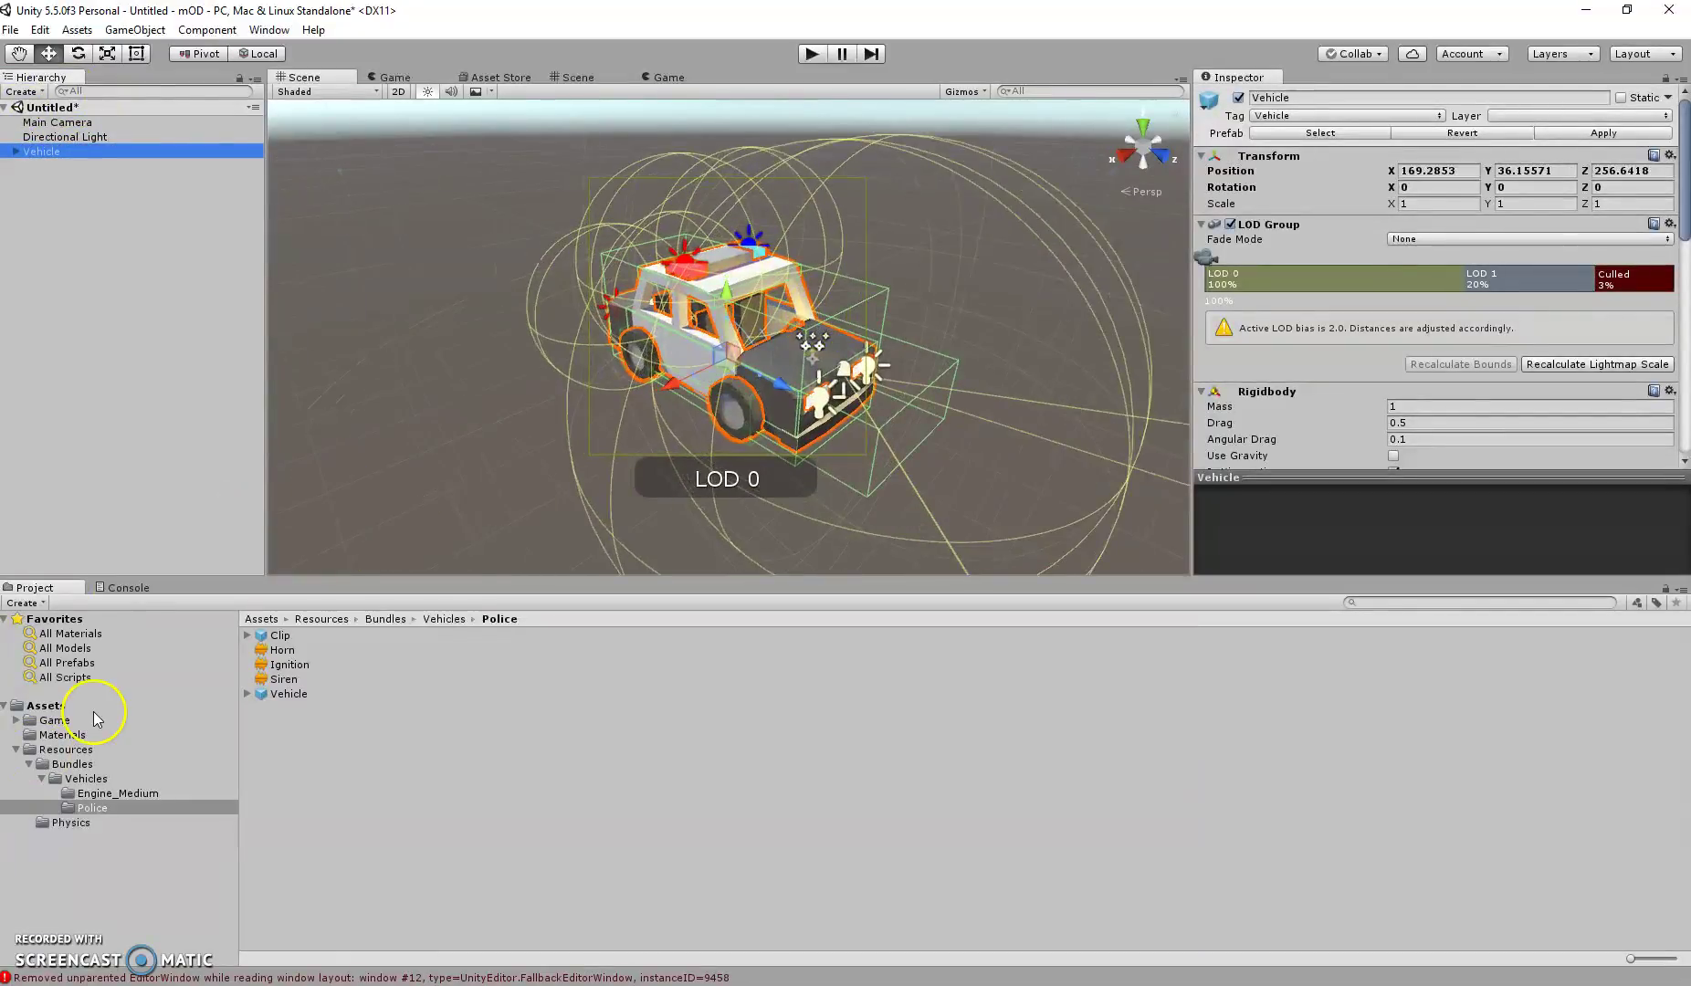
Move the Semi-Trailer model from the Assets root into the Police vehicle folder.
left_click(45, 705)
left_click_drag(352, 681, 94, 806)
left_click(196, 548)
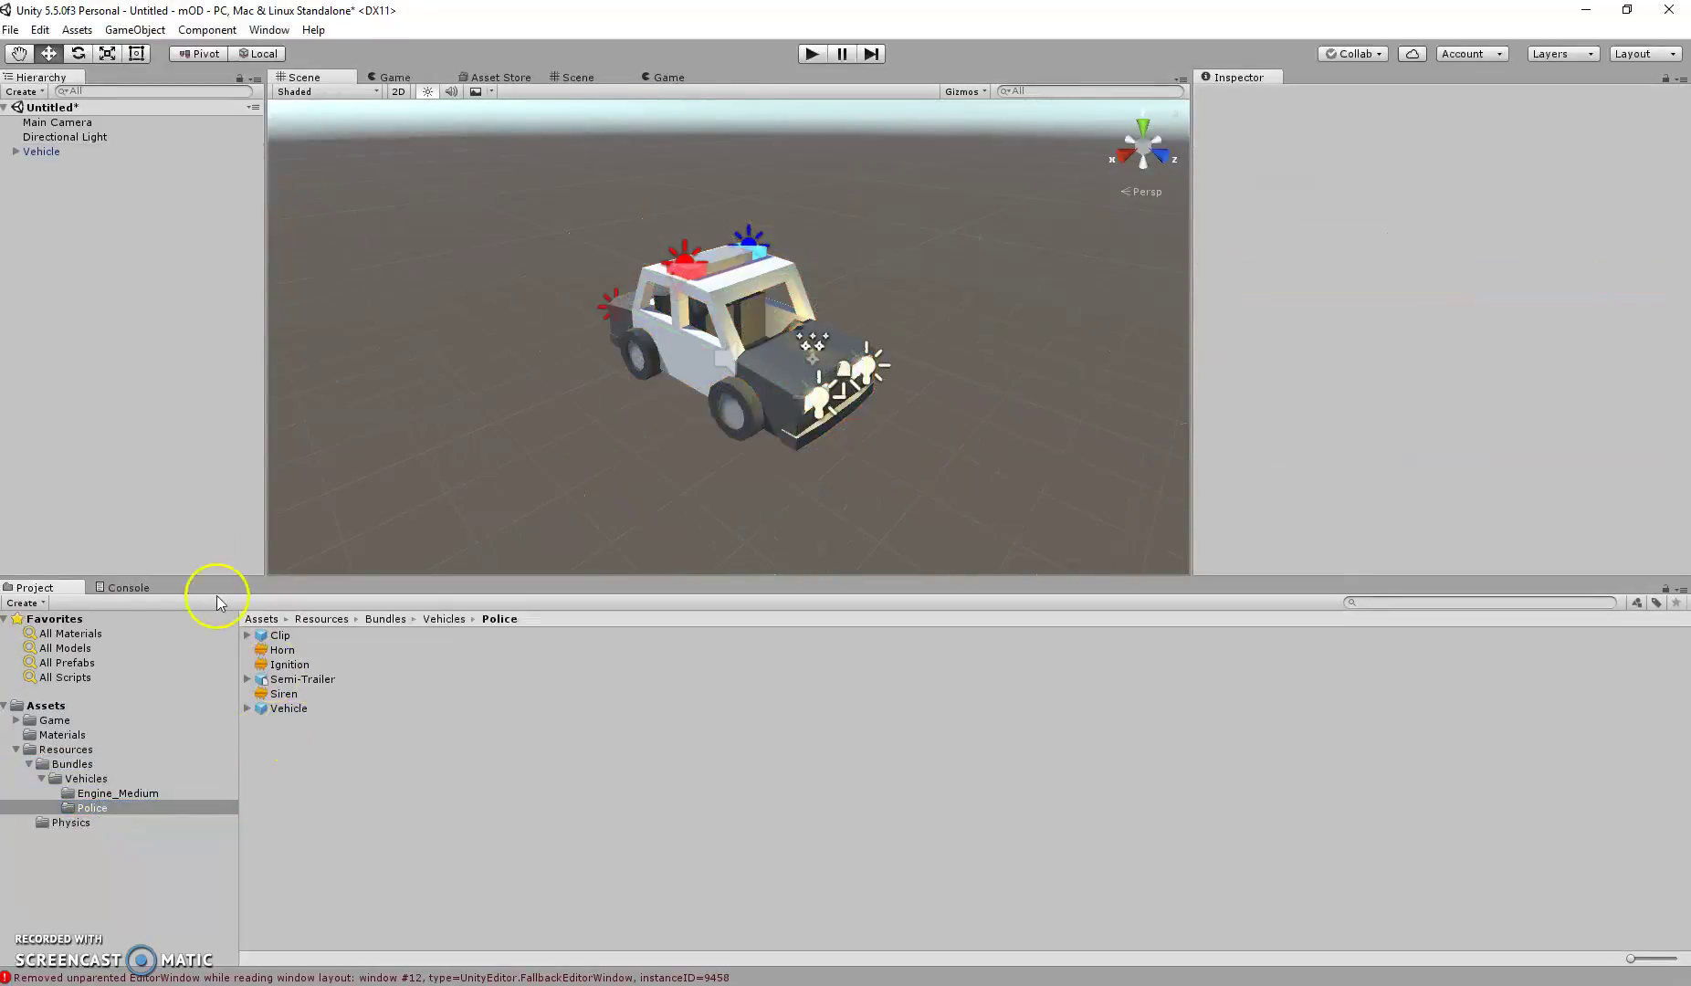
Replace the mesh of the Vehicle's Model_0 and Model_1 child objects with the imported Cube mesh.
left_click(27, 152)
middle_click_drag(700, 226, 724, 216)
scroll(1516, 297, "down", 10)
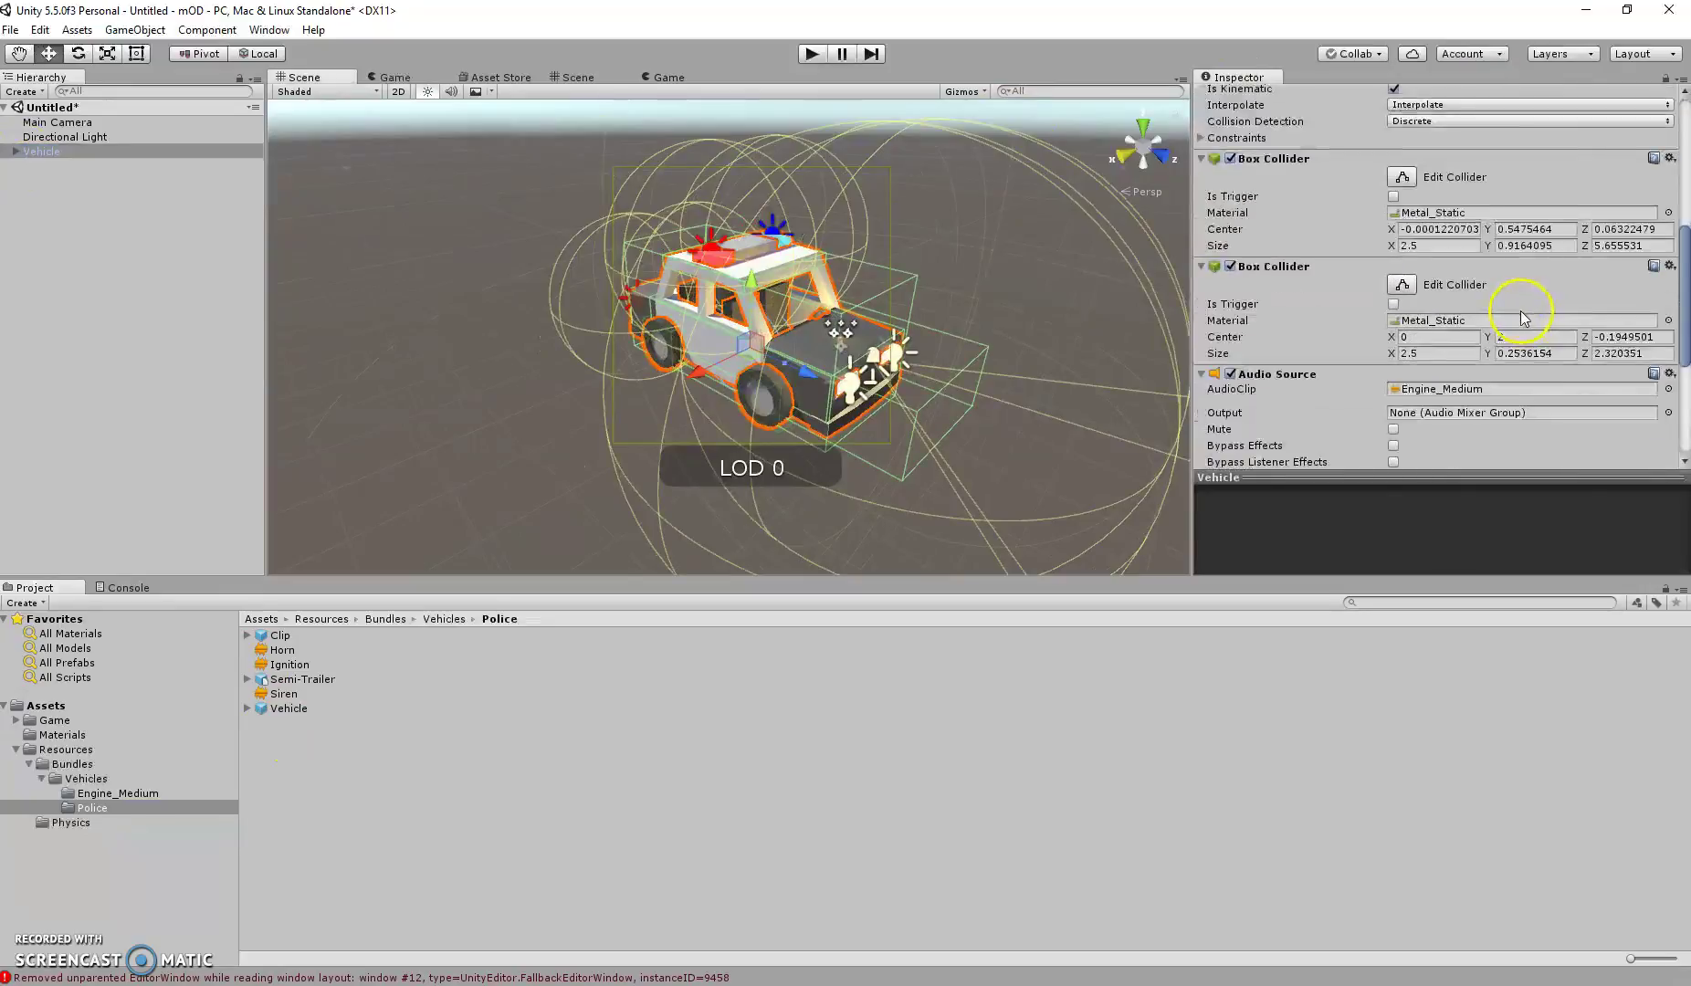
scroll(1553, 292, "up", 9)
scroll(1557, 291, "up", 2)
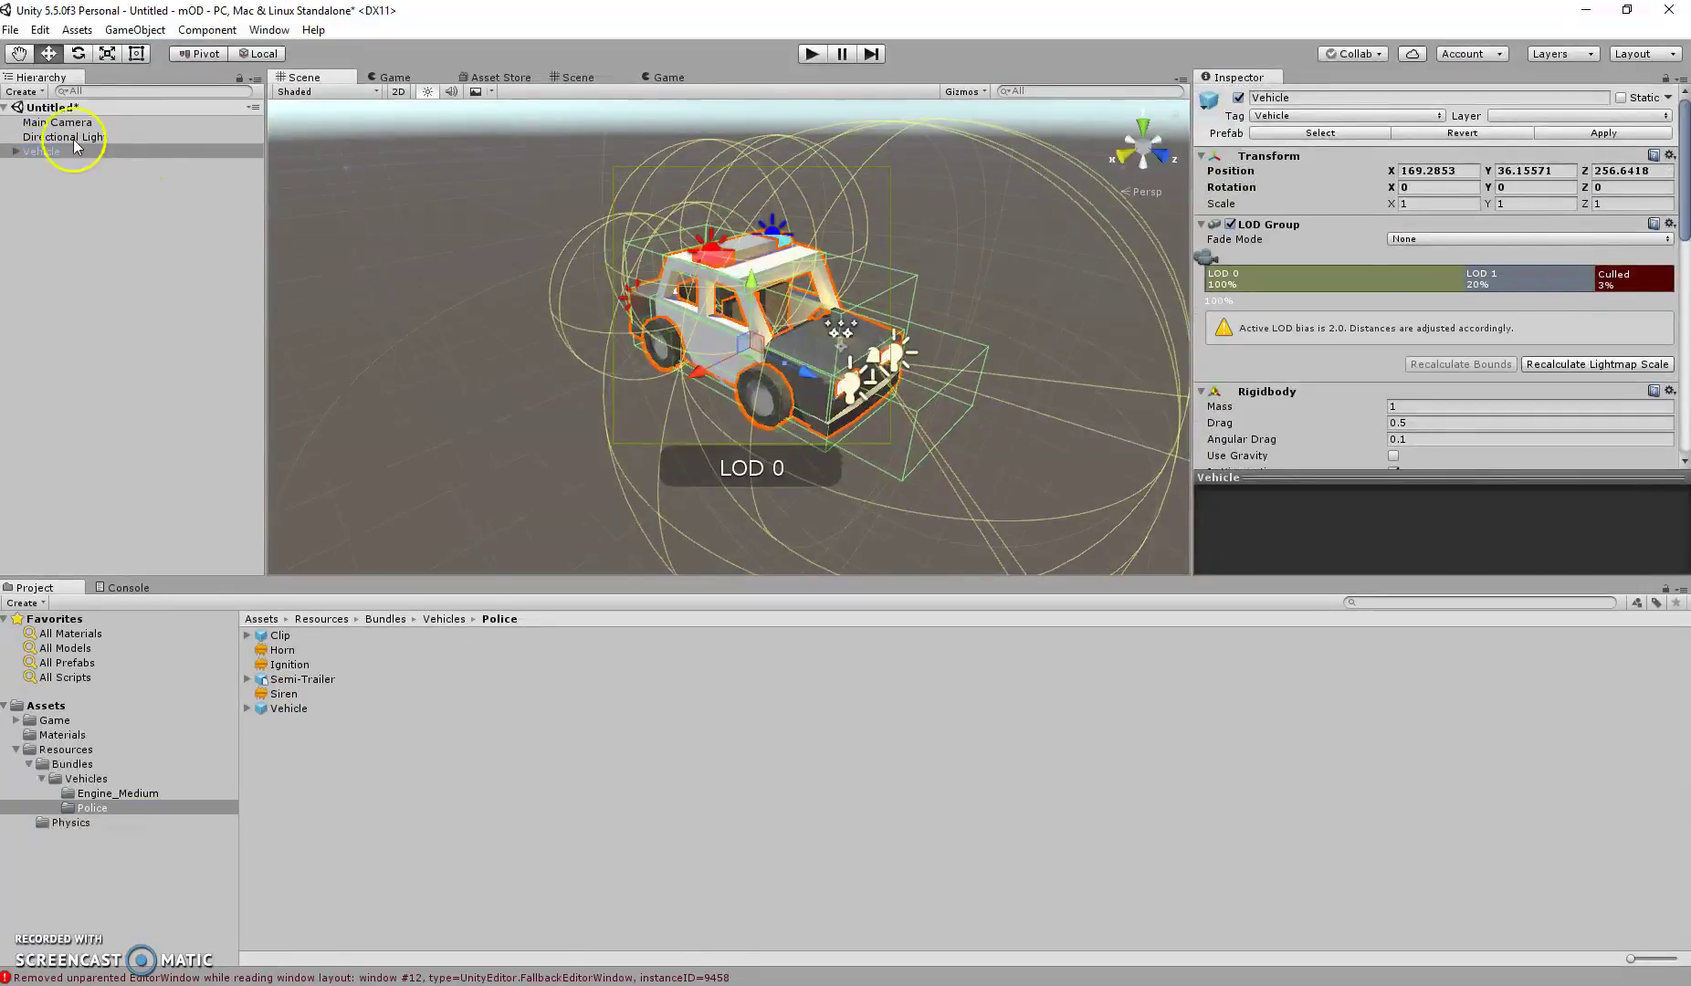
left_click(15, 150)
left_click(57, 166)
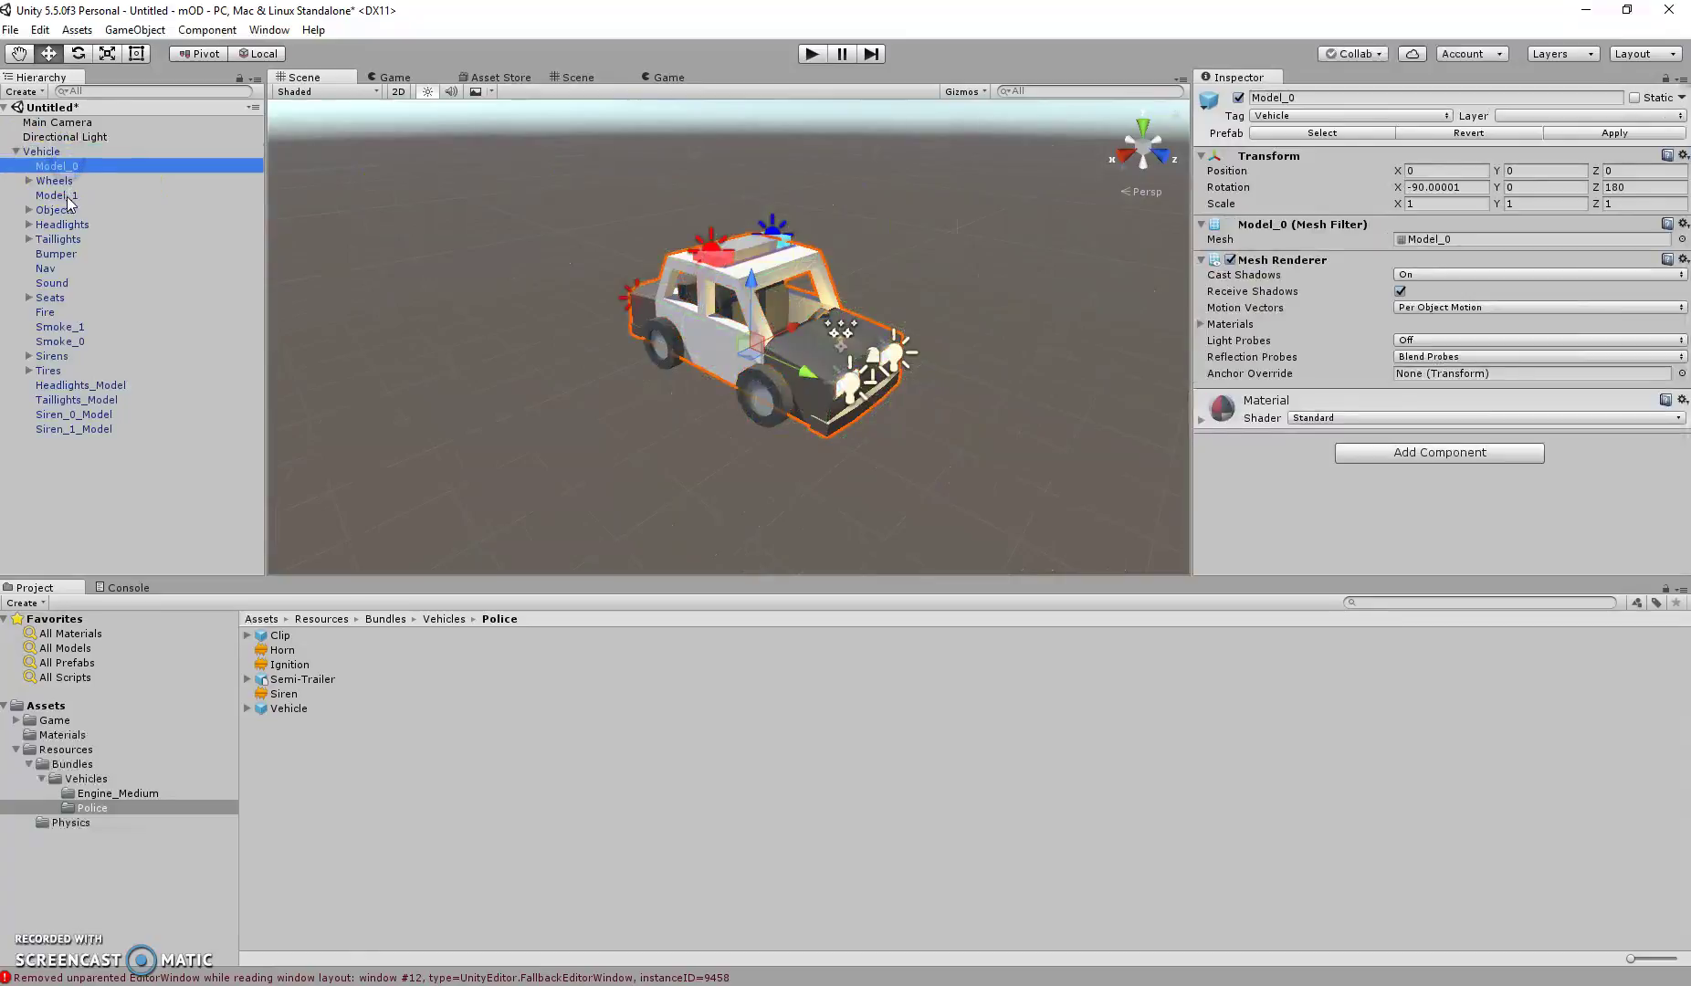
left_click(56, 196, "ctrl")
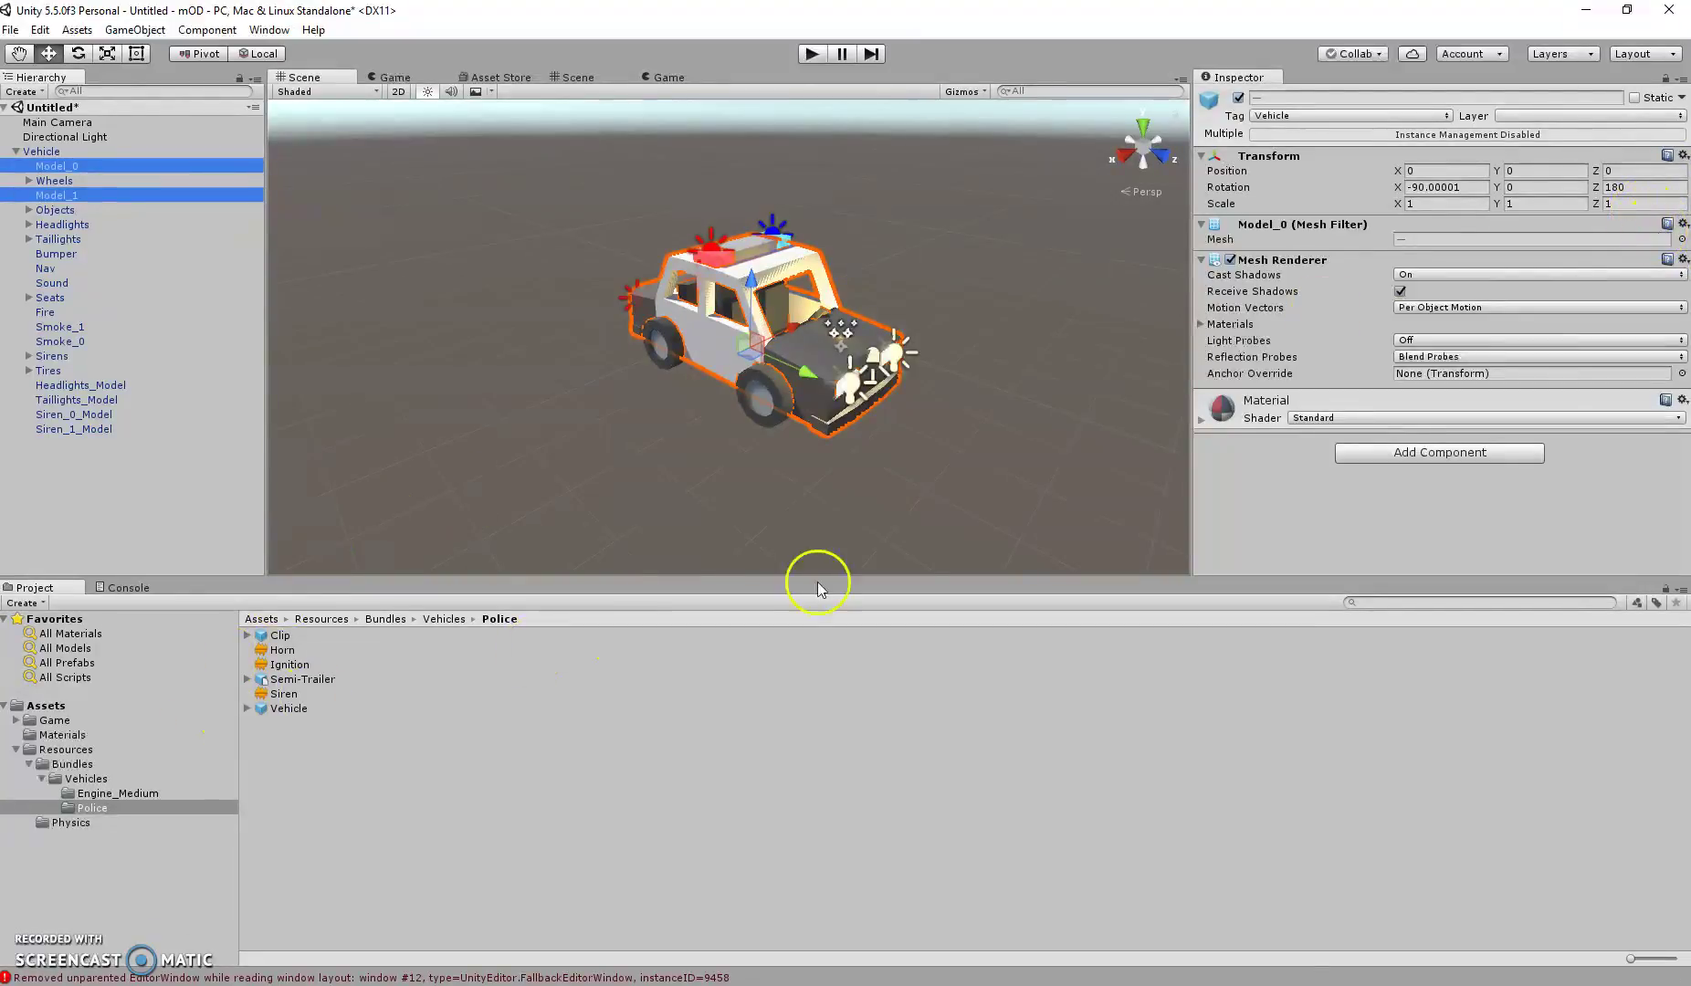
left_click(1682, 239)
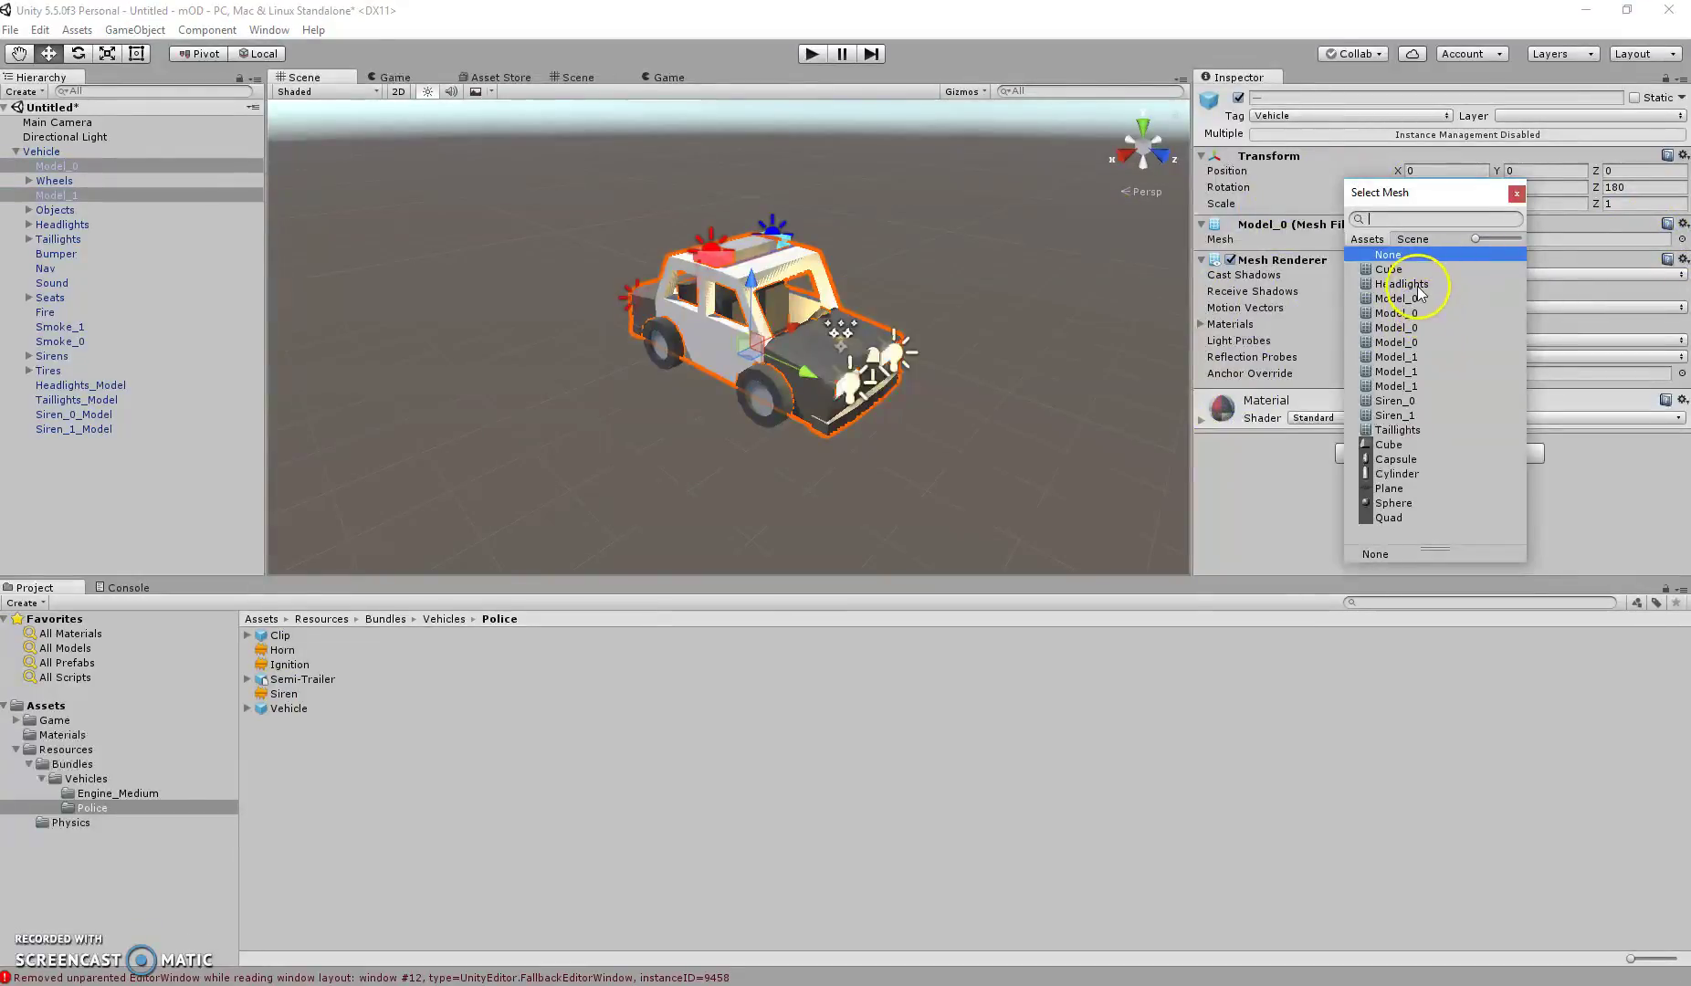
left_click(1384, 270)
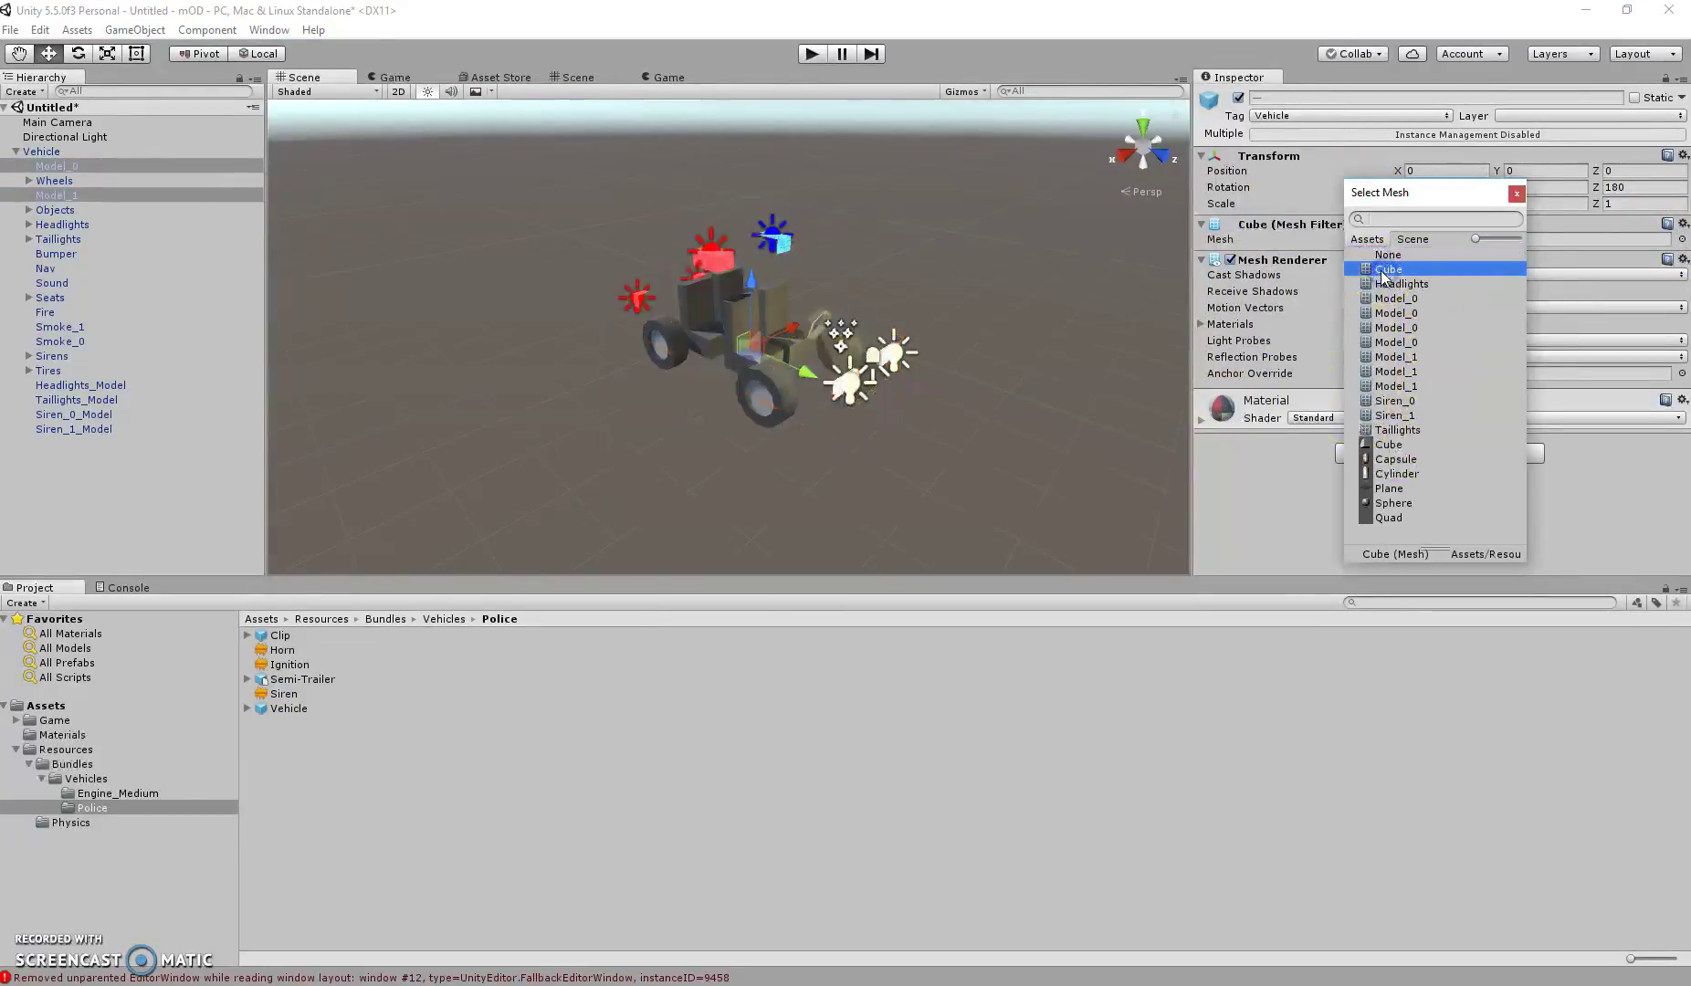
Assign the imported Cube mesh to the selected Model_0 and Model_1 objects.
double_click(1385, 270)
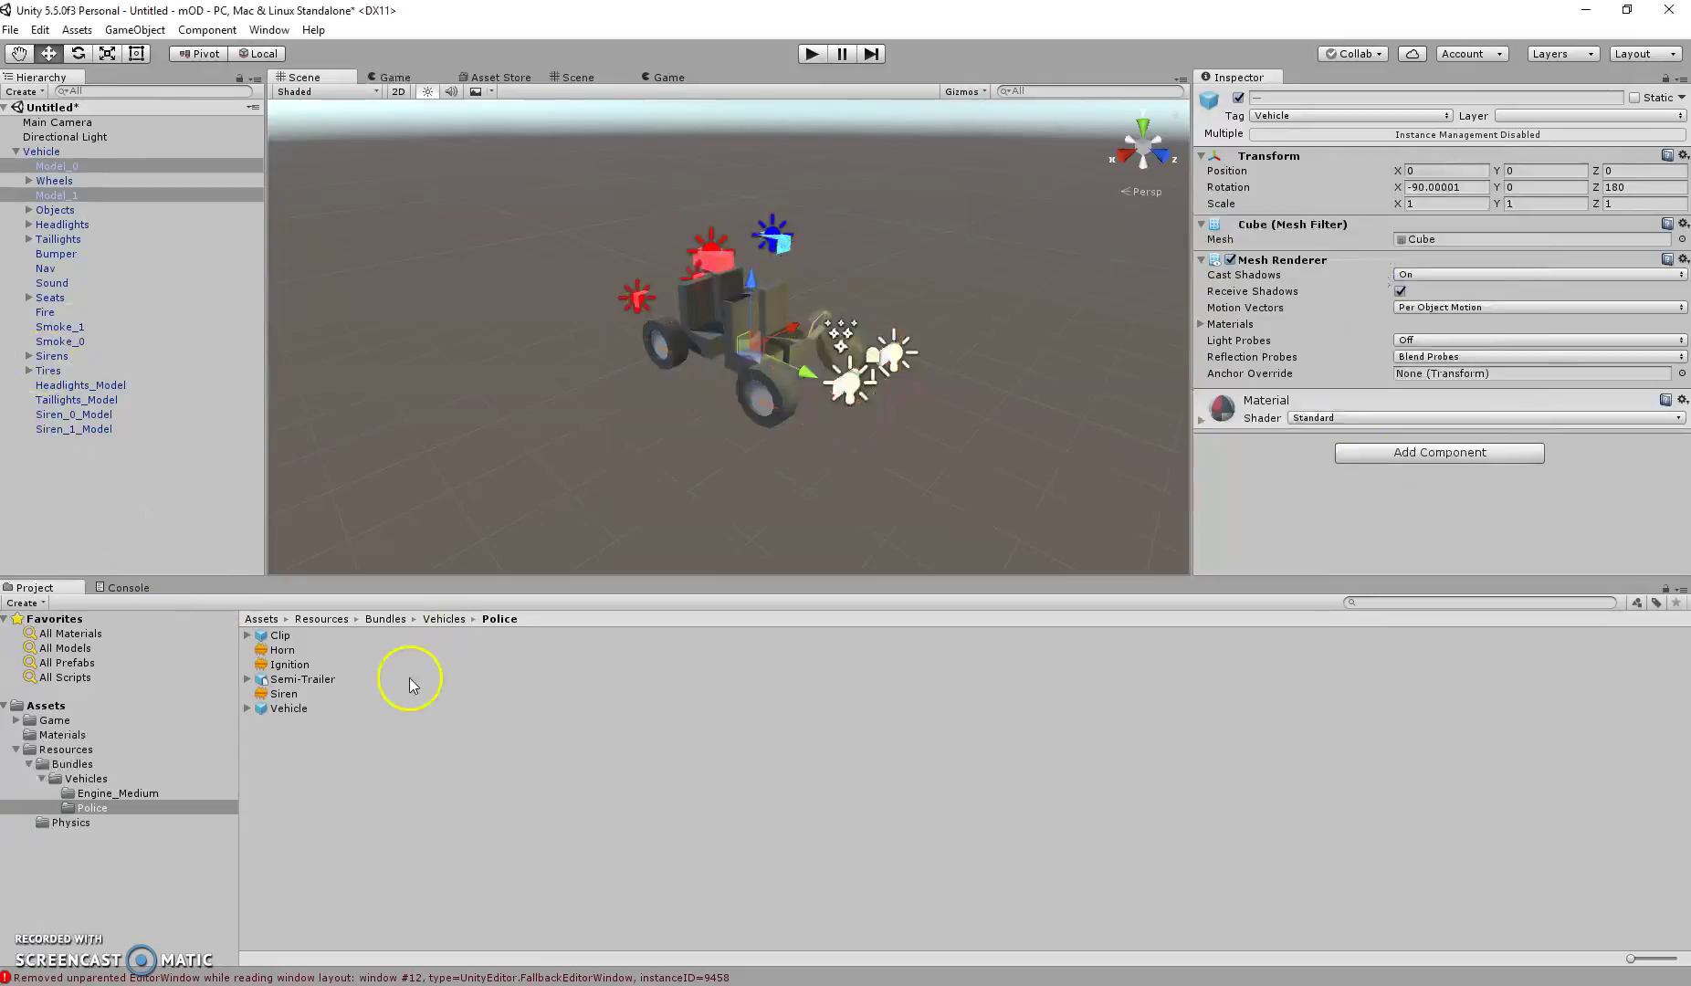
Set the Semi-Trailer model's import scale factor to 10 and apply the import settings.
left_click(289, 708)
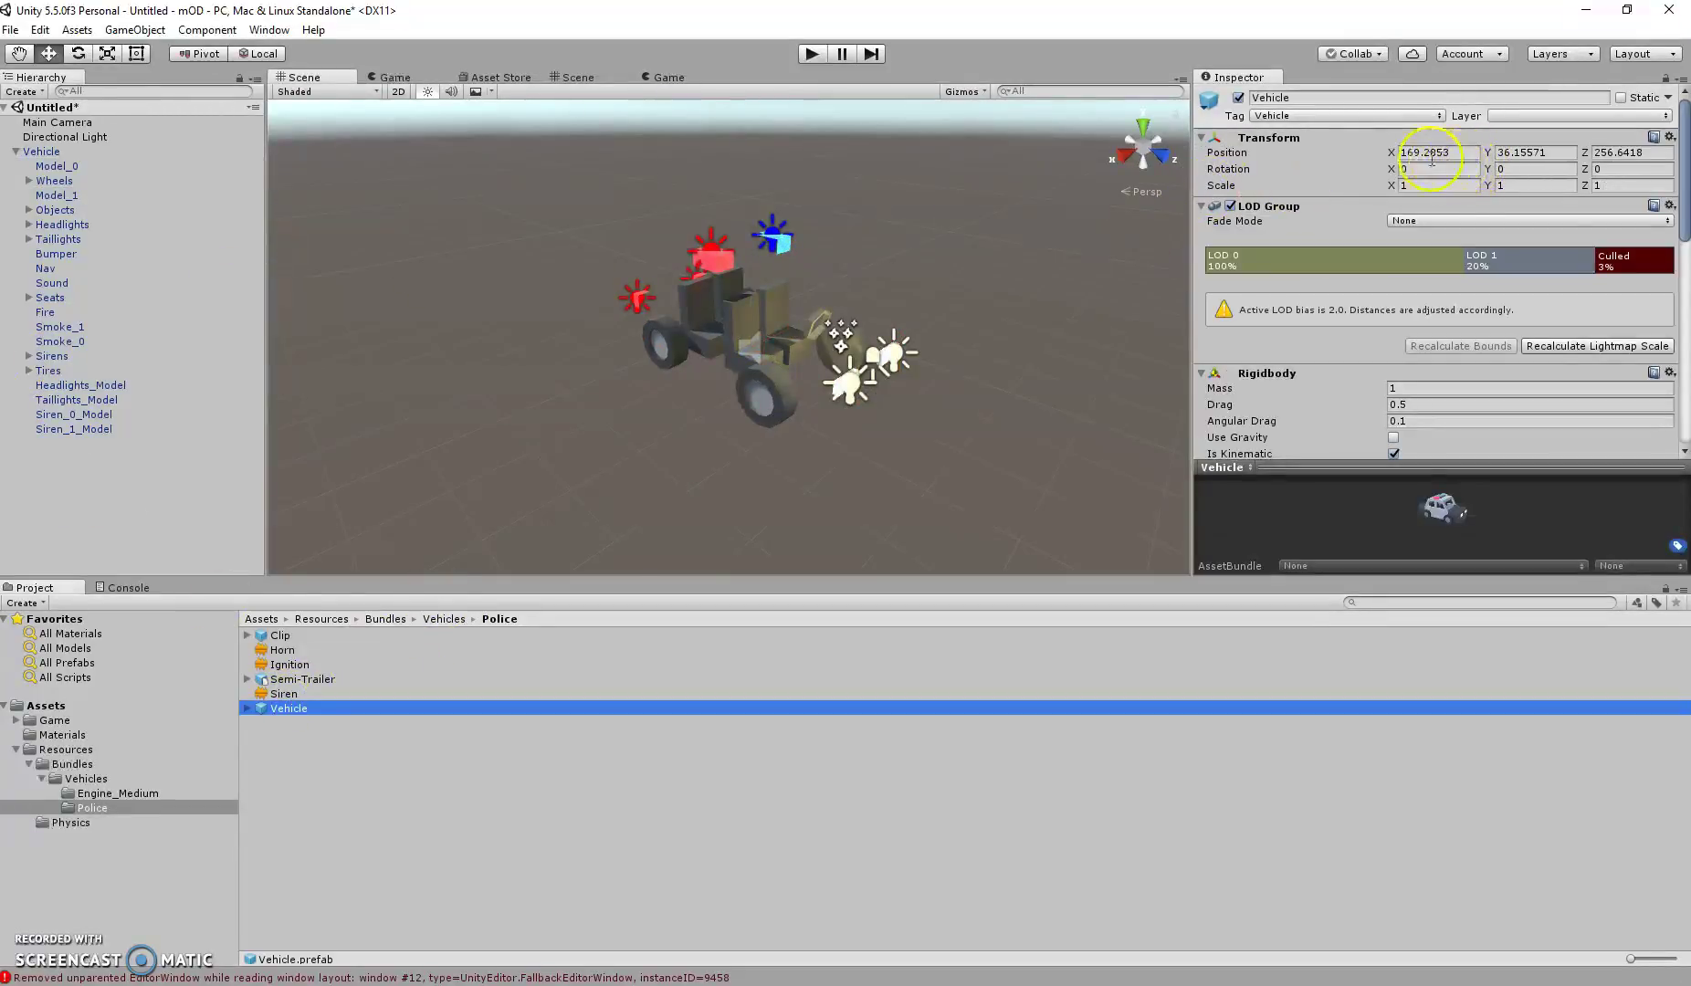
left_click(279, 694)
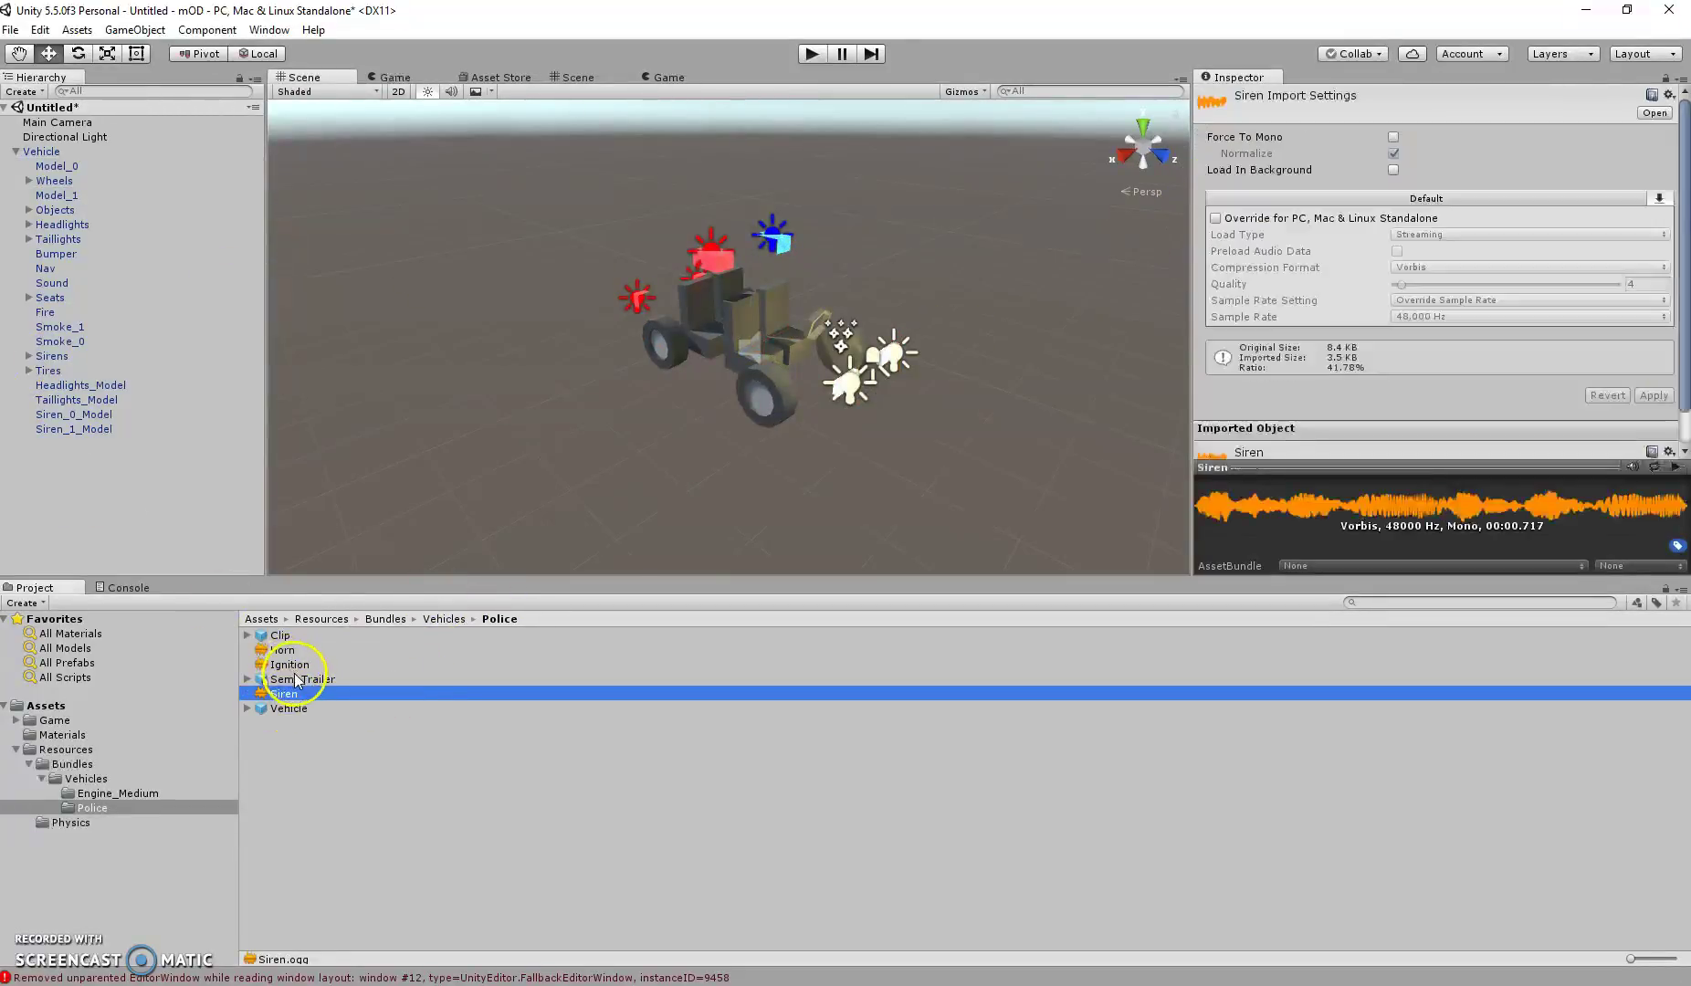
left_click(295, 680)
left_click(1514, 181)
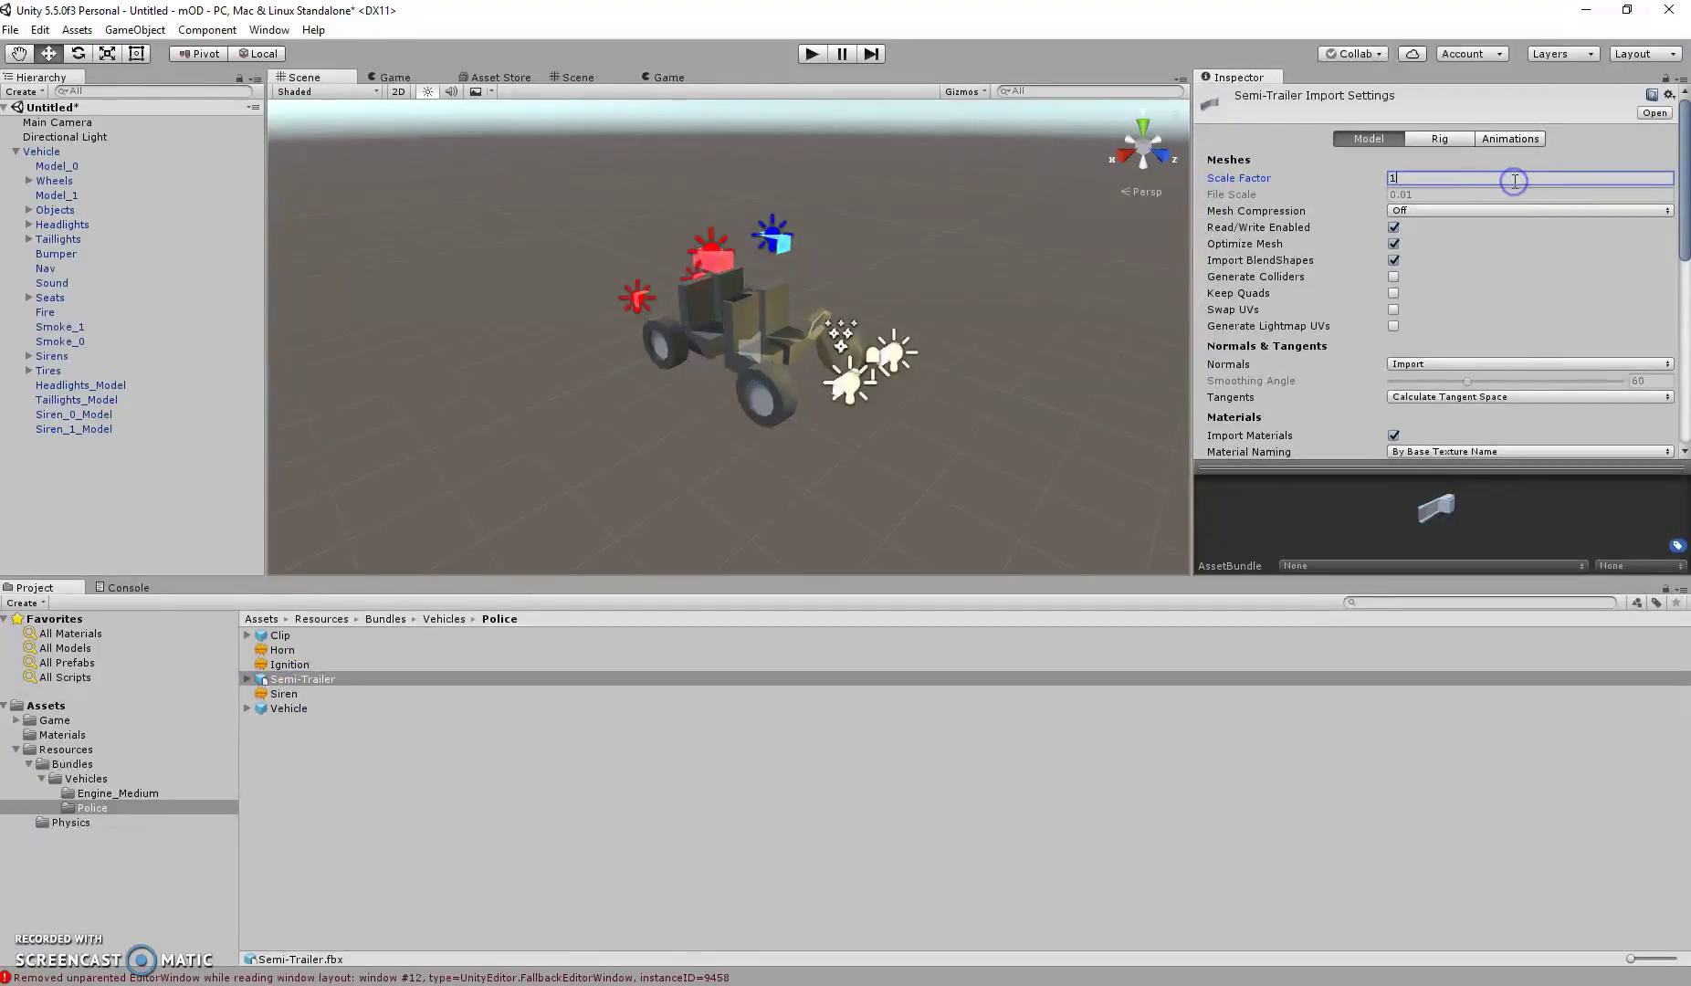
left_click(1019, 223)
left_click(909, 532)
Set the Semi-Trailer model's import scale factor to 100 and apply the import settings.
left_click(285, 680)
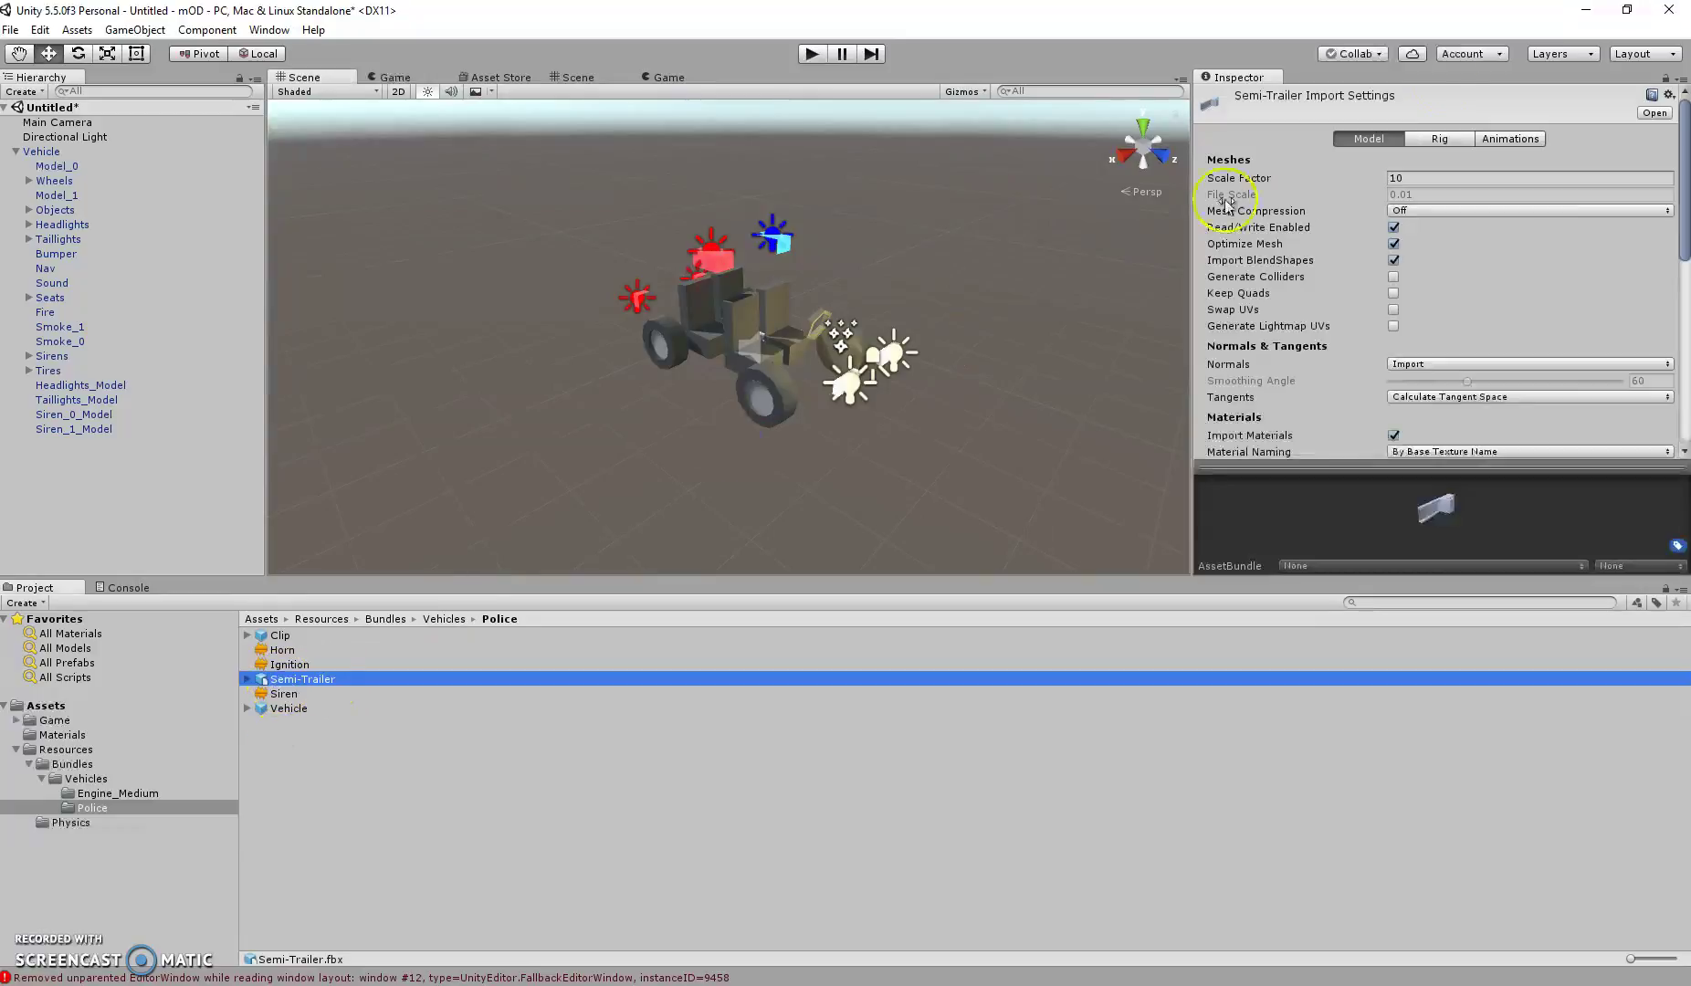
left_click(1418, 180)
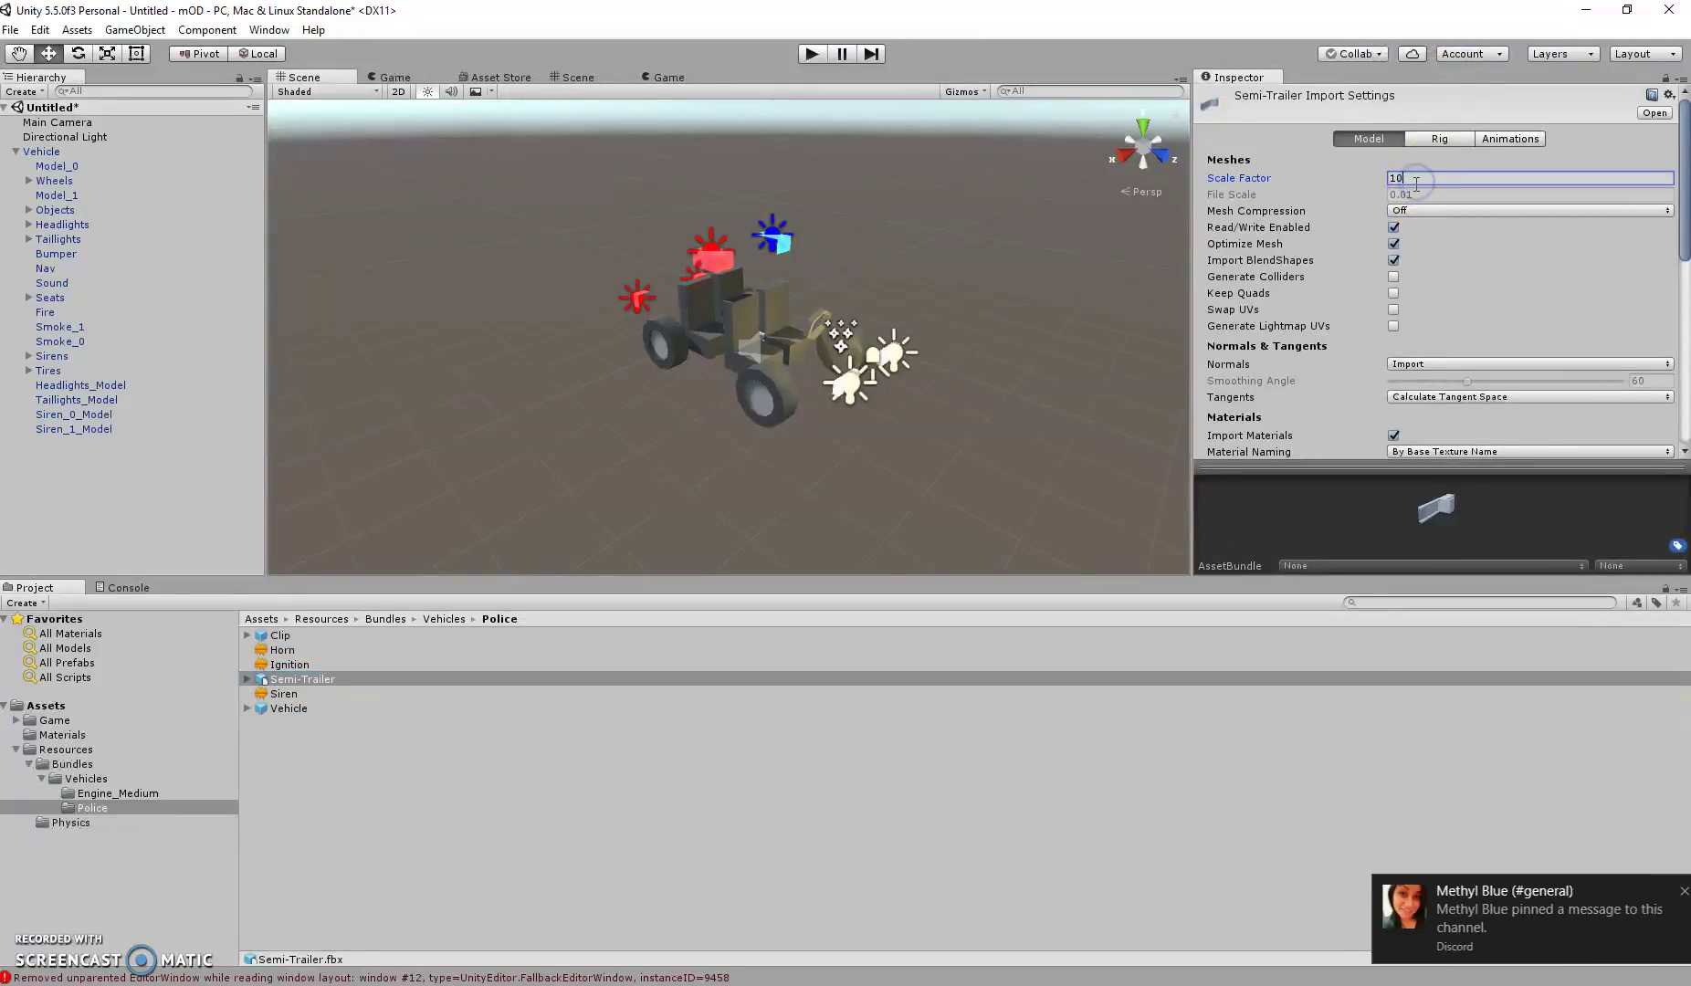
type("100")
left_click(1019, 275)
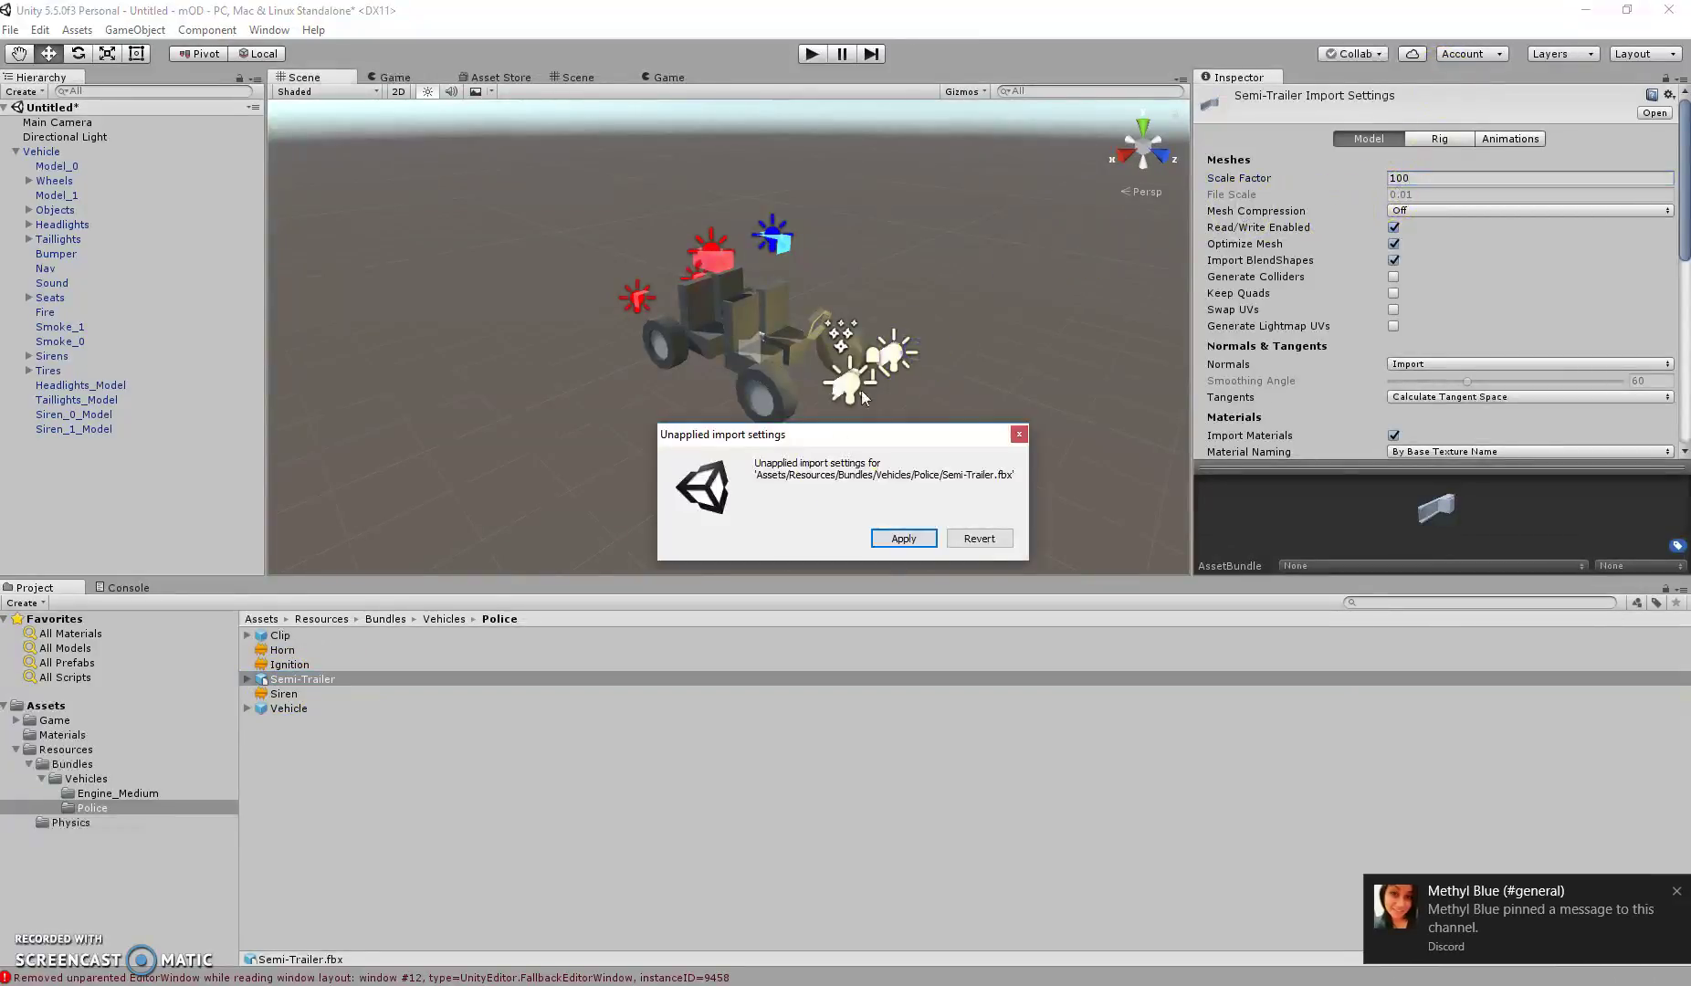
left_click(895, 539)
mouse_move(966, 340)
left_mouse_down("alt")
mouse_move(979, 345)
mouse_move(480, 383)
mouse_move(646, 343)
mouse_move(950, 318)
left_mouse_up("alt")
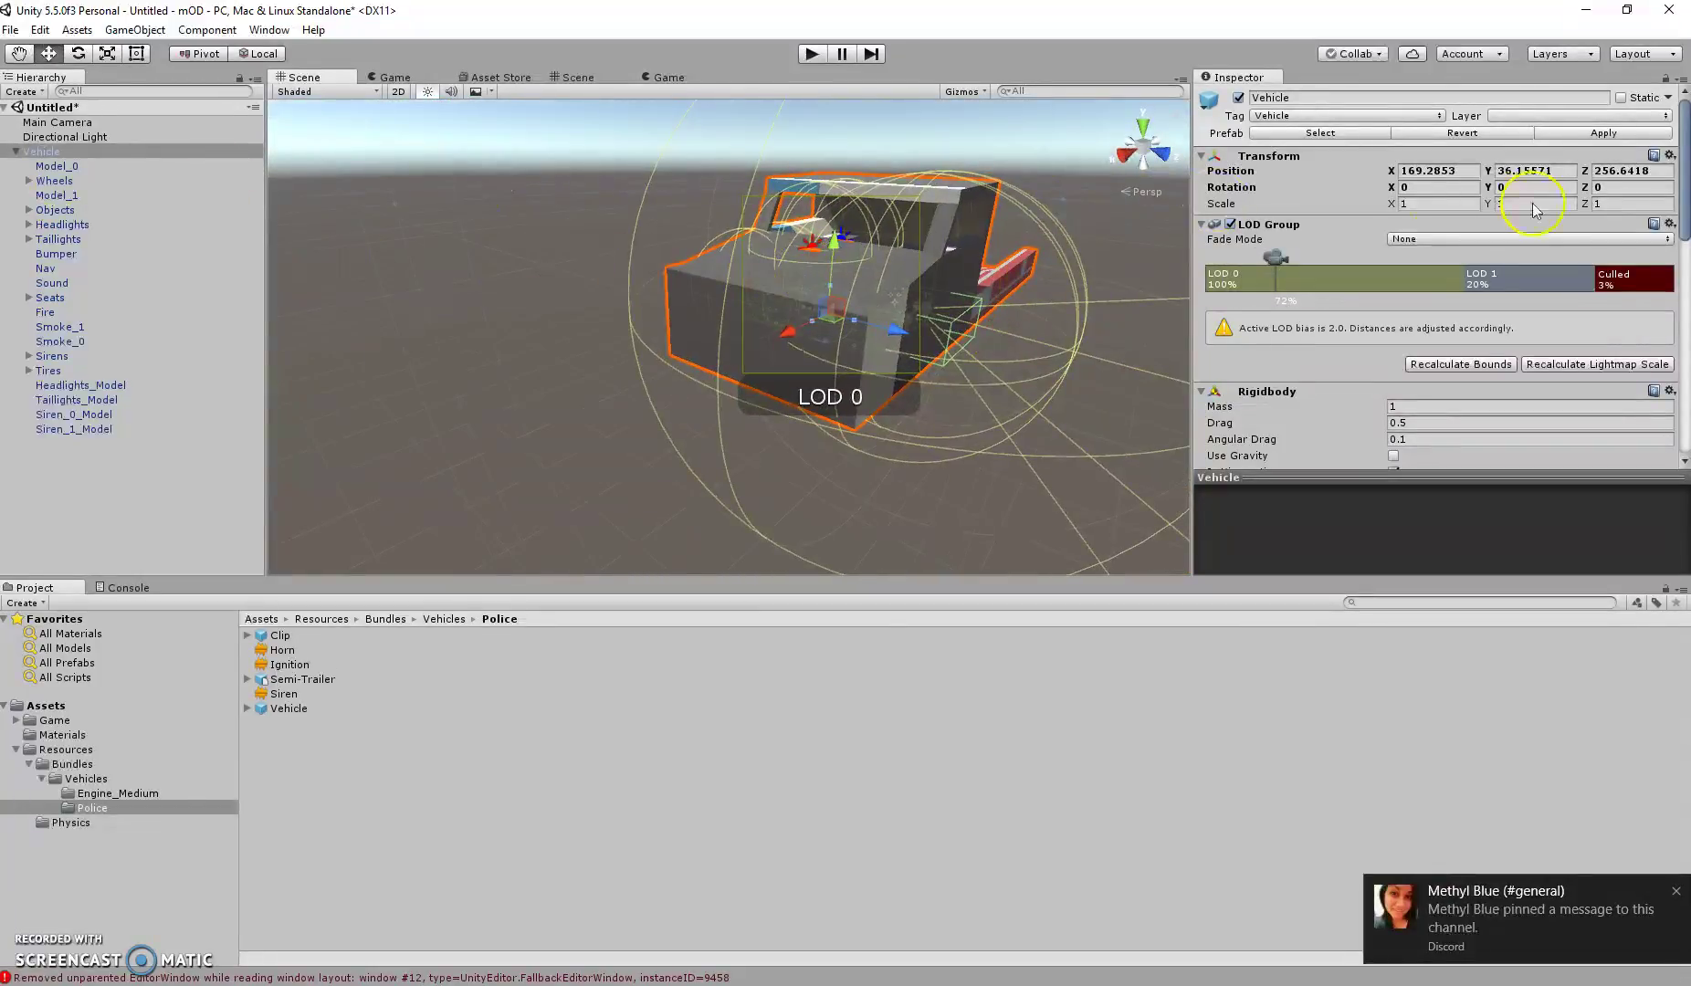
scroll(1553, 222, "down", 5)
Switch to File Explorer and import the Semi-Trailer Texture image from Pictures/Saved Pictures into Unity's Police folder.
key("alt+Tab")
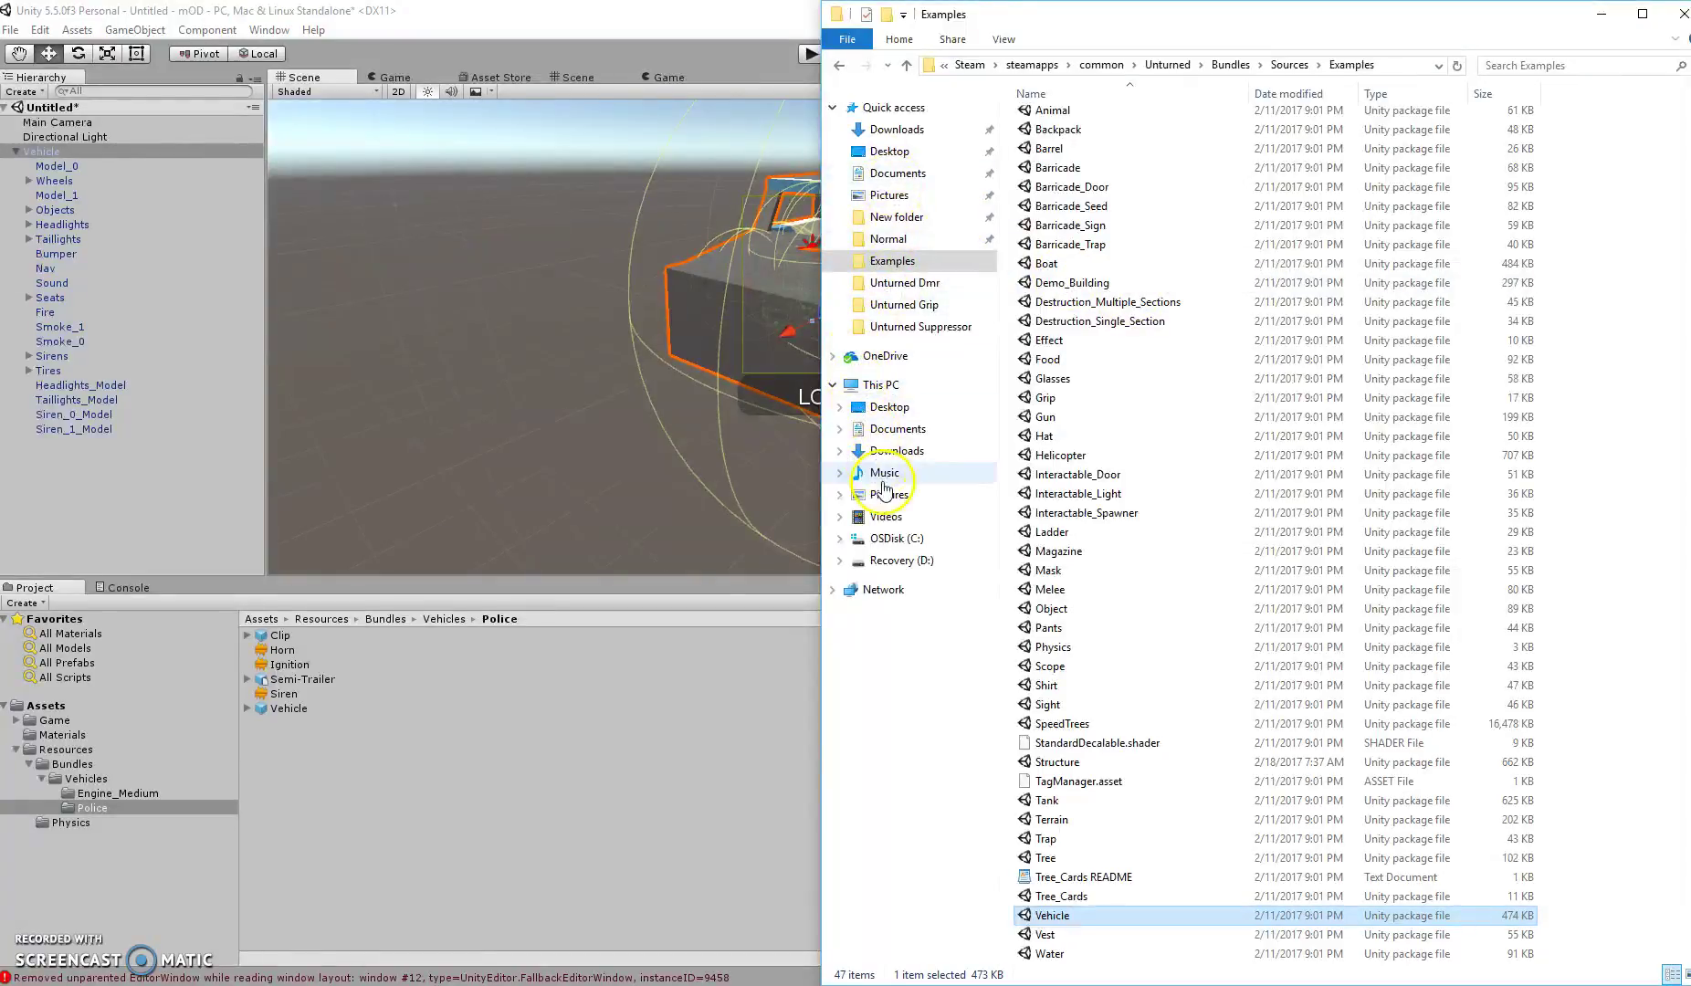
left_click(893, 539)
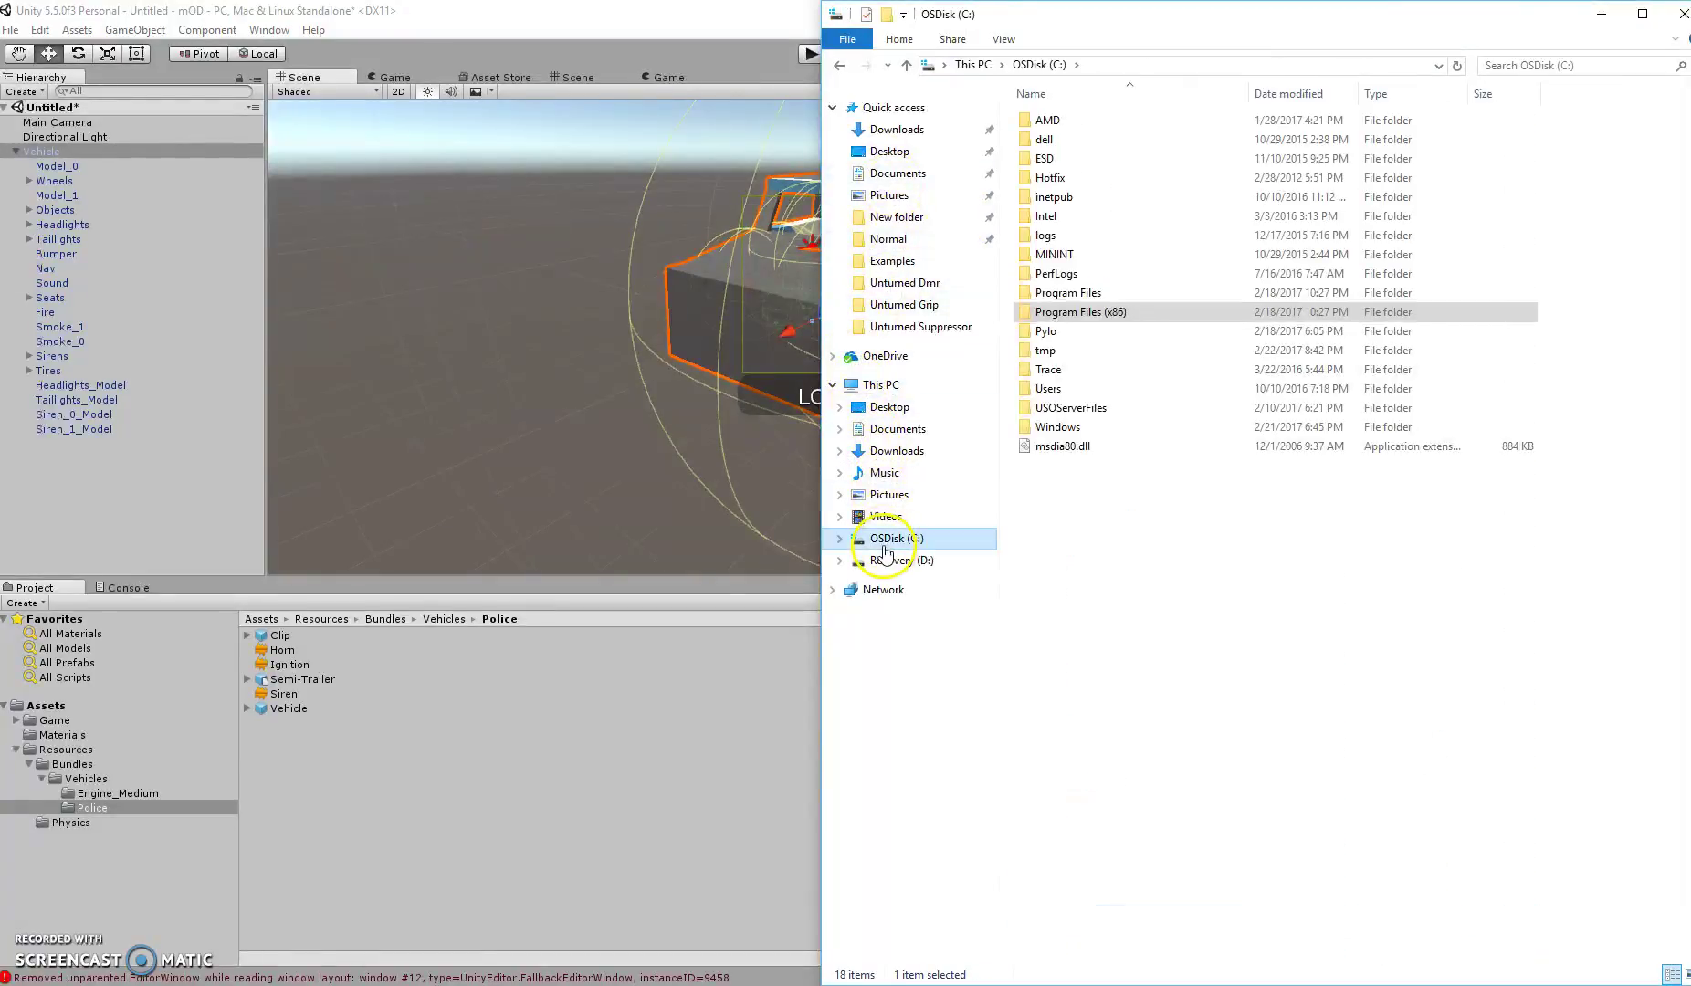
left_click(889, 494)
left_click(1249, 151)
double_click(1249, 151)
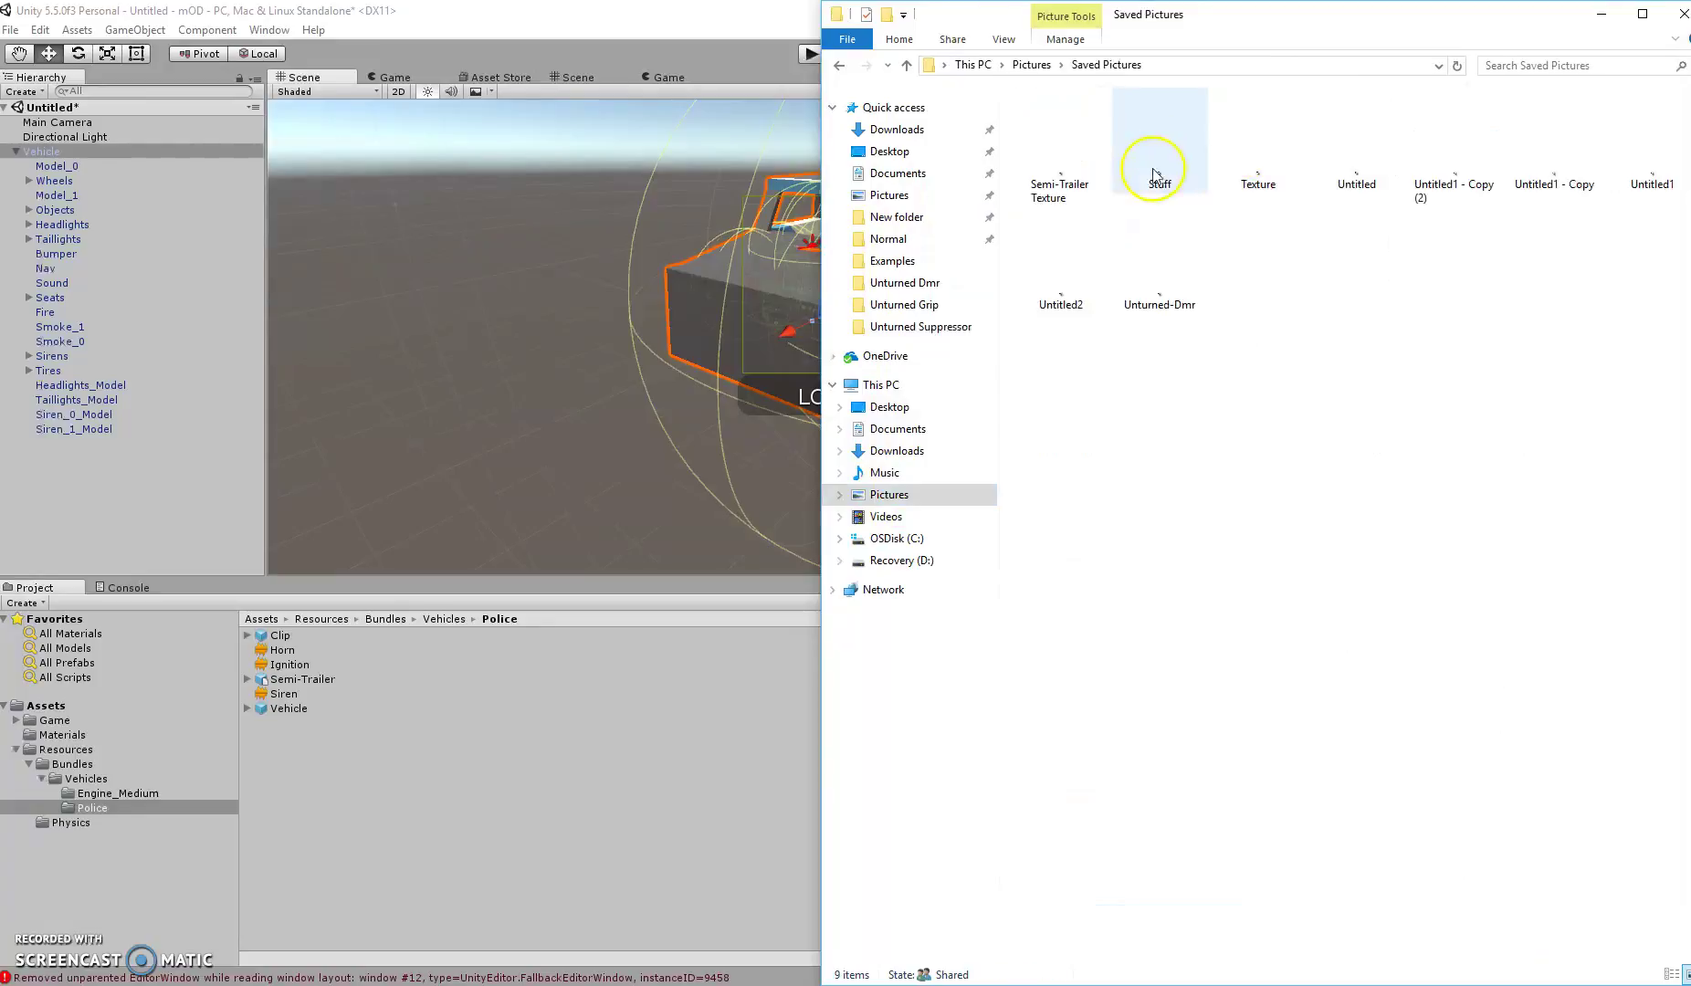
left_click(1155, 288)
left_click_drag(1087, 145, 423, 801)
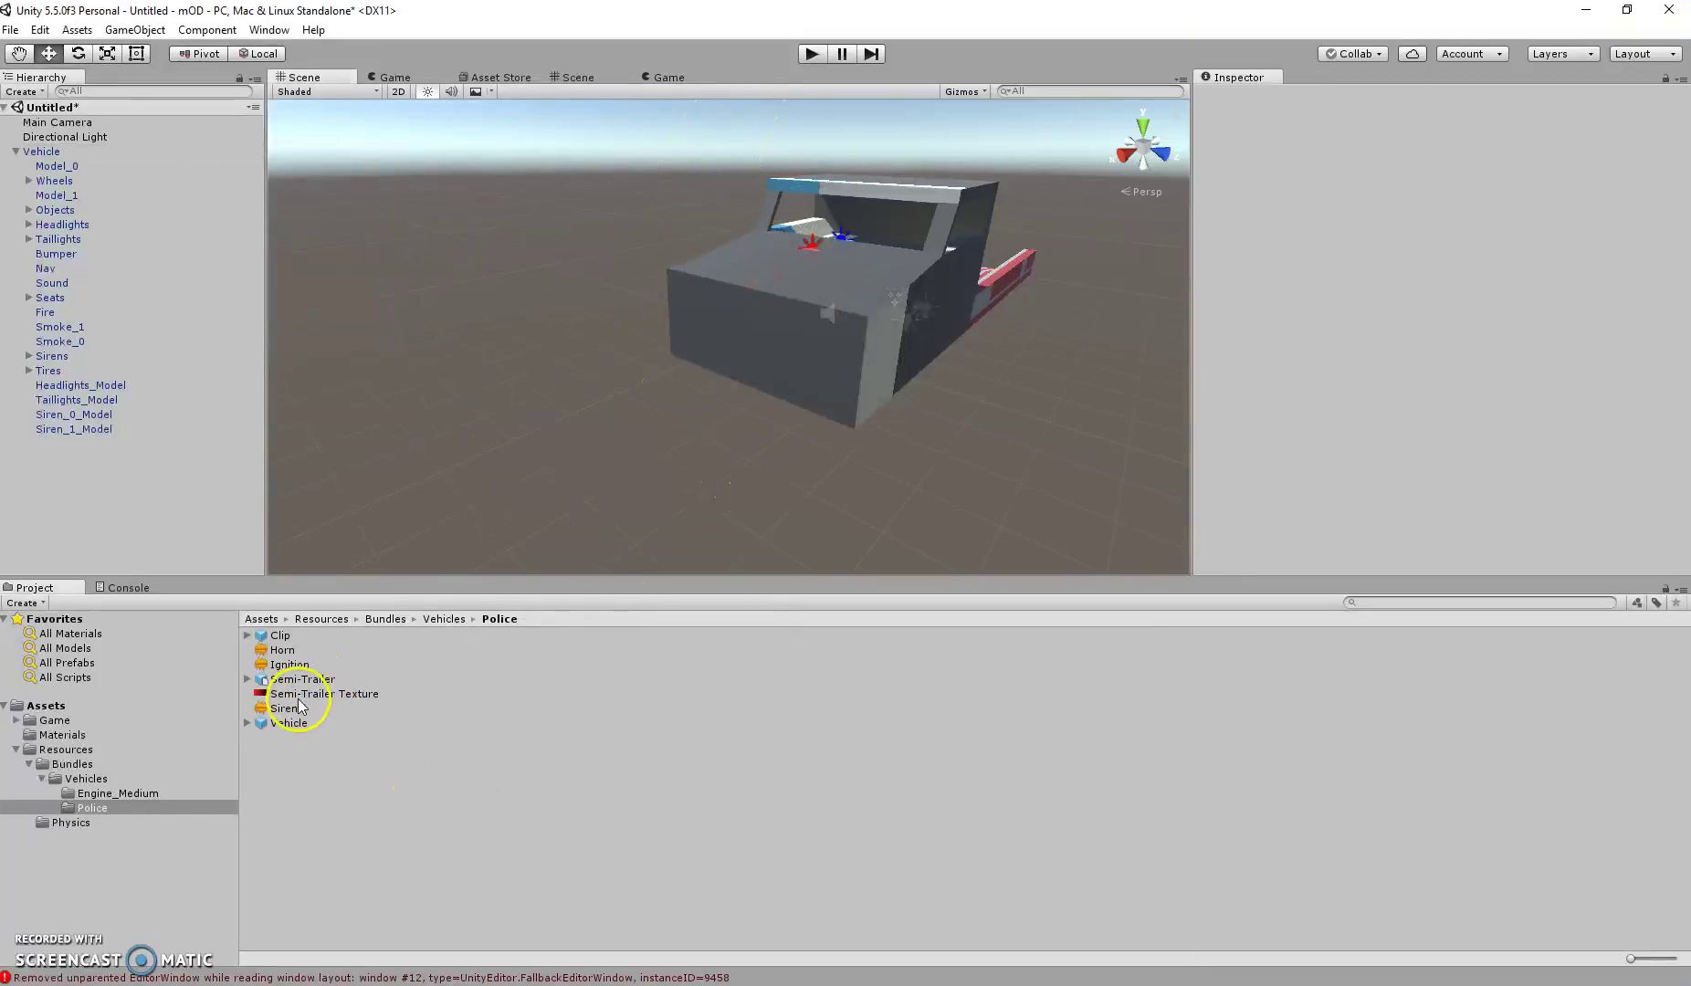
Assign Semi-Trailer Texture as the albedo map of the material shared by Model_0 and Model_1.
left_click(56, 166)
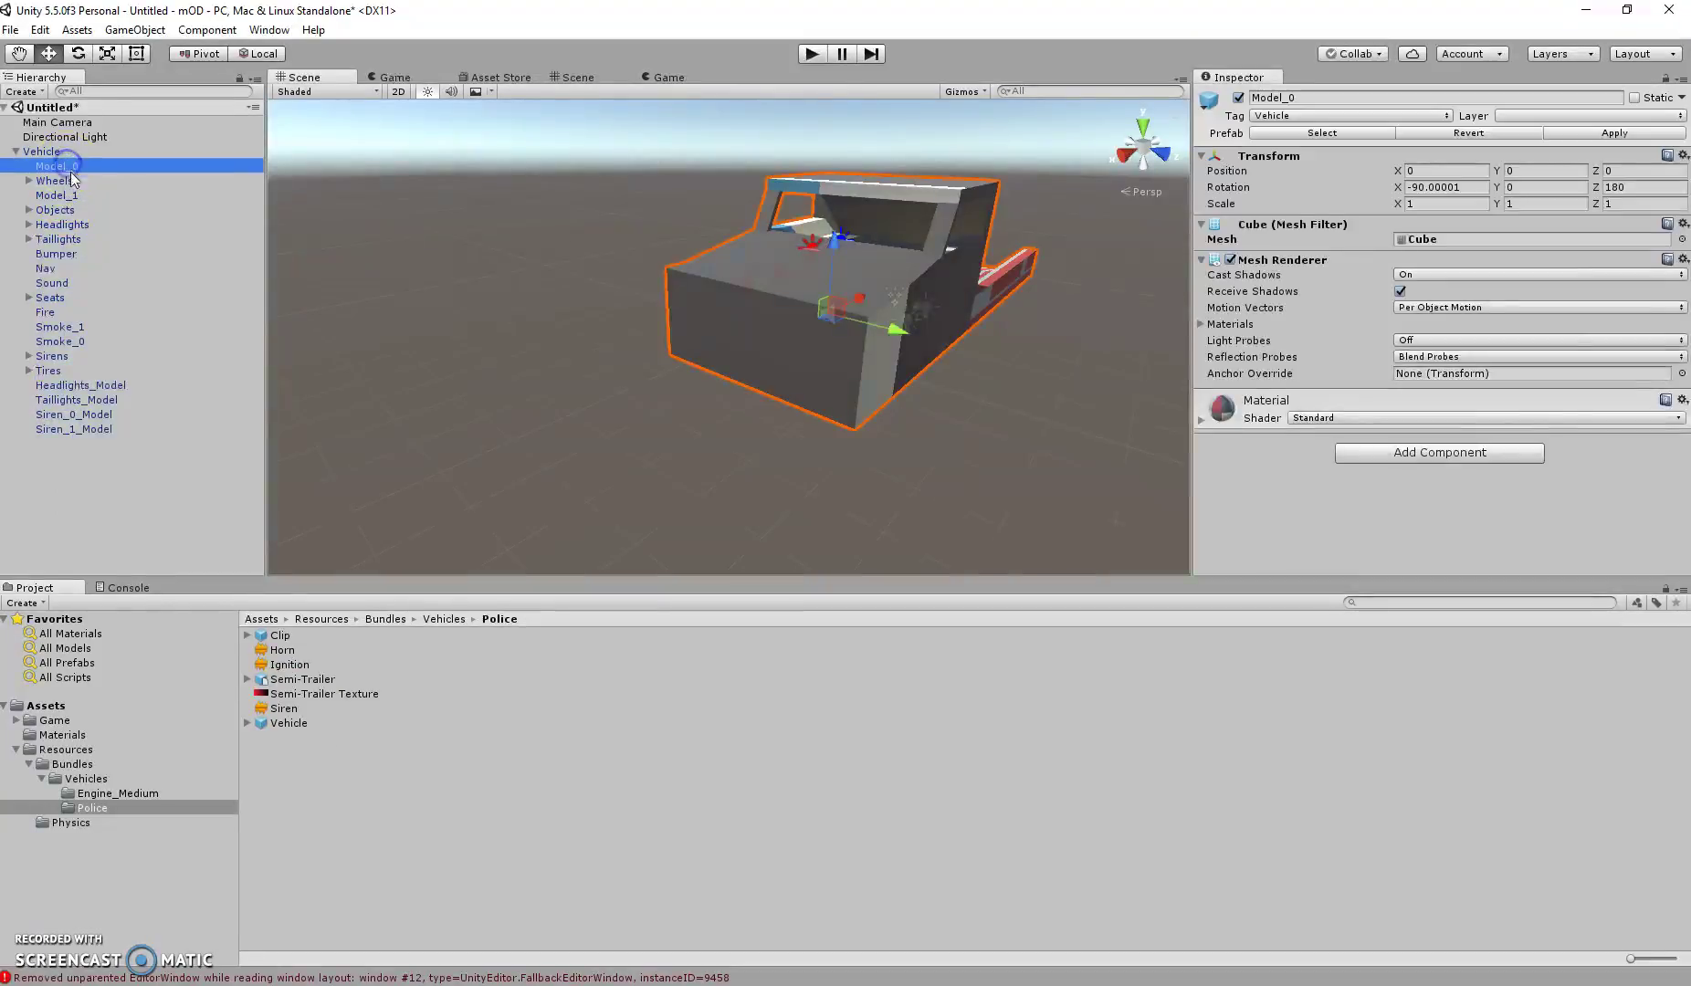
left_click(73, 195, "ctrl")
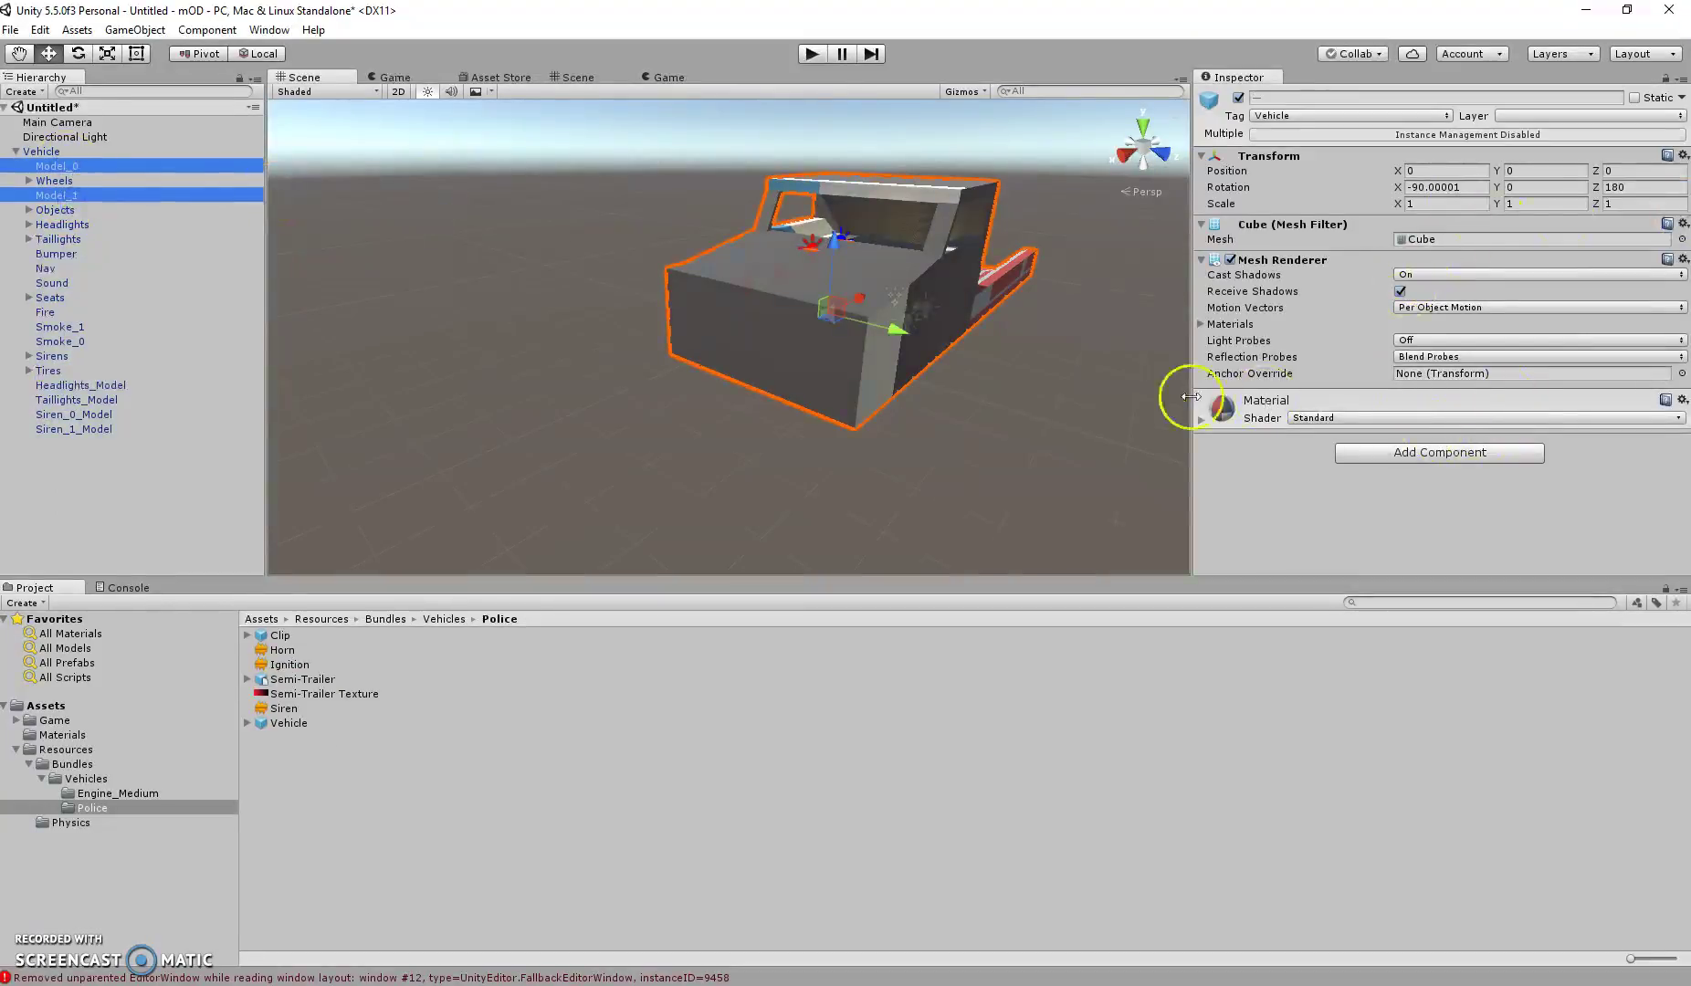
left_click(1202, 420)
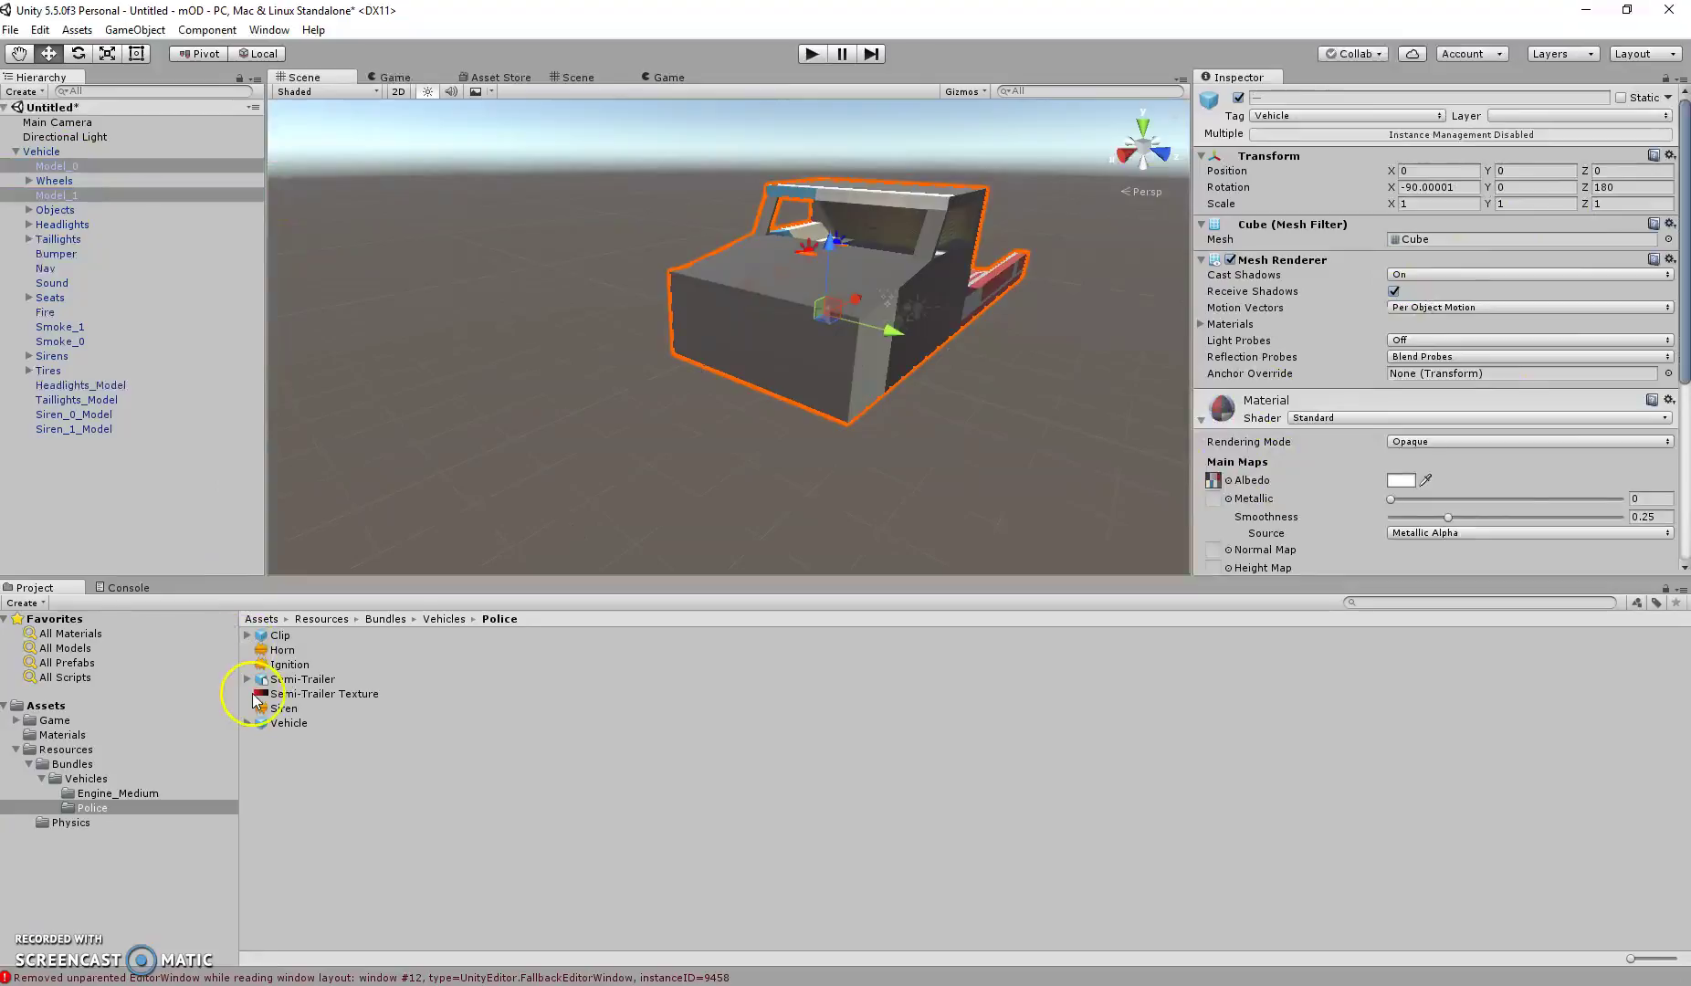
left_click(544, 694)
left_click_drag(544, 694, 1219, 439)
left_click_drag(944, 389, 909, 429, "alt")
Change the Semi-Trailer Texture's filter mode to Point (no filter) and apply it.
left_click(270, 696)
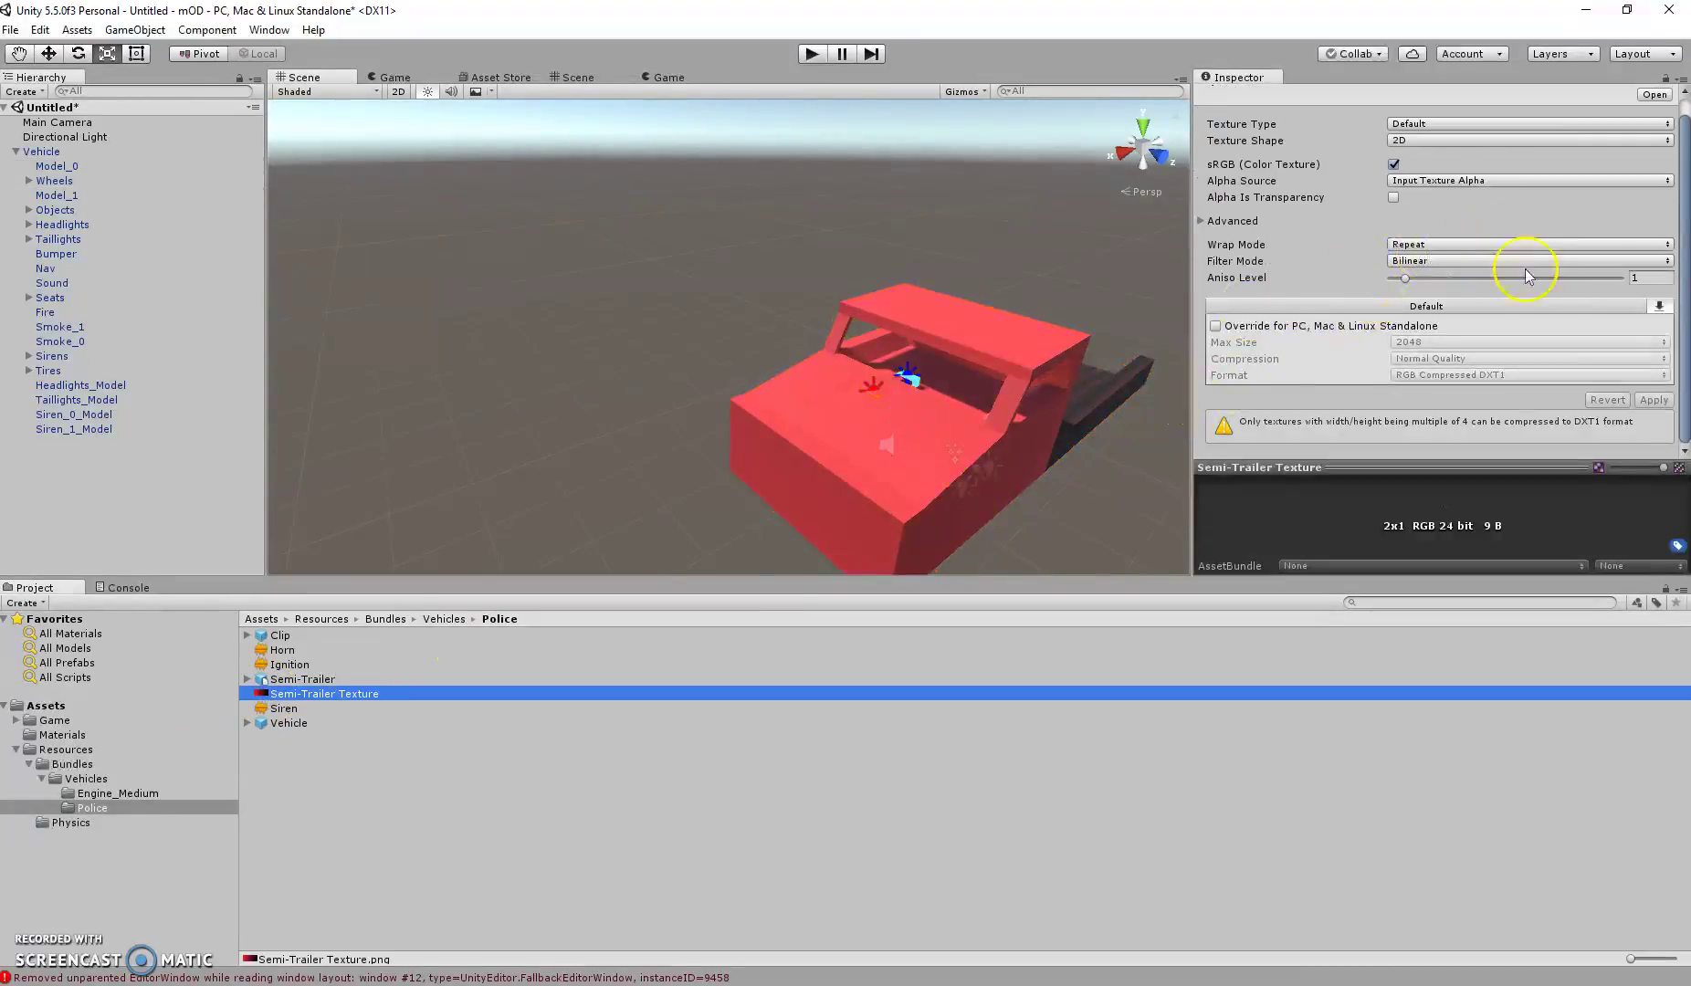
left_click(1499, 265)
left_click(1475, 247)
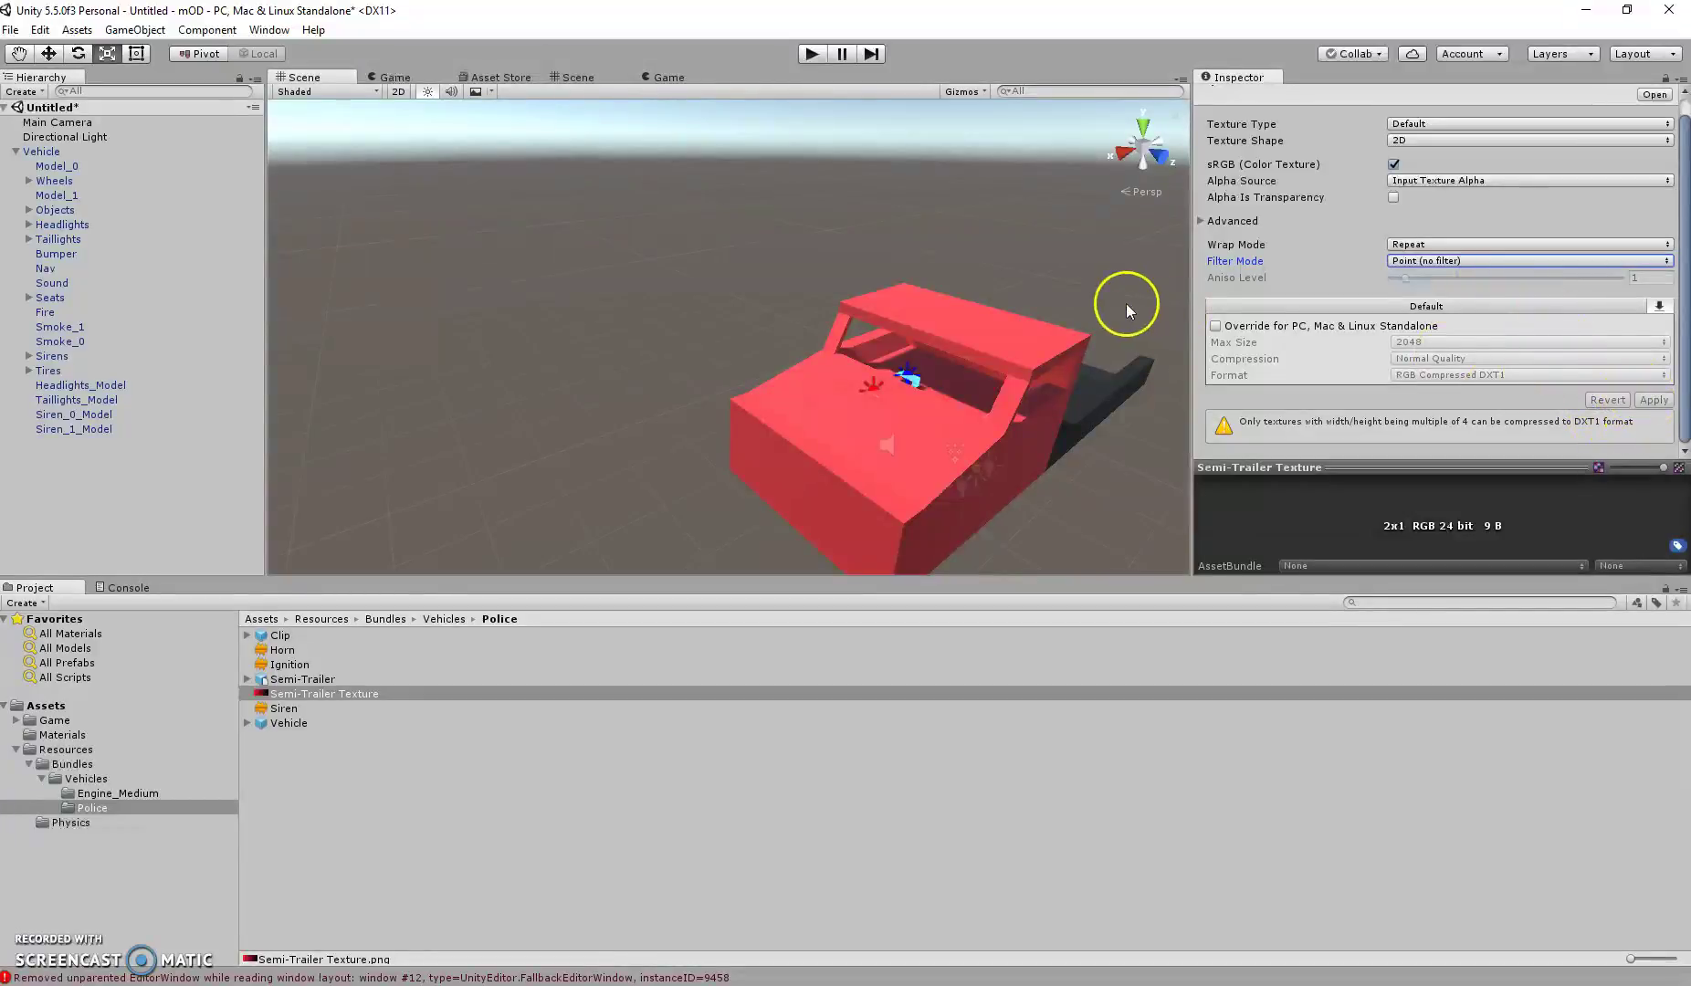
right_click_drag(1118, 310, 941, 256)
key("w")
key("d")
key("s")
key("a")
Set the rotation of Model_0 and Model_1 to -90 on X and 90 on Z.
left_click(58, 169)
left_click(59, 197, "ctrl")
key("w")
right_click_drag(805, 186, 919, 274)
key("d")
key("s")
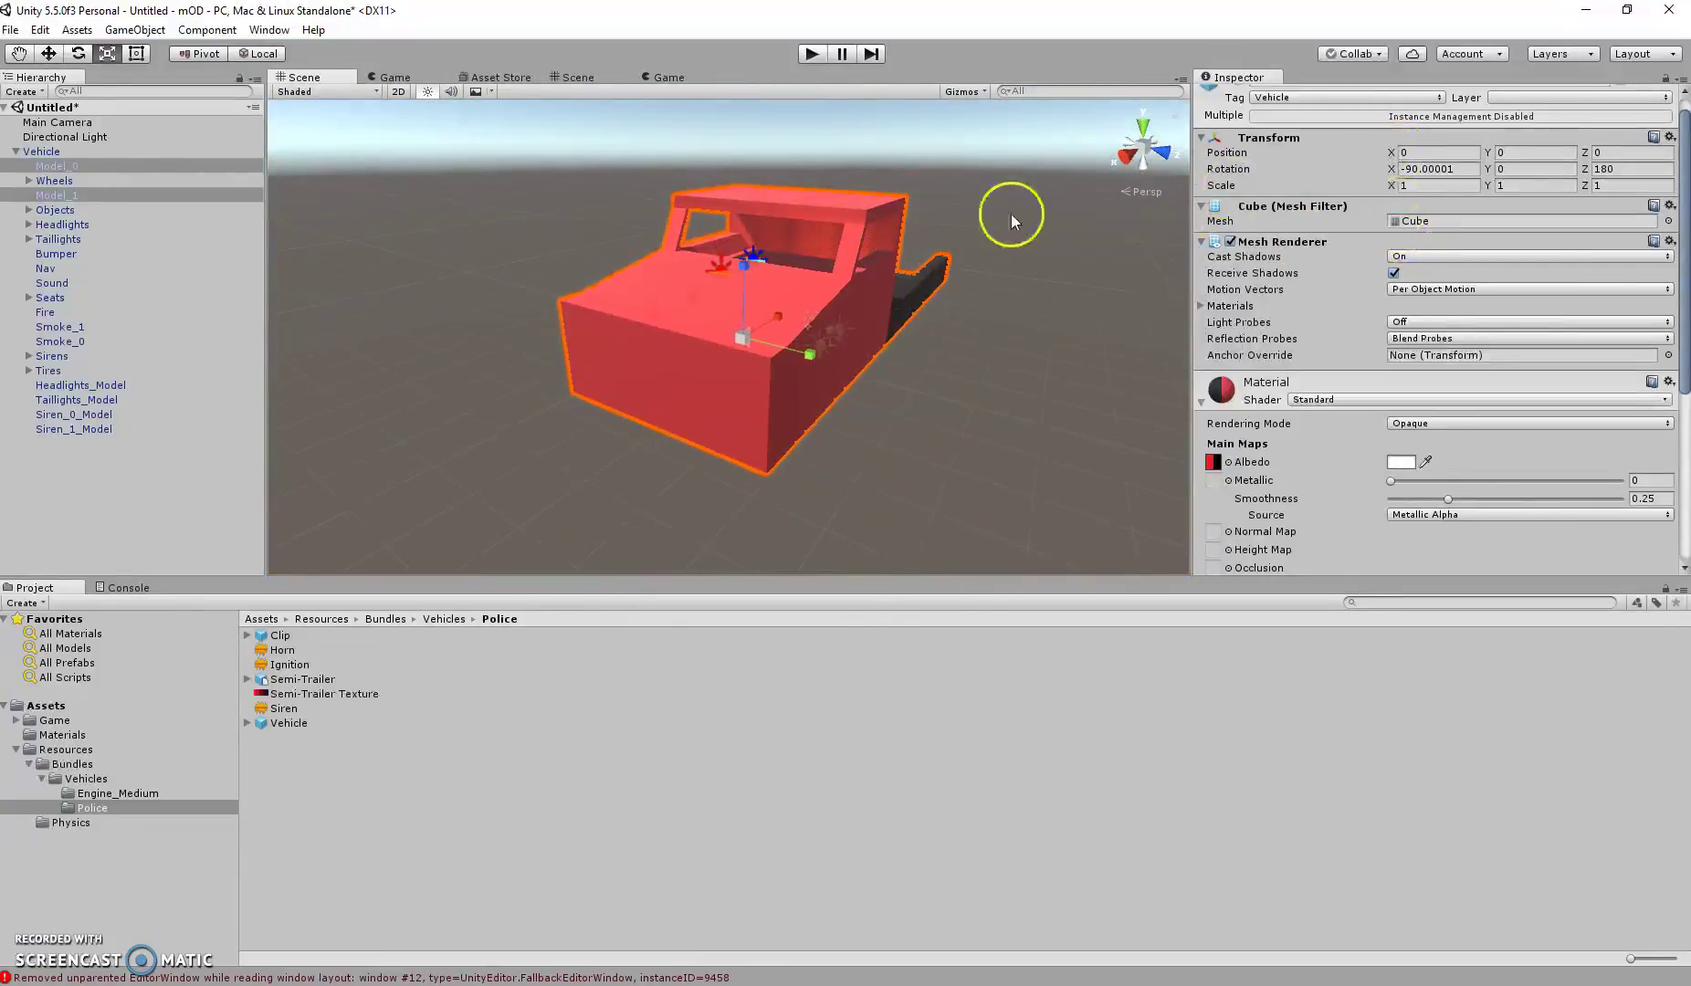
key("q")
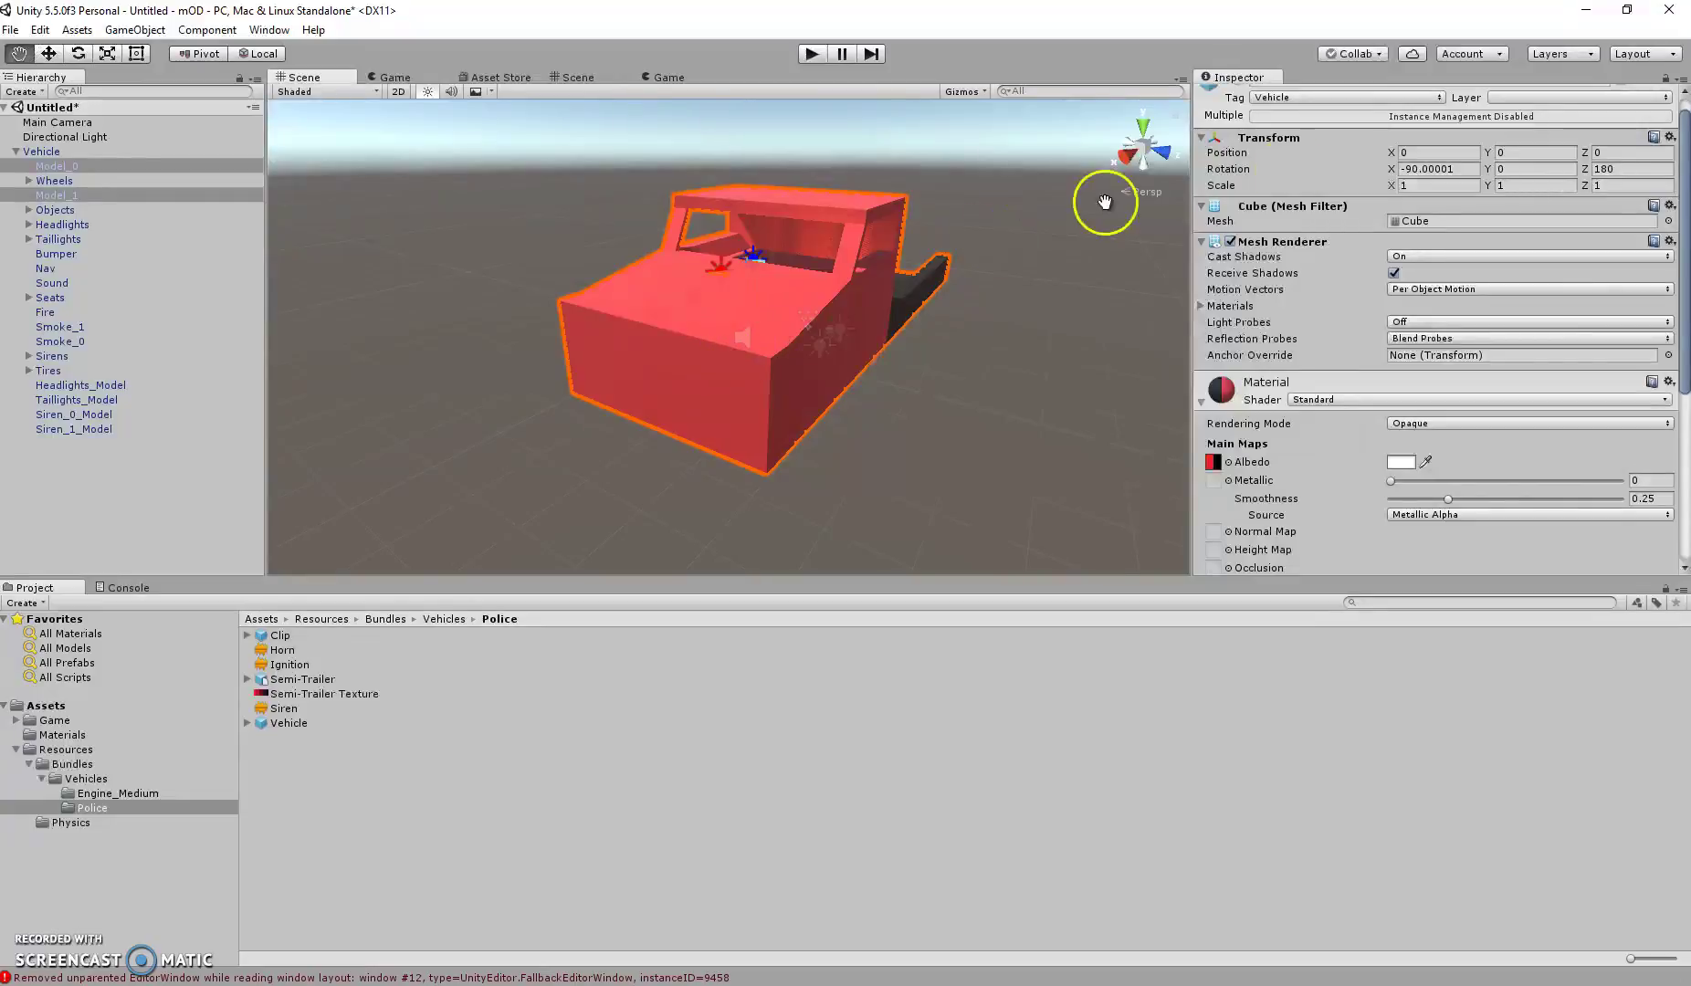
left_click(1467, 170)
type("-90")
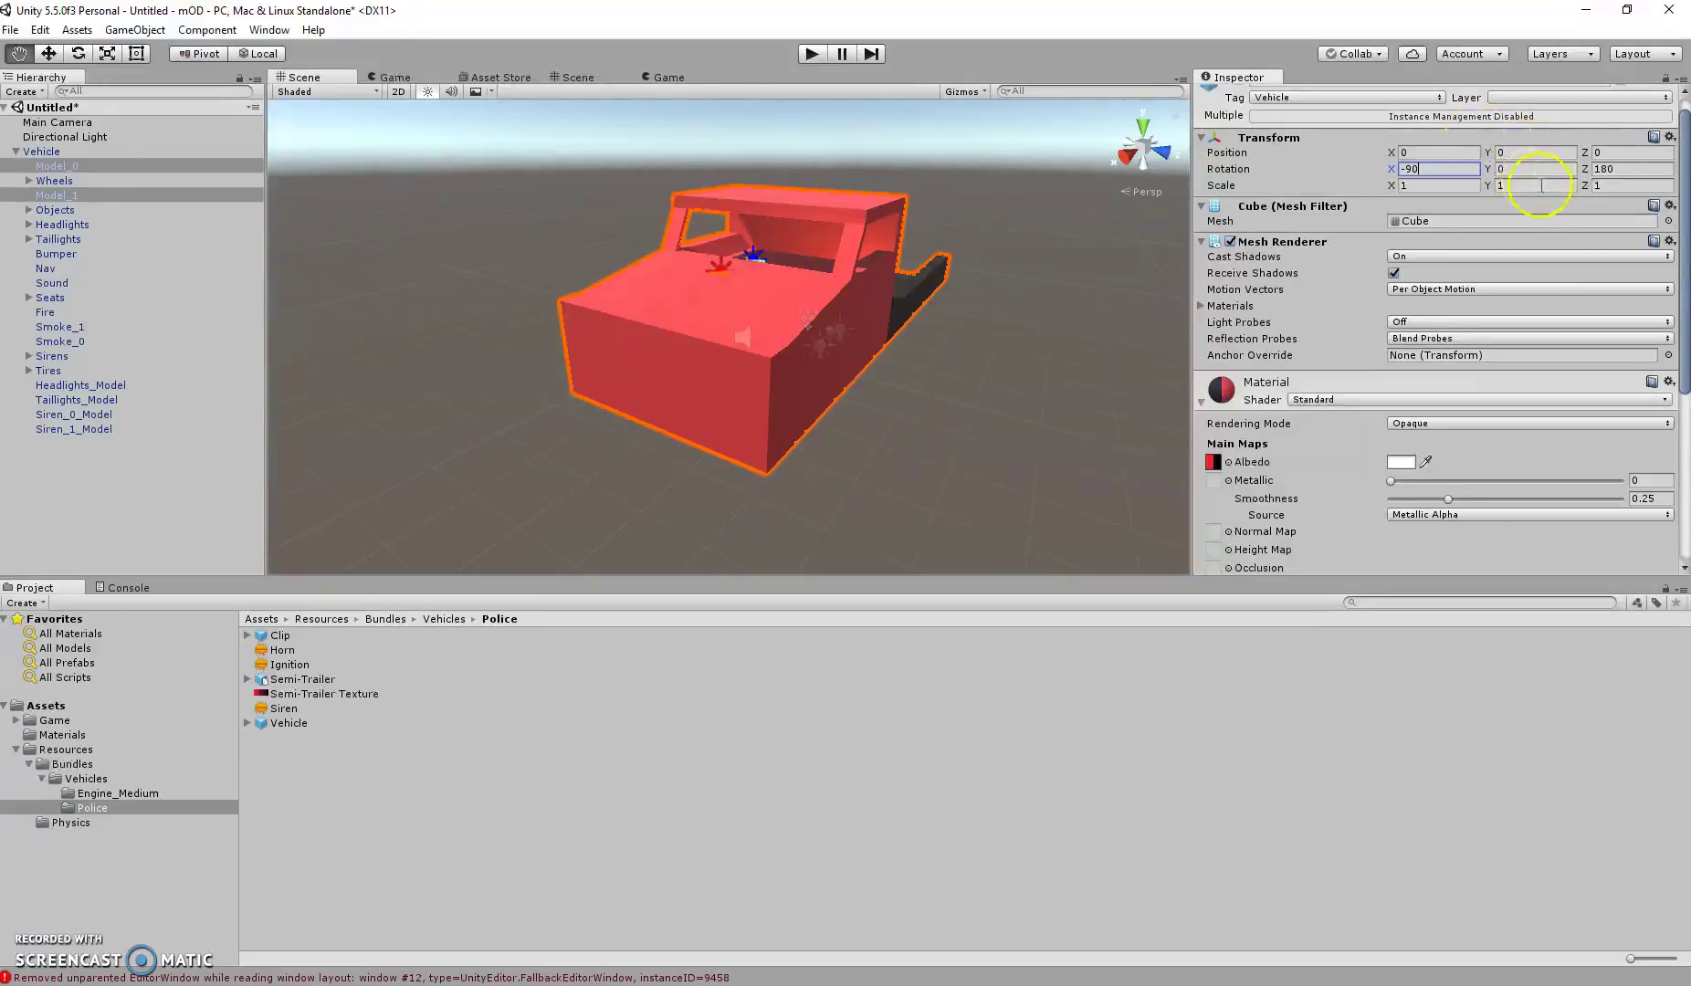
left_click(1616, 169)
key("BackSpace")
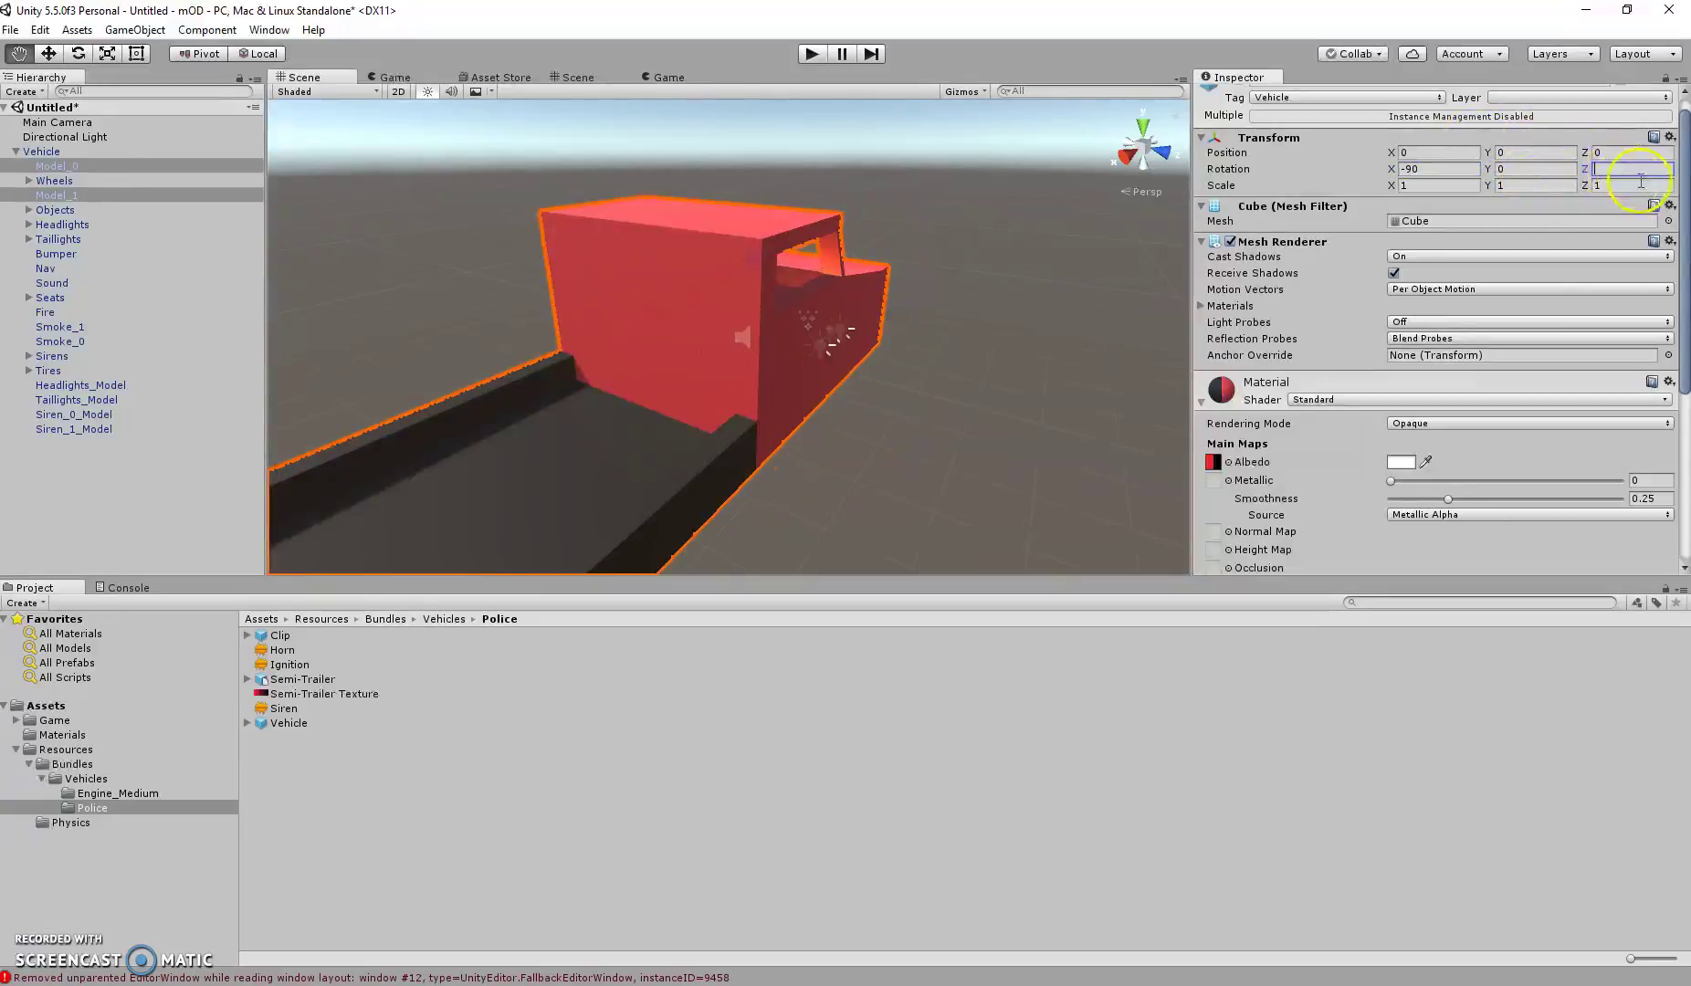
type("90")
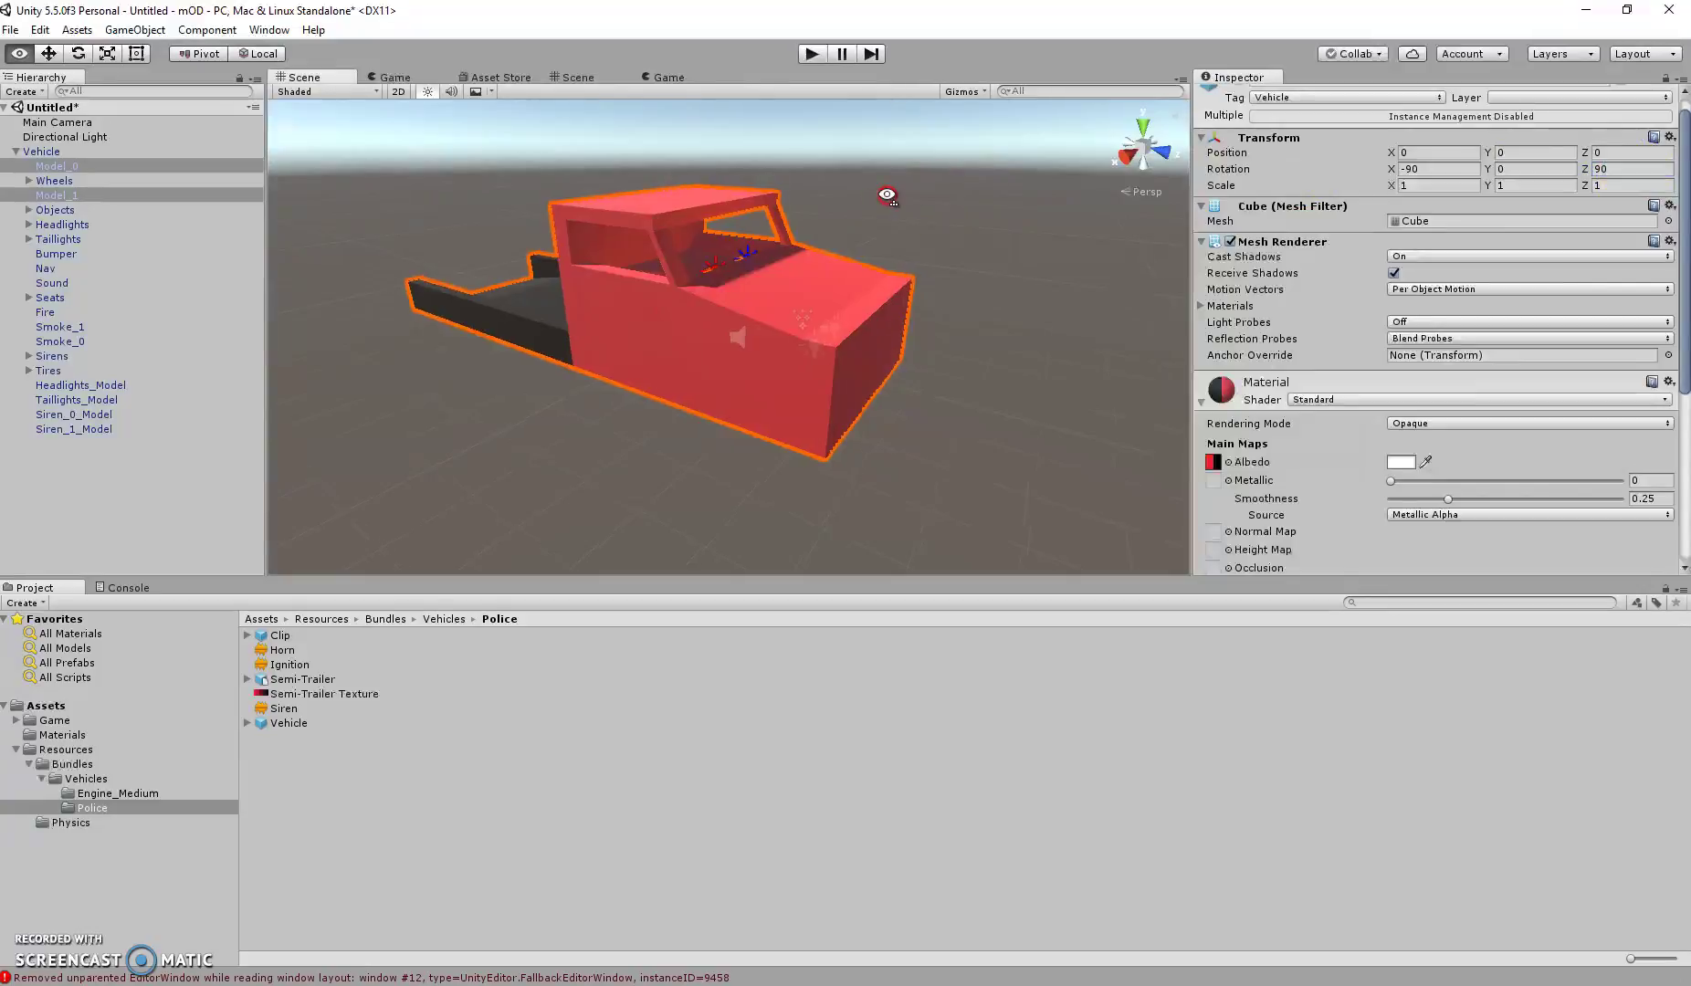
Examine the Wheels object's position and size relative to the truck body.
key("w")
right_click_drag(889, 194, 961, 248)
key("s")
key("w")
double_click(51, 180)
right_click_drag(755, 200, 192, 159)
key("s")
key("w")
key("s")
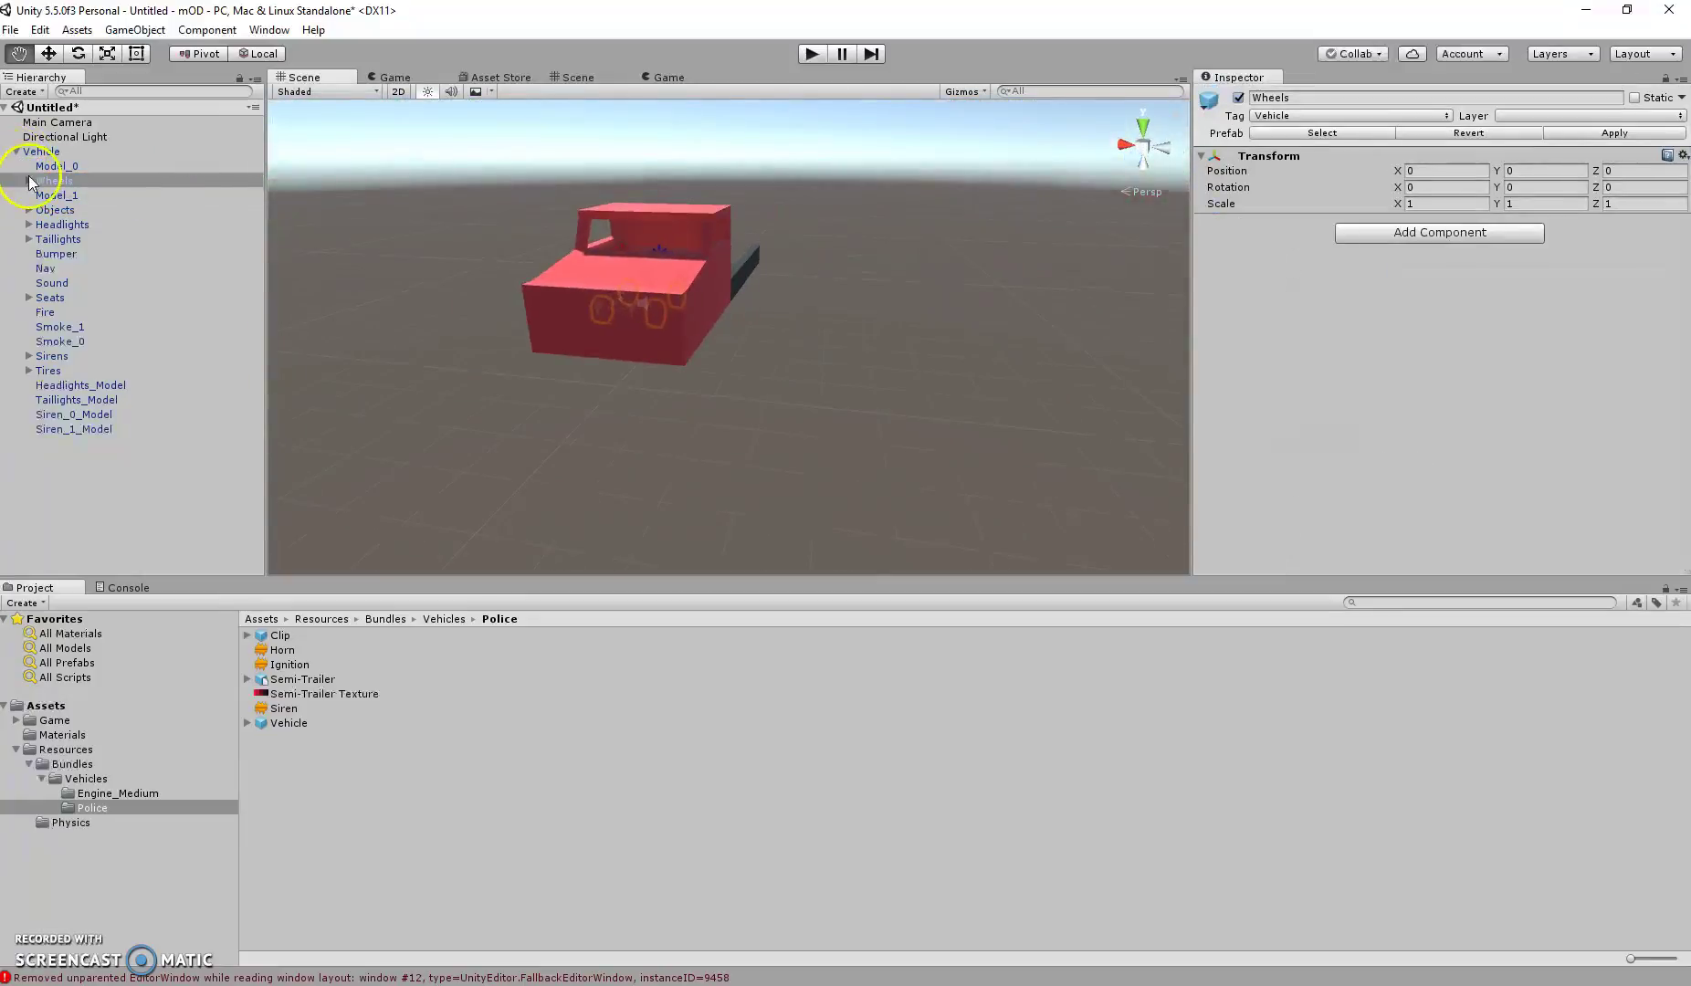
Scale Model_0 and Model_1 to 1 on X, 0.8 on Y and 0.8 on Z.
left_click(52, 167)
left_click(56, 195, "ctrl")
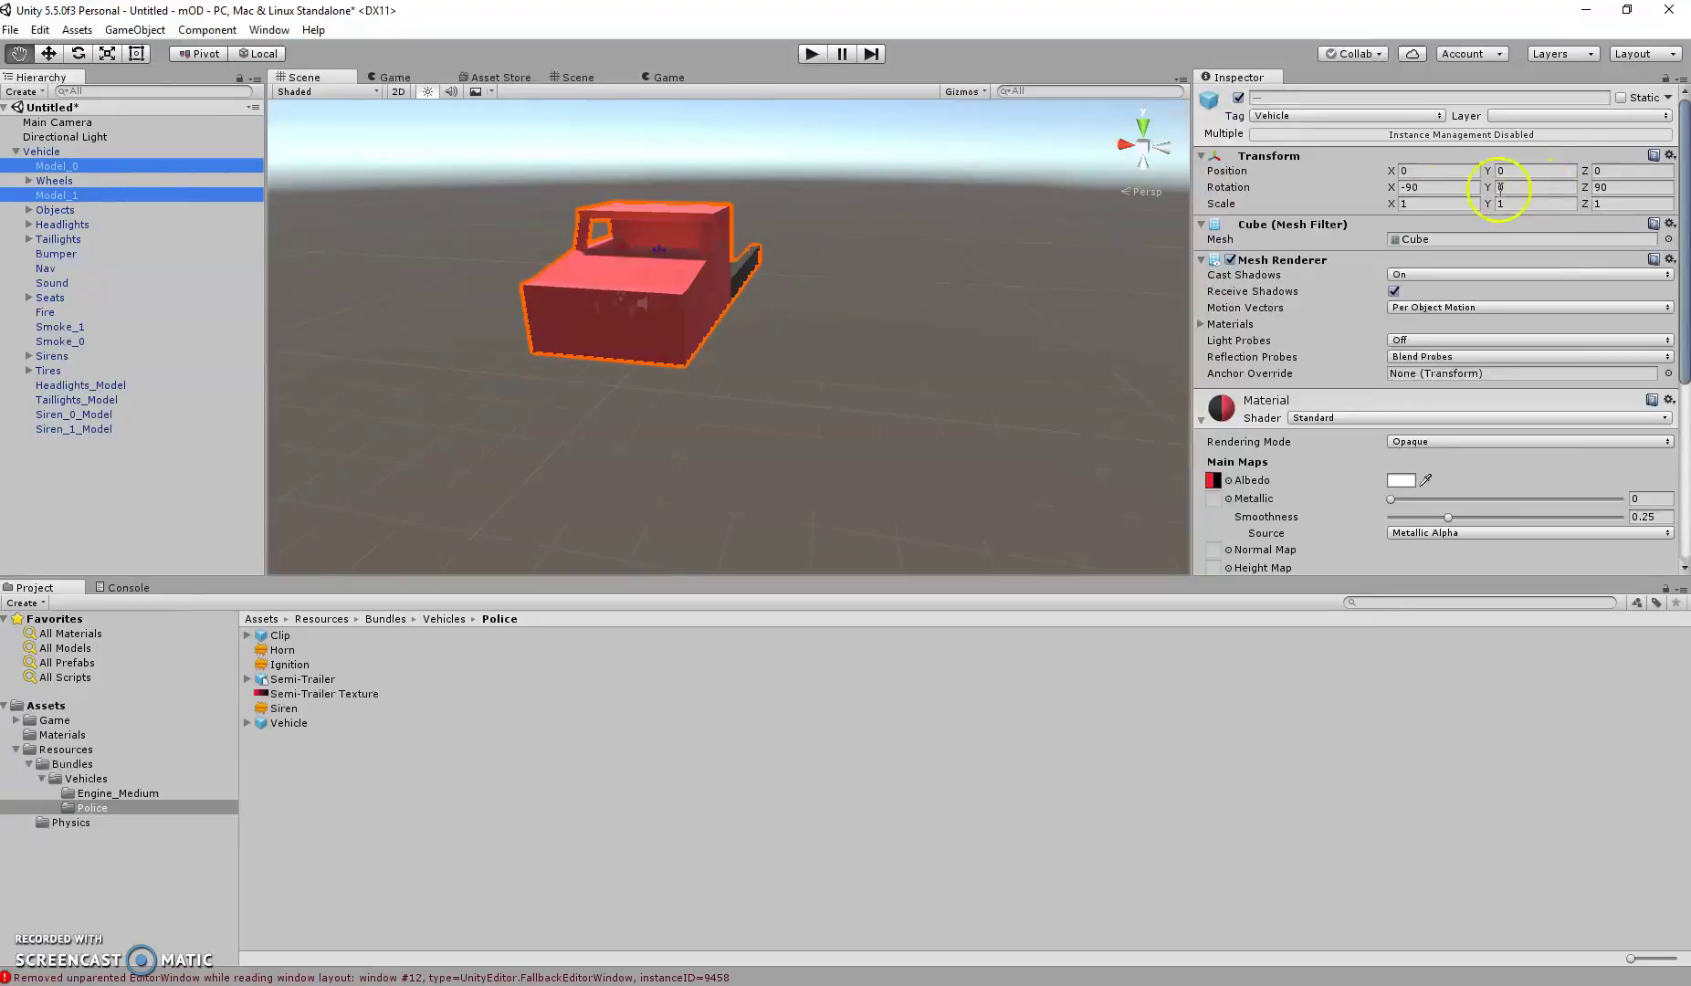
left_click(1411, 204)
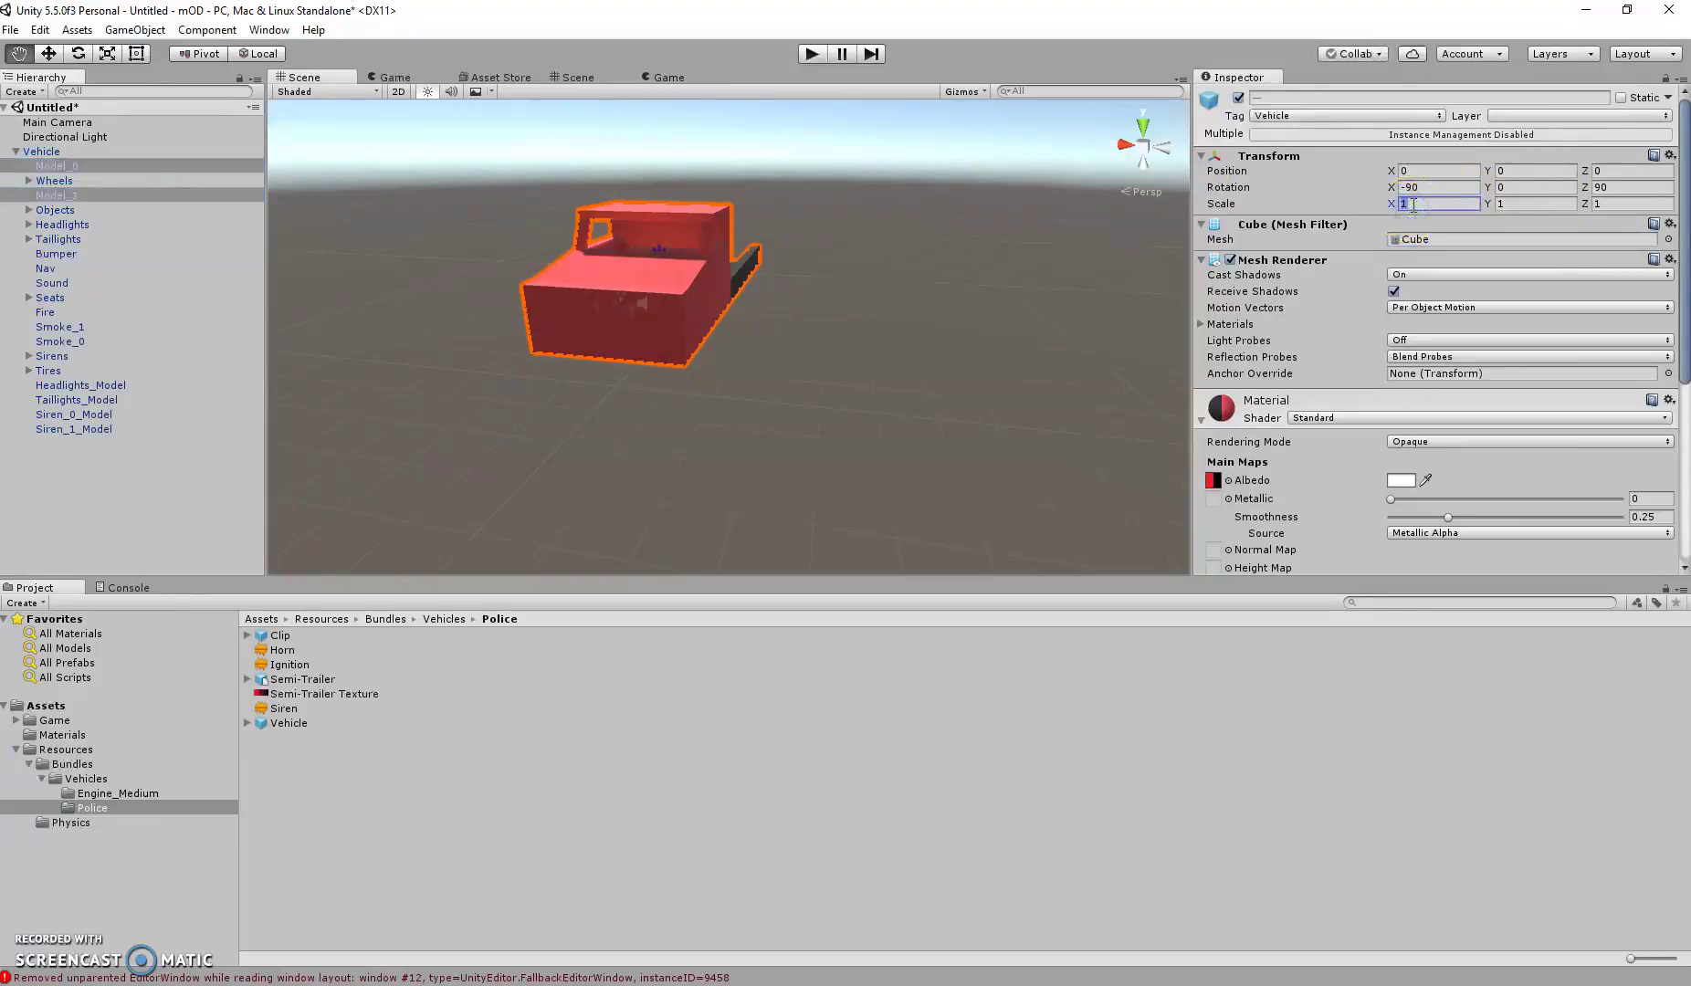
type("-")
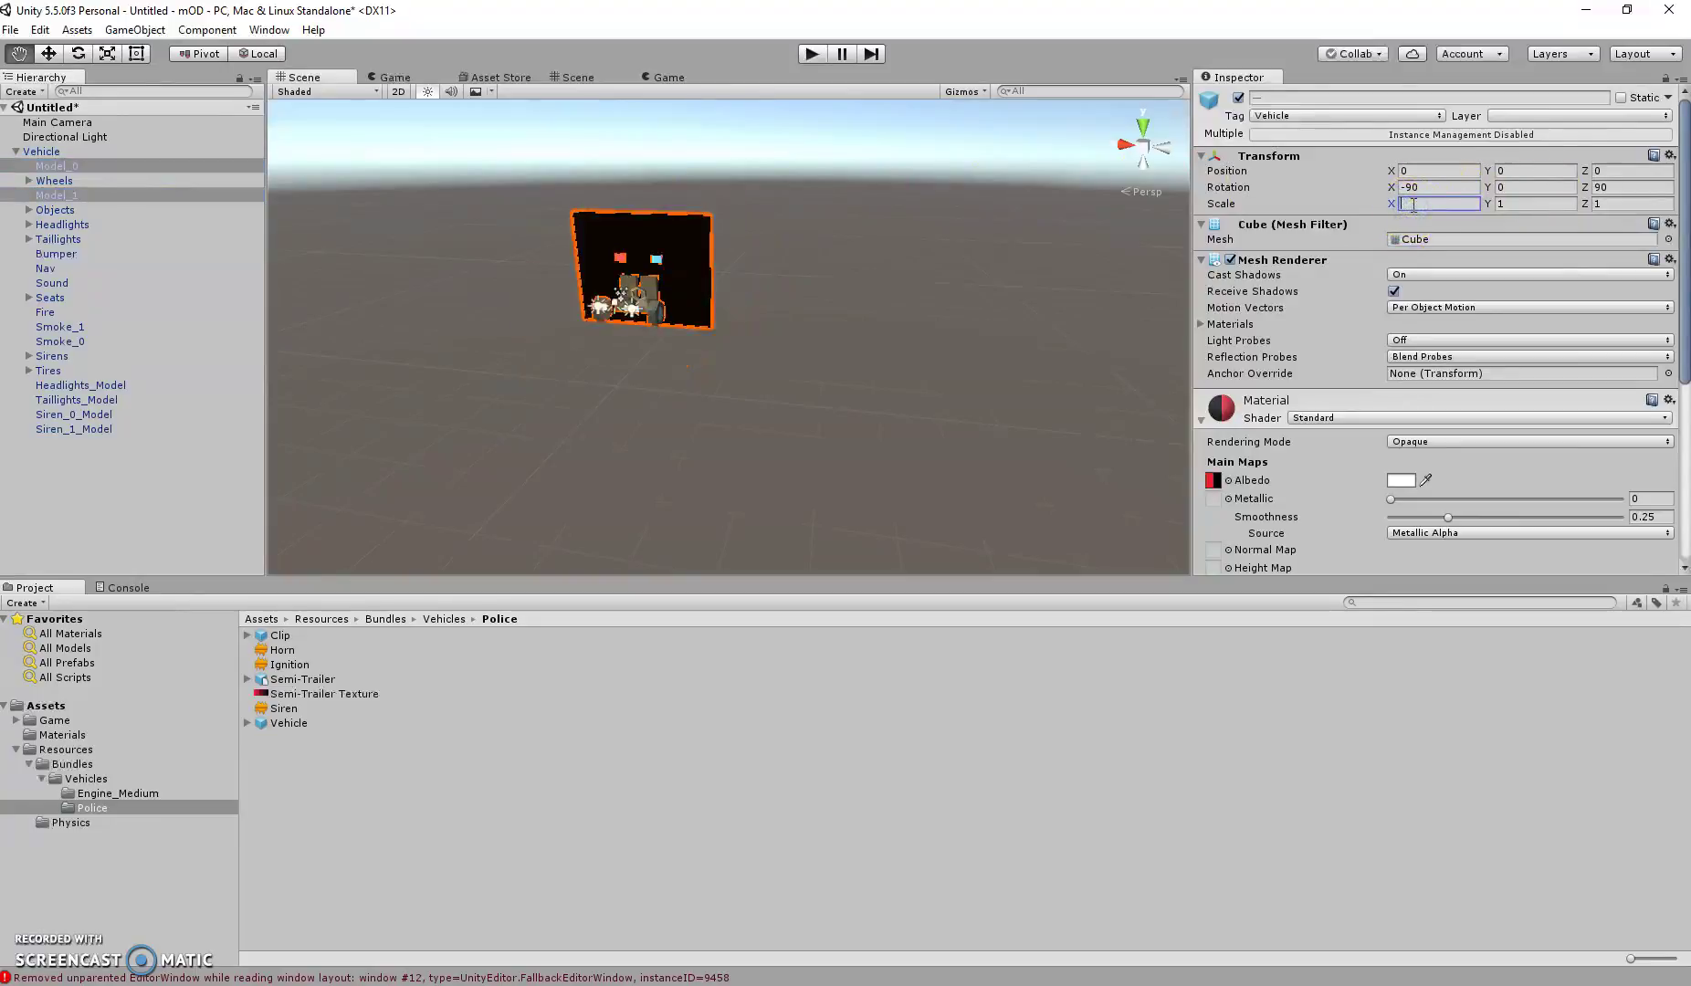
type("1")
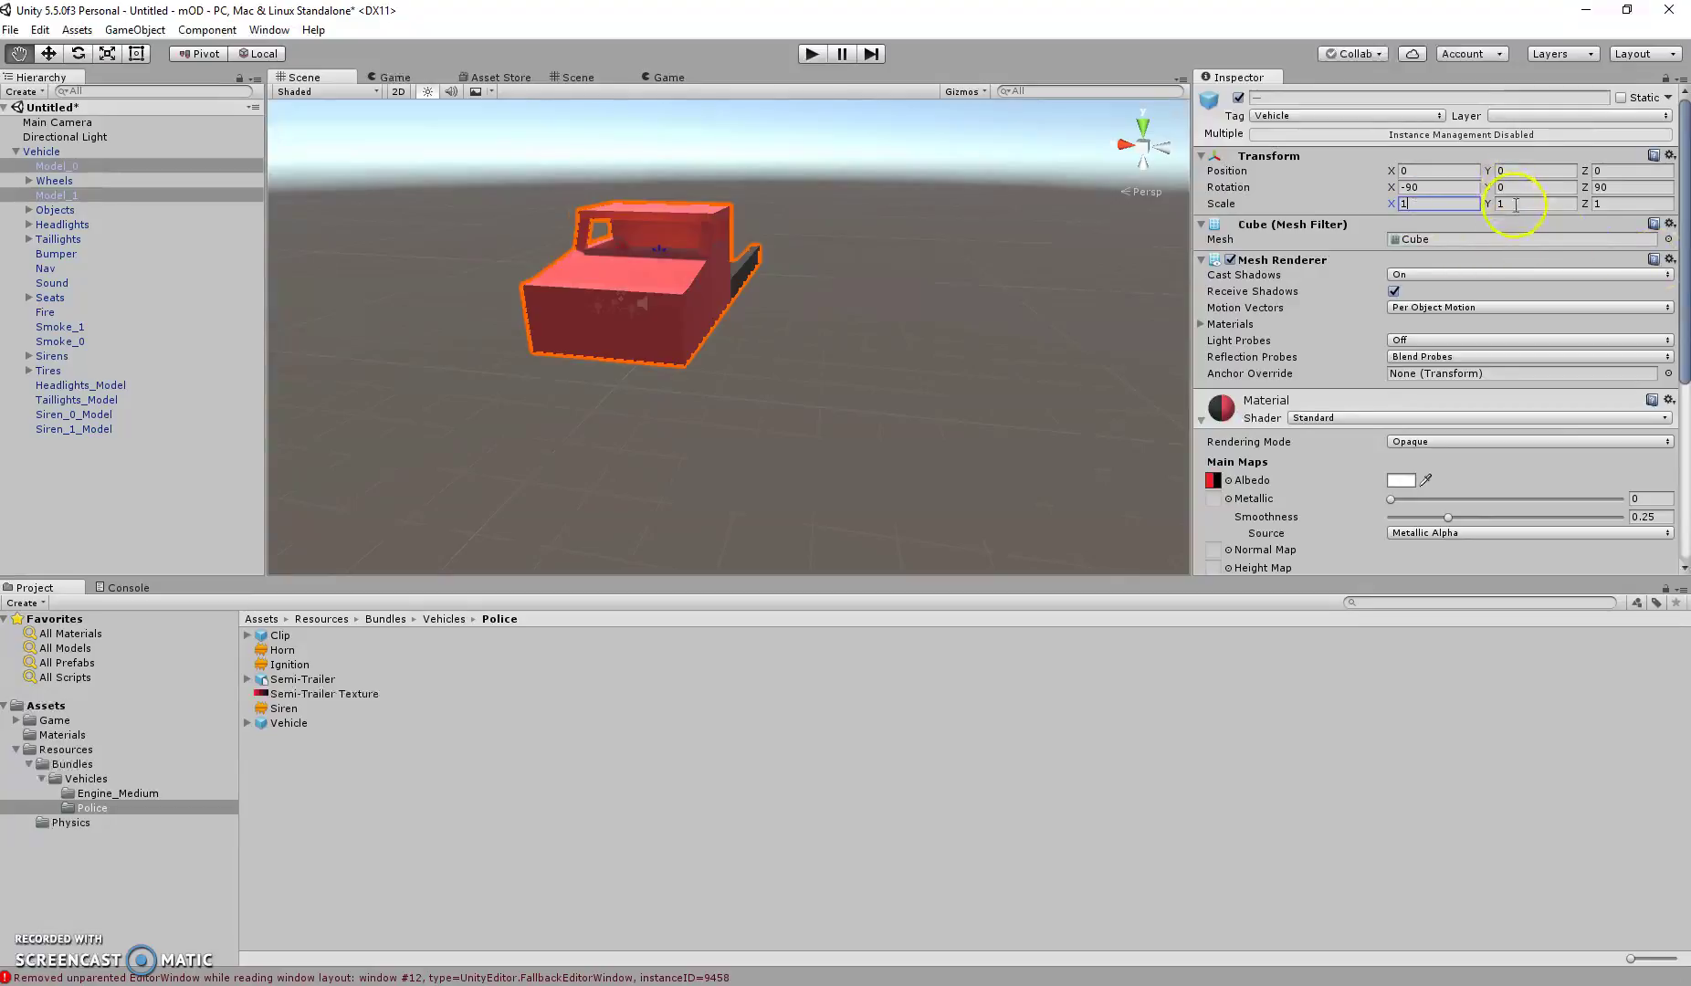
type("-")
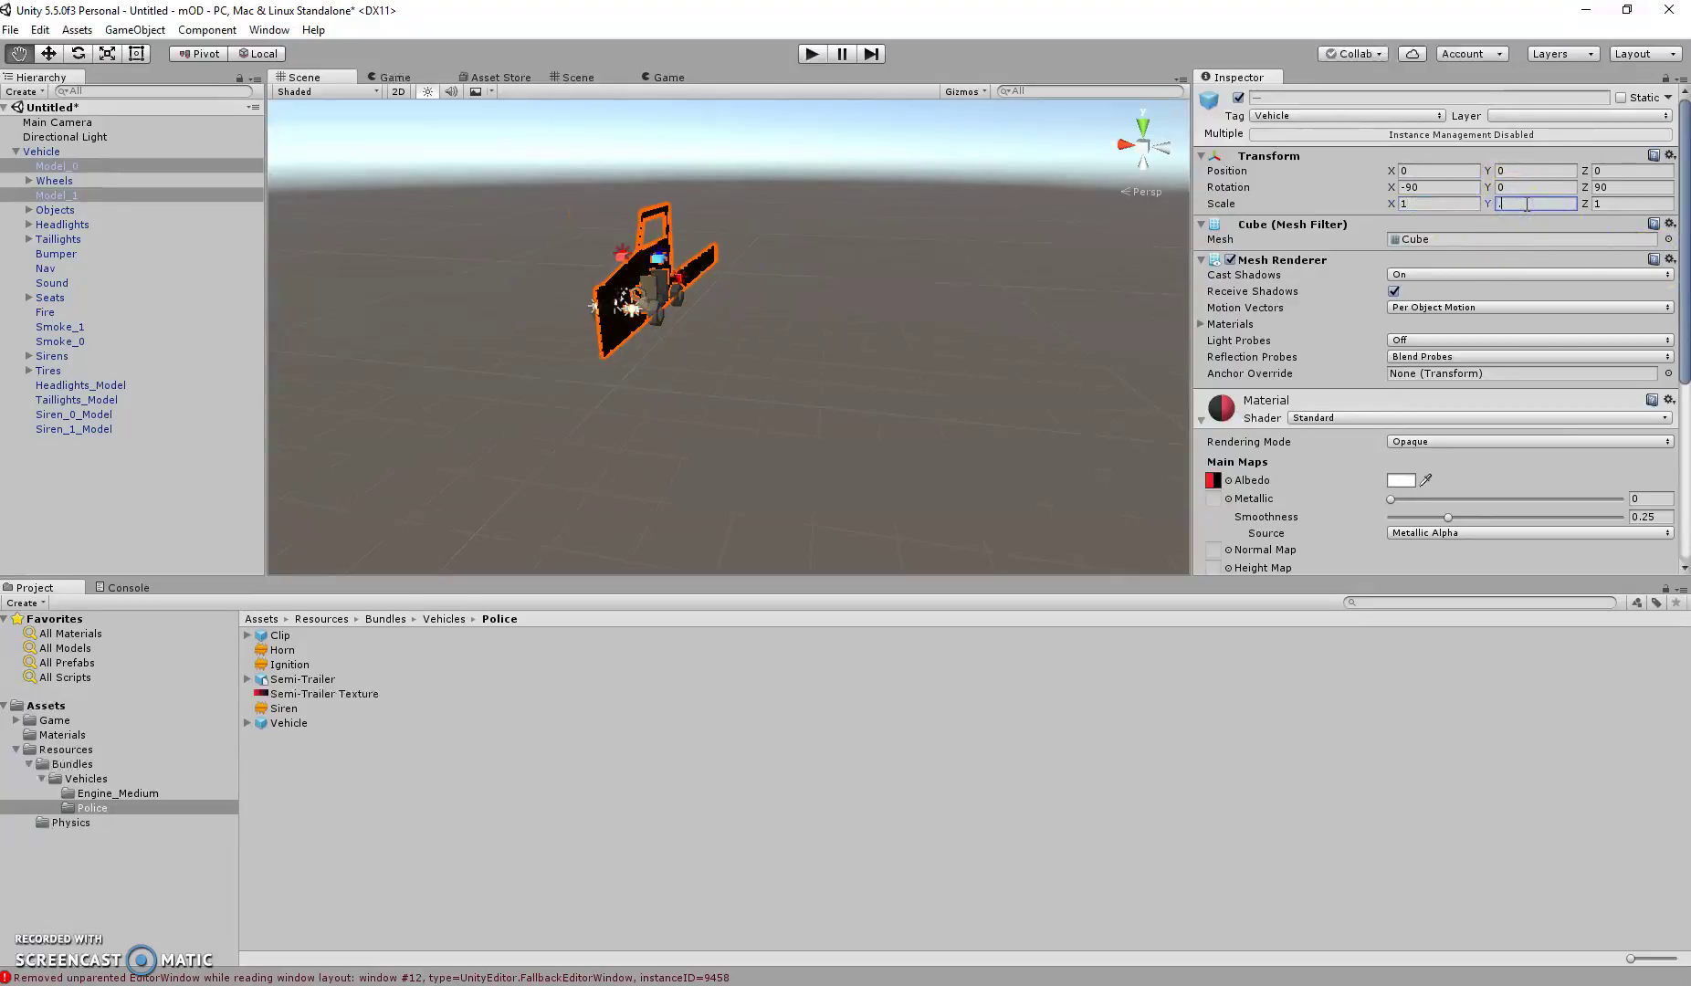
type("8")
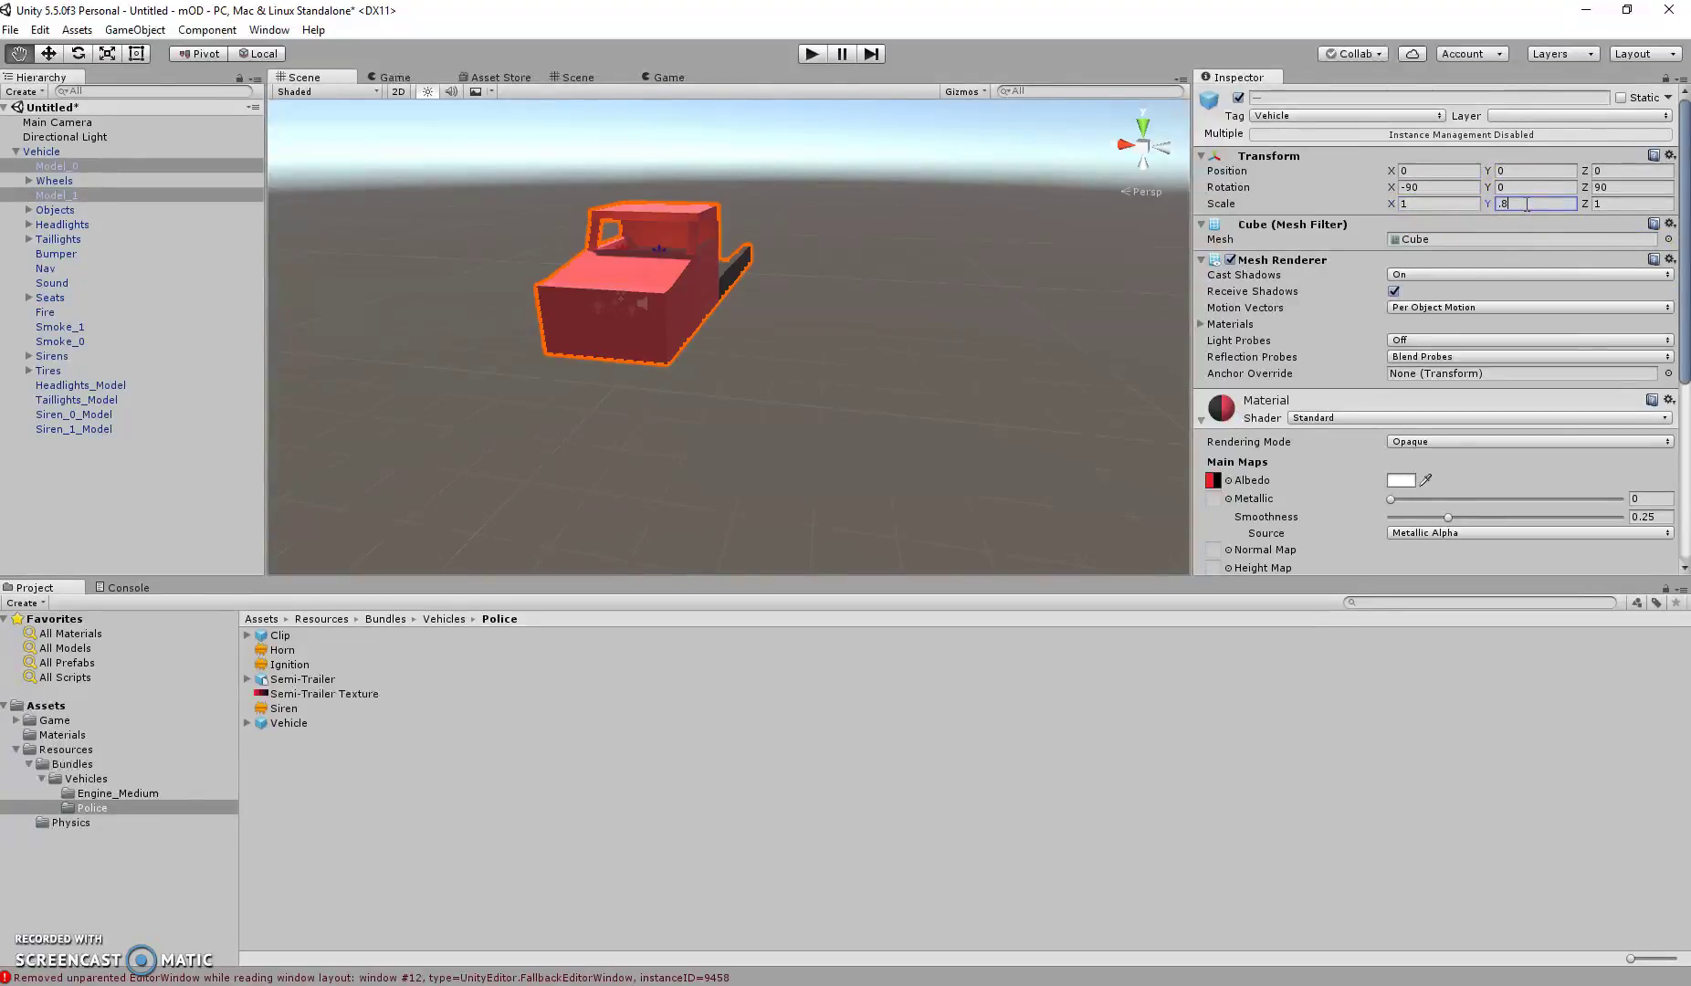
left_click(1600, 205)
type(".8")
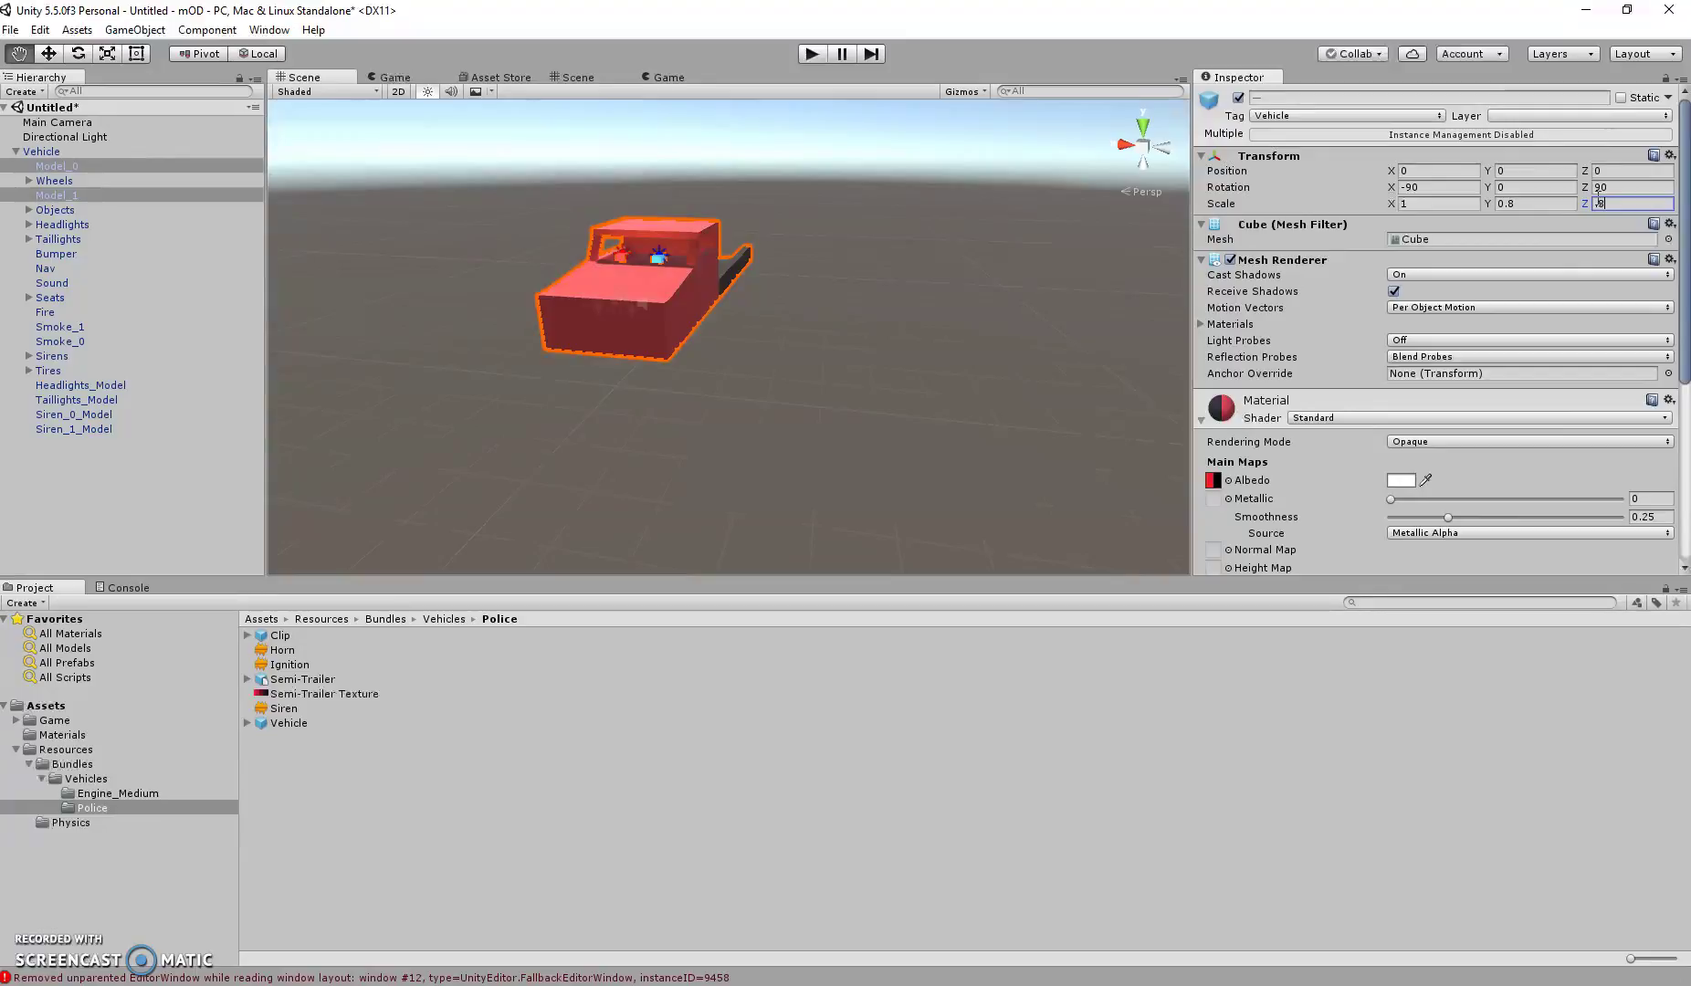
left_click_drag(932, 163, 508, 236, "alt")
Check the truck body against the Wheels object and set the Y scale of Model_0 and Model_1 to 0.6.
left_click(60, 182)
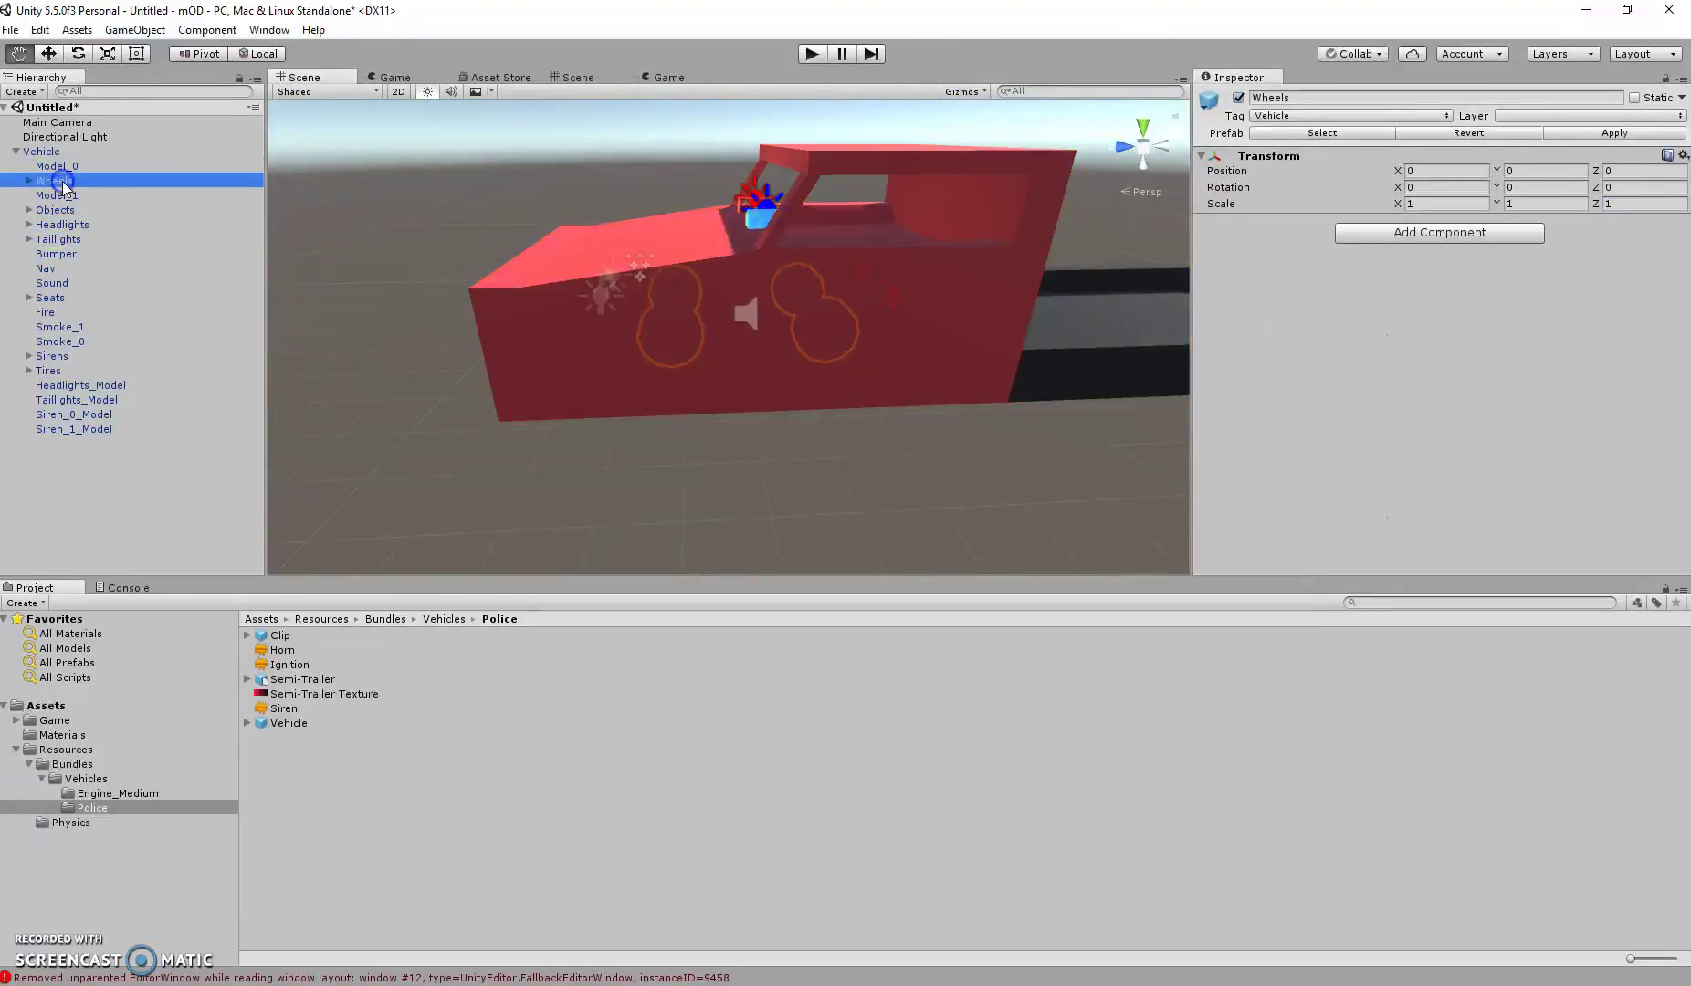
left_click_drag(767, 383, 1099, 204, "alt")
right_click_drag(1099, 203, 1210, 475)
key("w")
key("s")
left_click(81, 166)
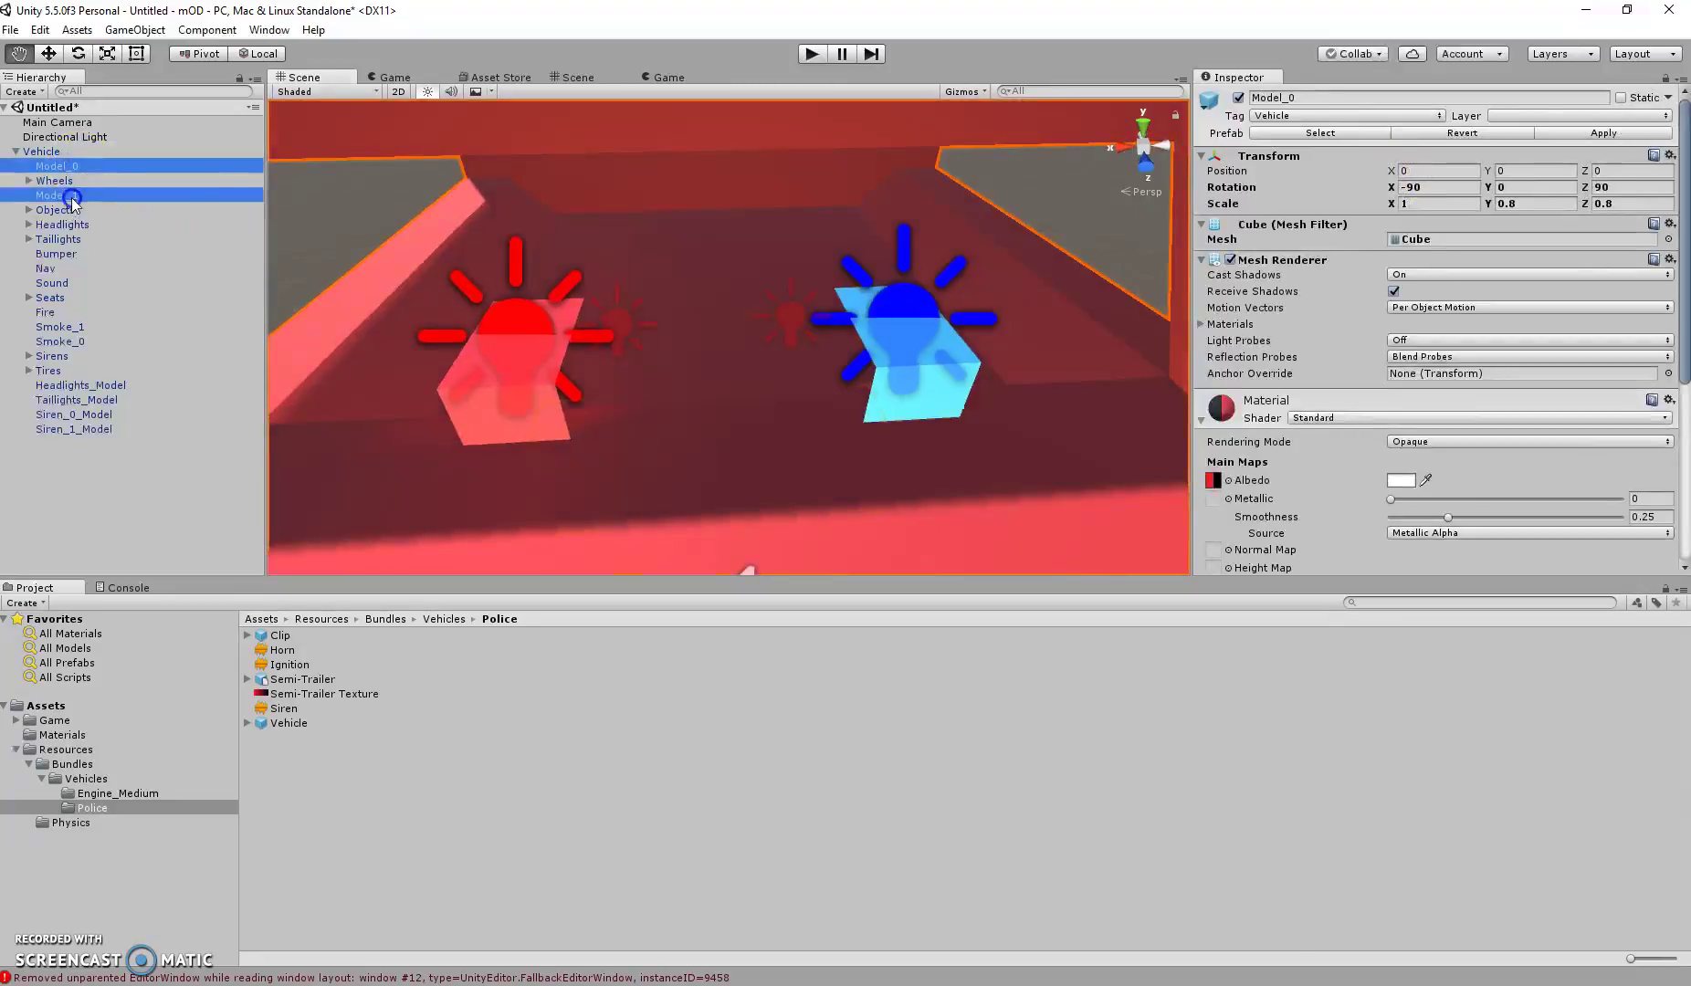
left_click(72, 196, "ctrl")
left_click(1603, 204)
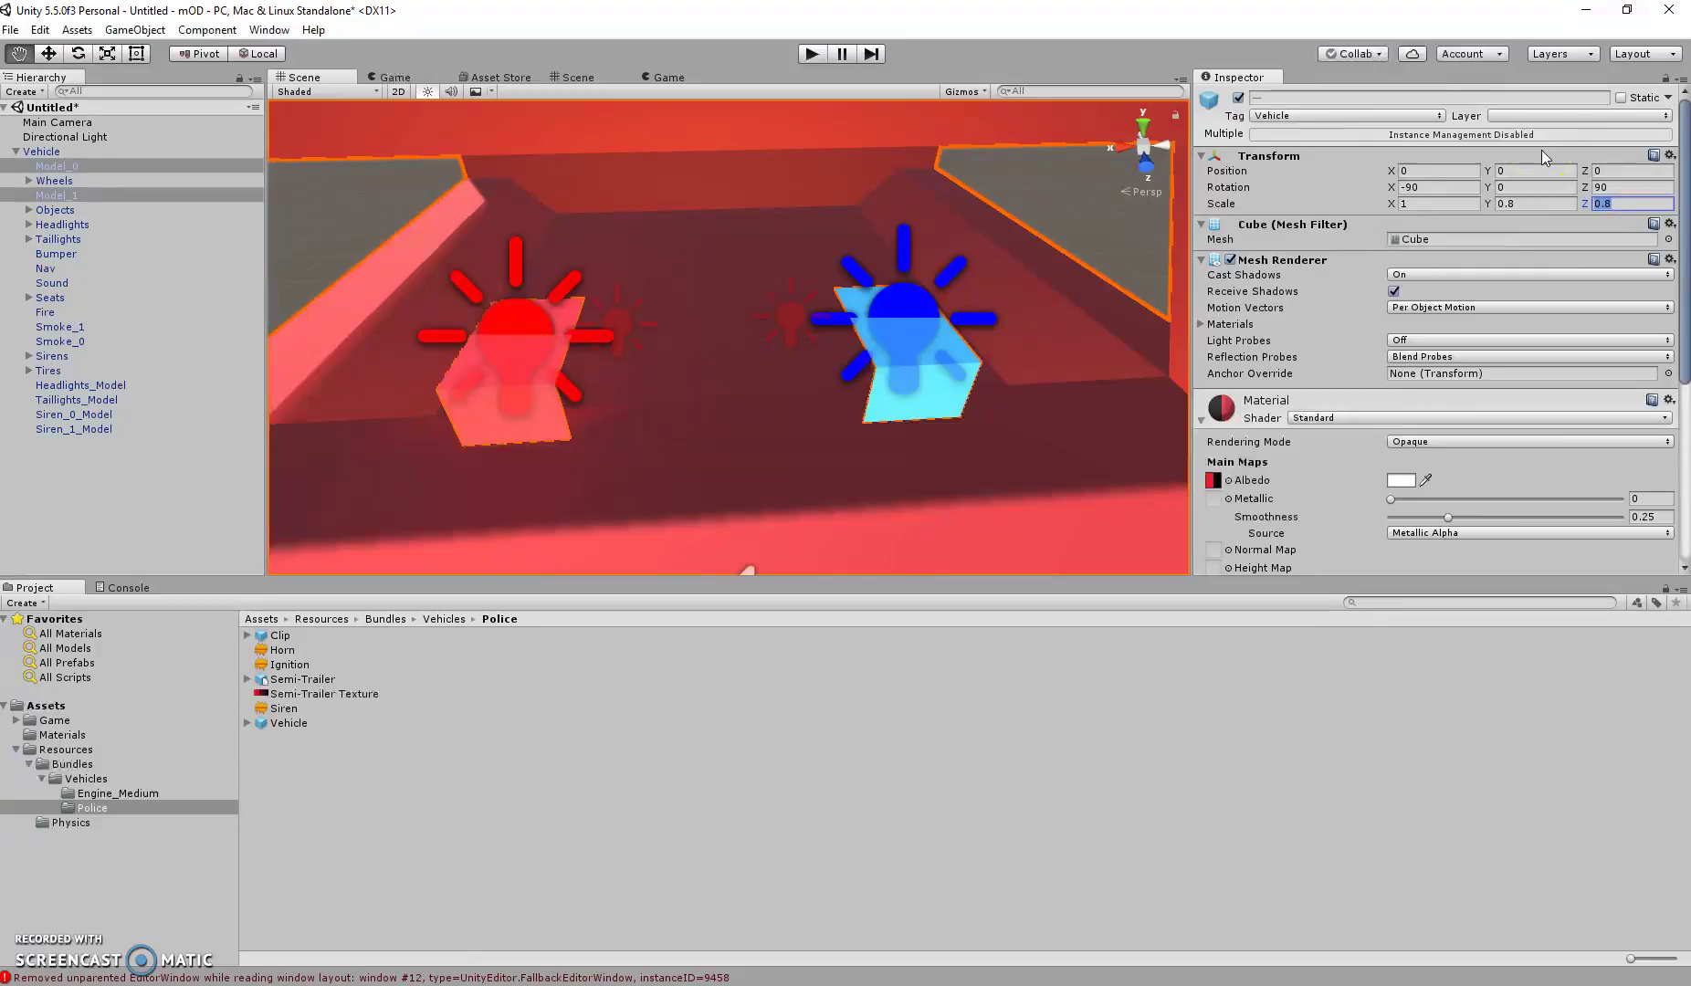
left_click(1524, 203)
type(".6")
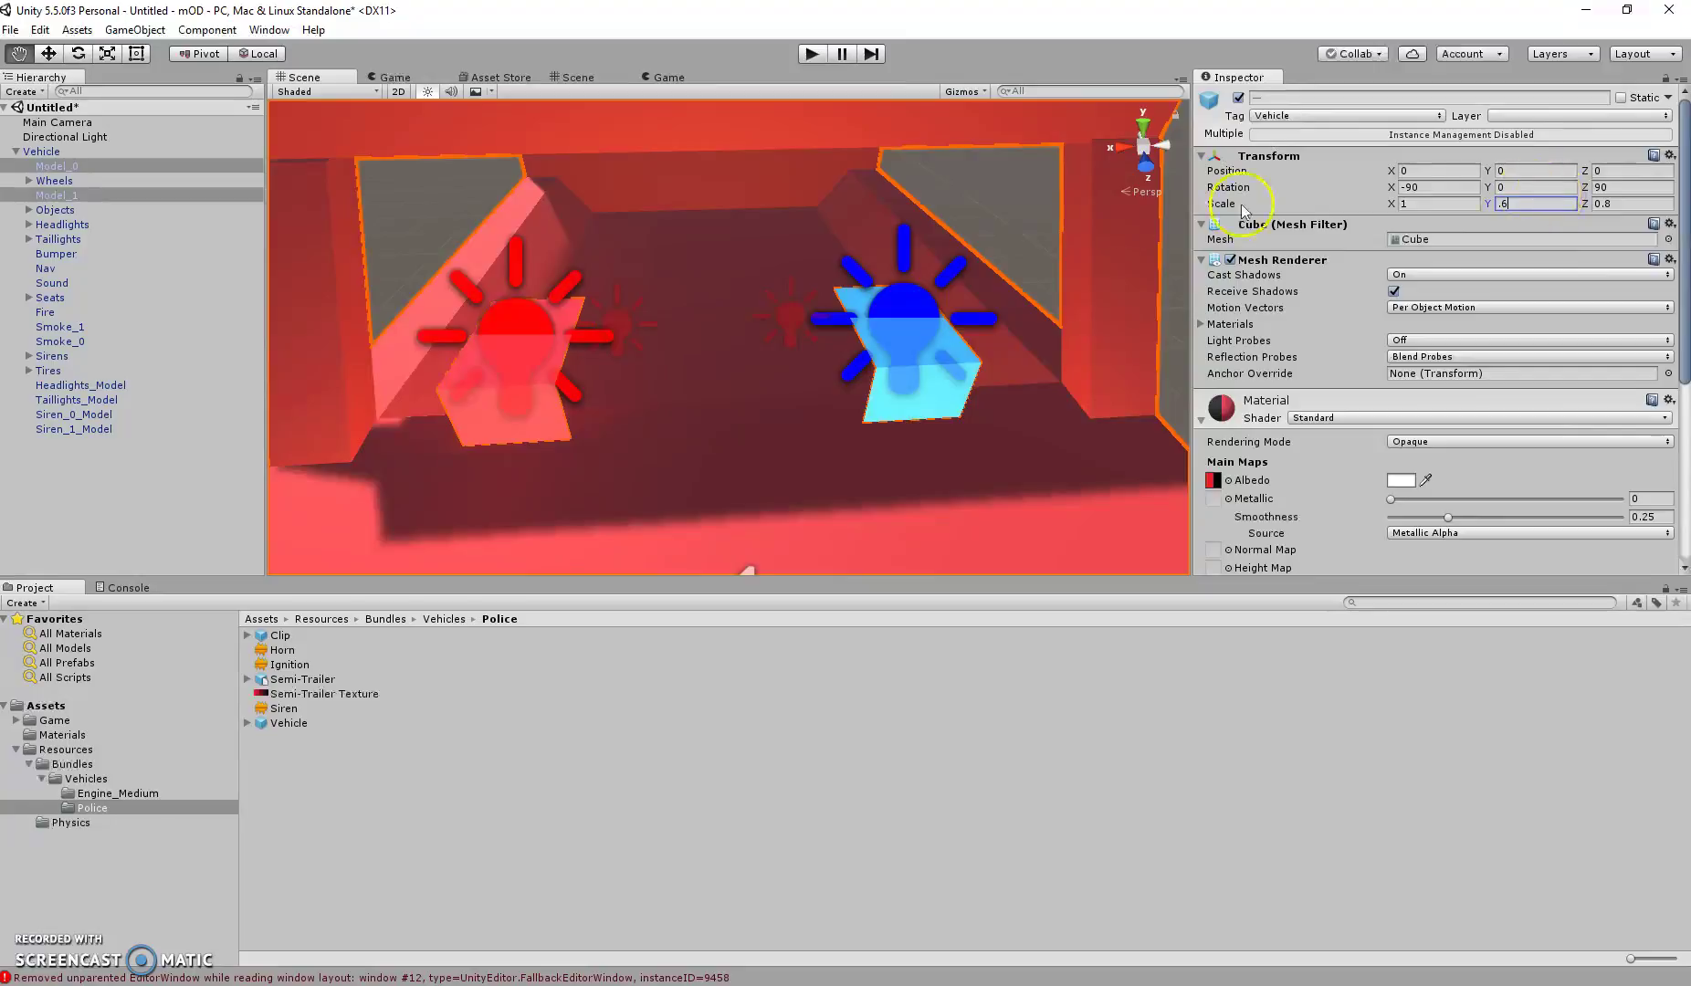
scroll(983, 221, "down", 10)
right_click_drag(979, 254, 1079, 329)
left_click_drag(1078, 330, 1019, 200, "alt")
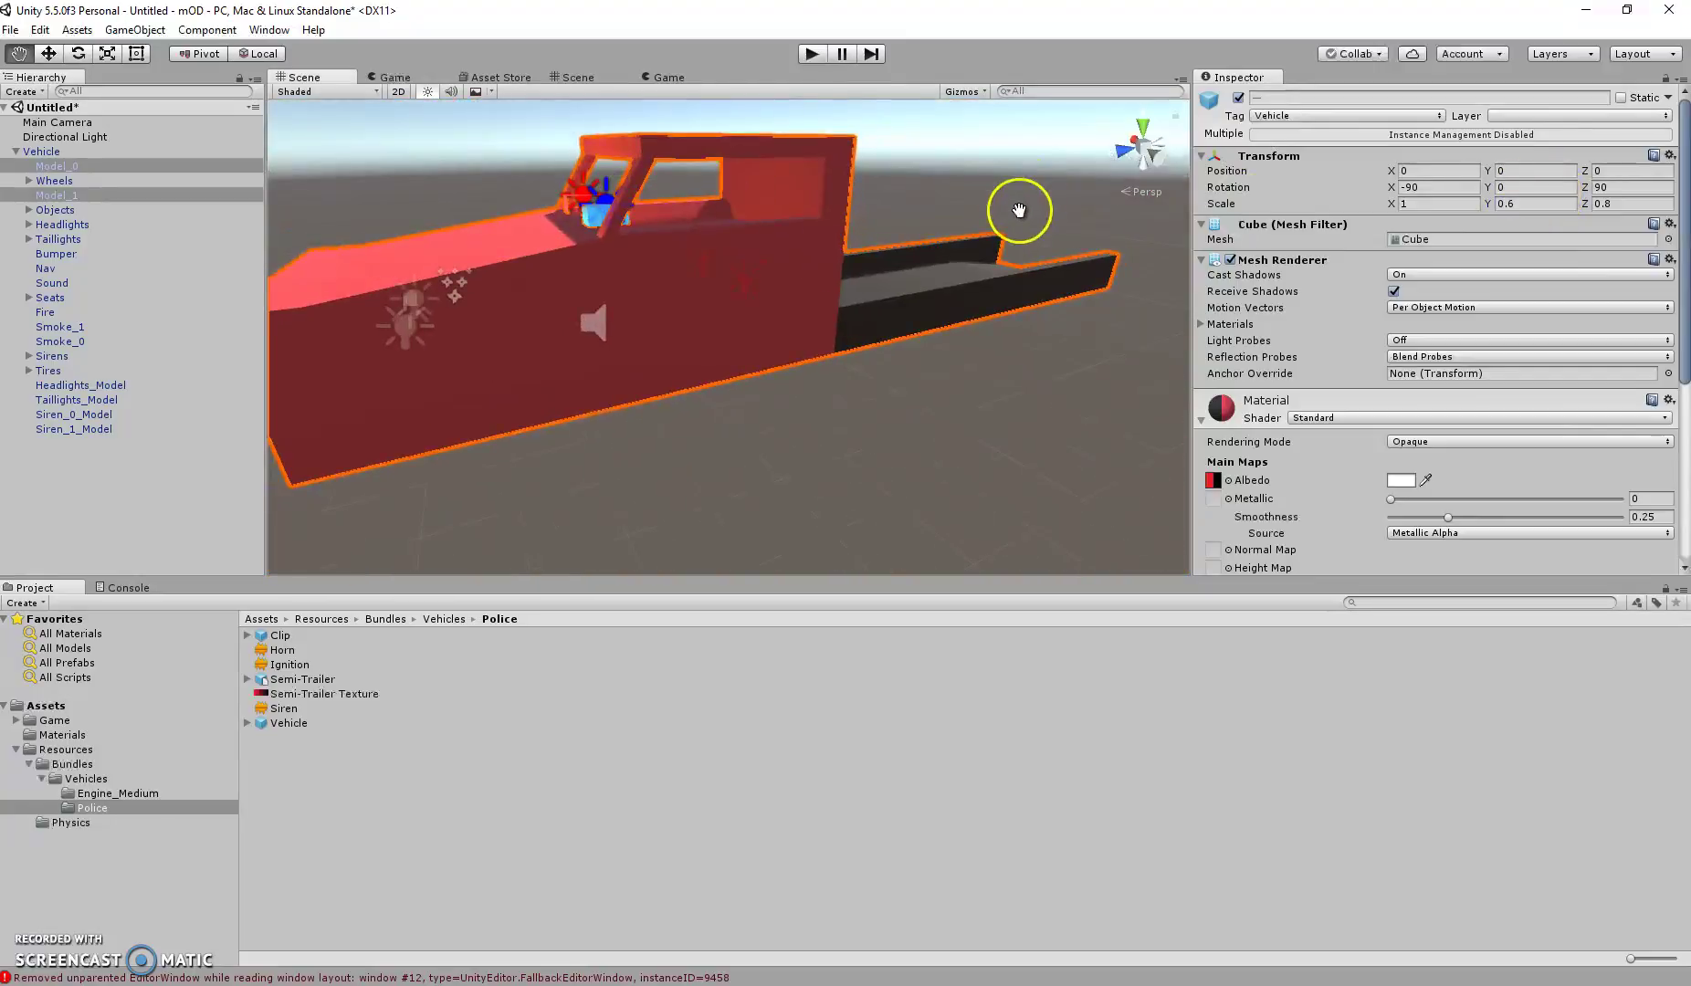
Compare the truck body with the Wheels object and set the X scale of Model_0 and Model_1 to 0.7.
left_click(65, 182)
mouse_move(734, 182)
right_mouse_down()
mouse_move(710, 203)
mouse_move(733, 200)
right_mouse_up()
key("s")
left_click_drag(733, 200, 1461, 166, "alt")
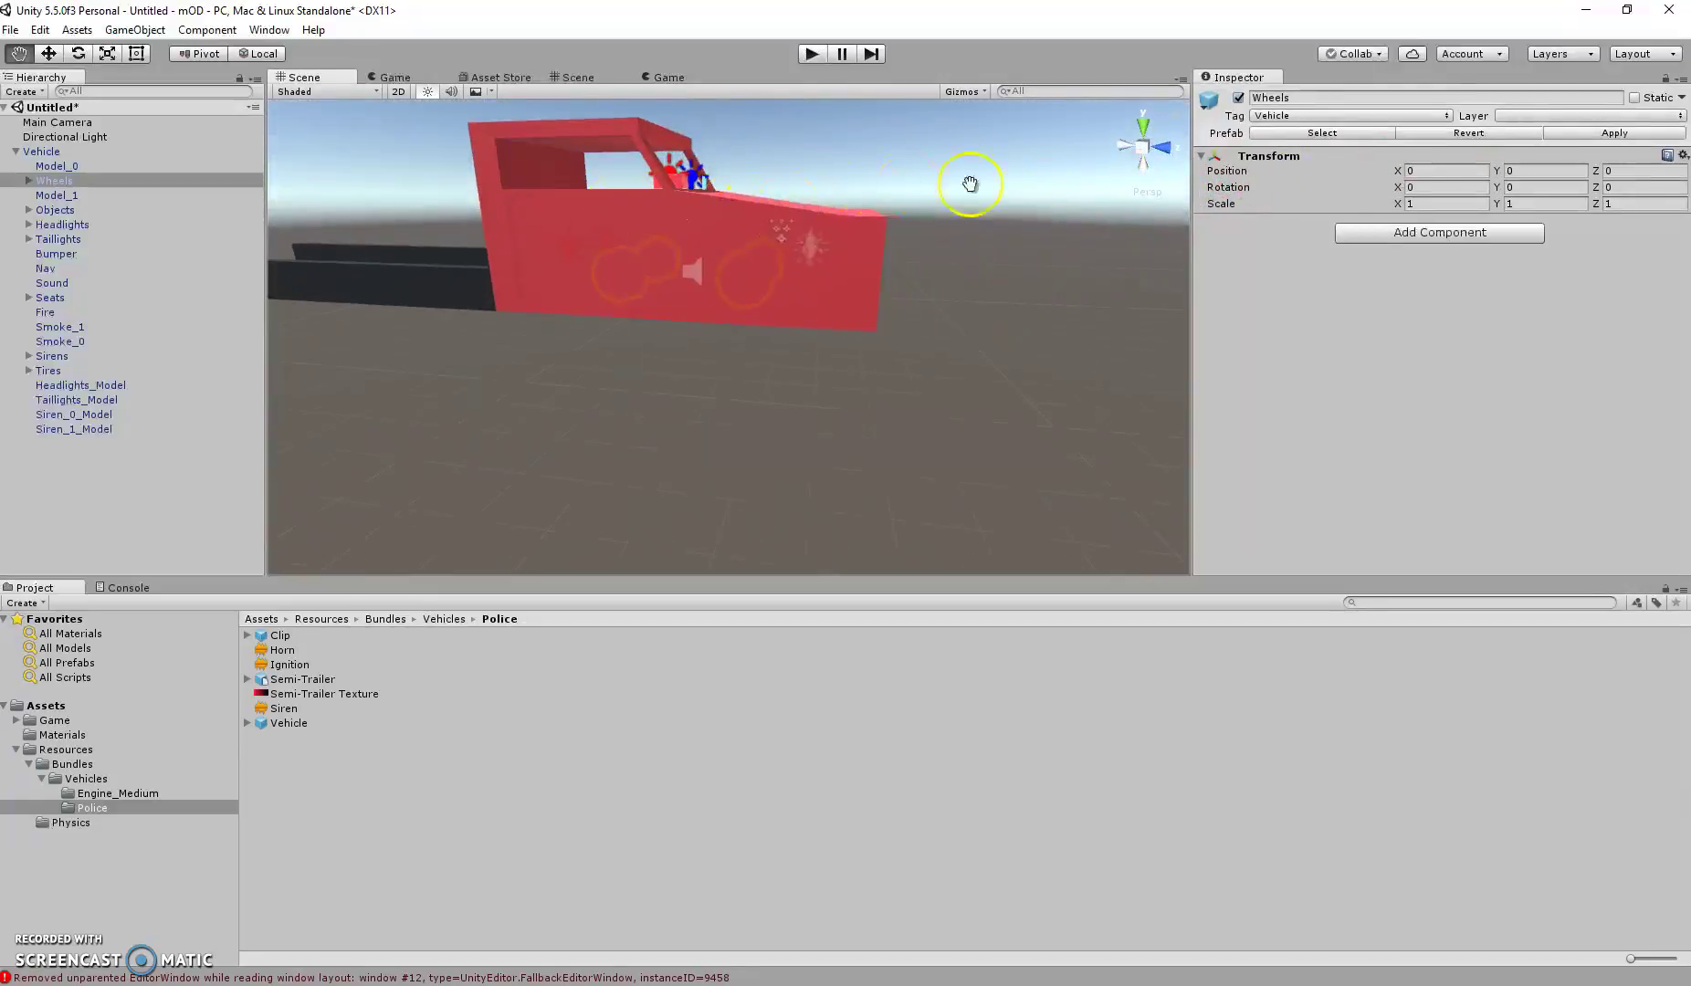
left_click(64, 165)
left_click(173, 194, "ctrl")
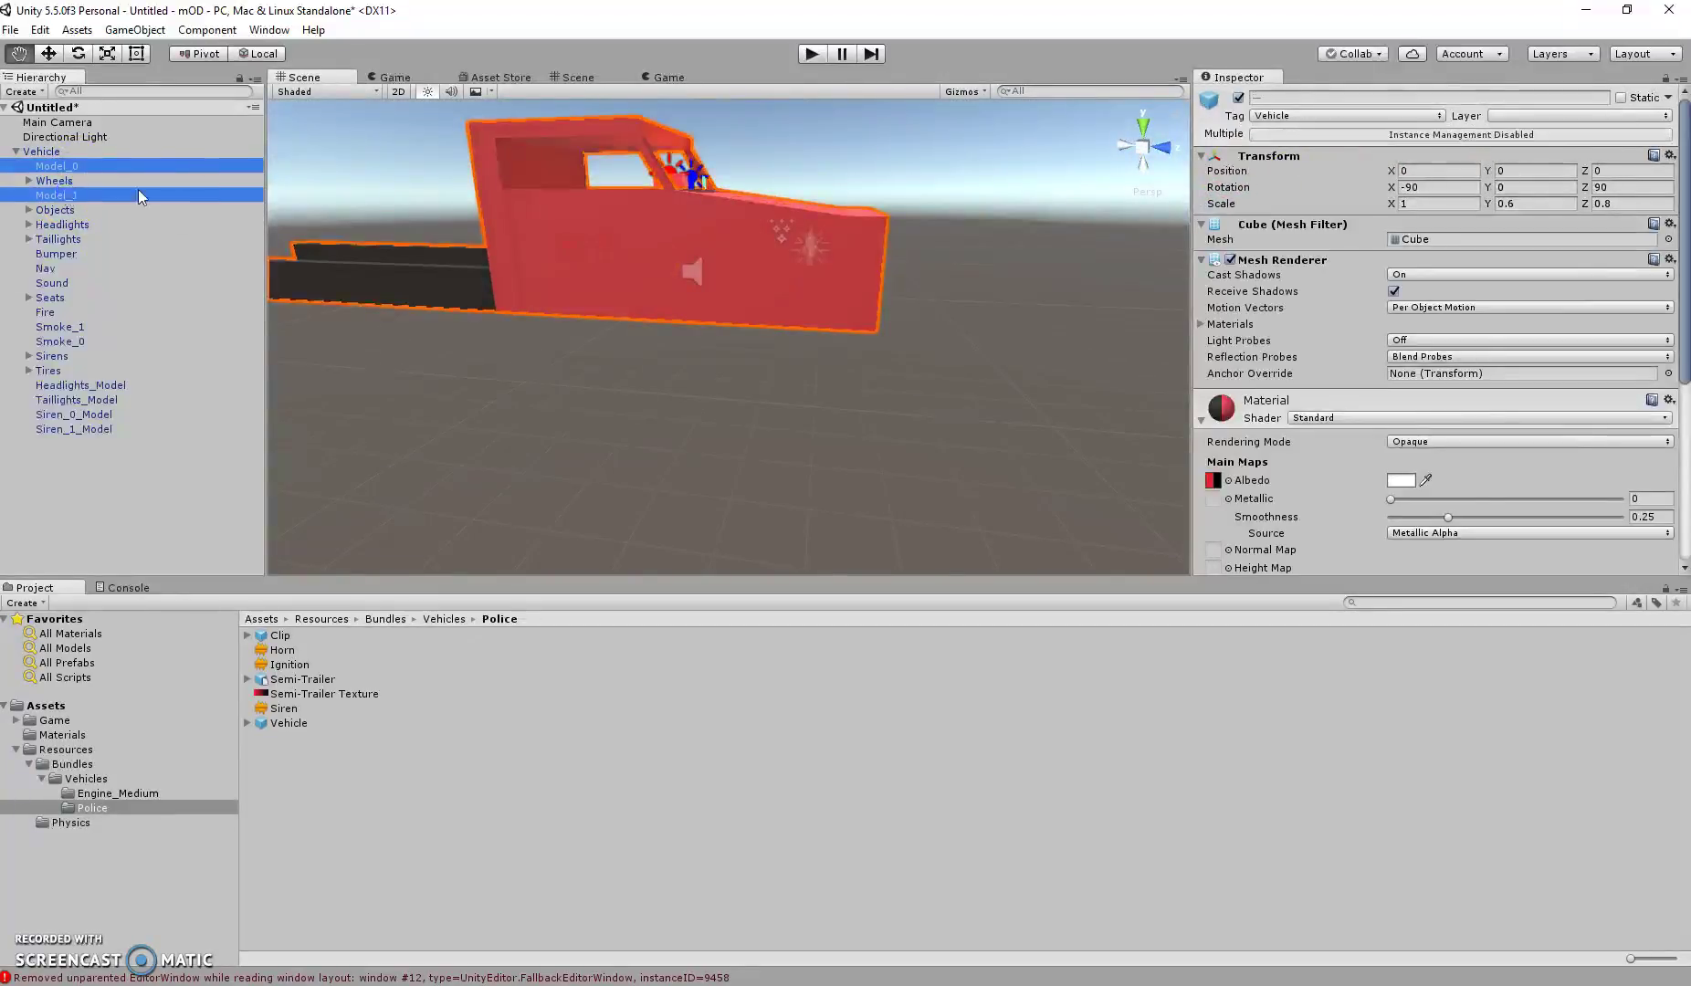
left_click(1414, 204)
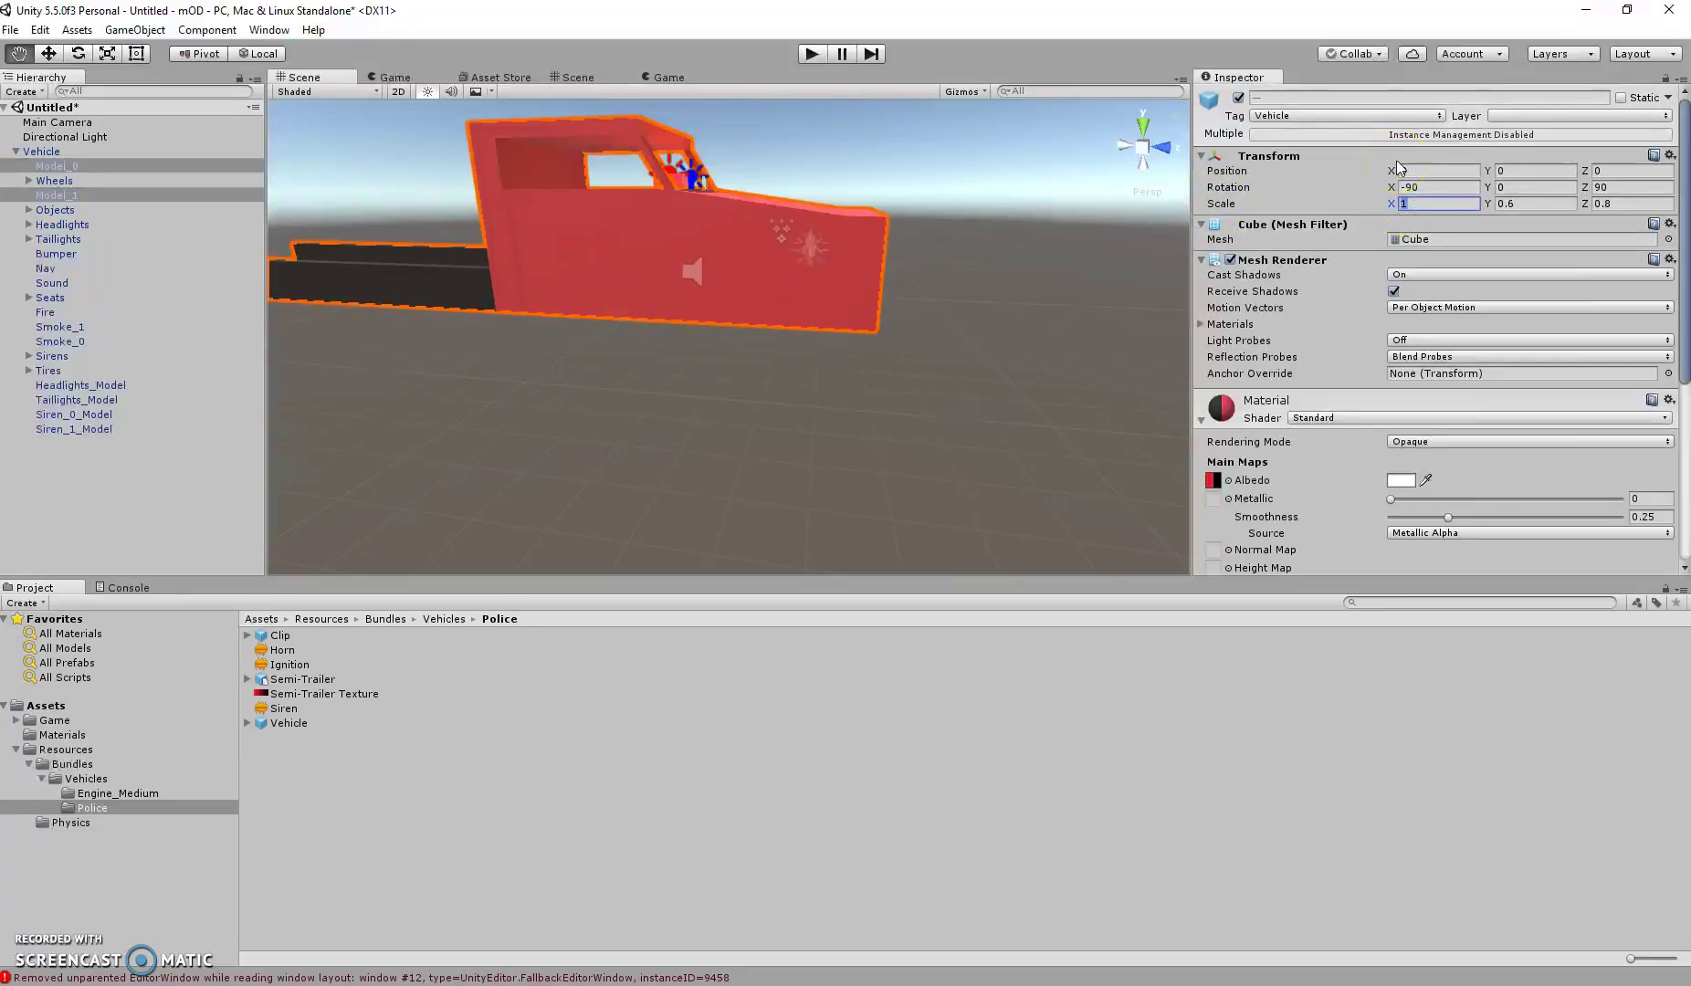
type(".7")
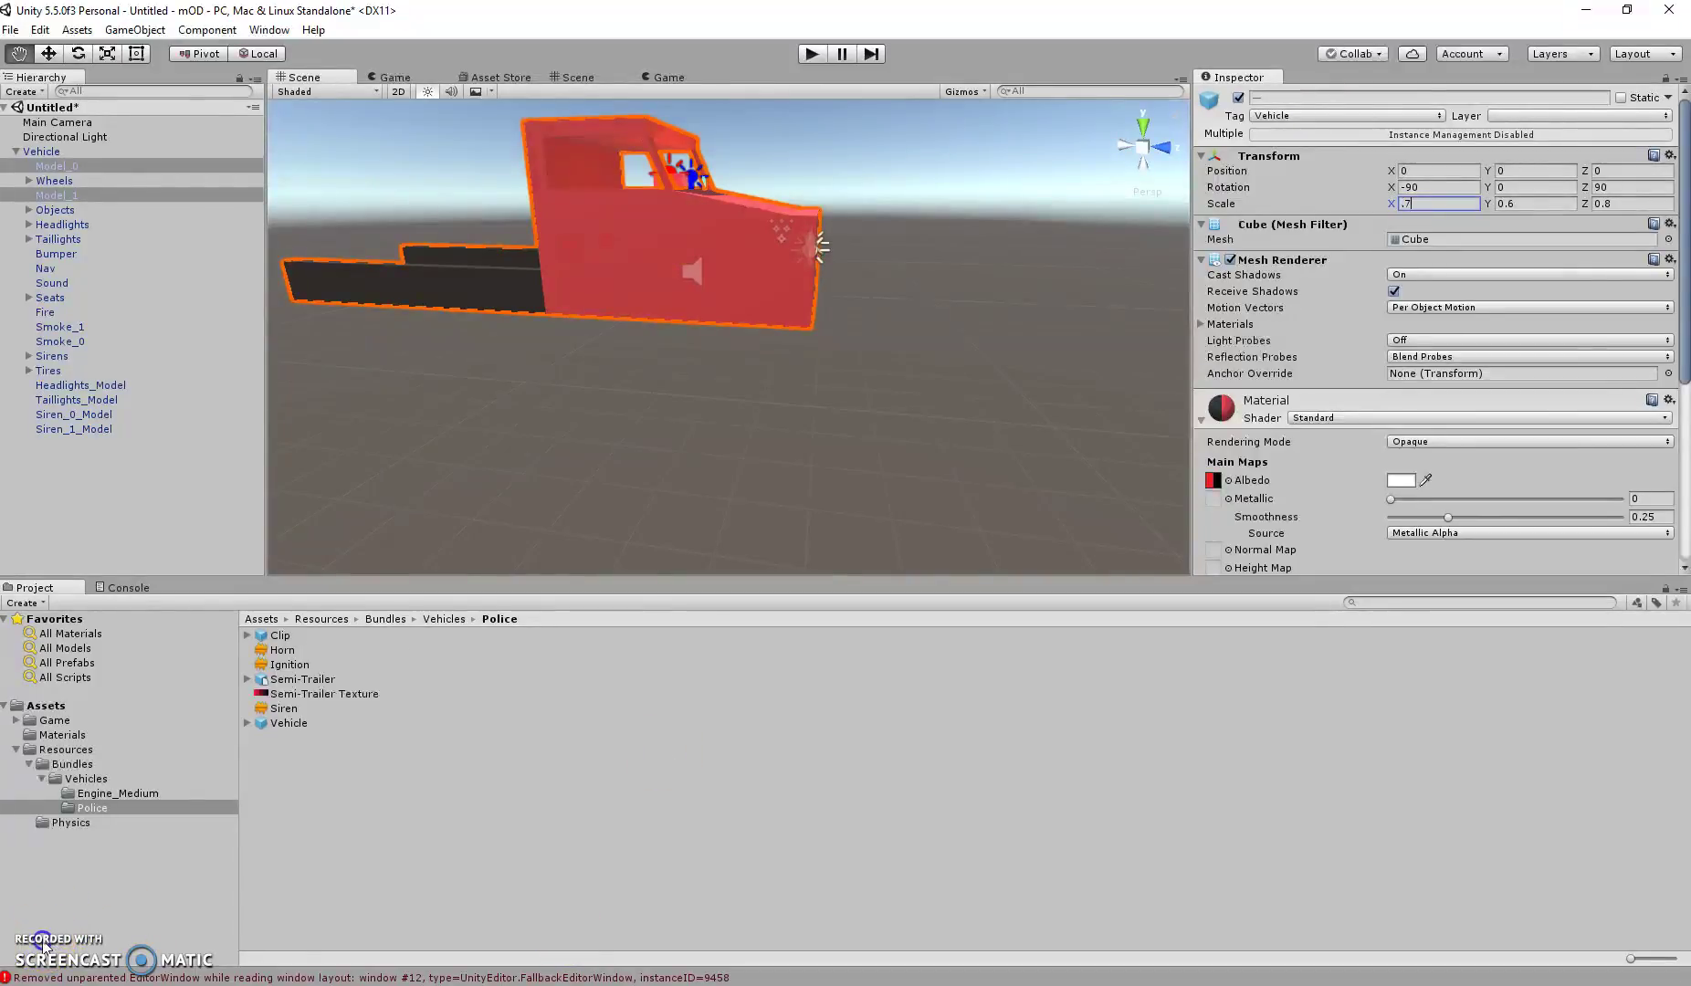
scroll(494, 419, "up", 6)
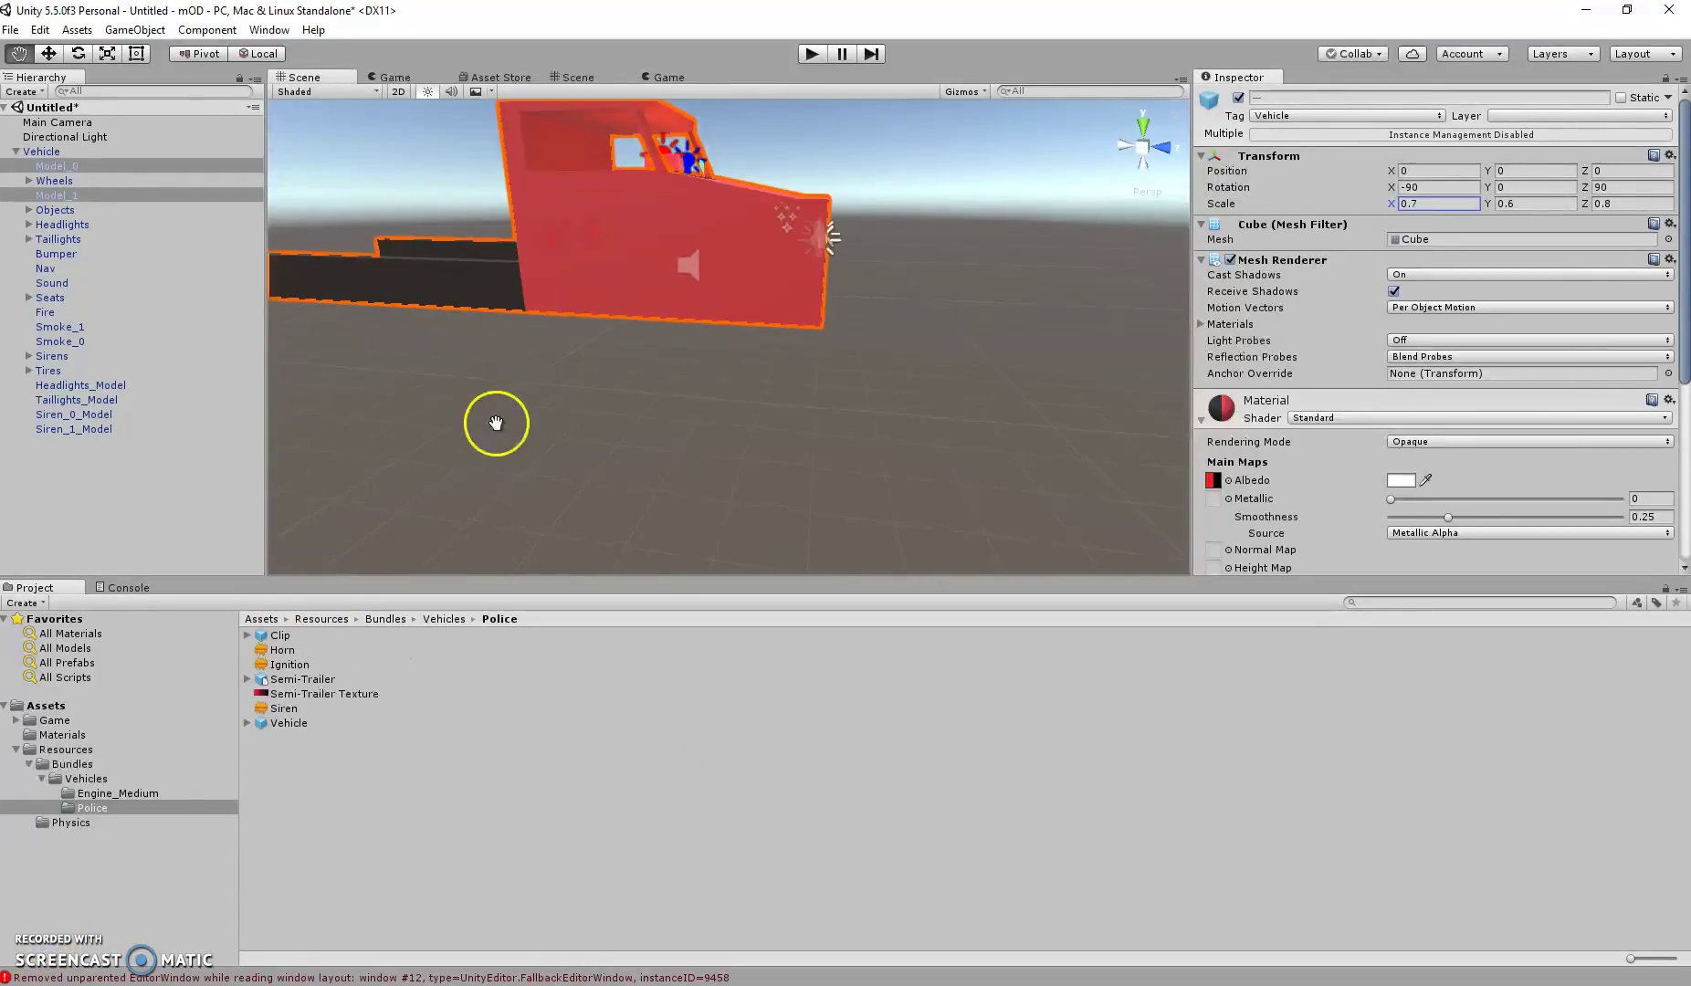
Lower the Wheels and Tires objects together to a Y position of about -0.74.
left_click(53, 181)
left_click_drag(612, 215, 819, 276)
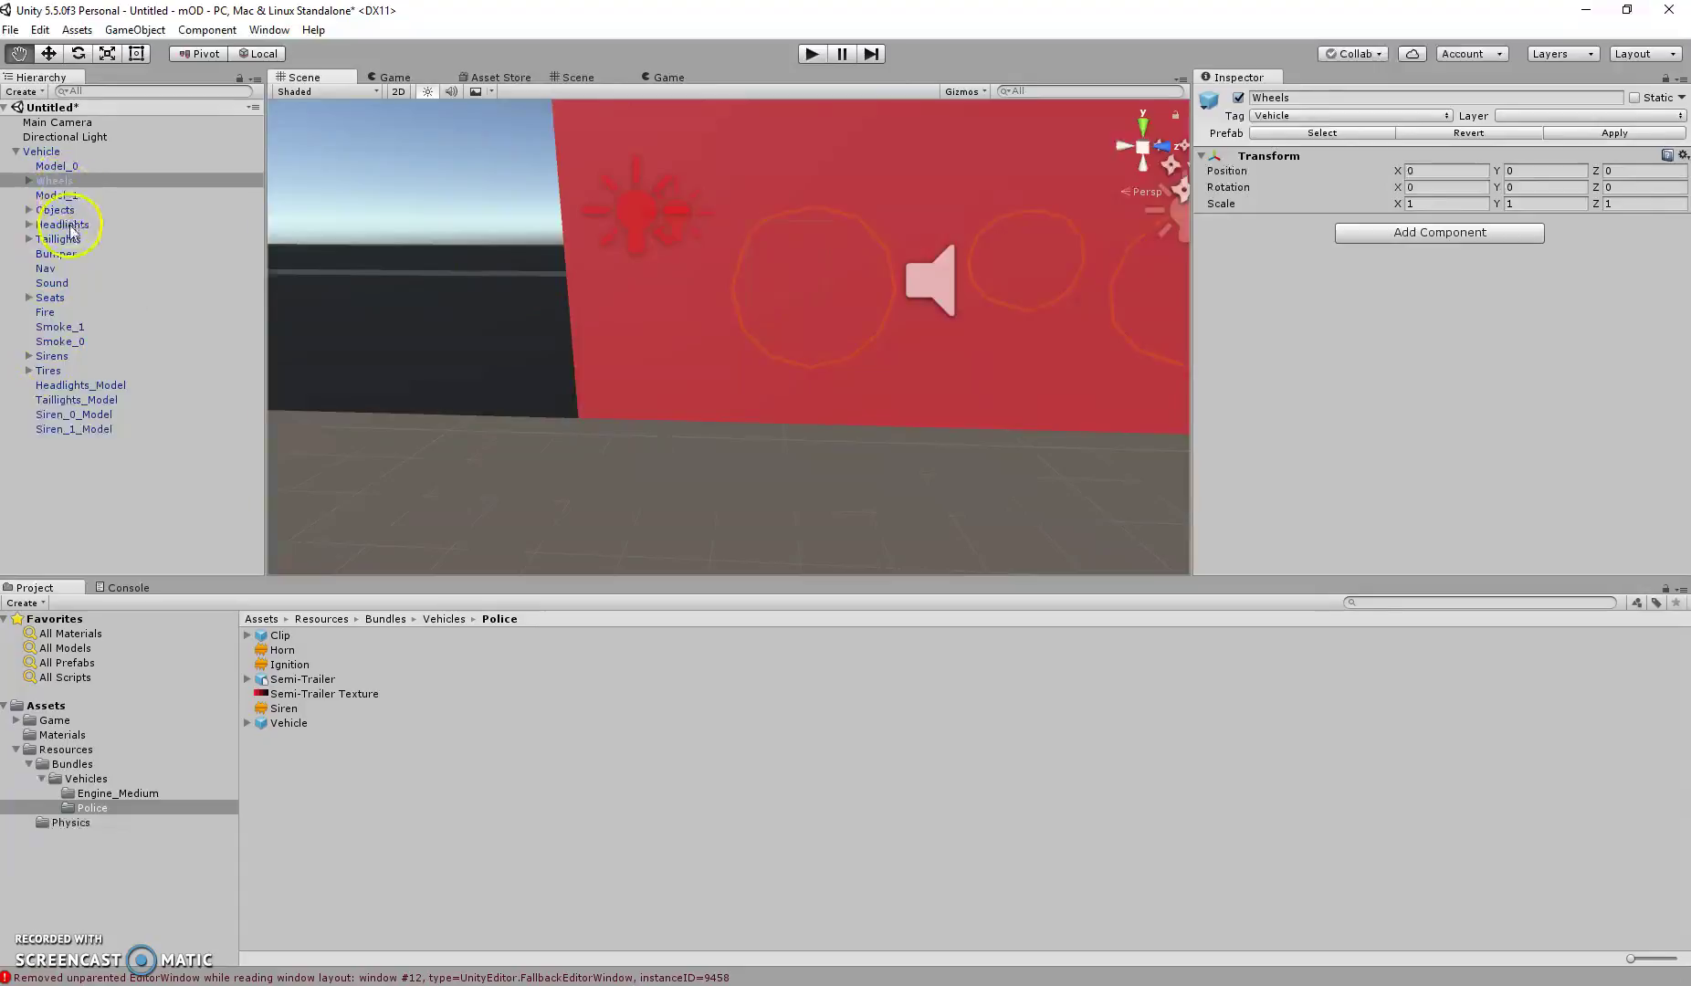
left_click(50, 372, "ctrl")
left_click_drag(566, 366, 691, 376, "alt")
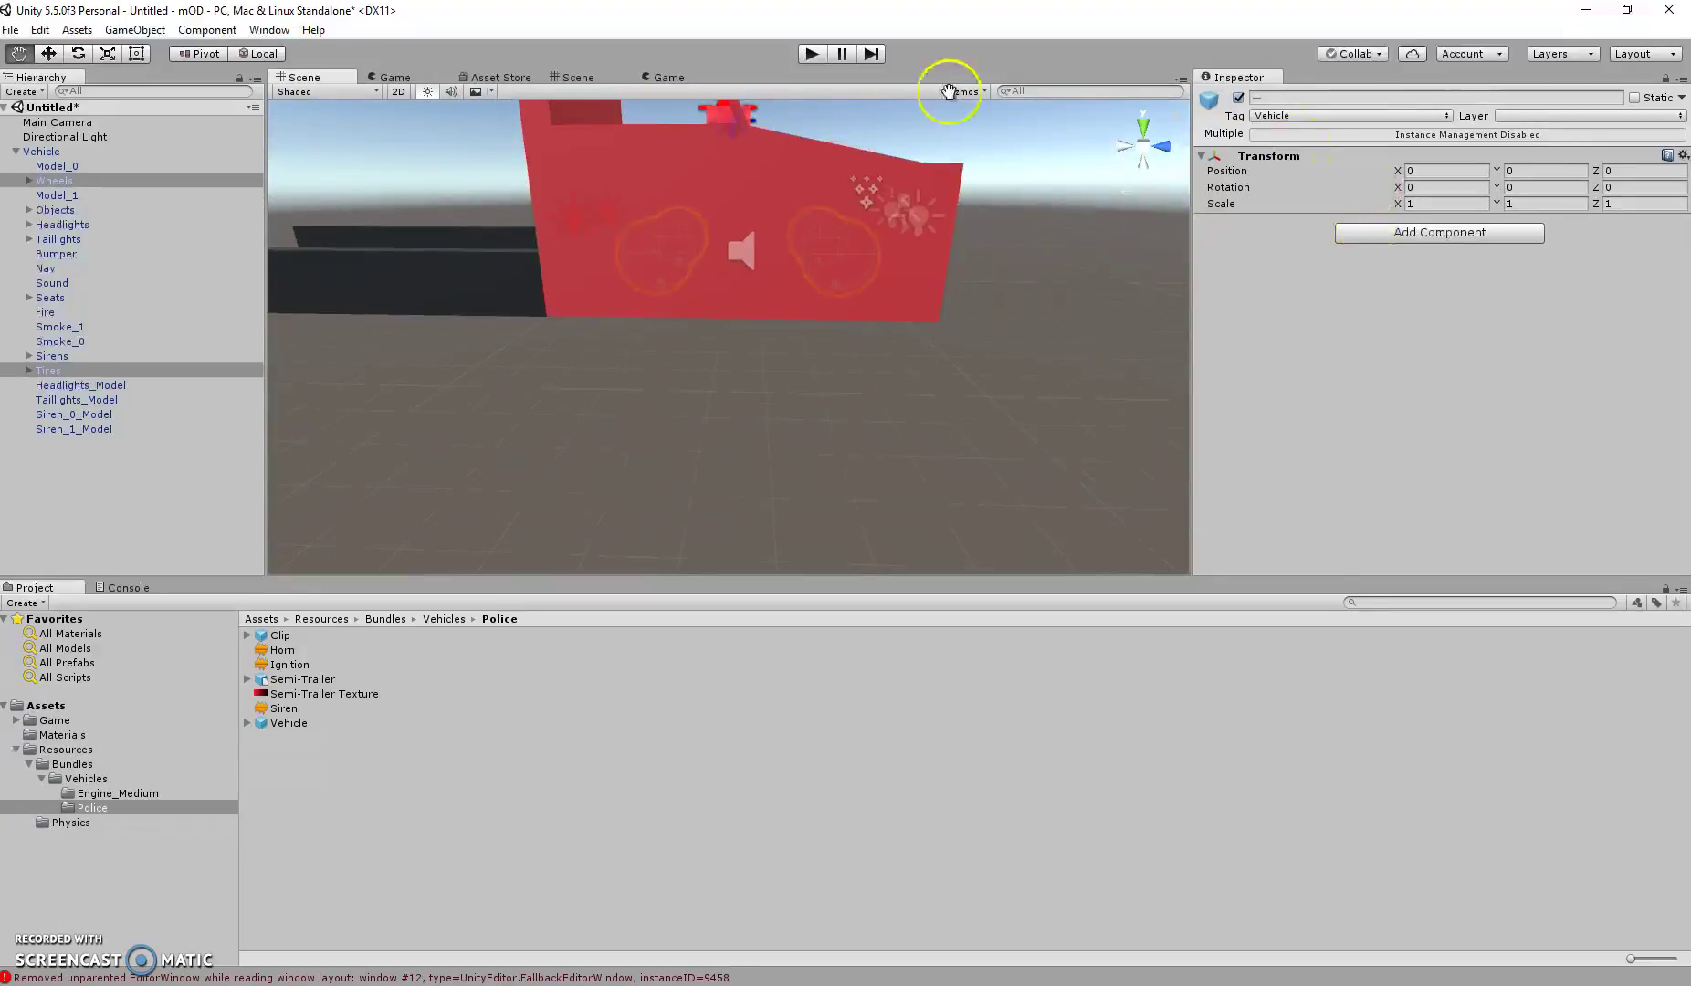
left_click(48, 53)
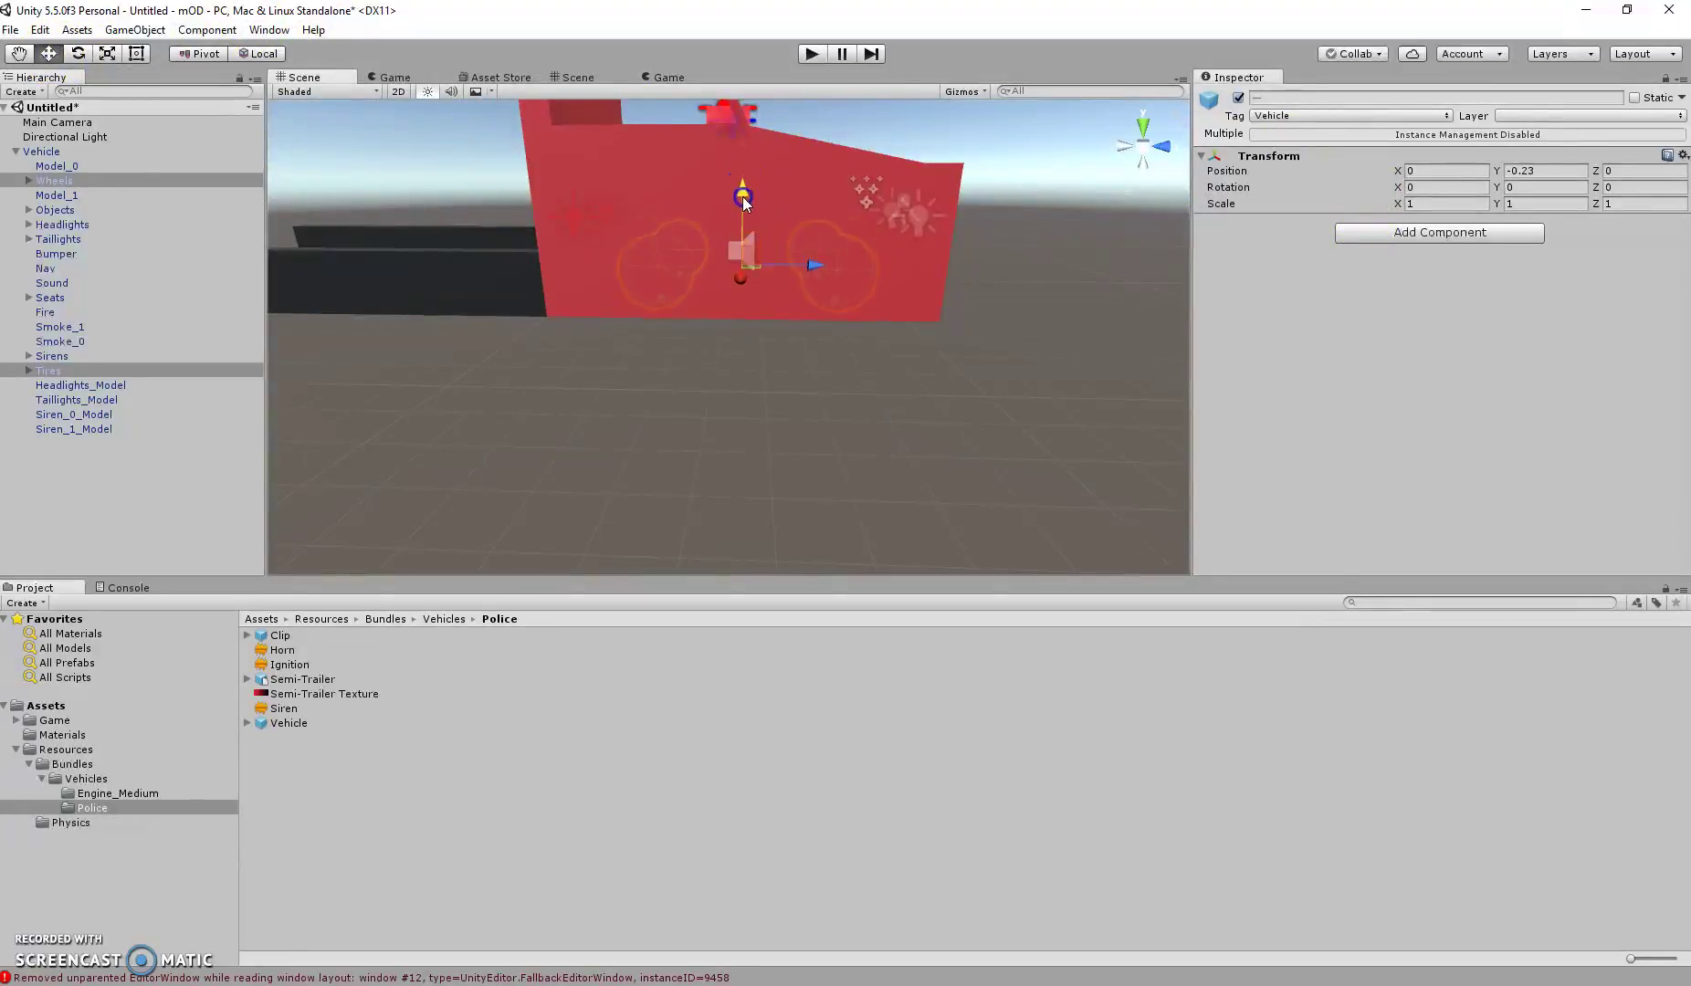
left_click_drag(745, 203, 744, 227)
right_click_drag(776, 260, 652, 251)
key("w")
left_click_drag(652, 250, 357, 268, "alt")
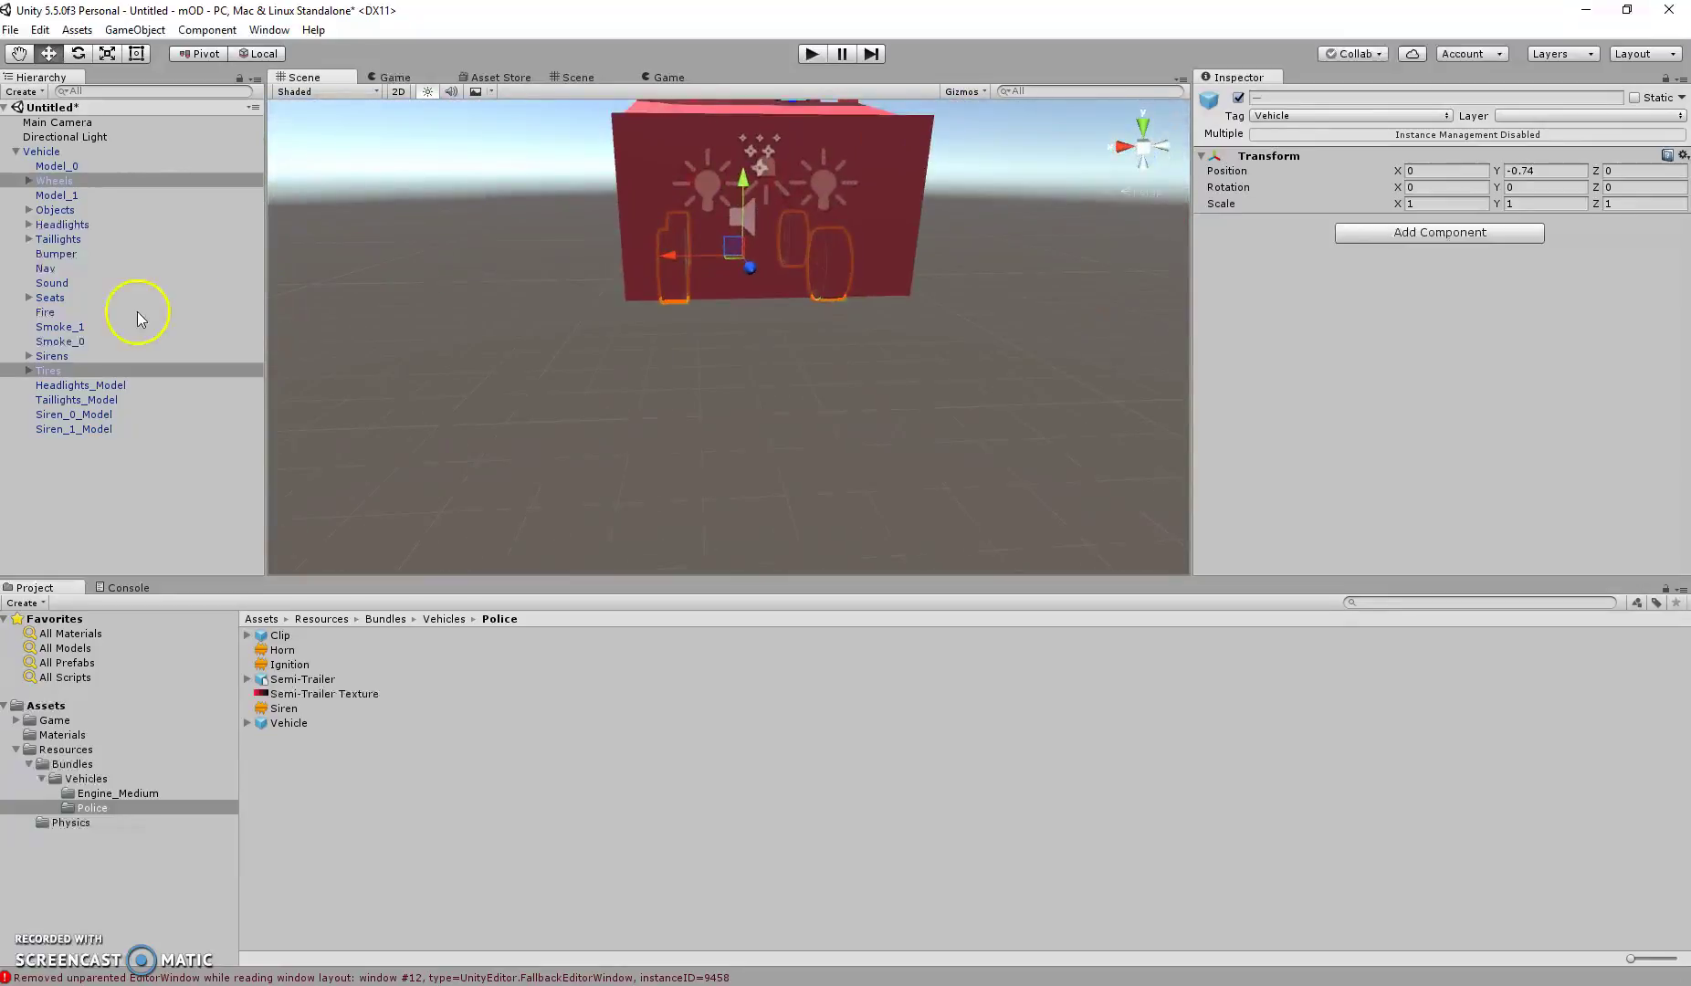
Move Wheel_0, Wheel_2, Tire_0 and Tire_2 outward beyond the truck's side, with the tires at about -1.89 on X.
right_click(29, 369)
left_click(26, 368)
left_click(29, 182)
left_click(73, 195)
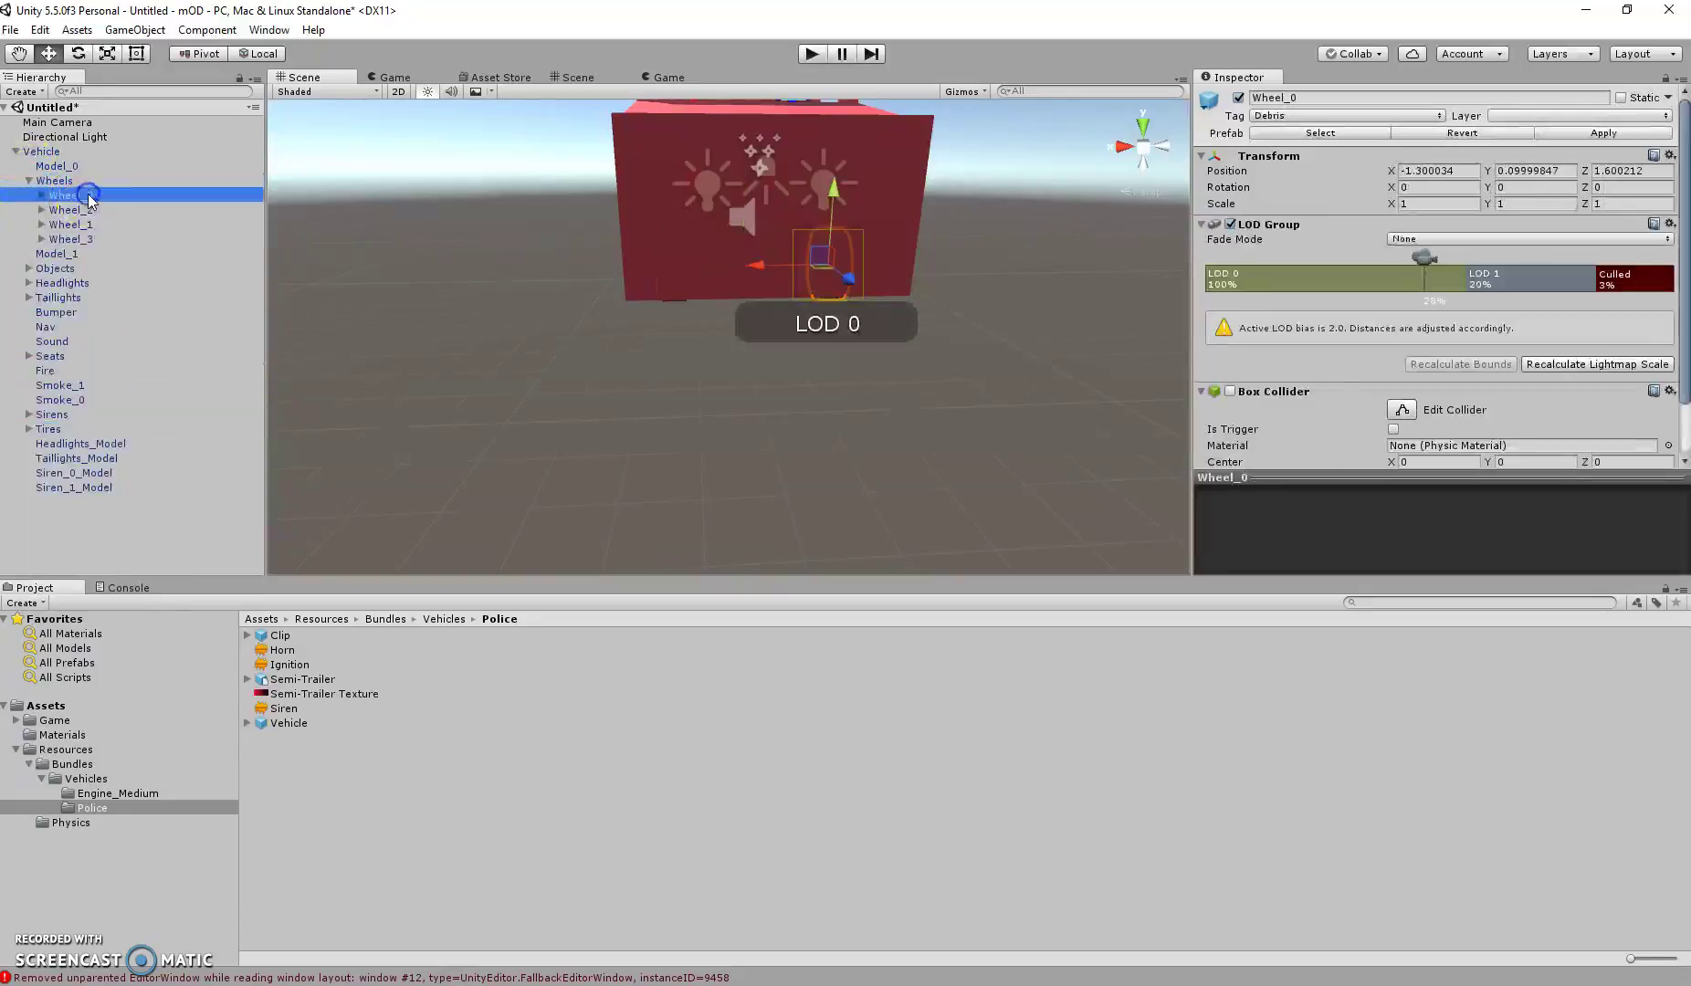
left_click(28, 428)
left_click(73, 444, "ctrl")
right_click_drag(741, 194, 708, 208)
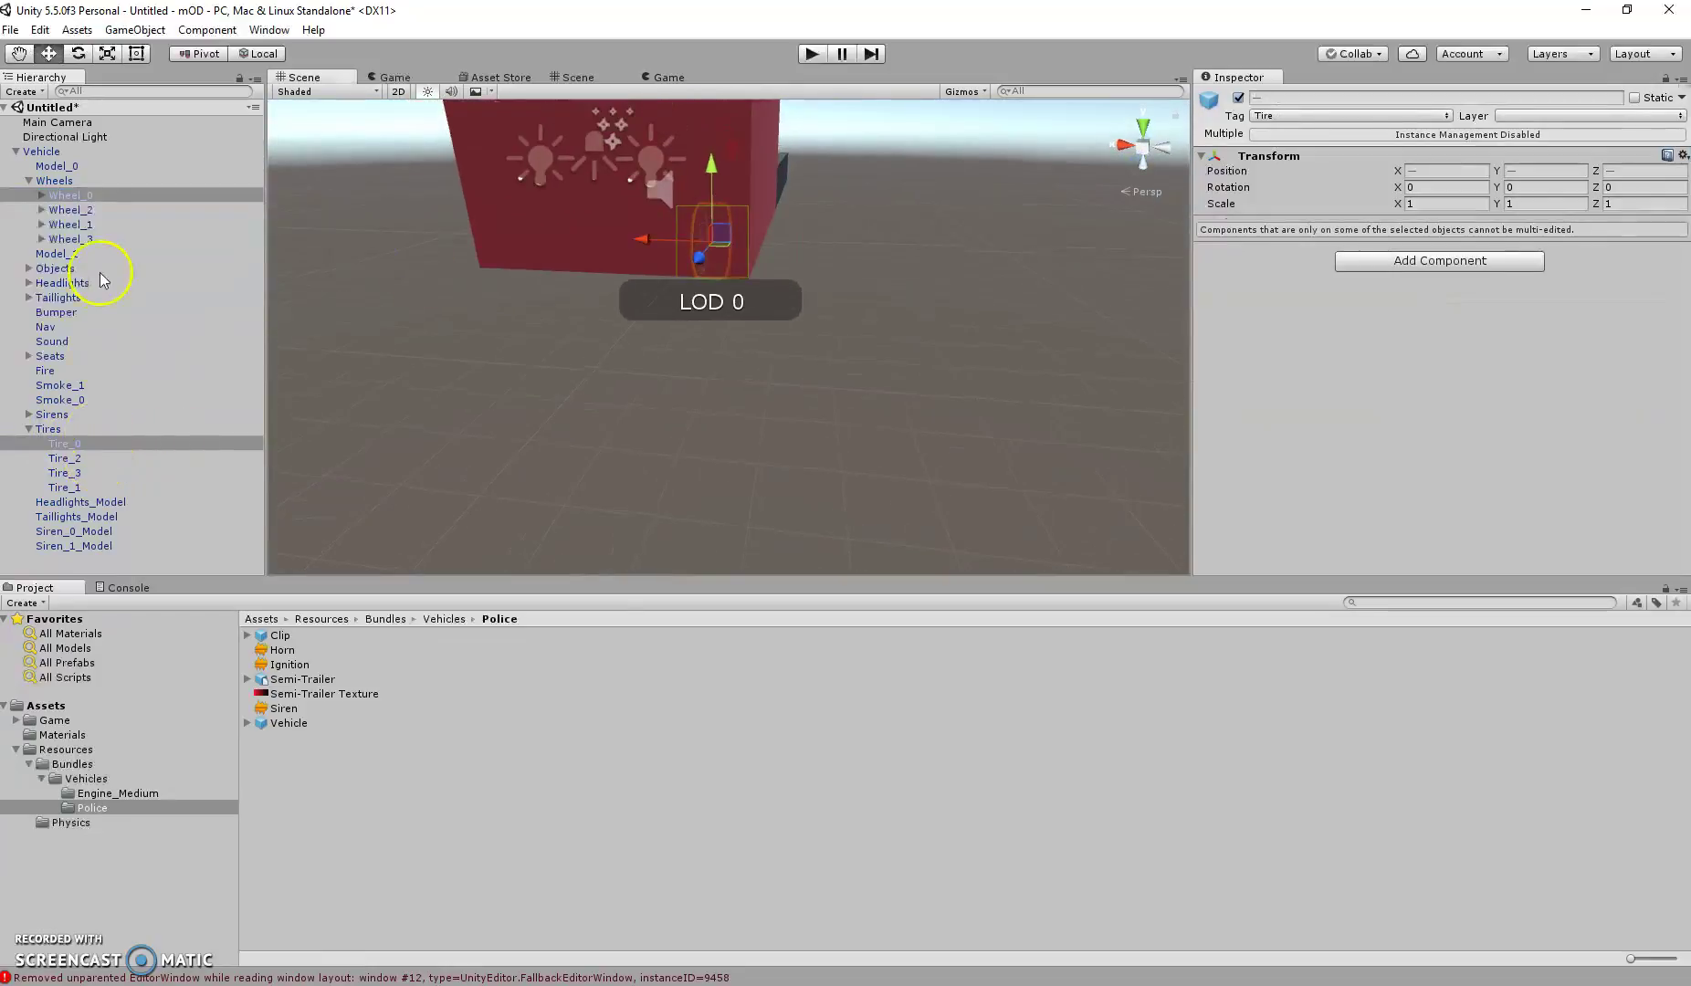
left_click(96, 210, "ctrl")
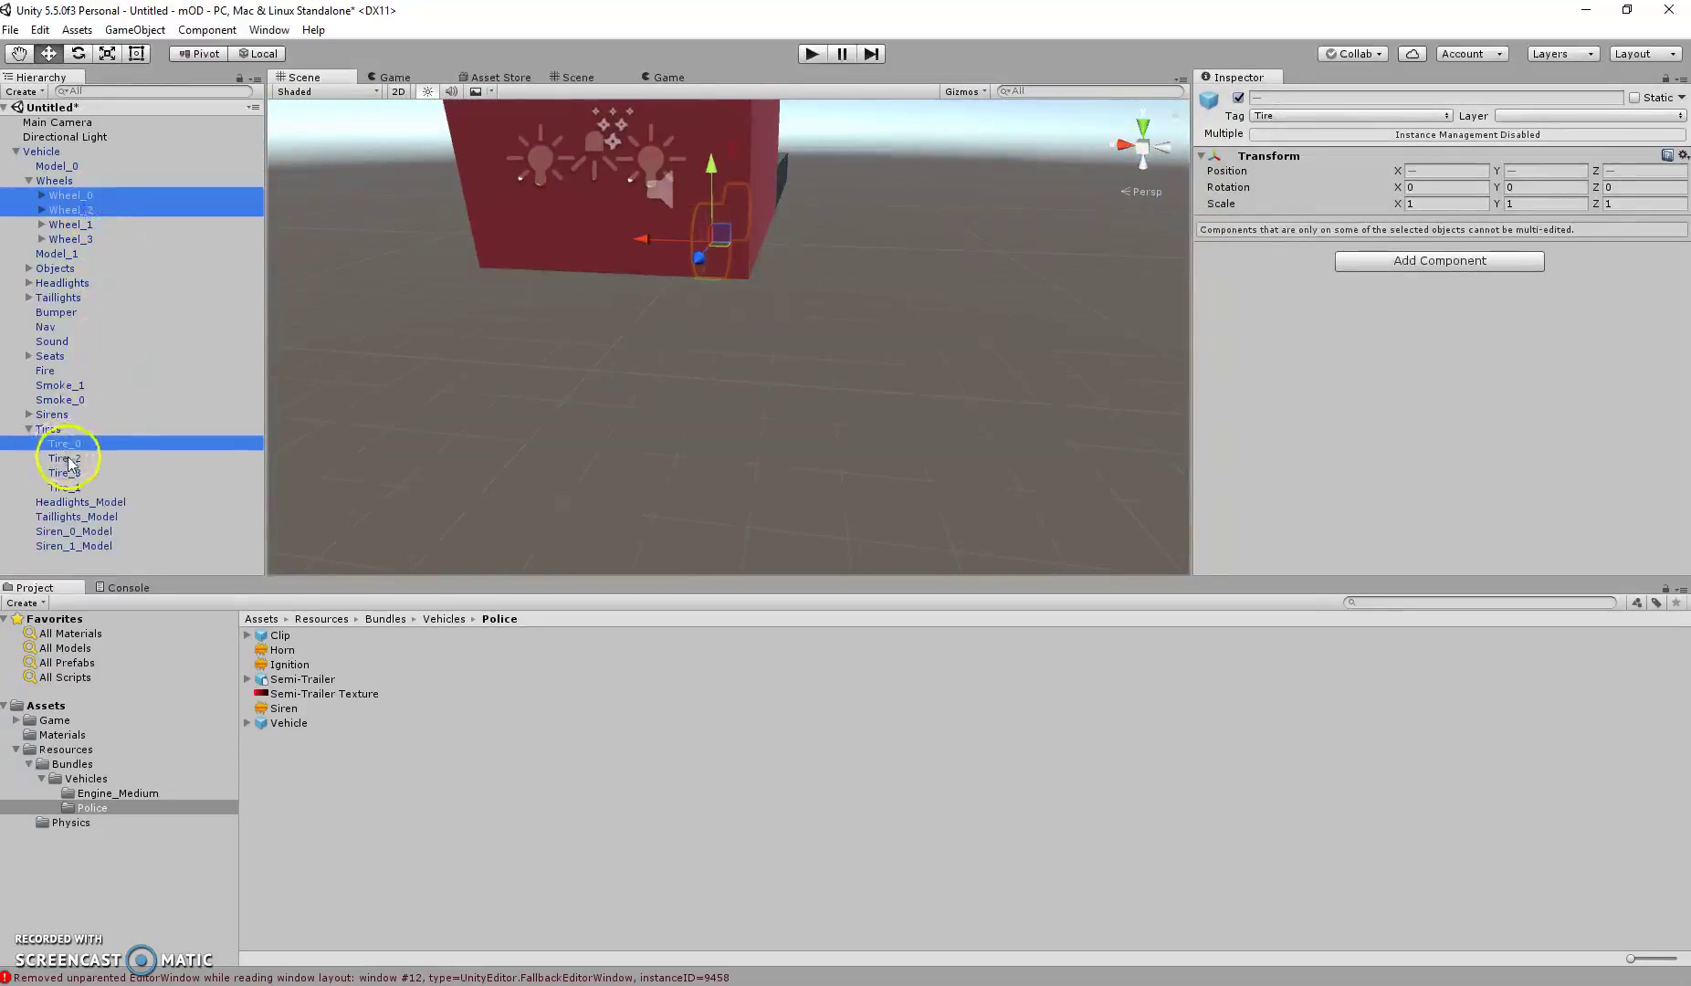
left_click(68, 461, "ctrl")
mouse_move(719, 239)
right_mouse_down()
mouse_move(811, 226)
mouse_move(736, 231)
right_mouse_up()
left_click_drag(736, 230, 945, 248, "alt")
left_click(695, 252)
Select all four wheels, Wheel_0 to Wheel_3, together with all four tires, Tire_0 to Tire_3.
left_click(84, 444)
left_click(82, 458, "ctrl")
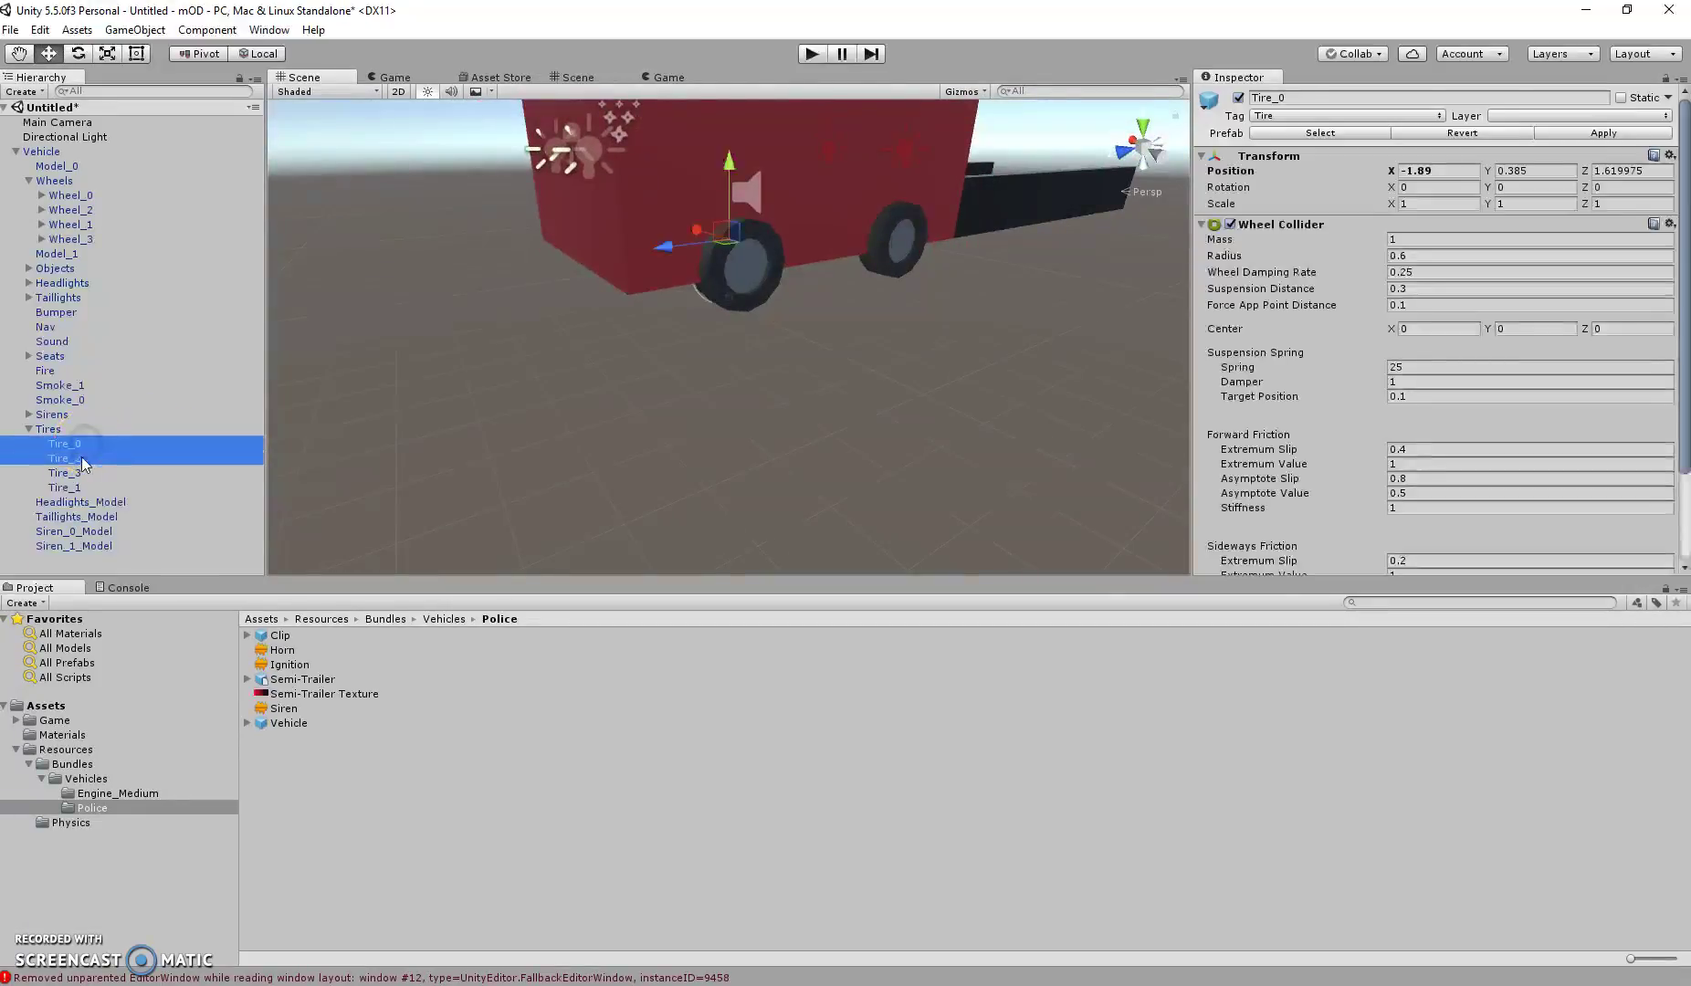
left_click(87, 195, "ctrl")
left_click(87, 210, "ctrl")
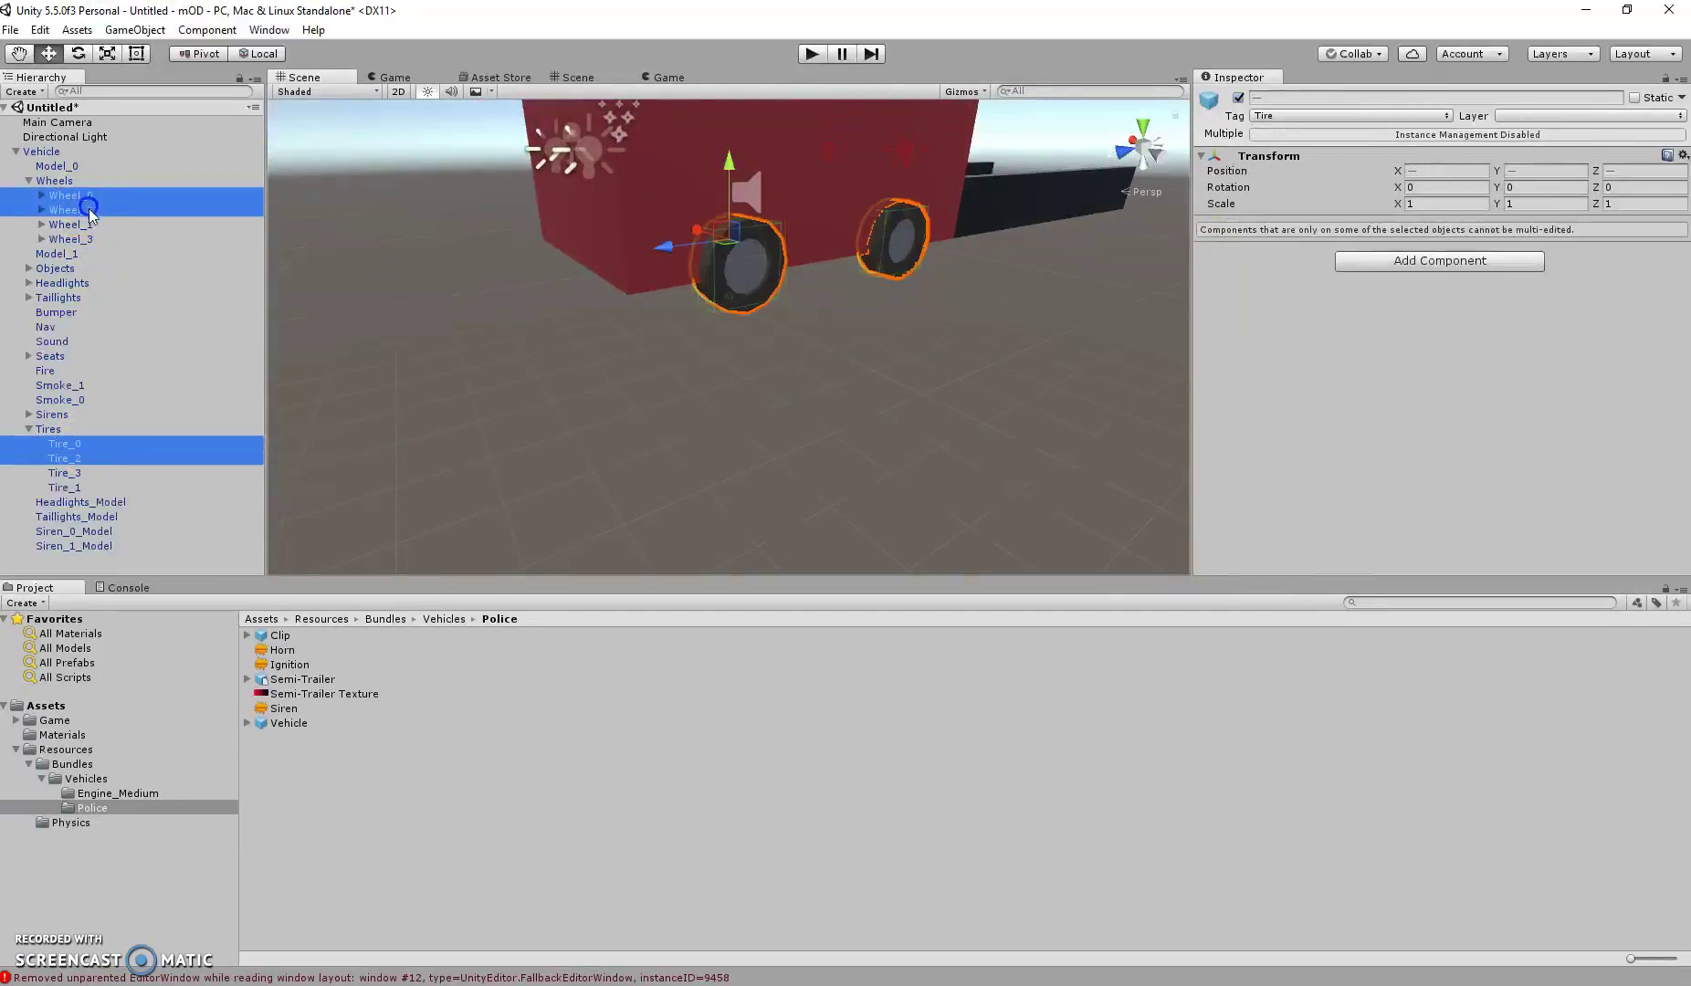
left_click(86, 225, "ctrl")
left_click(86, 240, "ctrl")
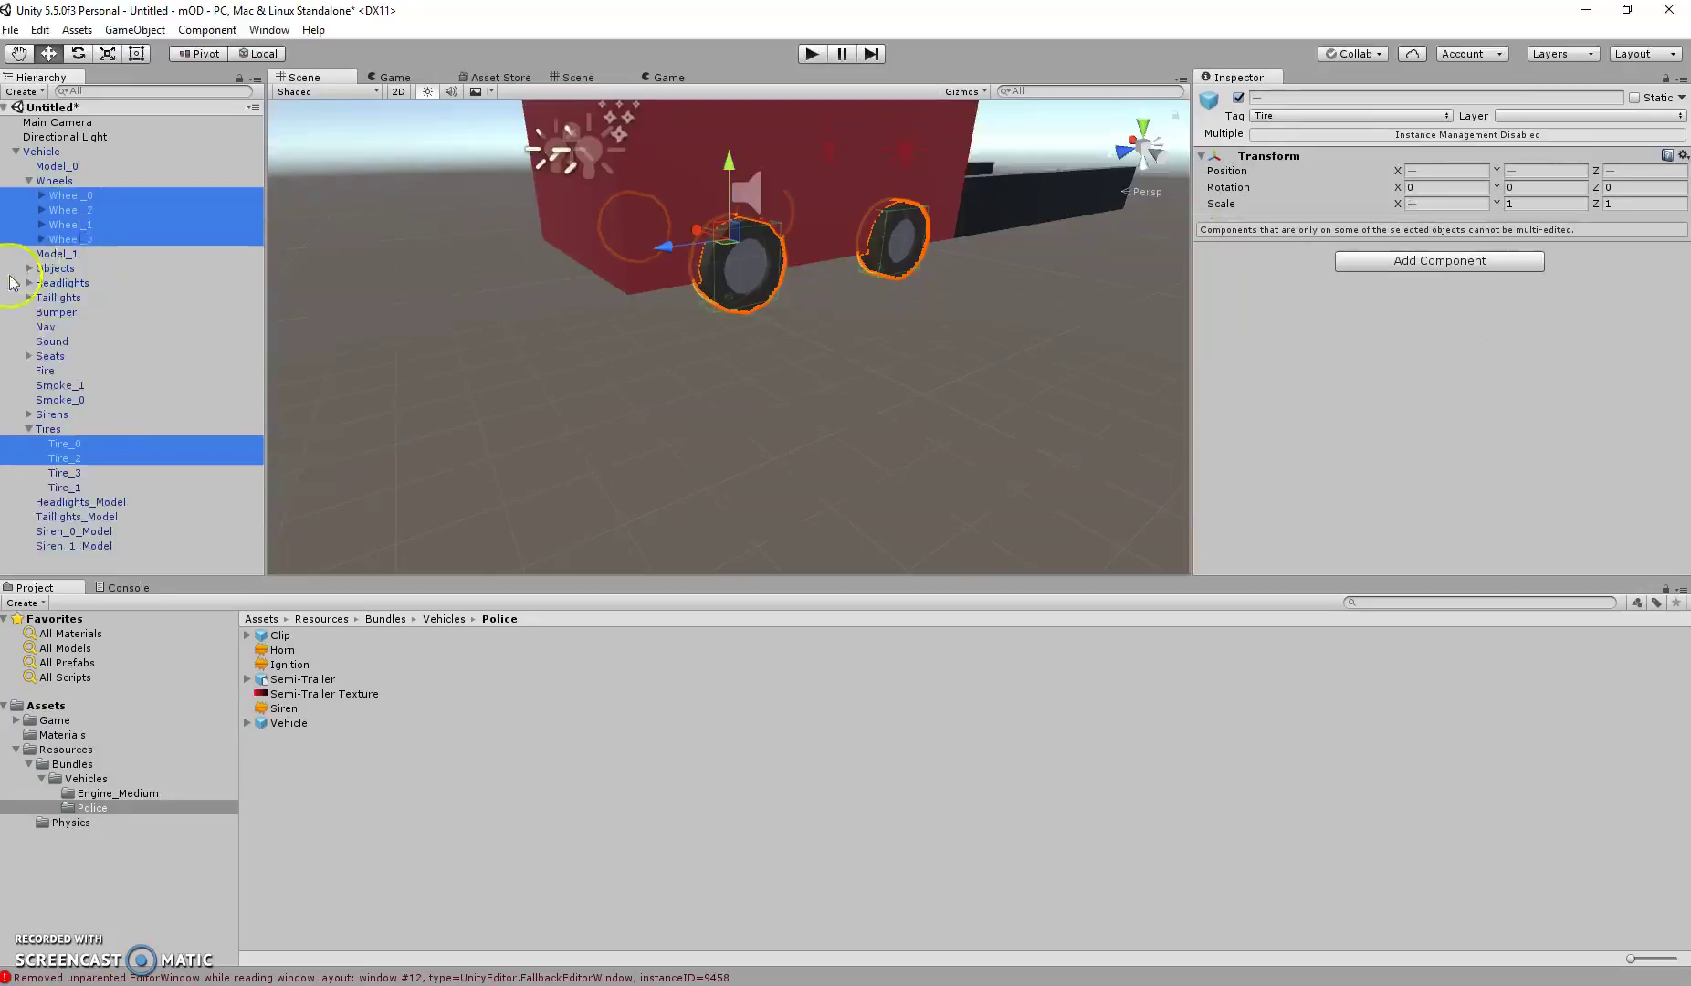
left_click(73, 473, "ctrl")
left_click(74, 488, "ctrl")
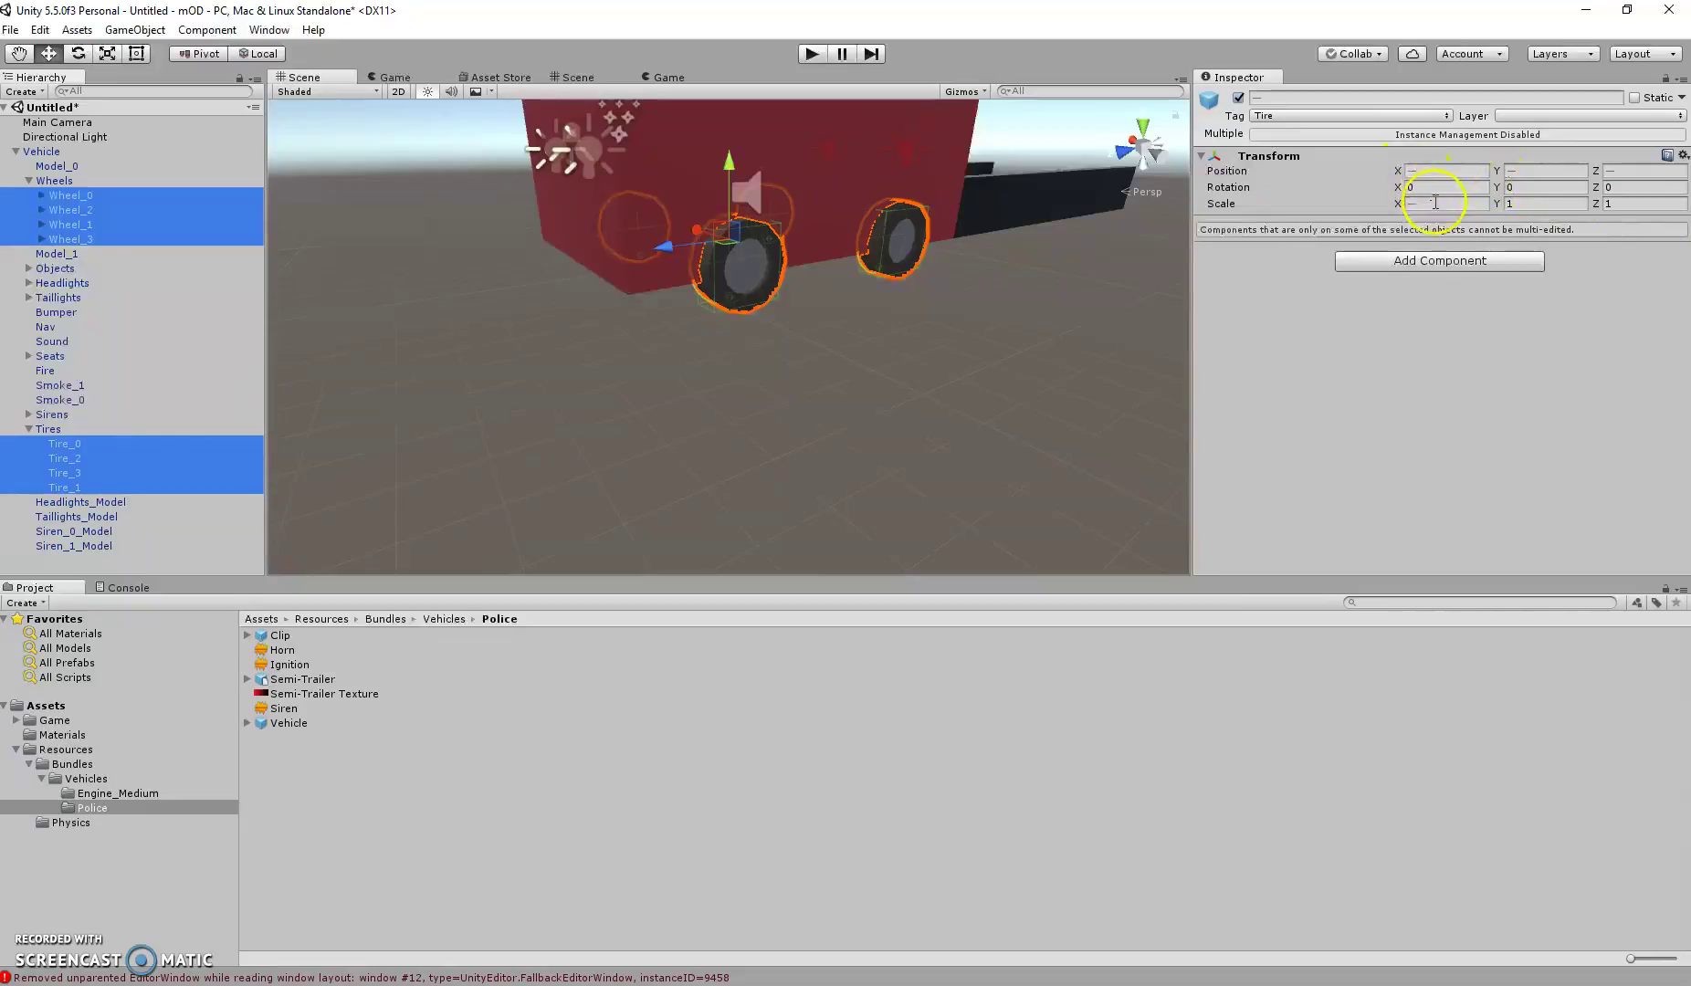
left_click(1436, 204)
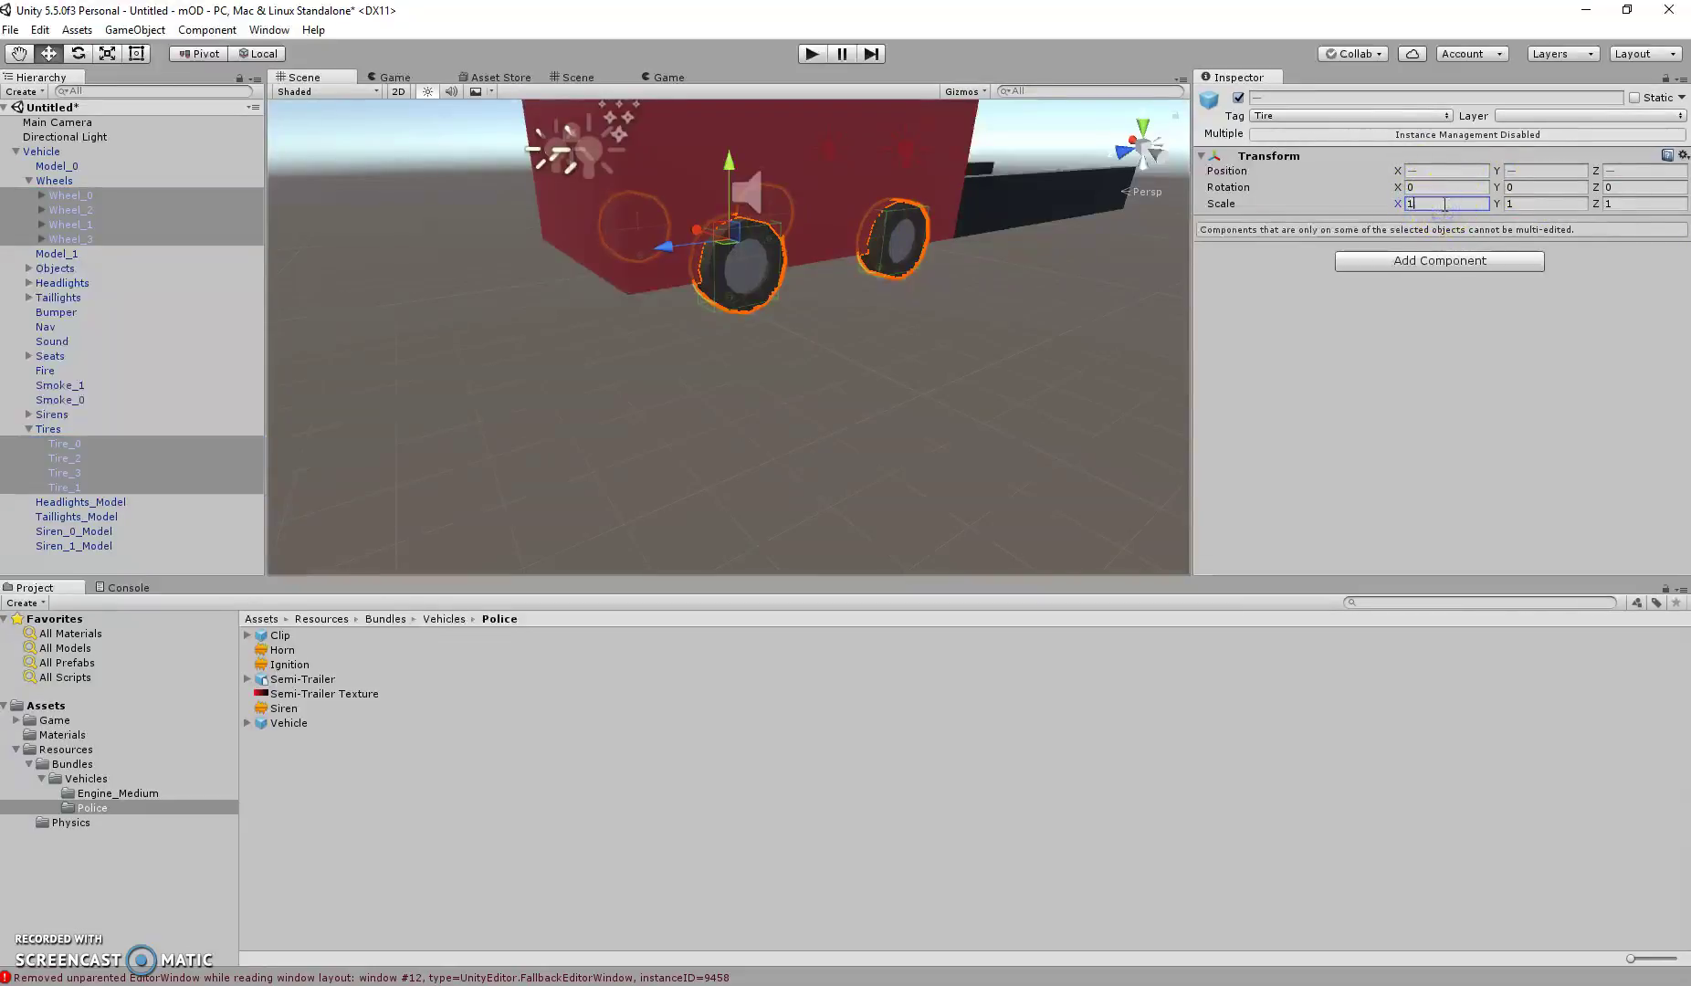
key("BackSpace")
left_click(64, 473)
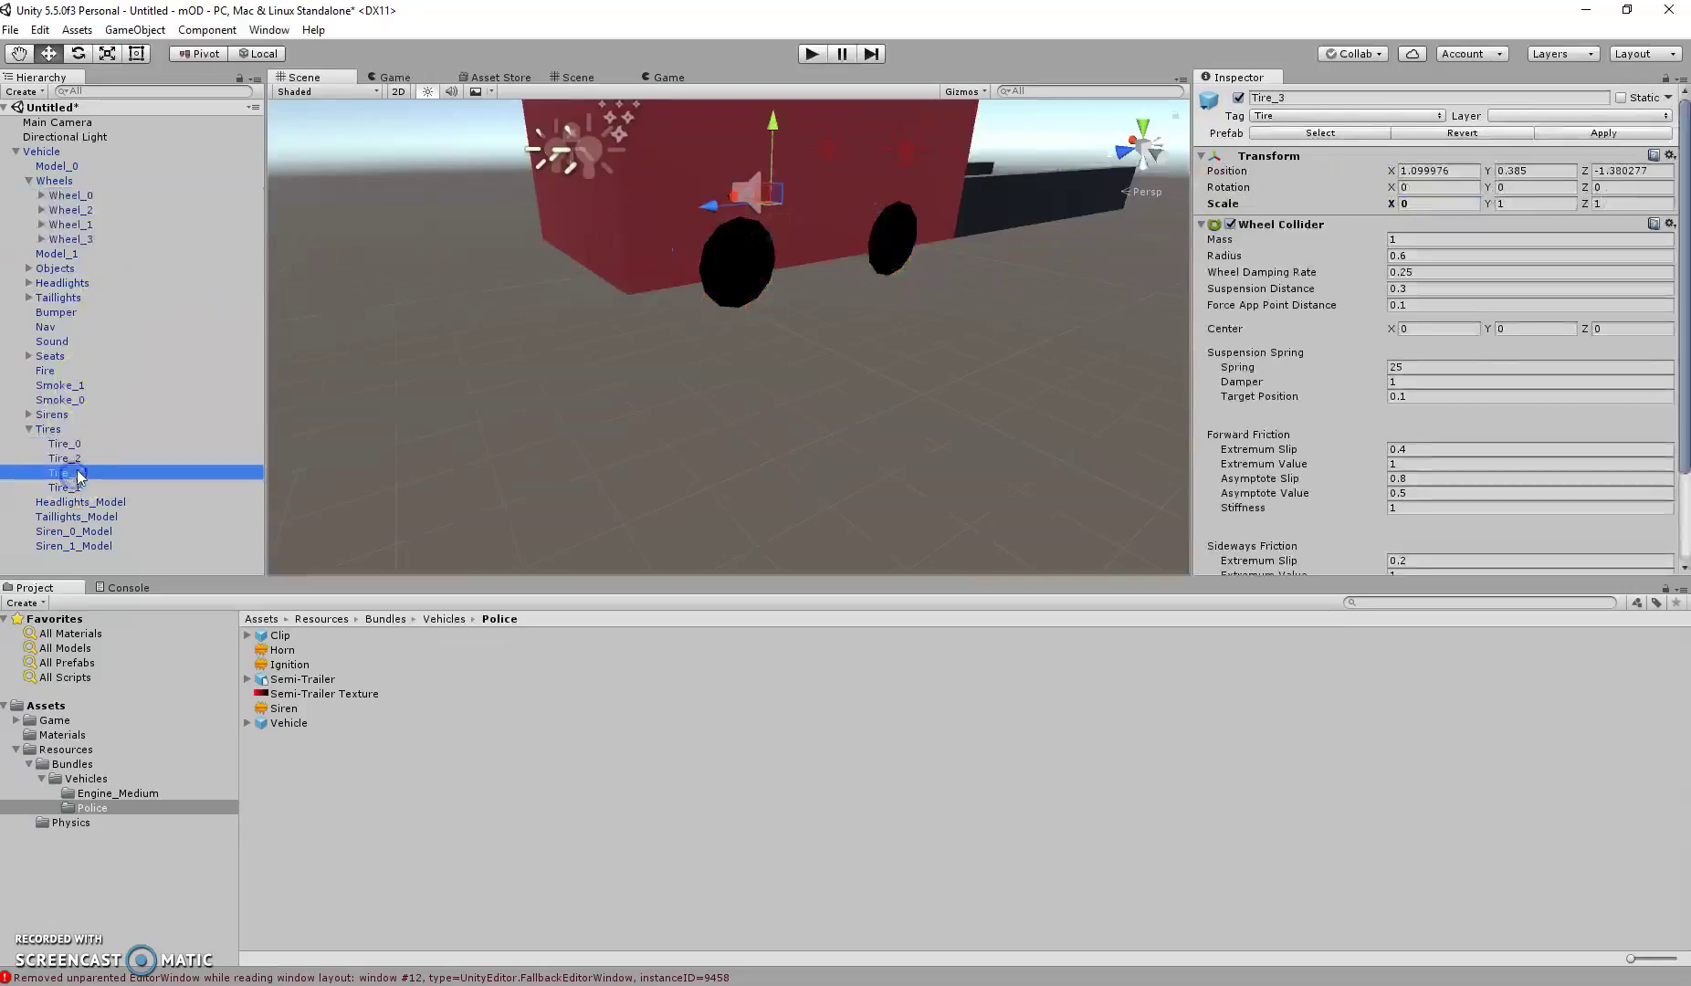
key("ctrl+z")
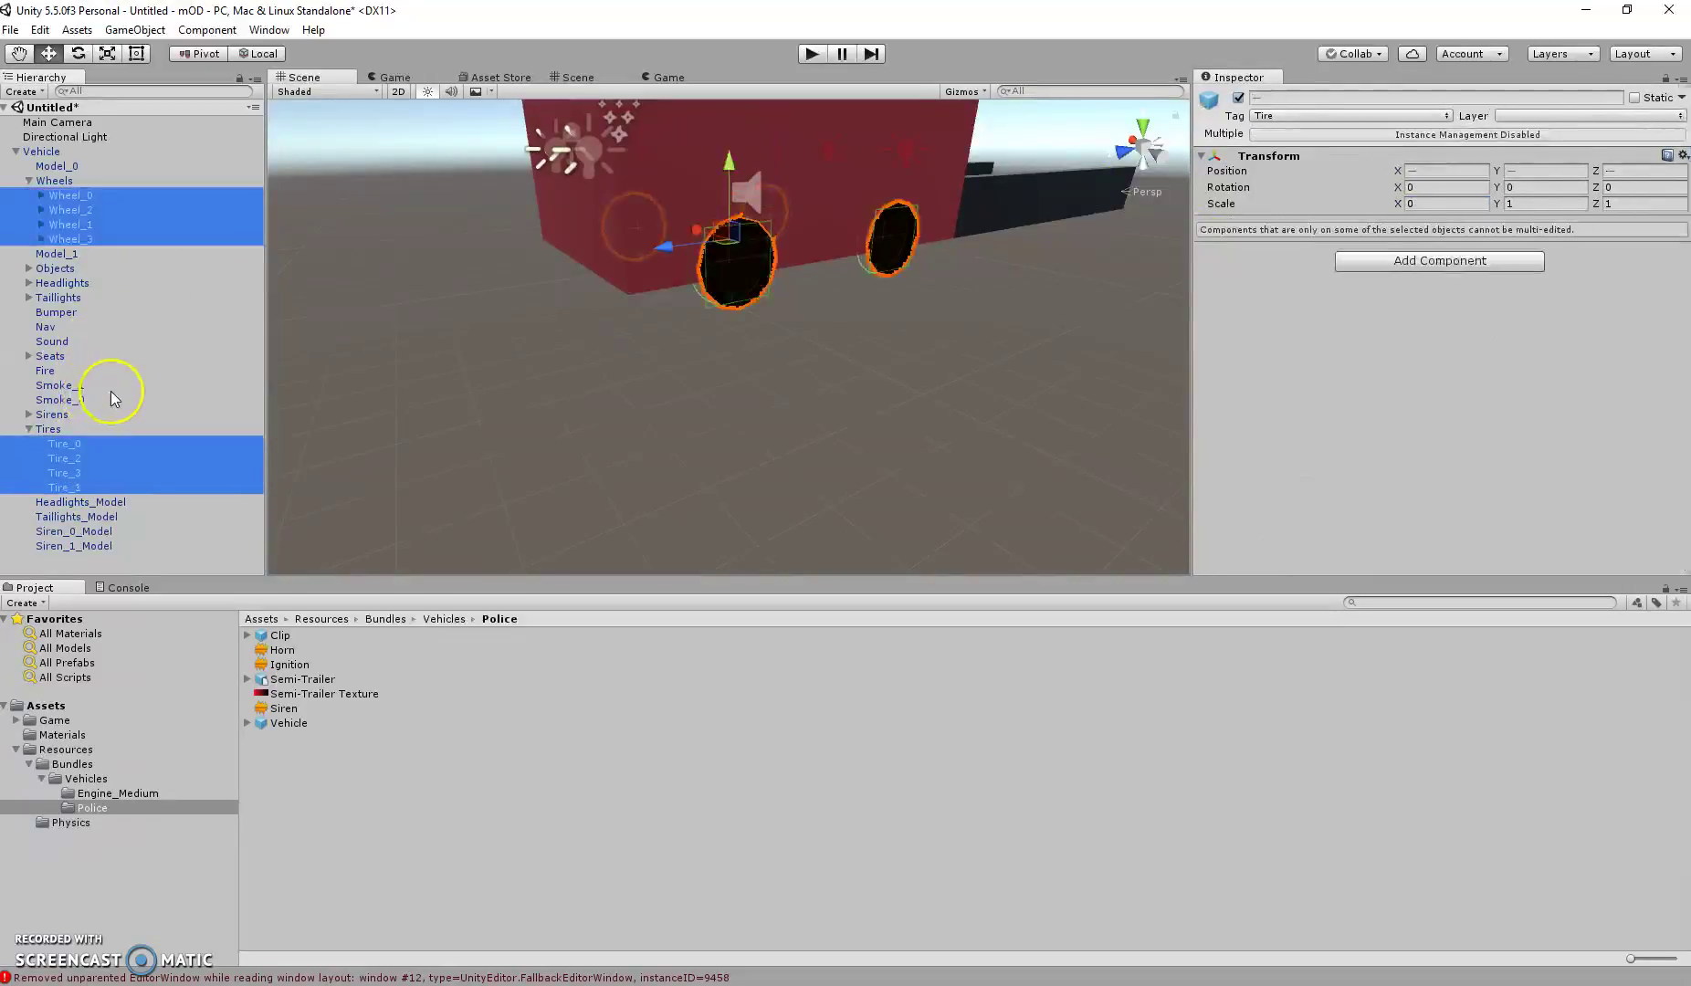
key("ctrl+z")
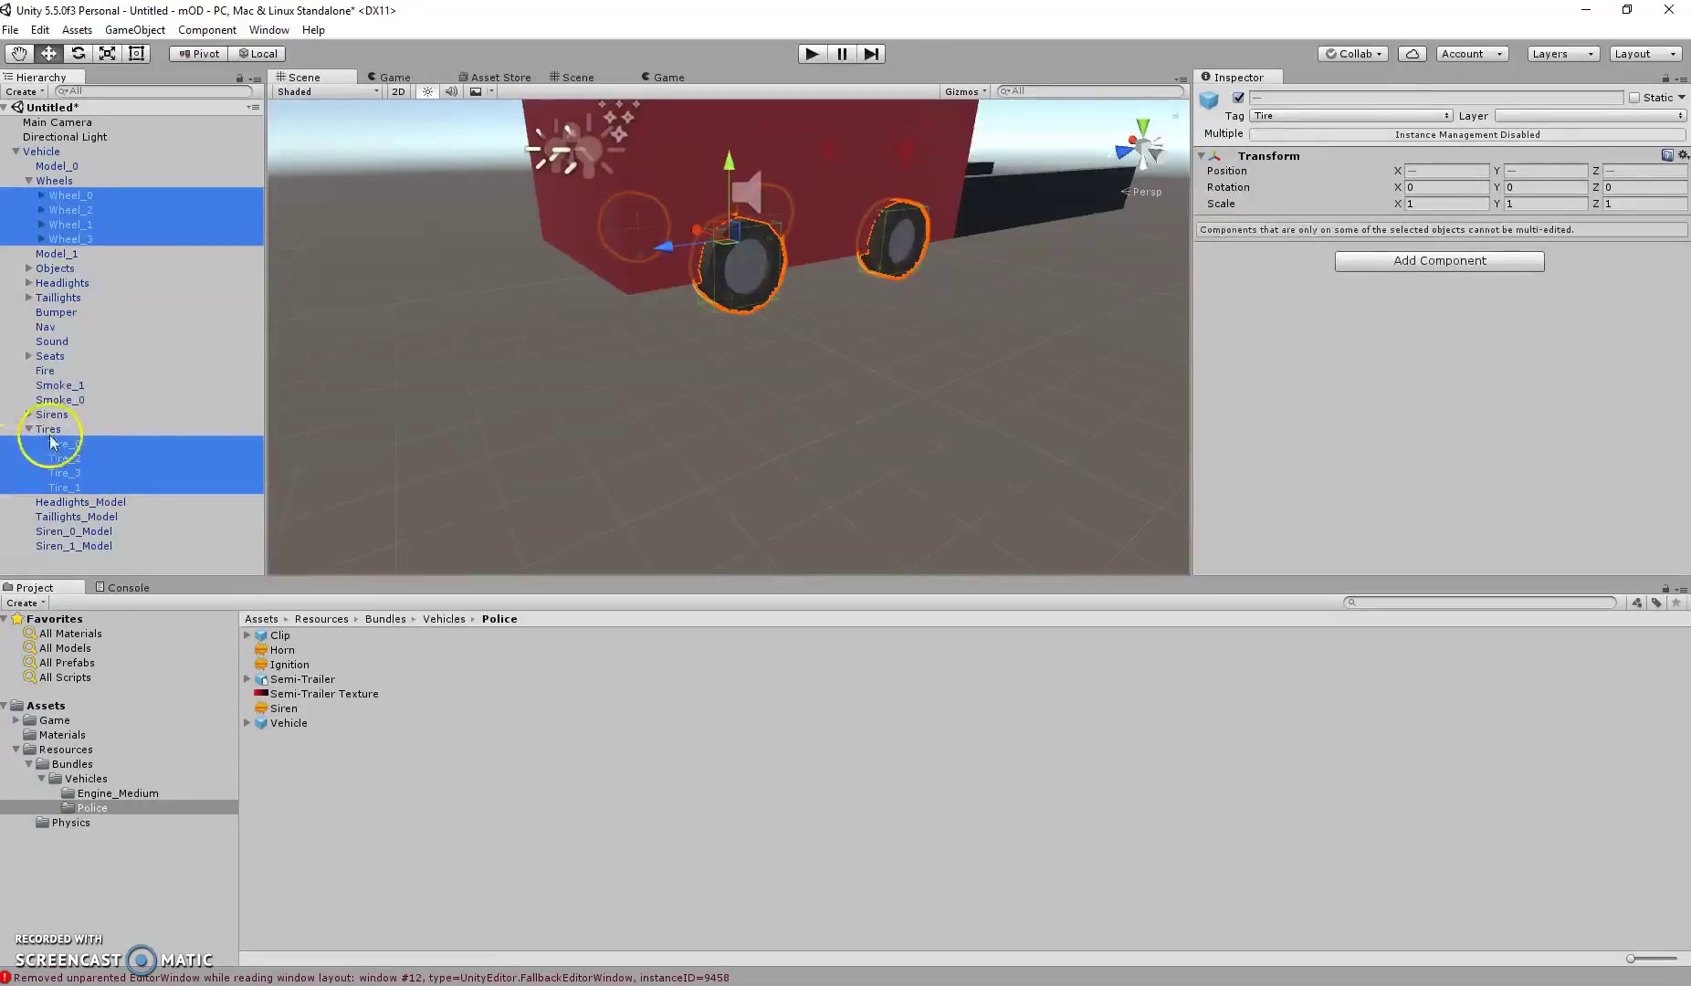
Scale all four wheels and all four tires to 1 on X, 2 on Y and 2 on Z.
scroll(632, 409, "down", 5)
right_click_drag(632, 406, 517, 488)
key("w")
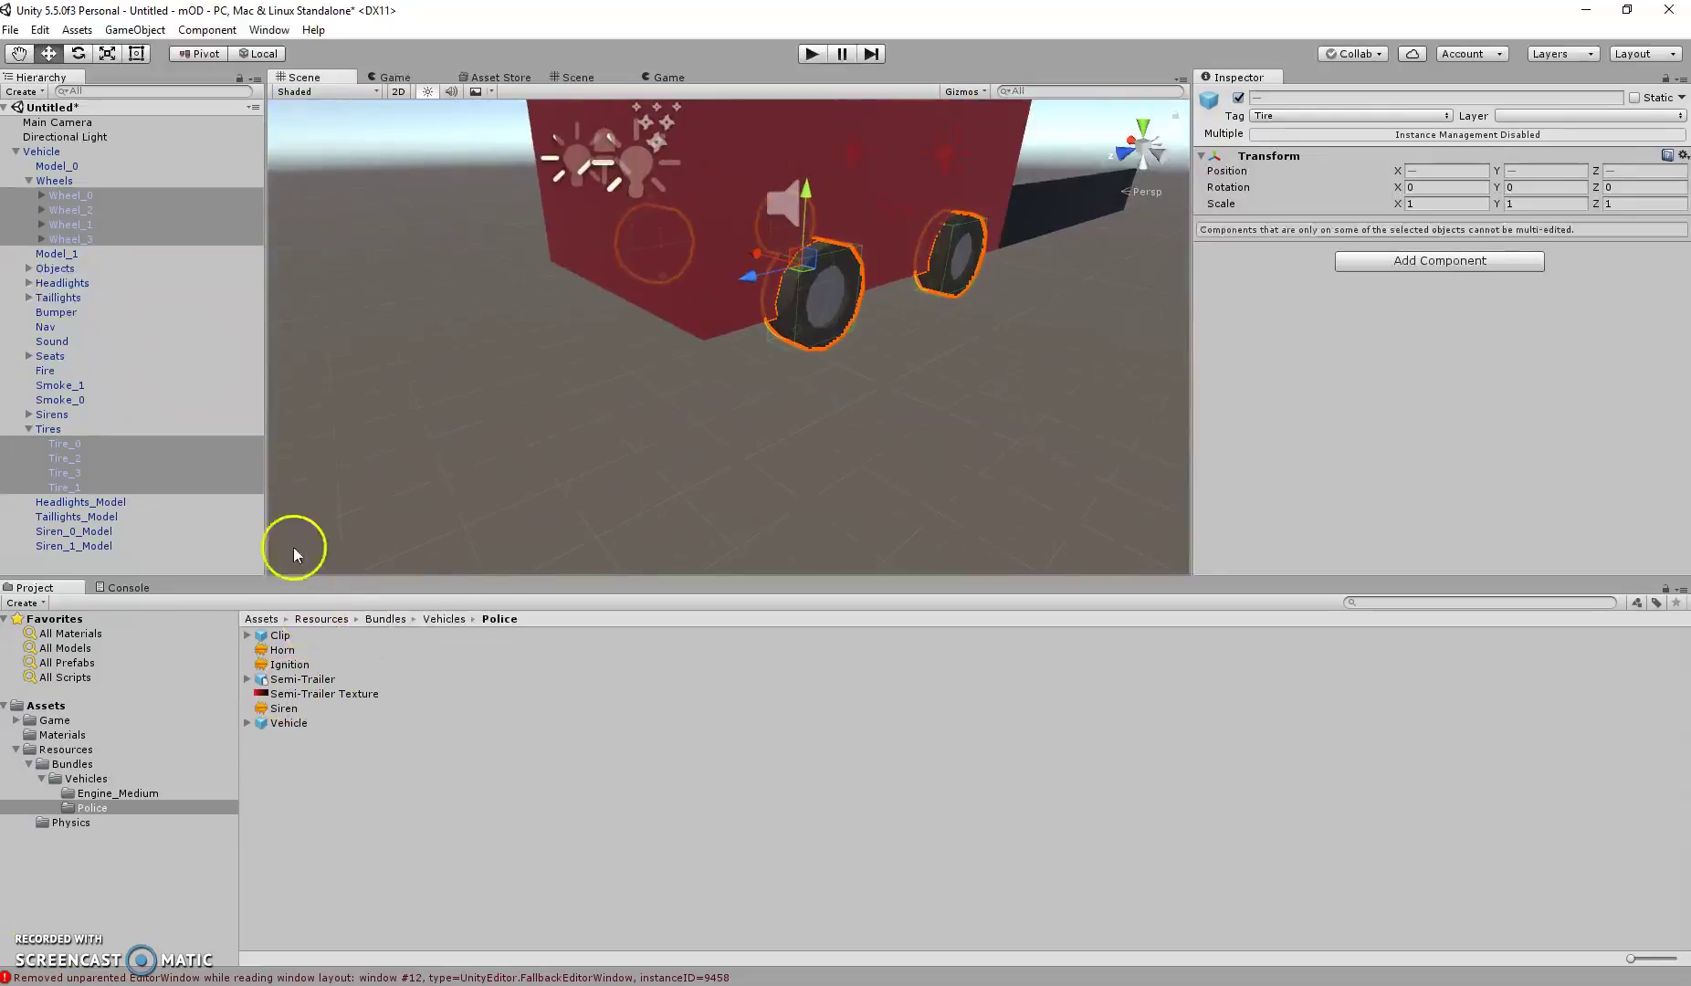
right_click_drag(745, 317, 650, 338)
key("d")
key("w")
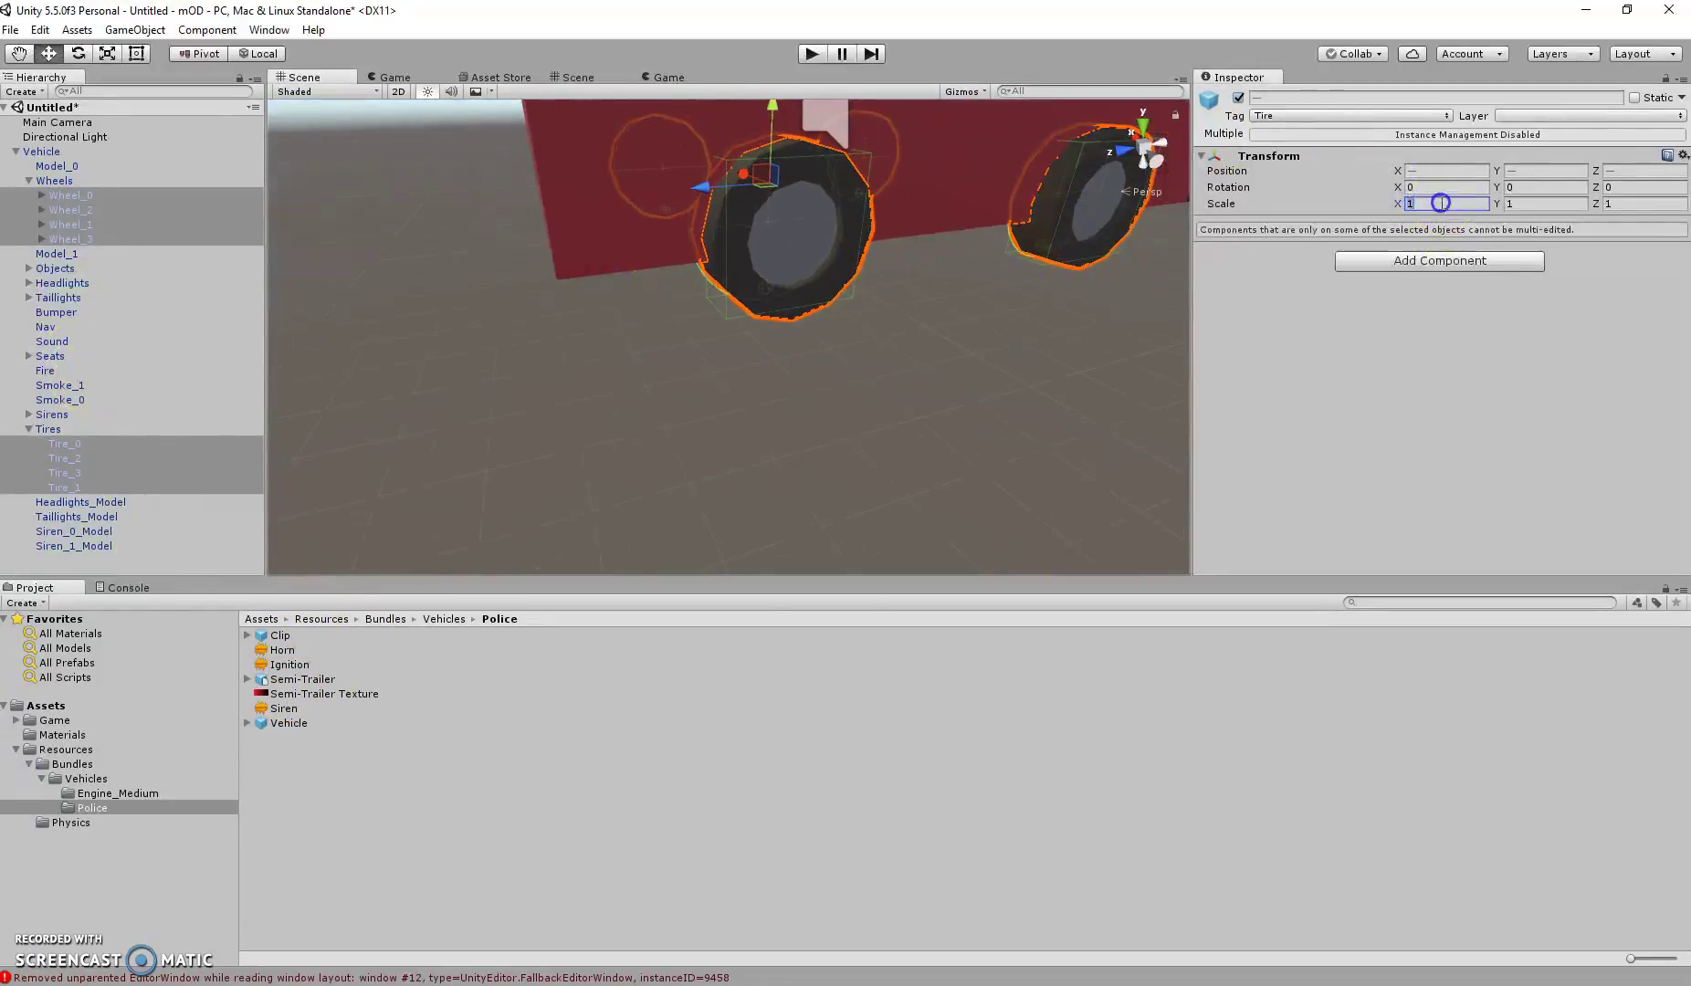
key("BackSpace")
type("1")
left_click(1525, 203)
type("22")
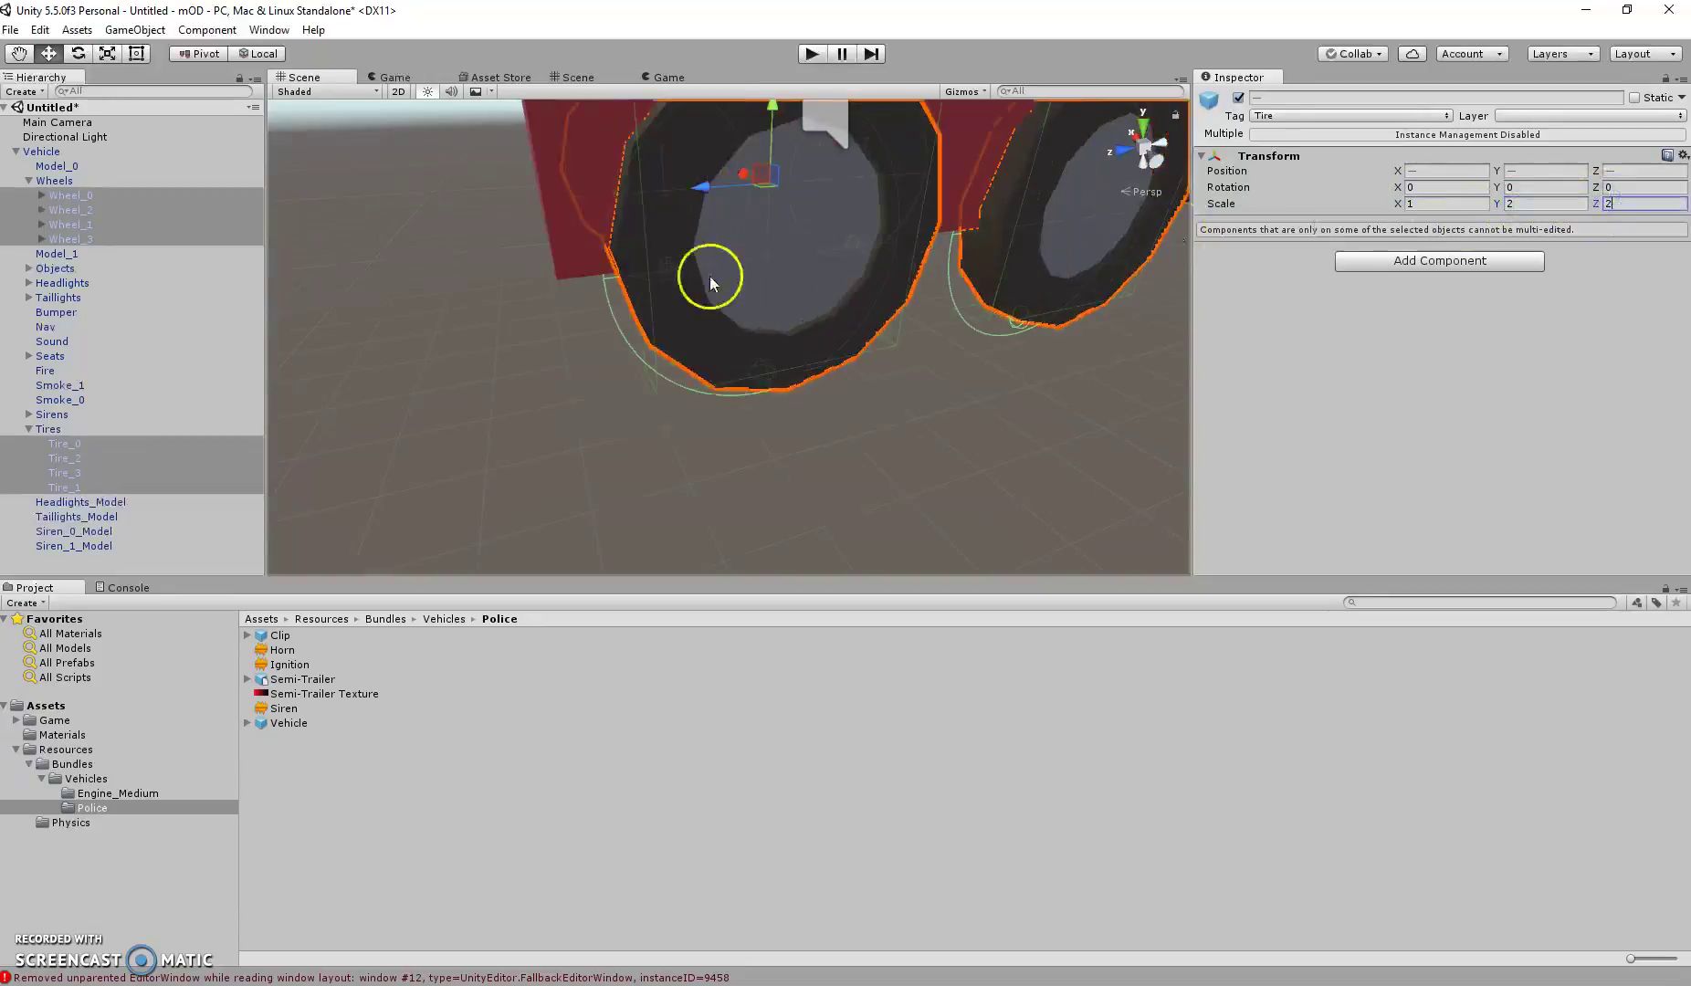
Set the X scale of all wheels and tires to 2 and check their fit around the truck body.
scroll(712, 294, "down", 5)
right_click_drag(719, 309, 766, 288)
left_click_drag(766, 288, 852, 278, "alt")
right_click_drag(852, 278, 808, 243)
type("2")
left_click_drag(808, 243, 1116, 186, "alt")
right_click_drag(1116, 186, 1166, 185)
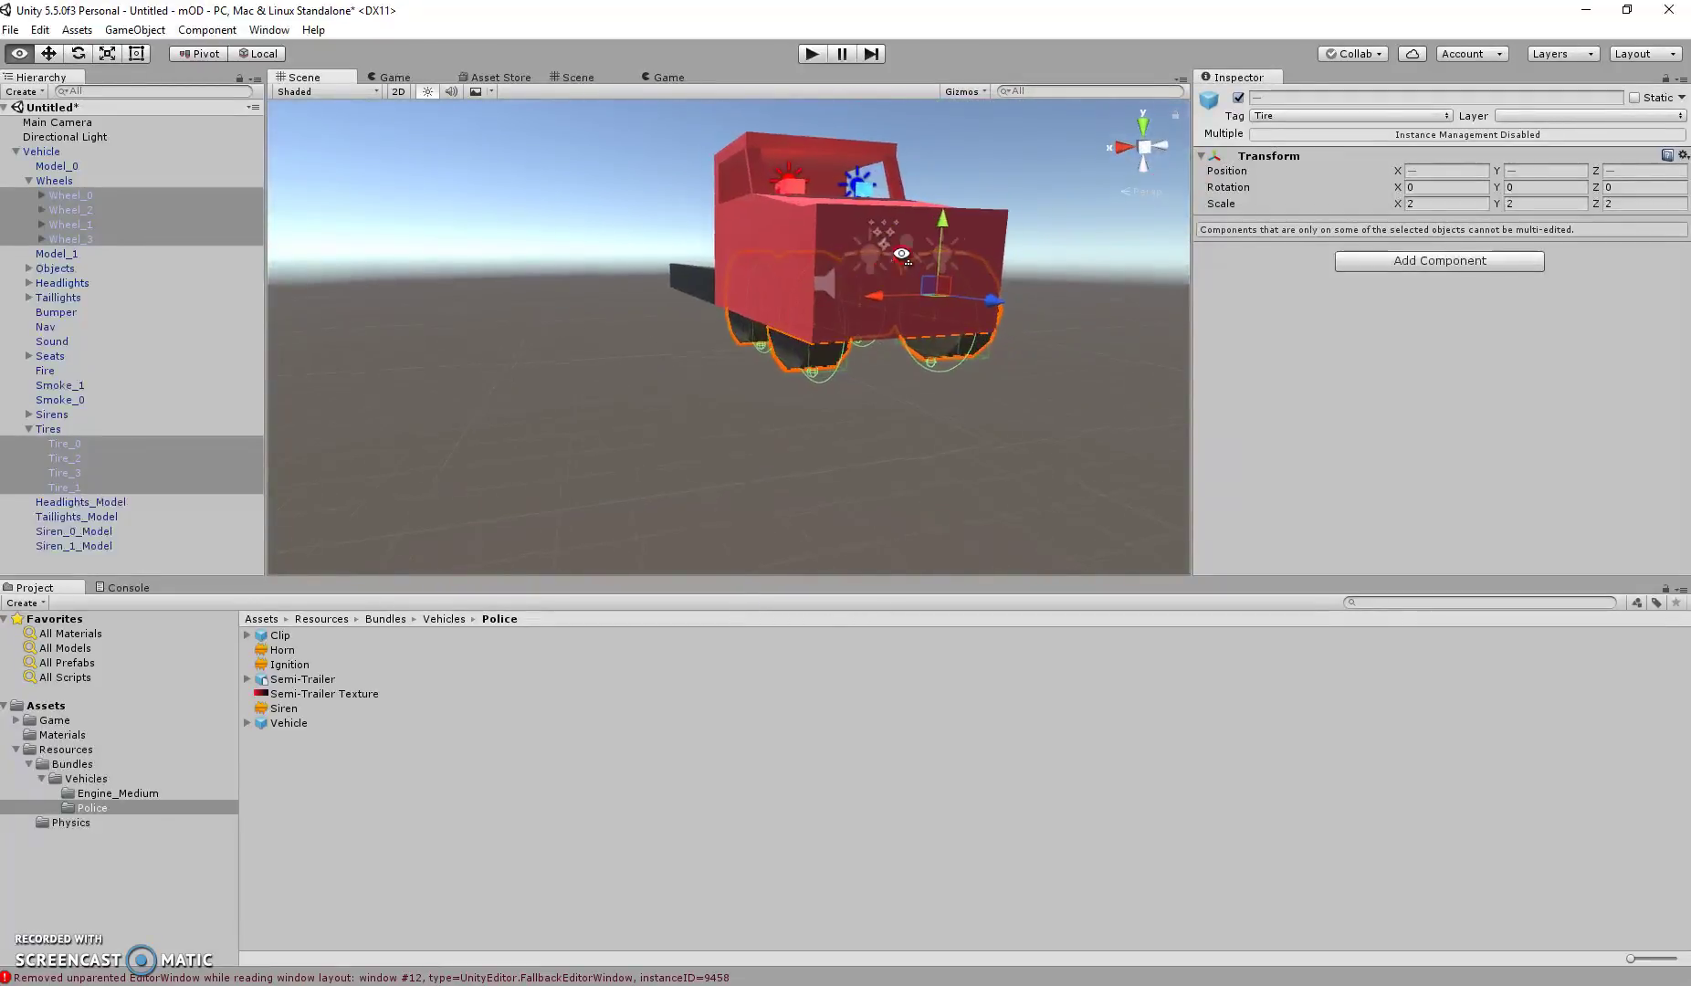
key("w")
right_click_drag(822, 260, 773, 259)
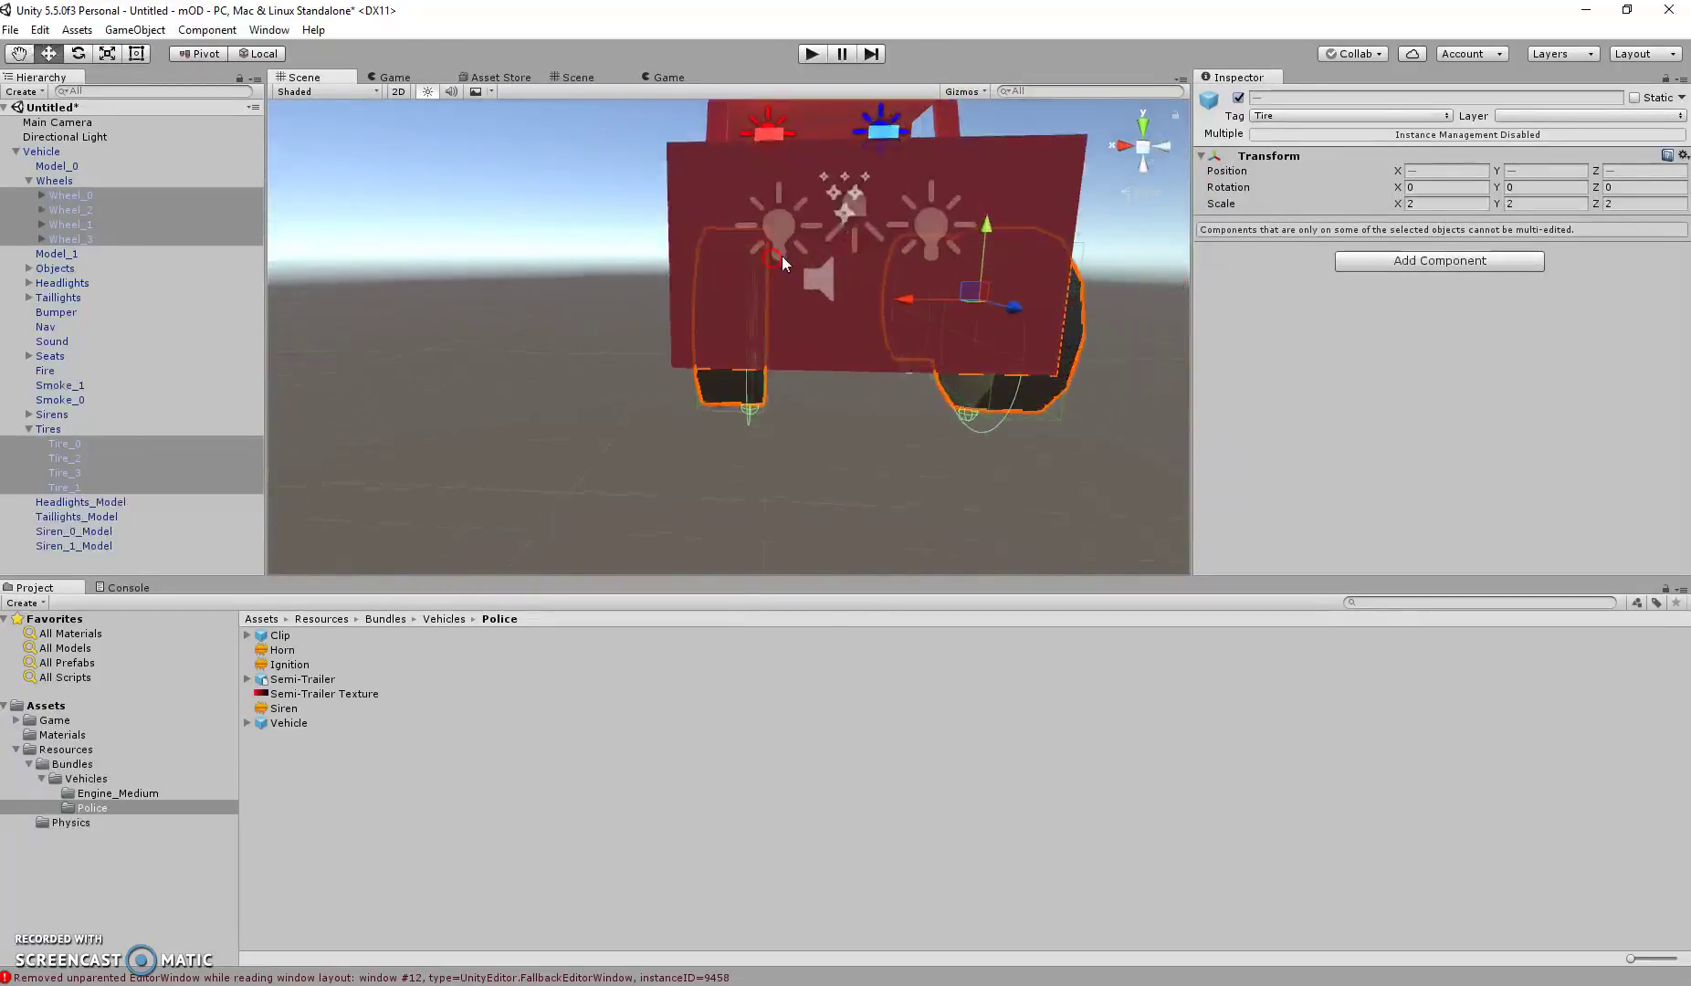
Set the position of Wheel_0 and Wheel_2 to -2 on X and 0.30 on Y.
left_click(77, 195)
left_click(73, 210, "ctrl")
left_click(83, 444, "ctrl")
left_click(86, 458, "ctrl")
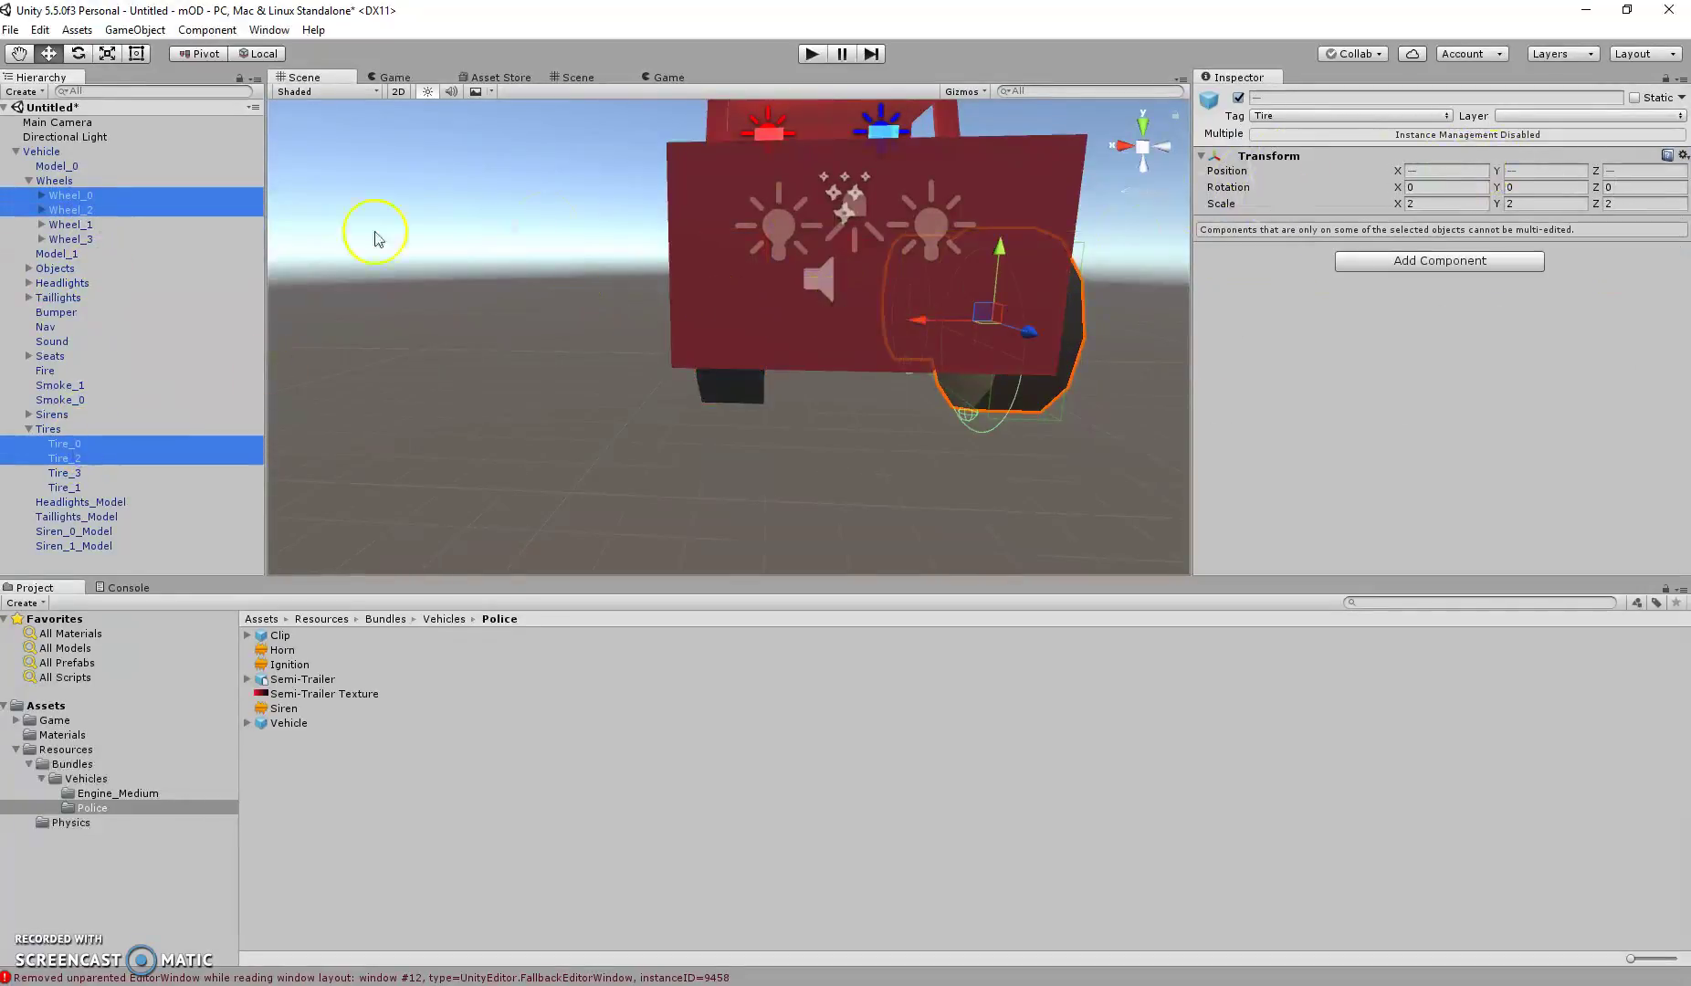
right_click_drag(646, 342, 682, 335)
left_click_drag(683, 335, 681, 338, "alt")
left_click(77, 197)
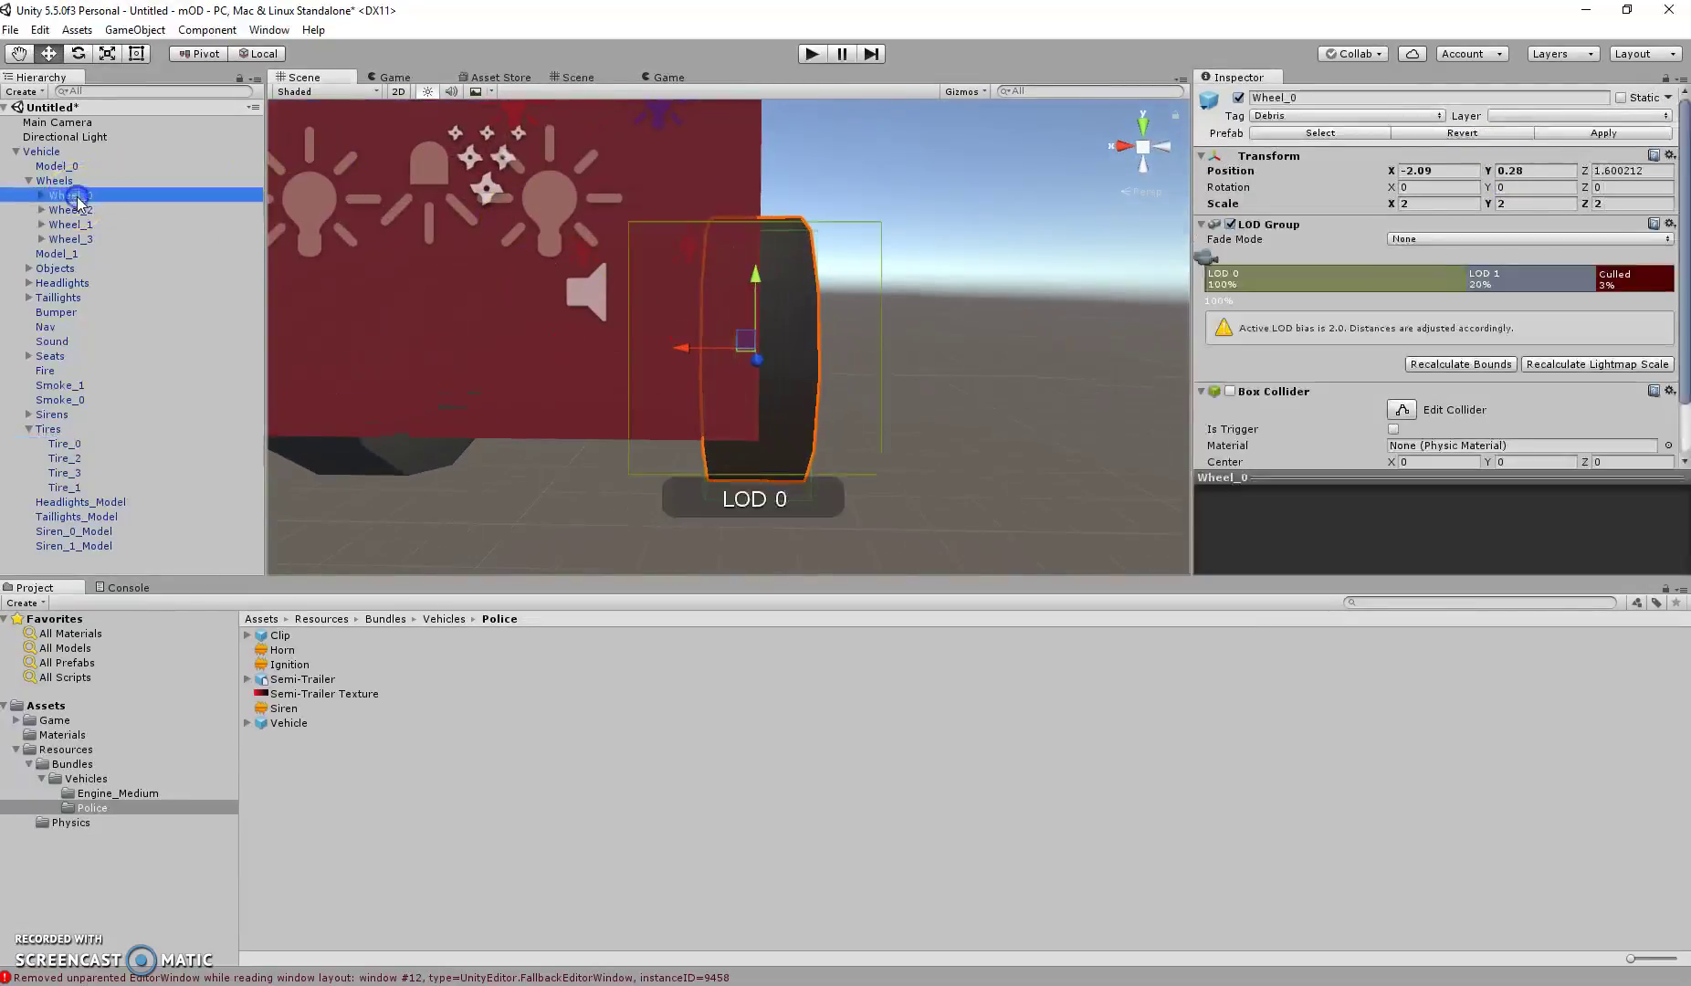
left_click(83, 210, "ctrl")
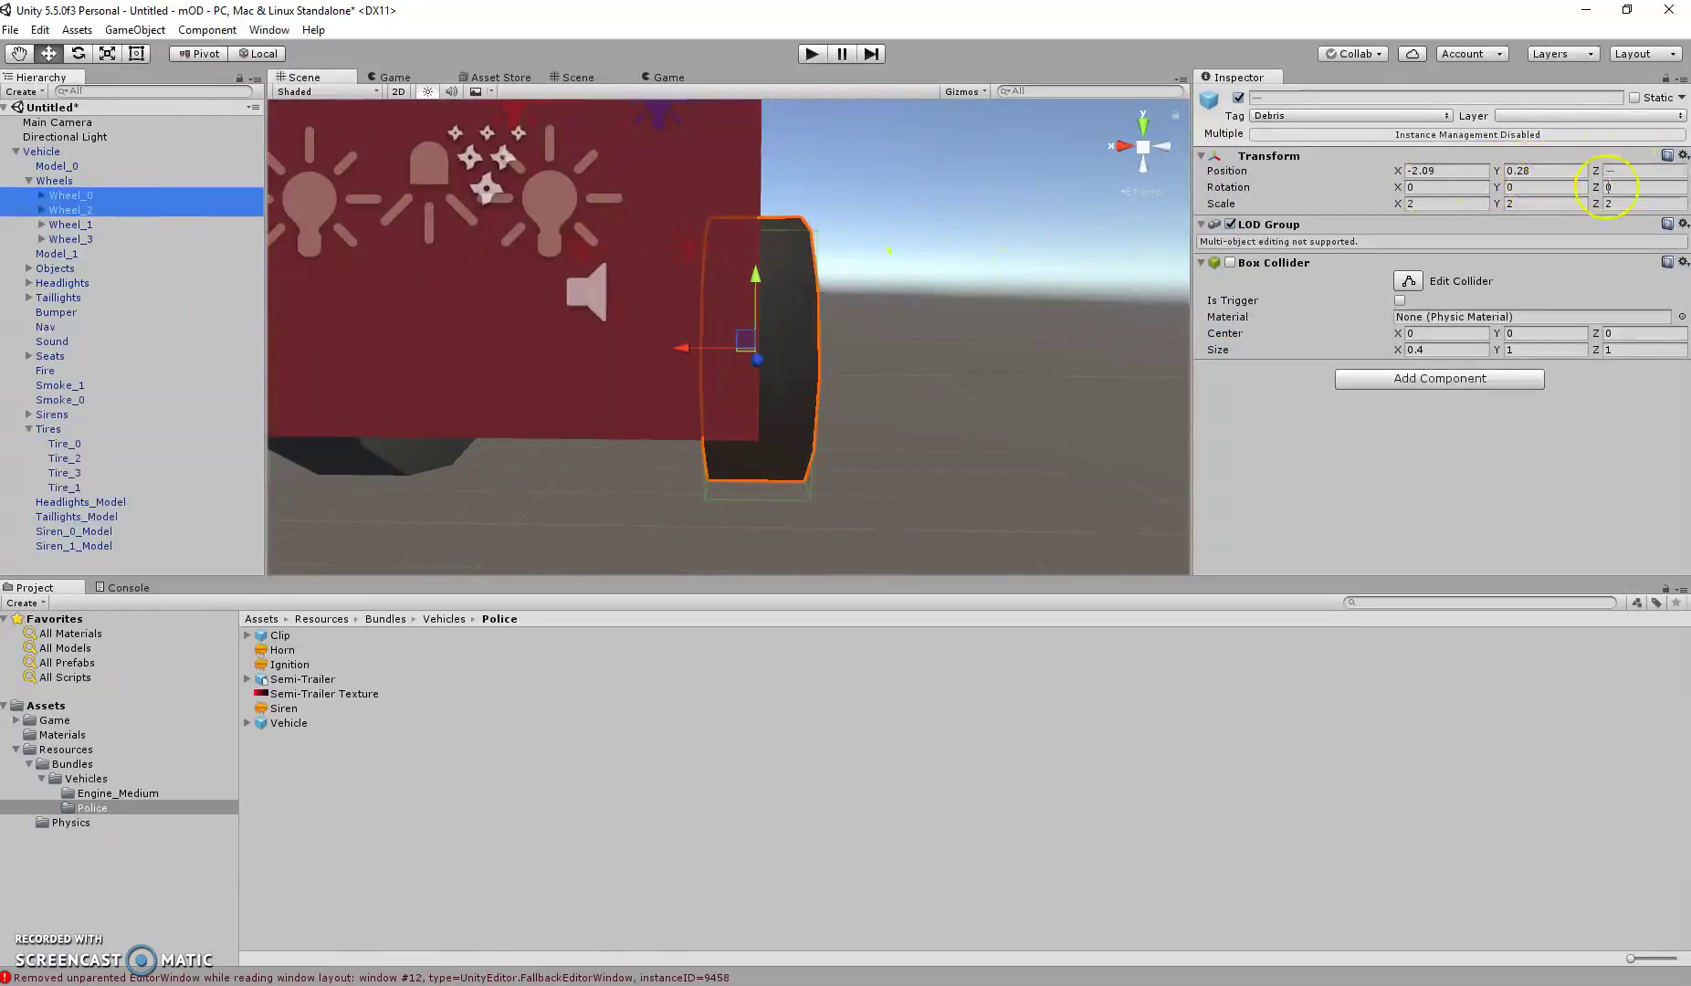
left_click(1443, 174)
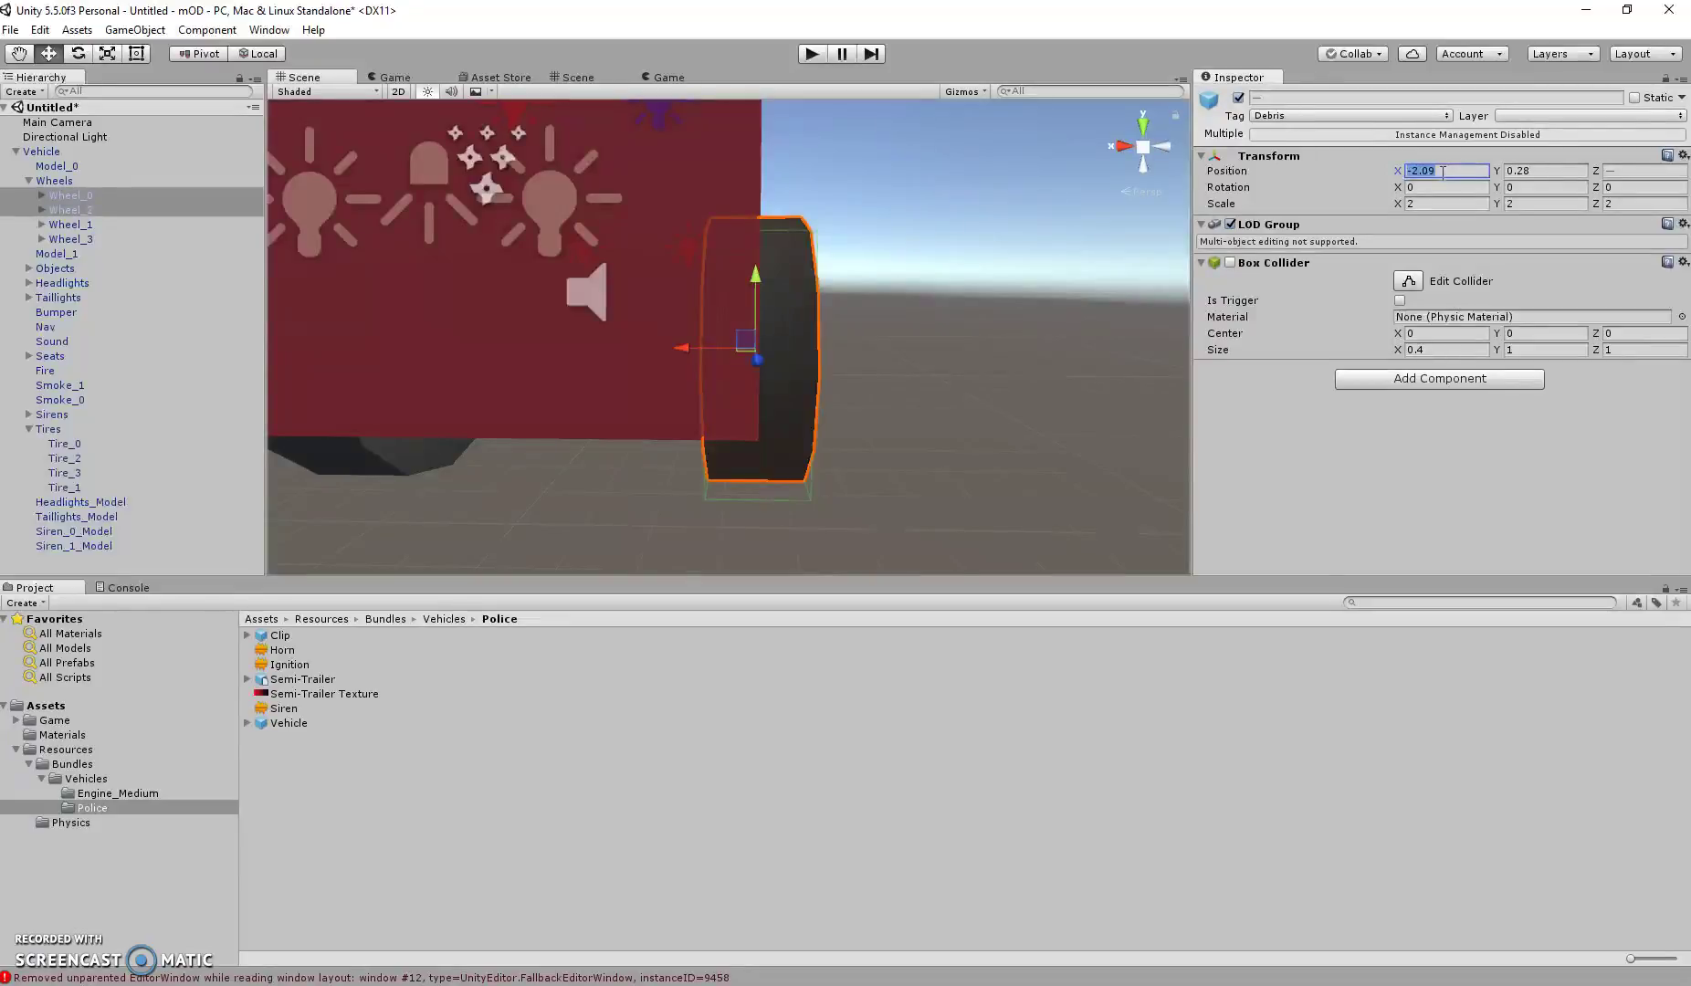
type("-2")
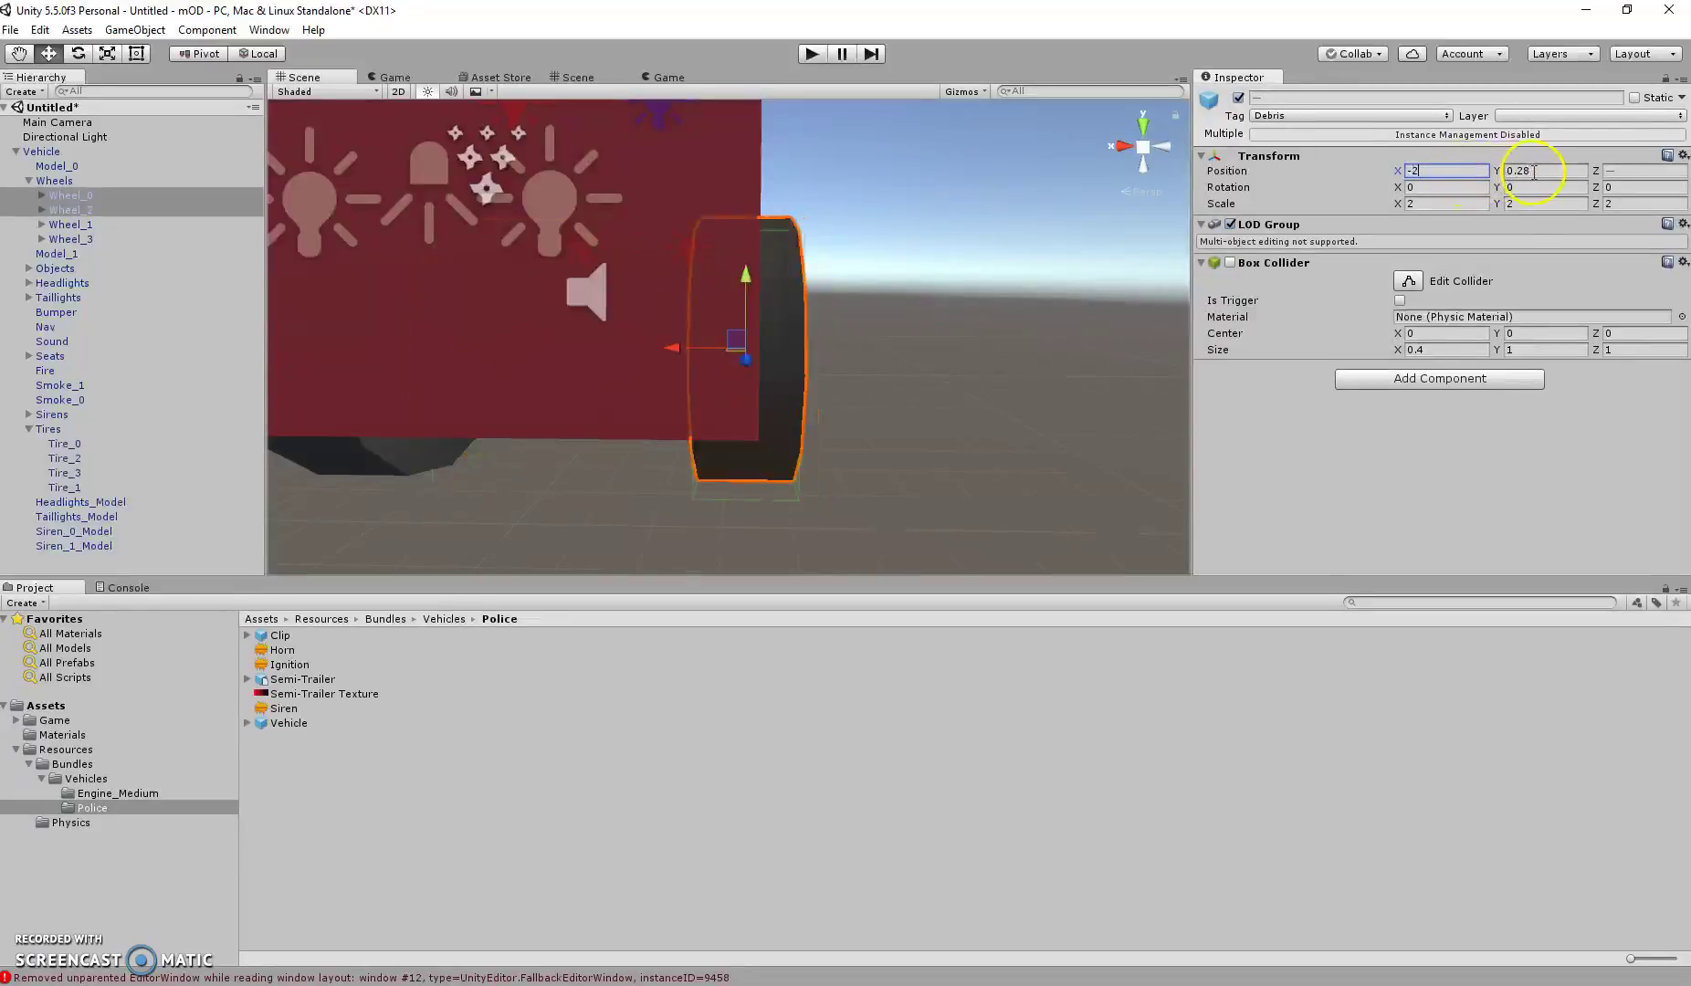
left_click(1534, 171)
type("0")
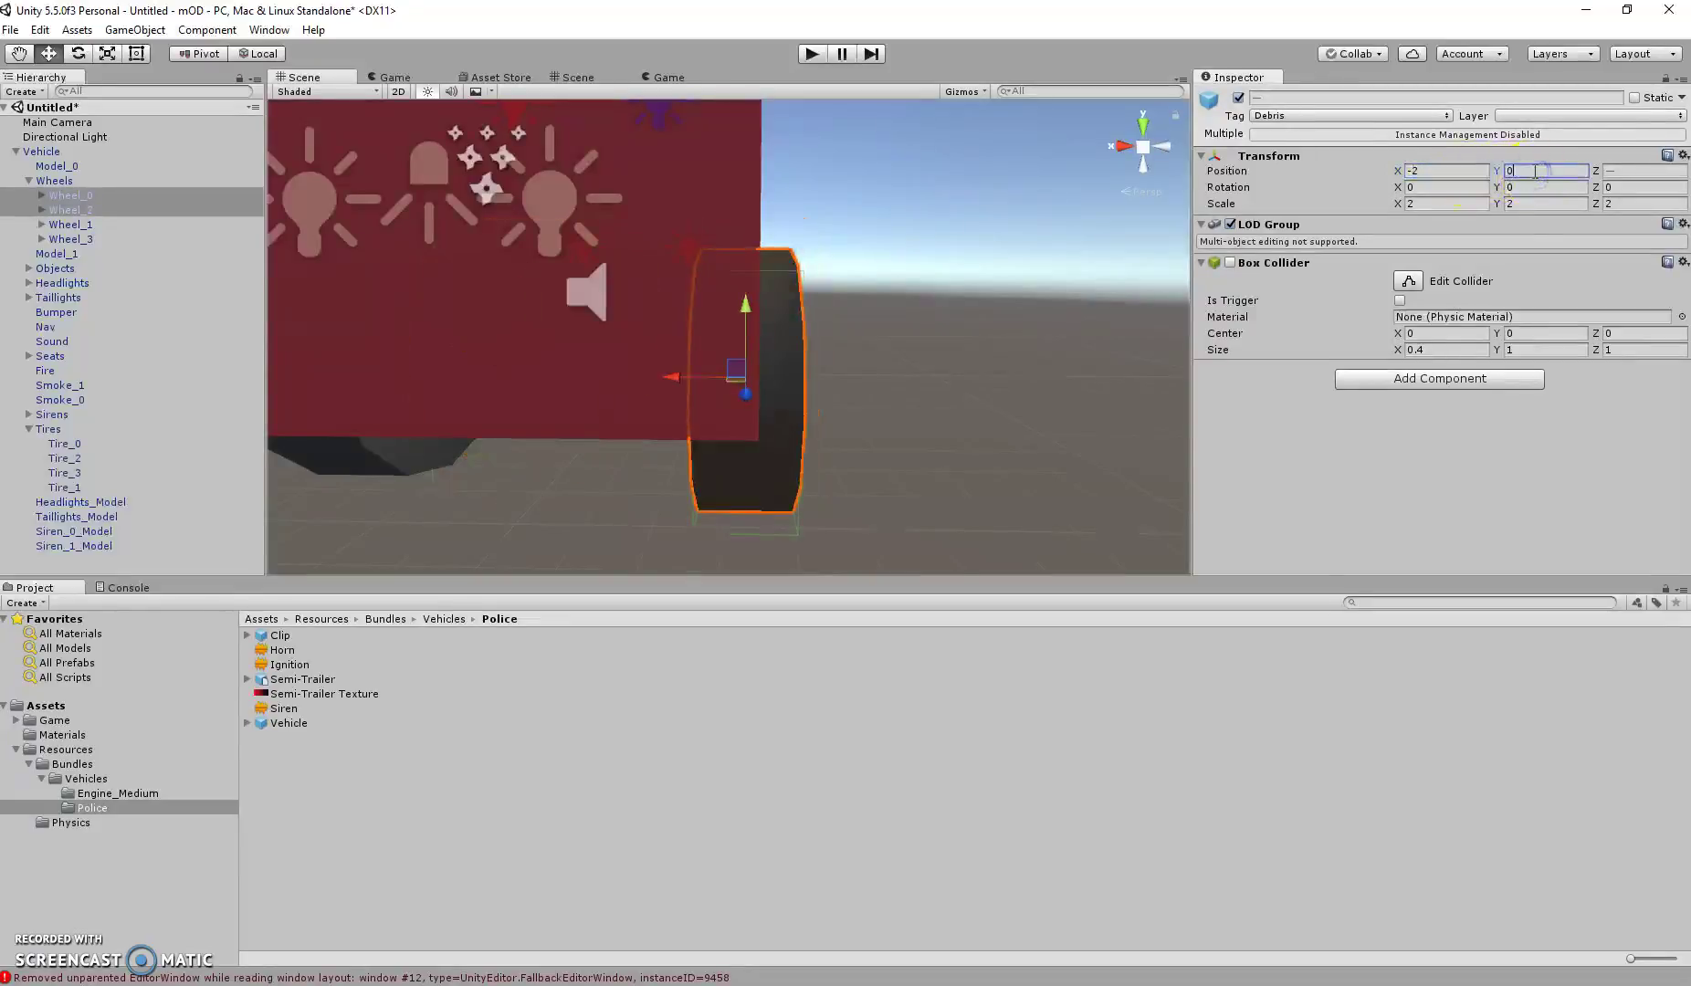
type(".3")
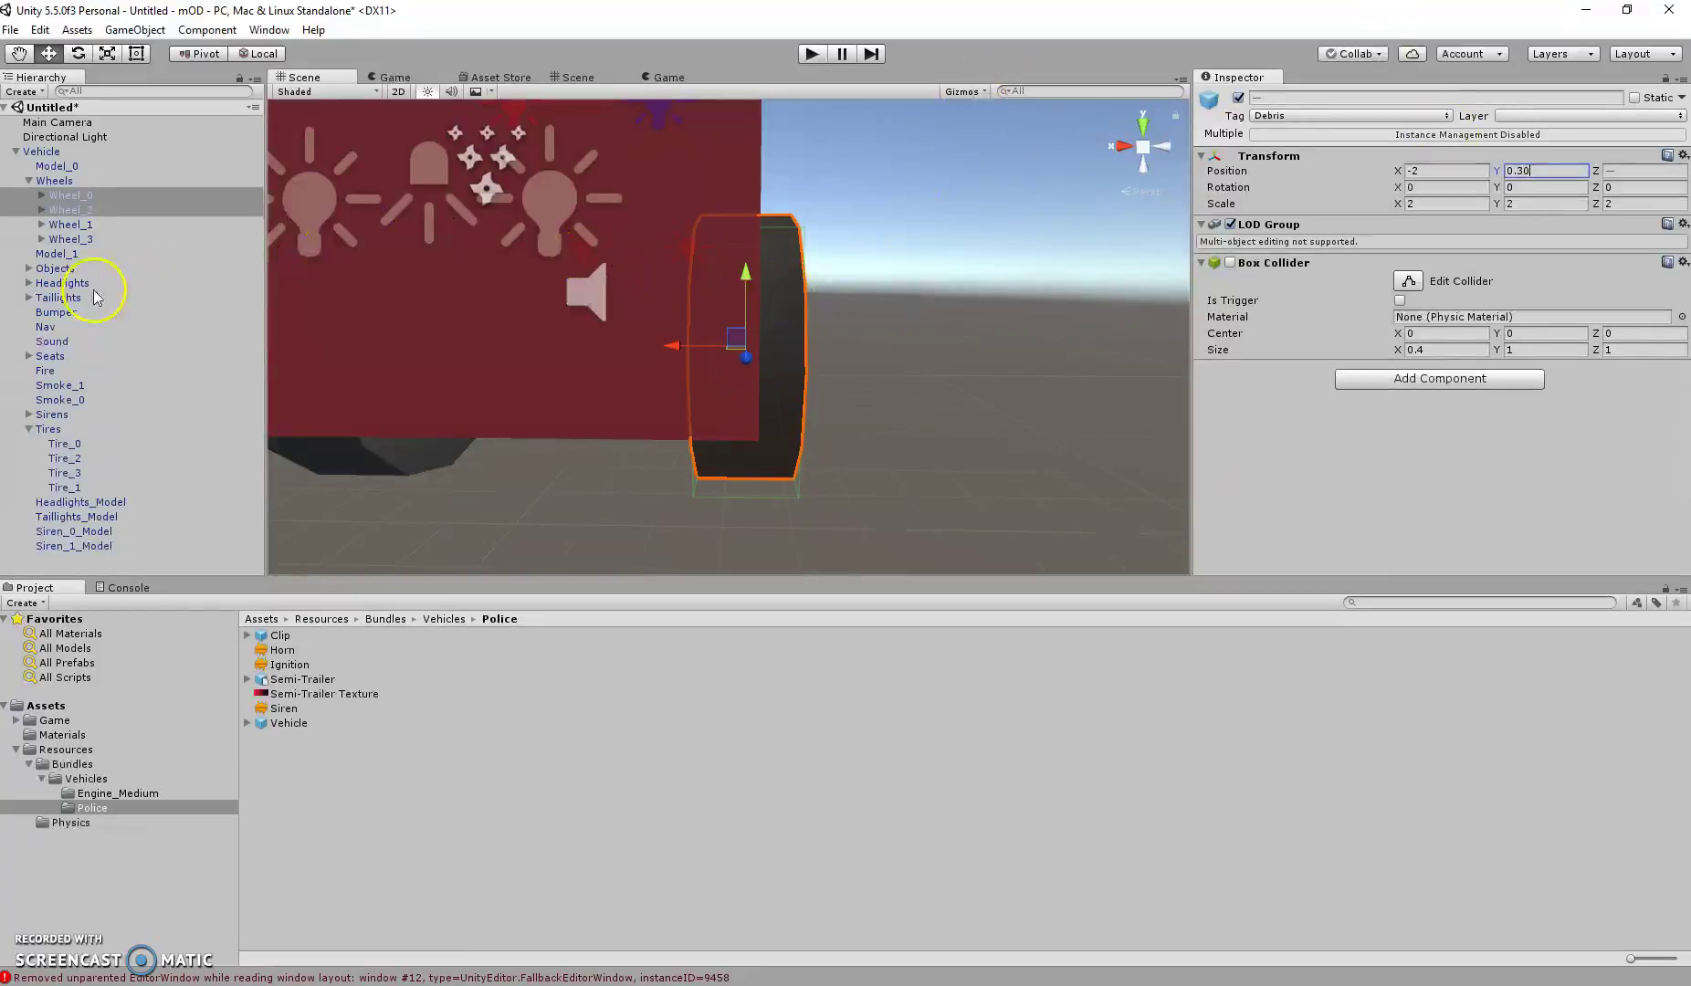
Set the position of Tire_0 and Tire_2 to -2 on X and 0.30 on Y, and check their colliders against the wheels.
left_click(66, 444)
left_click(66, 458, "ctrl")
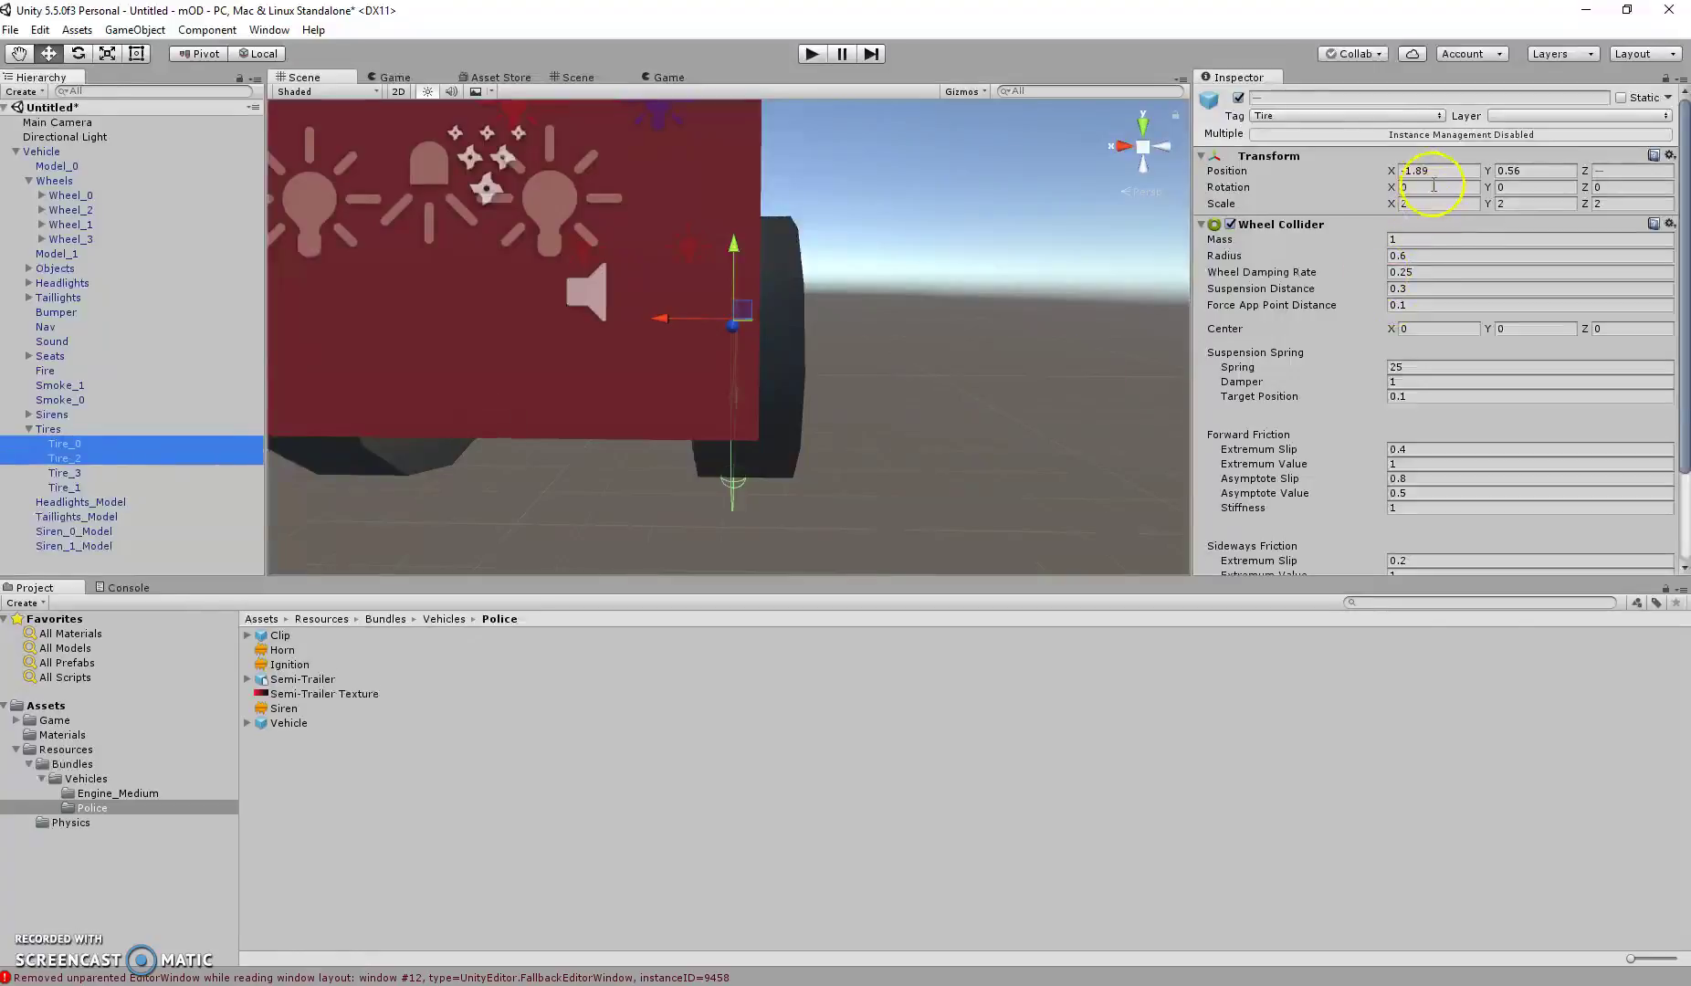
left_click(1425, 172)
type("-2")
left_click(1527, 172)
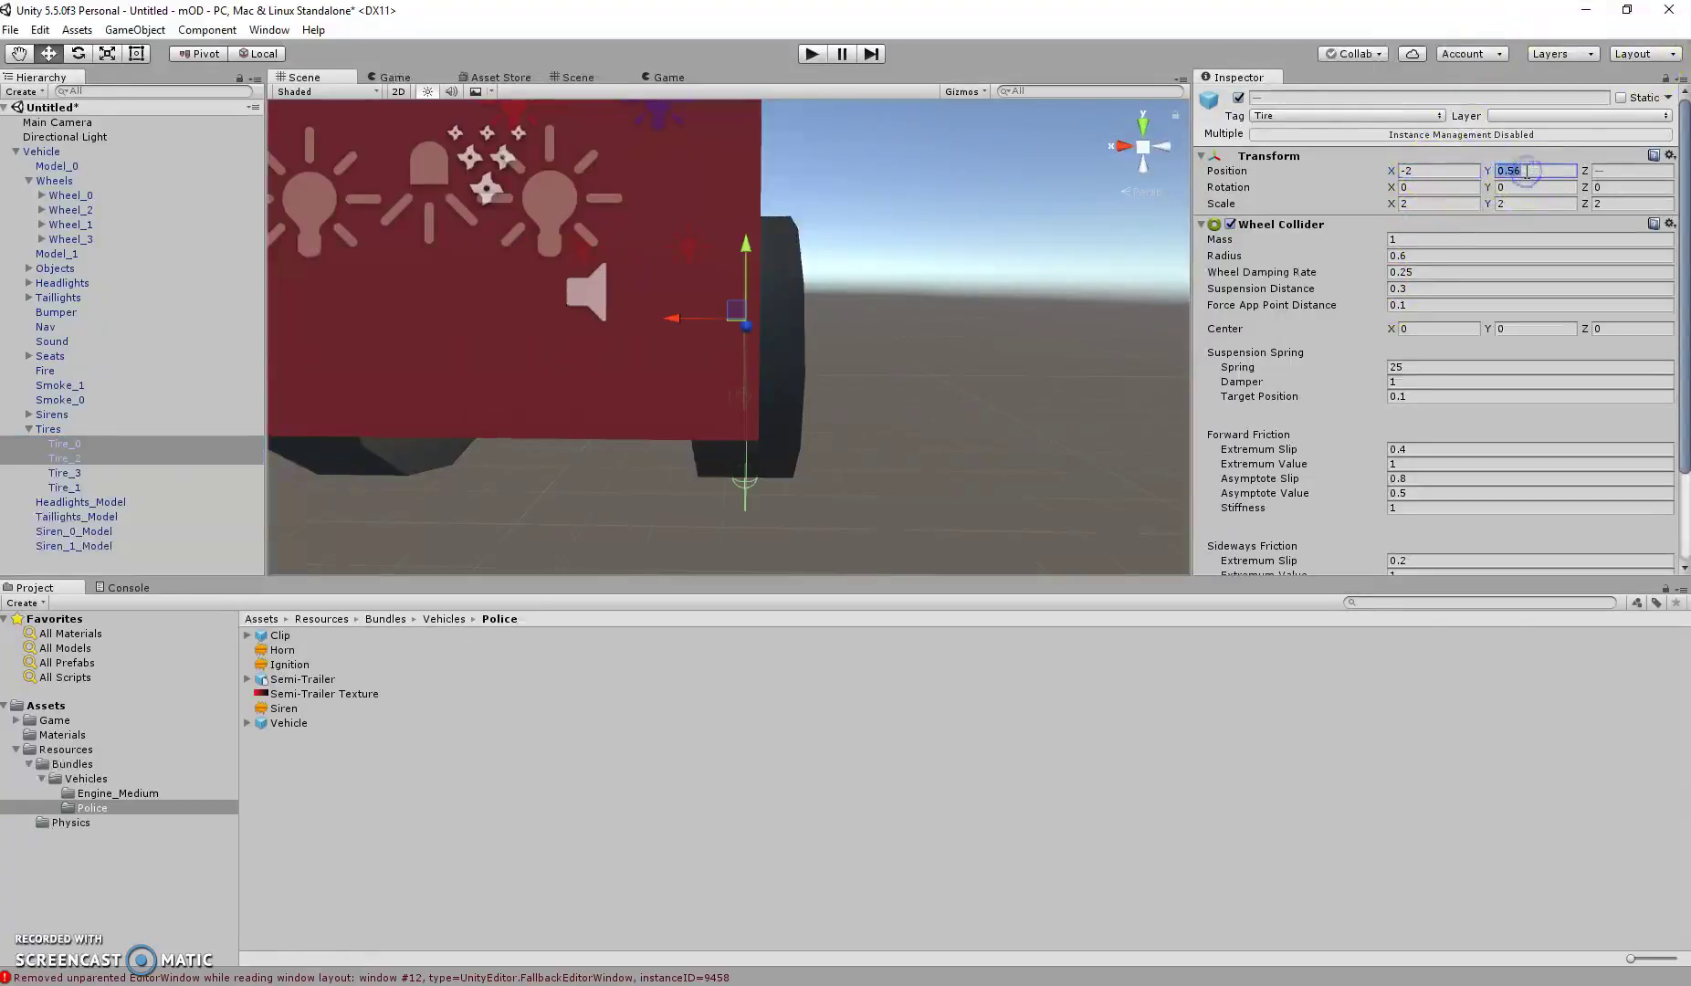
type("0.30")
scroll(865, 383, "down", 4)
right_click_drag(853, 468, 611, 523)
key("w")
key("d")
left_click_drag(610, 524, 438, 476, "alt")
left_click(611, 283)
left_click(1586, 238)
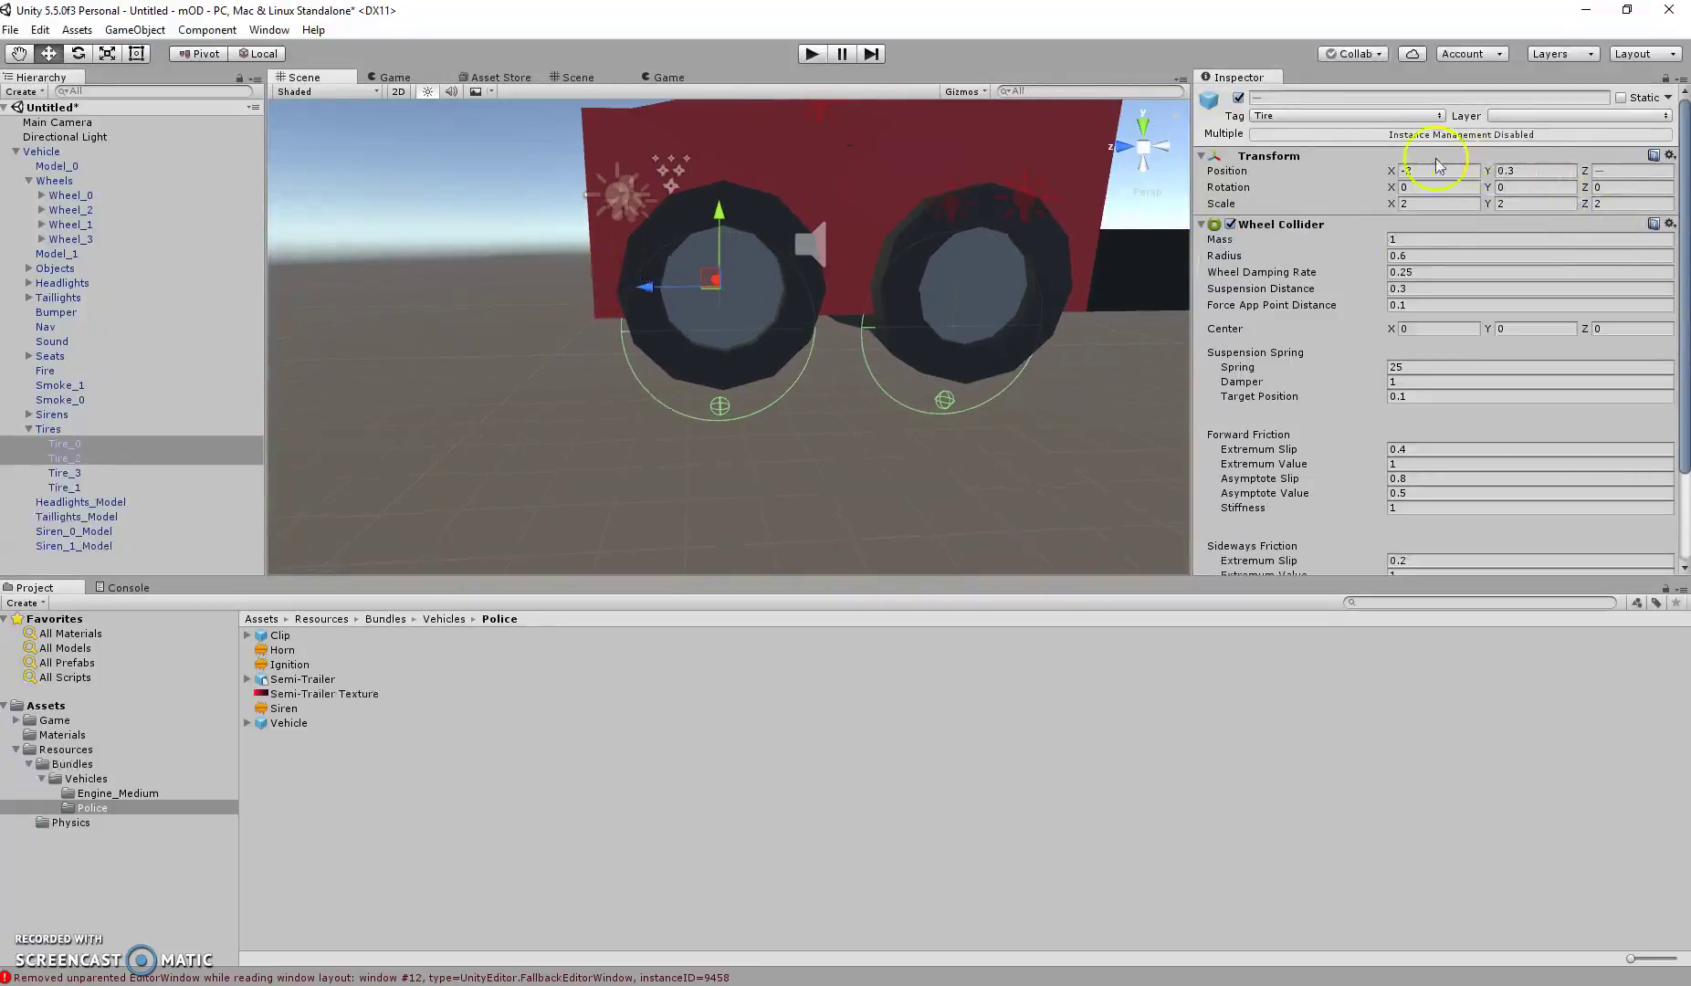
Raise Tire_0 and Tire_2 to 0.82 on Y and check their colliders against the wheels from several sides.
left_click_drag(710, 237, 713, 195)
right_click_drag(713, 191, 704, 225)
key("w")
left_click_drag(737, 142, 1170, 133)
key("ctrl+z")
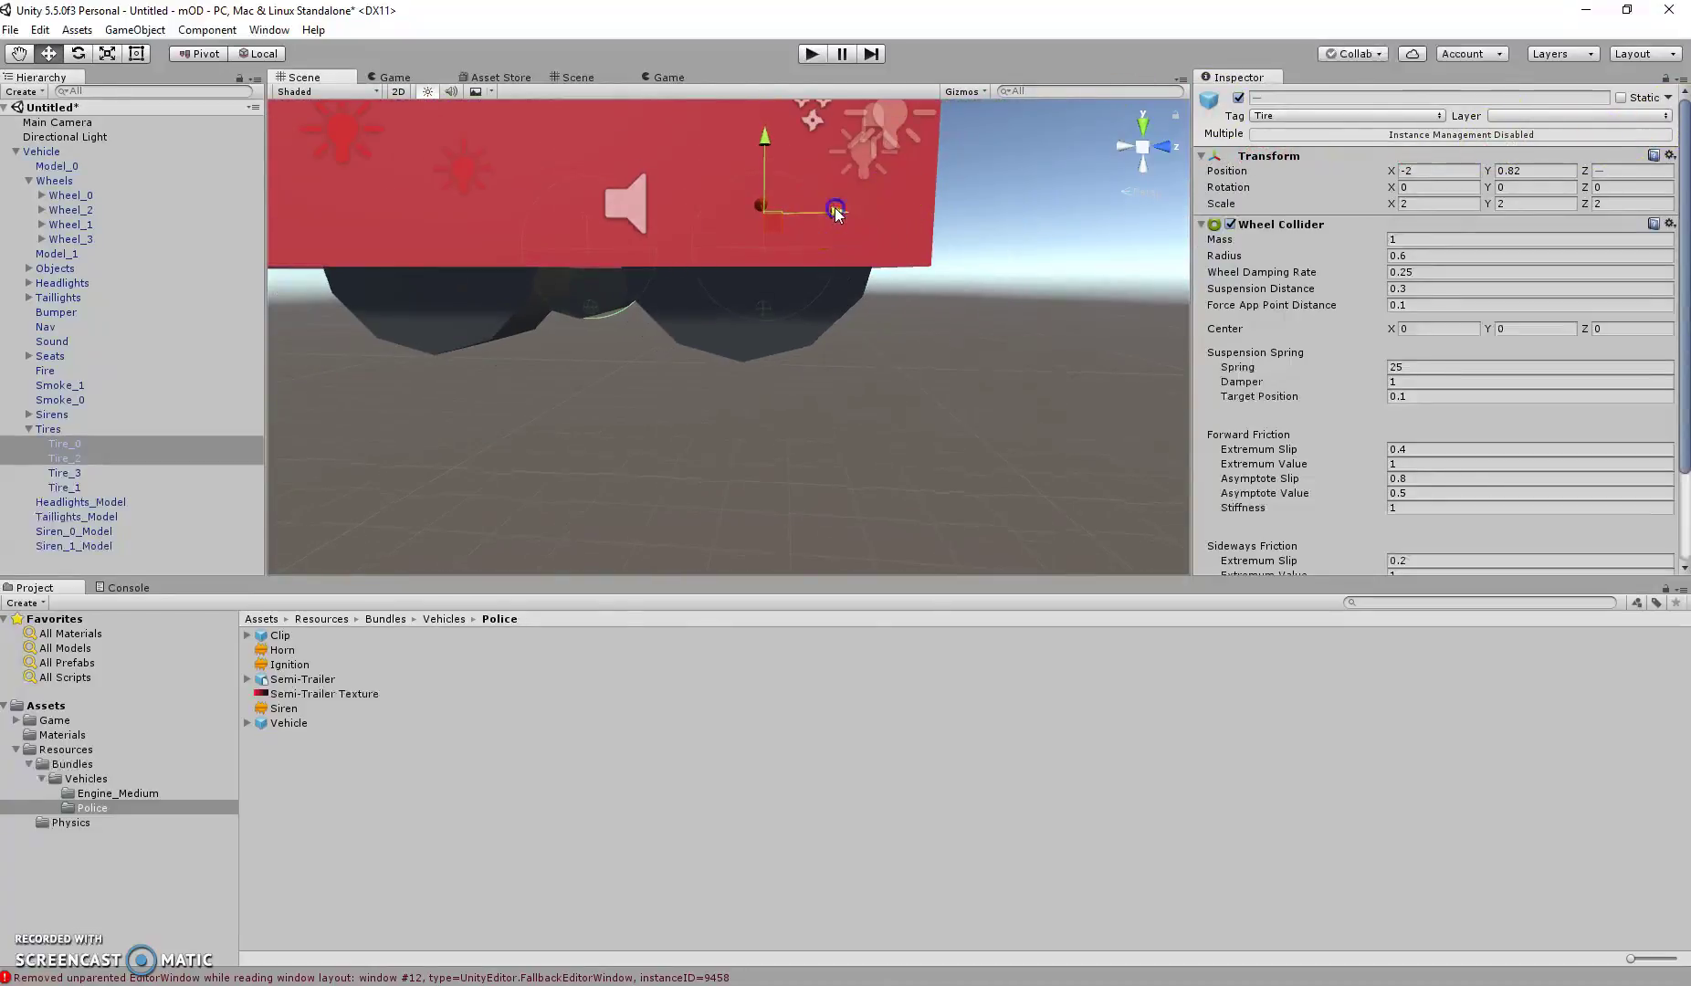
left_click_drag(832, 211, 410, 271, "alt")
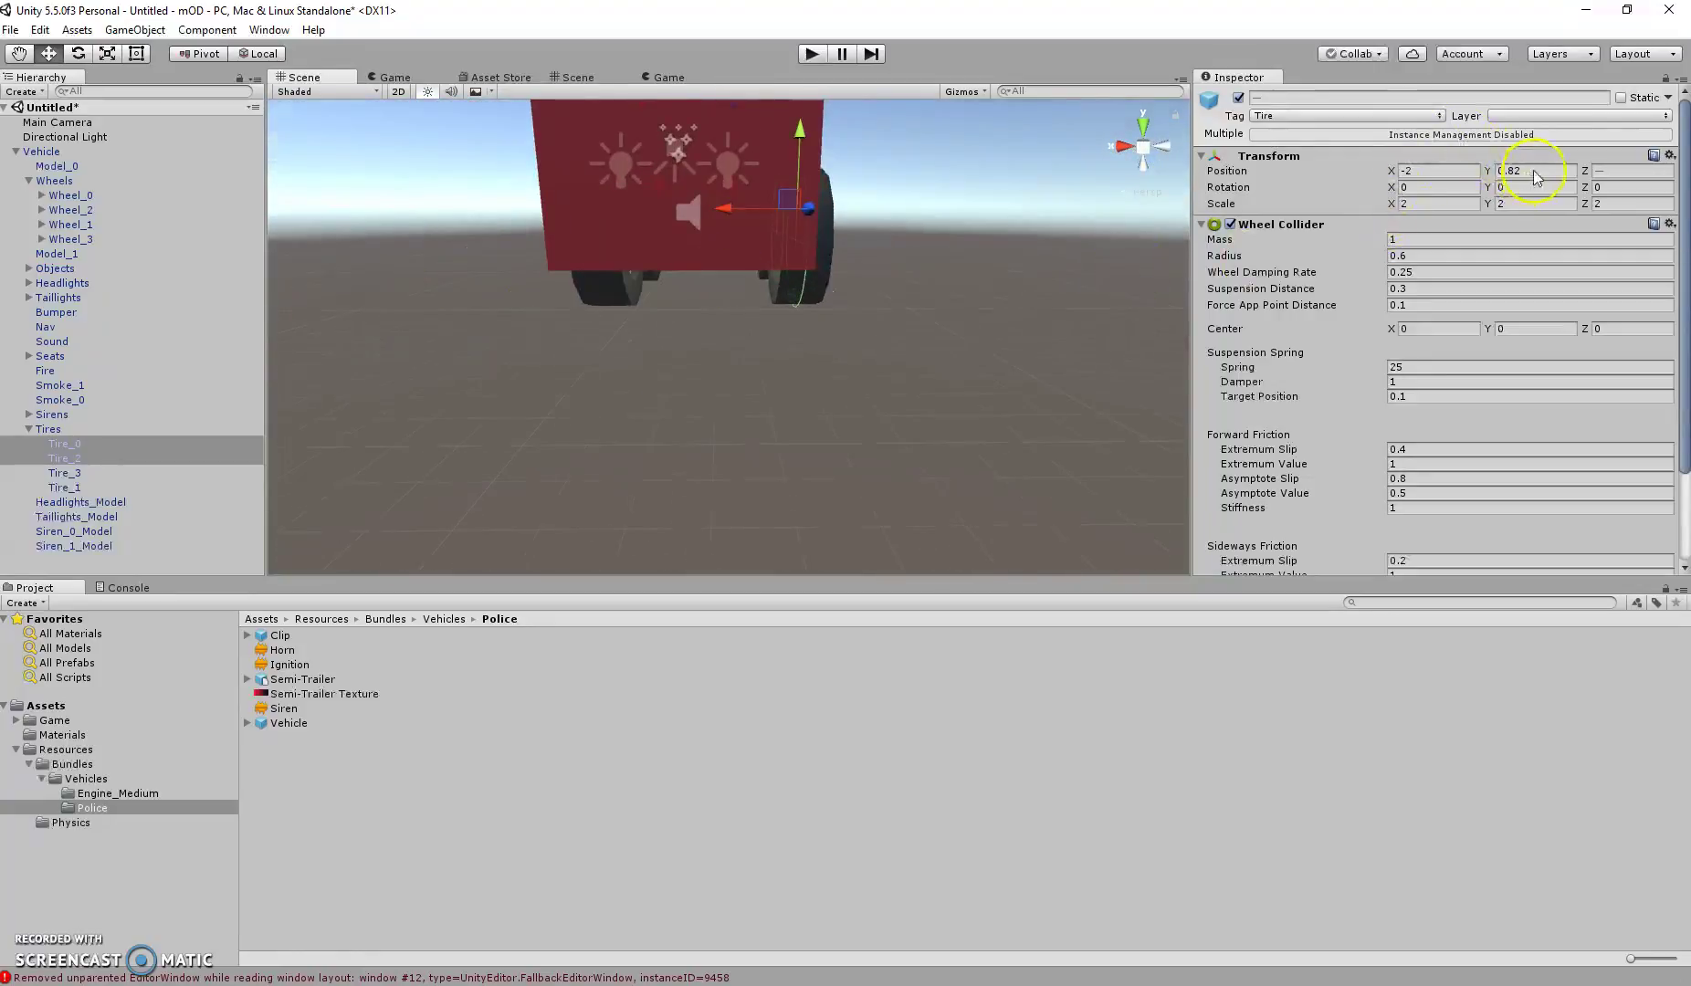
left_click_drag(895, 215, 544, 229, "alt")
scroll(538, 231, "down", 5)
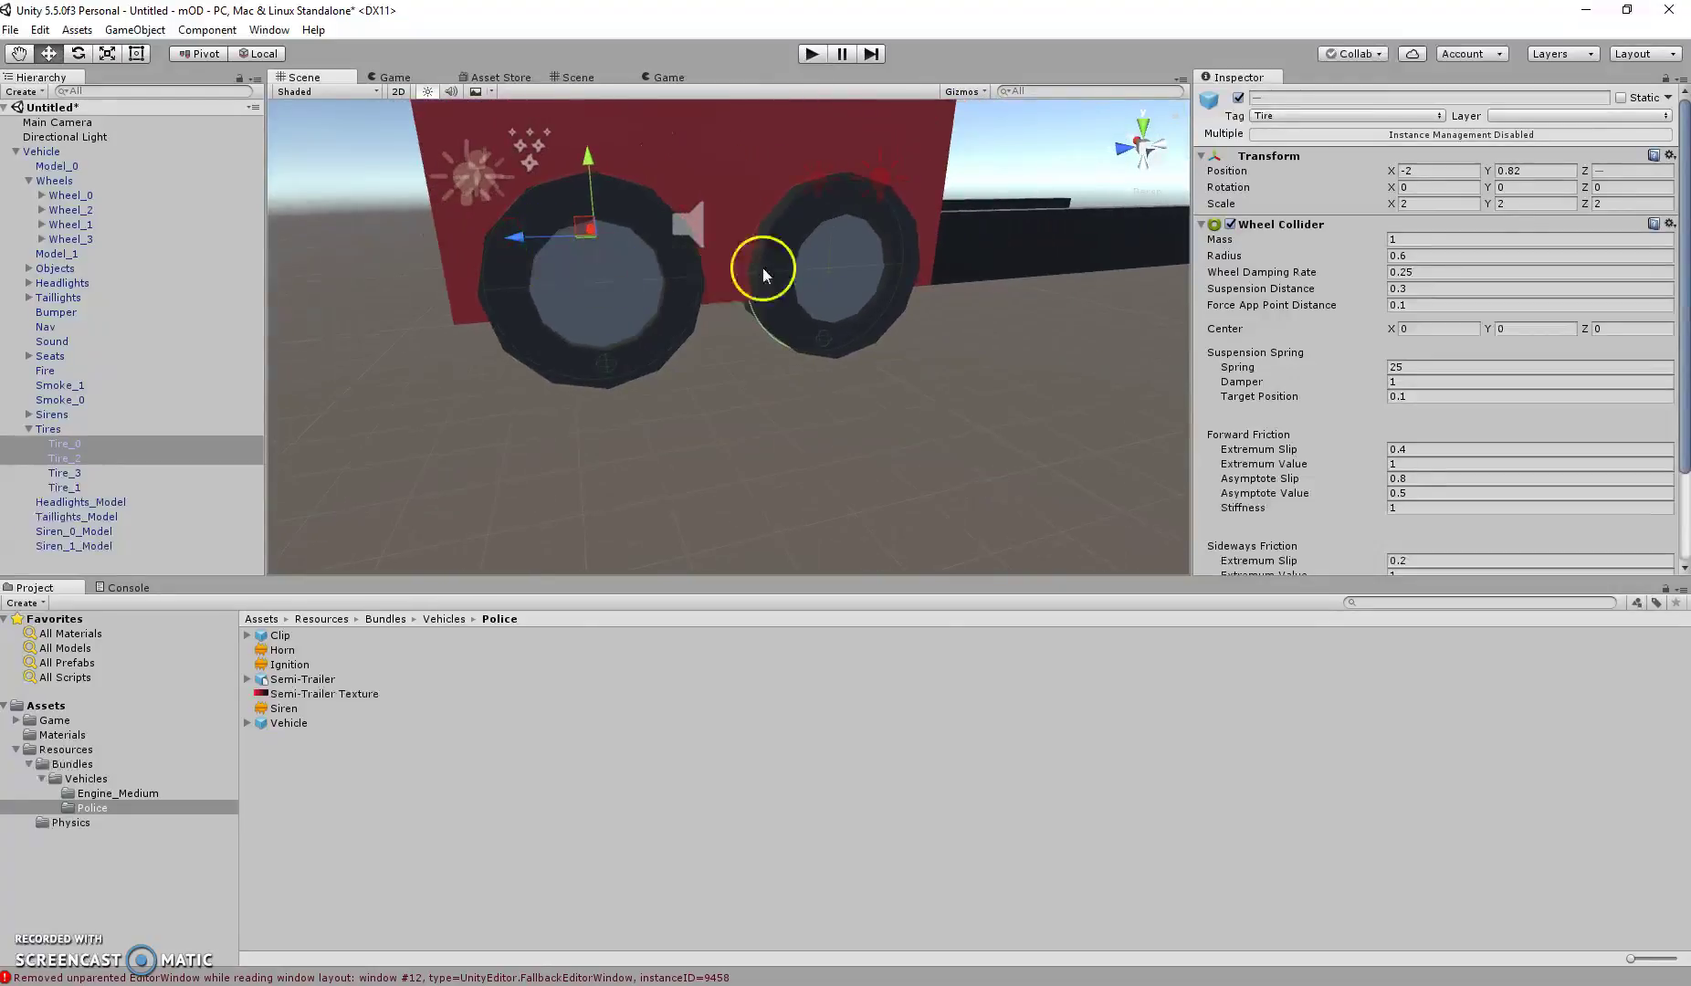
left_click_drag(780, 268, 1223, 224, "alt")
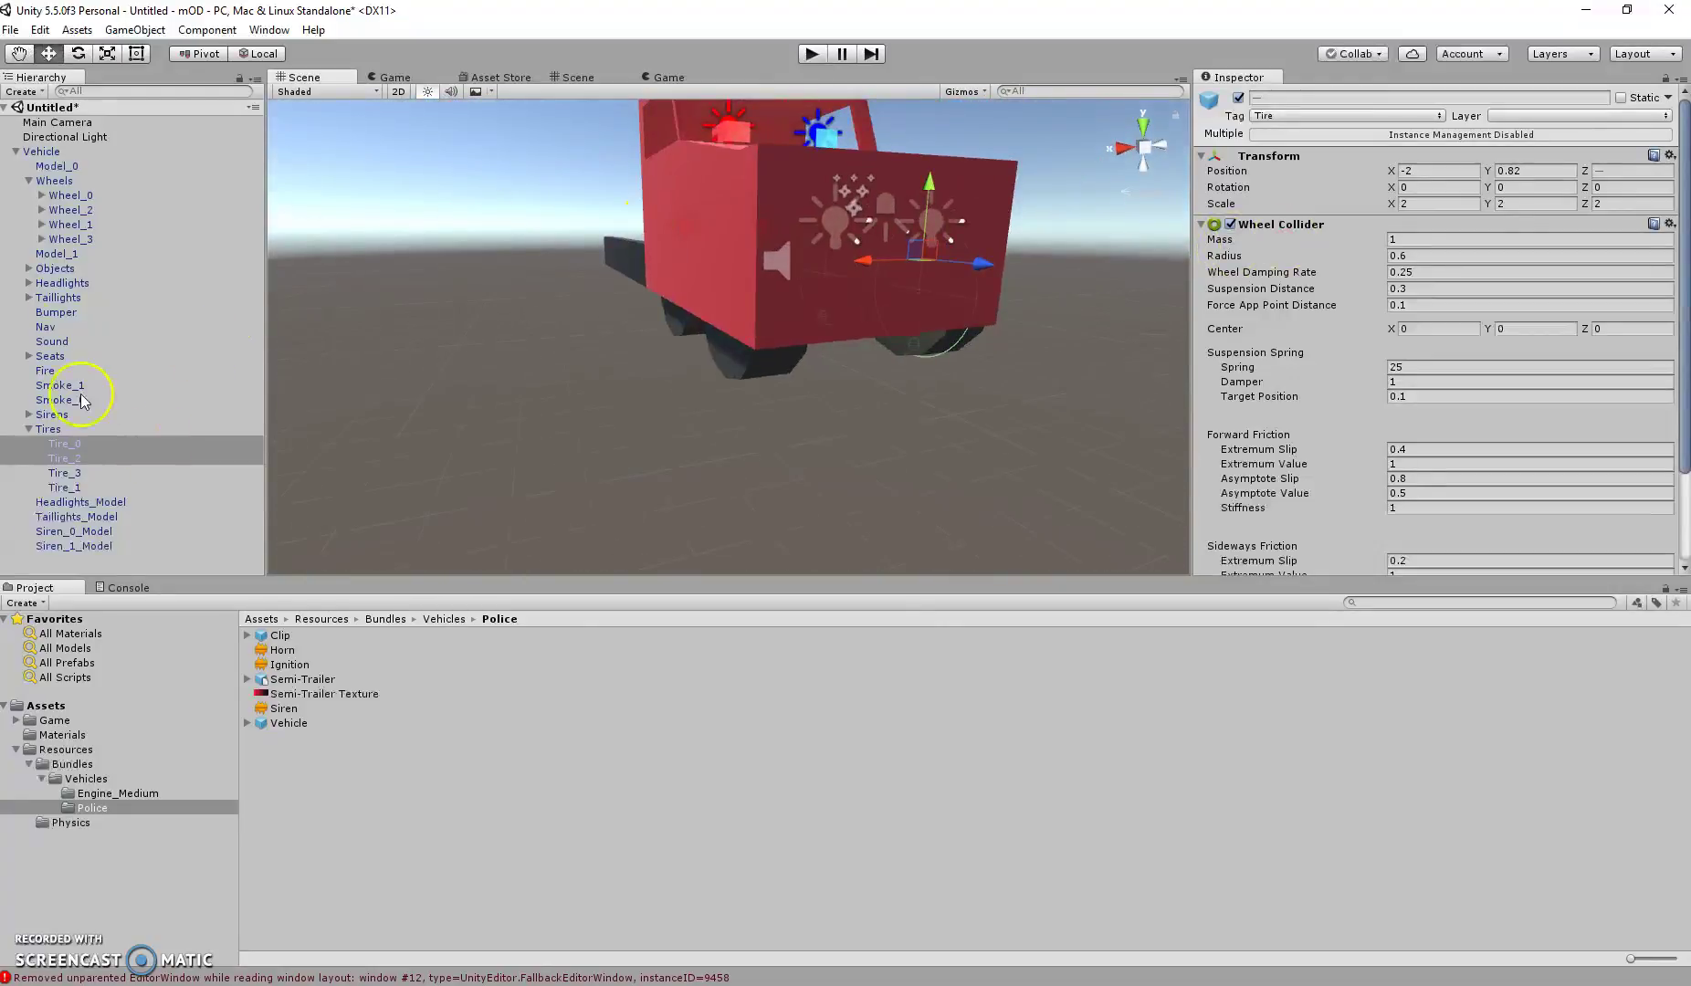
Set the X position of Wheel_1 and Wheel_3 to 2 and check their placement beside the truck body.
left_click(71, 224)
left_click(70, 238, "ctrl")
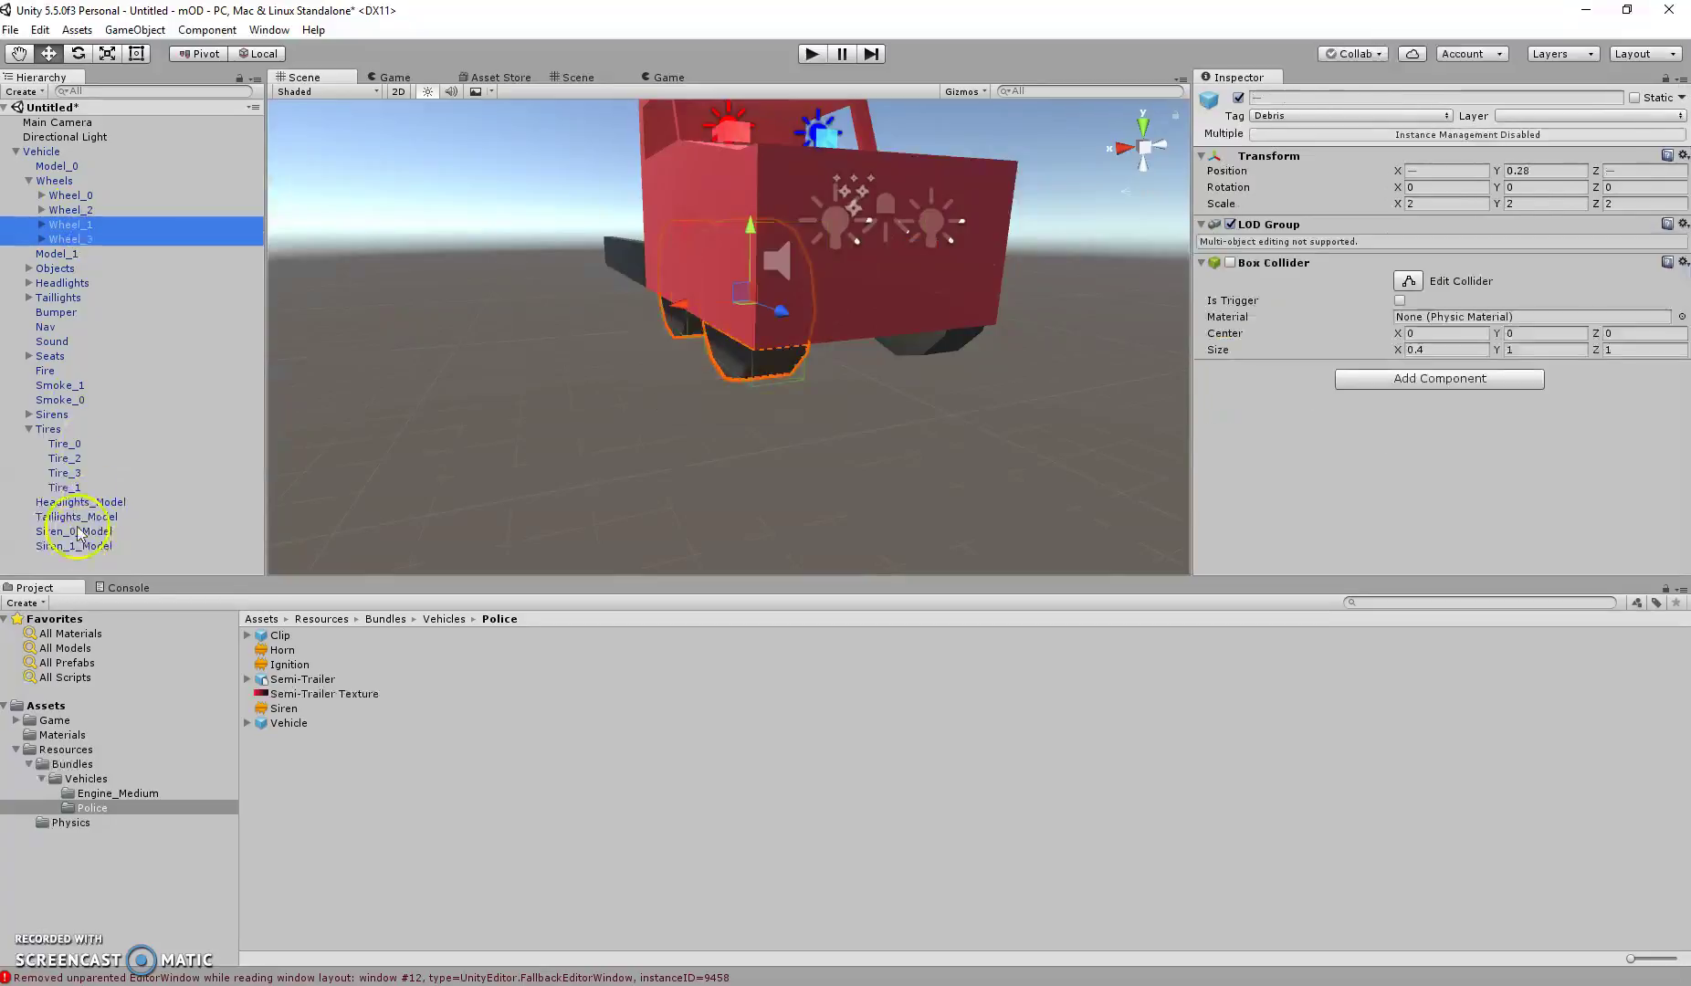
left_click(1456, 177)
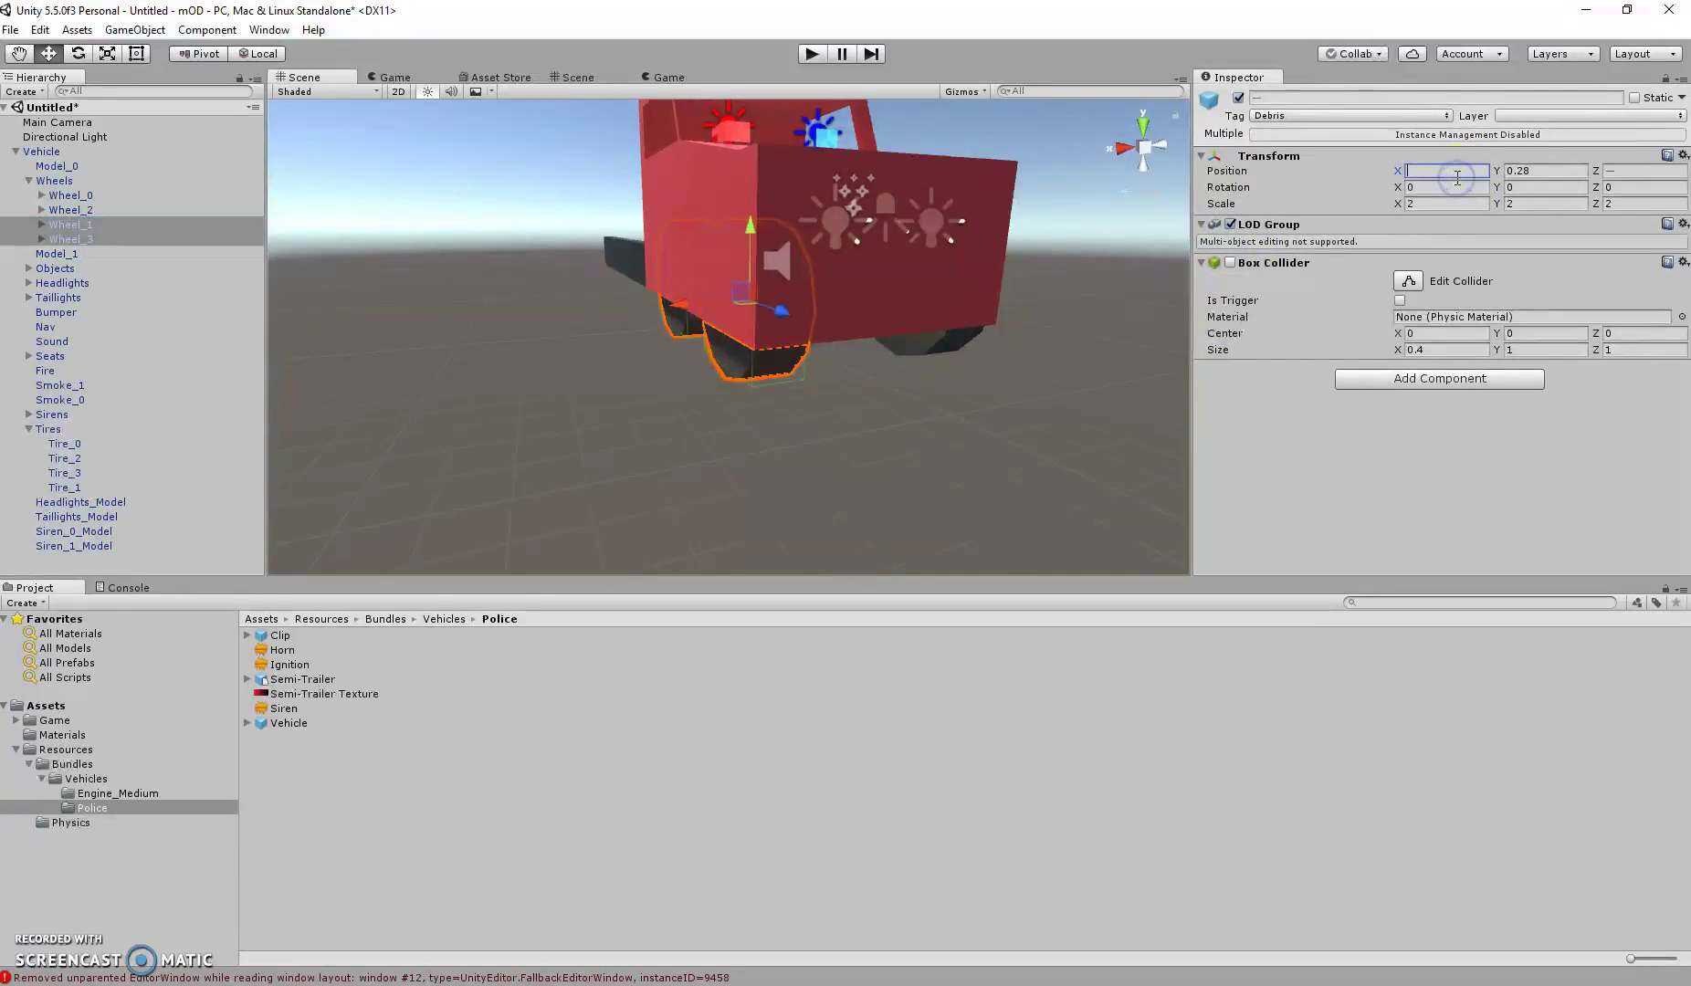
type("2")
key("Return")
left_click_drag(895, 351, 1106, 396, "alt")
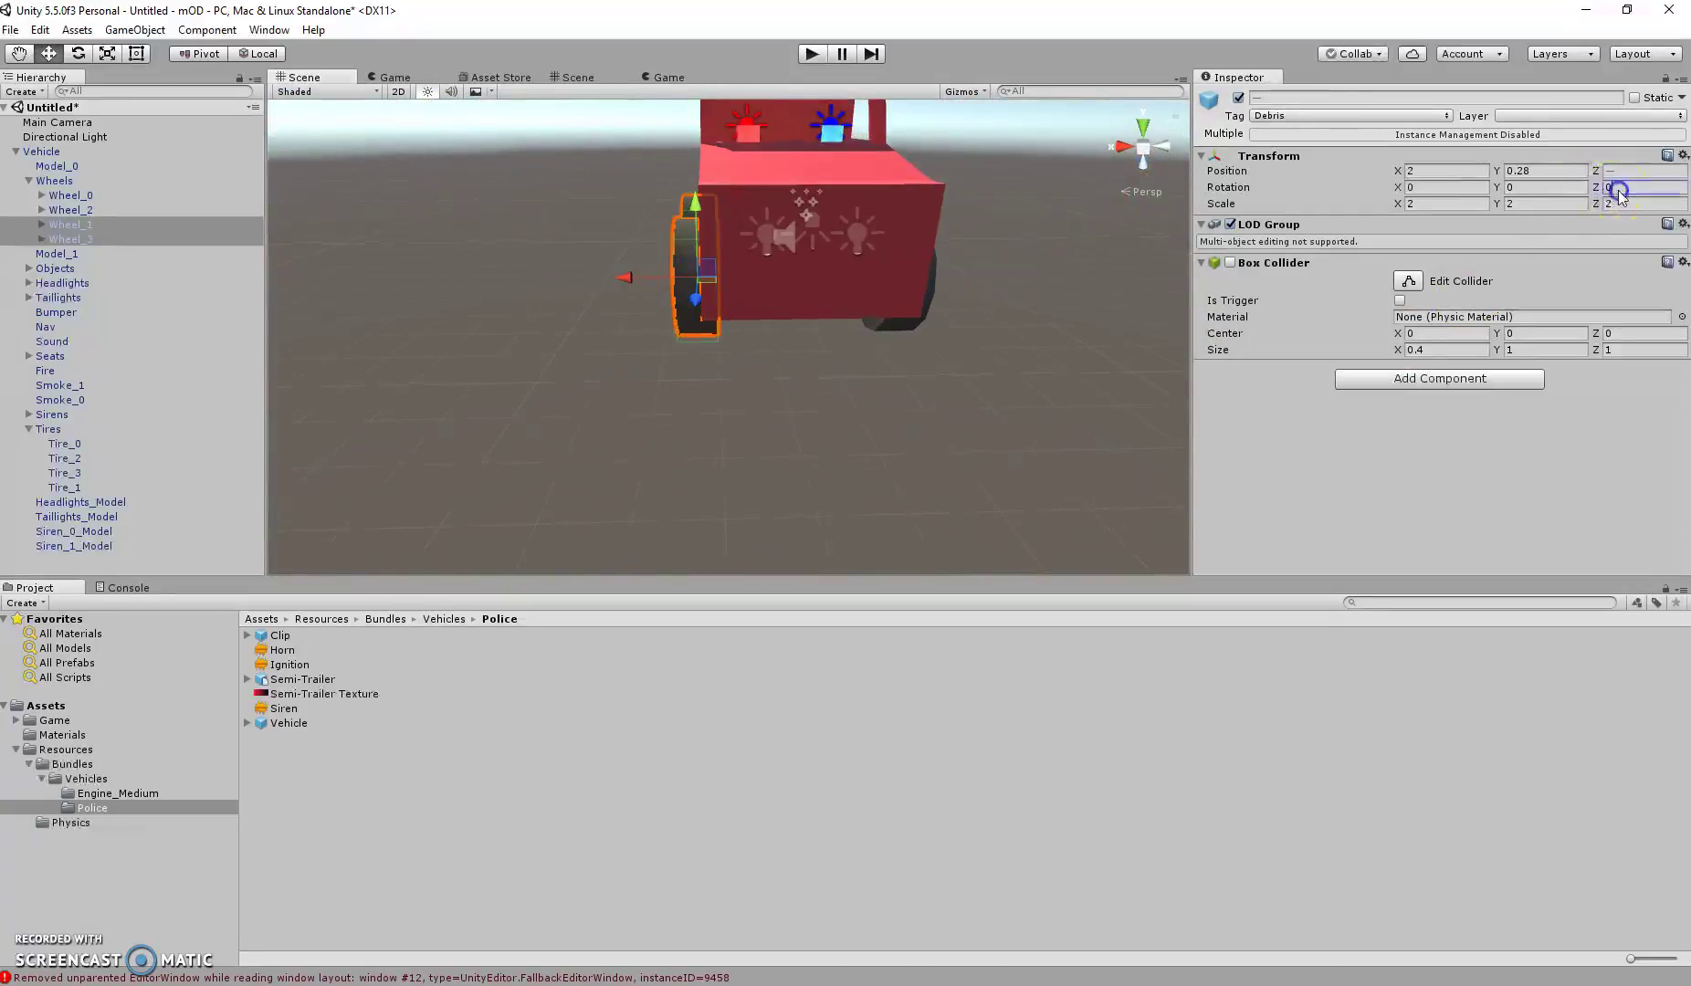
Rotate Wheel_1 and Wheel_3 by 180 on Z so their outer faces point away from the truck body.
type("9")
key("BackSpace")
type("18")
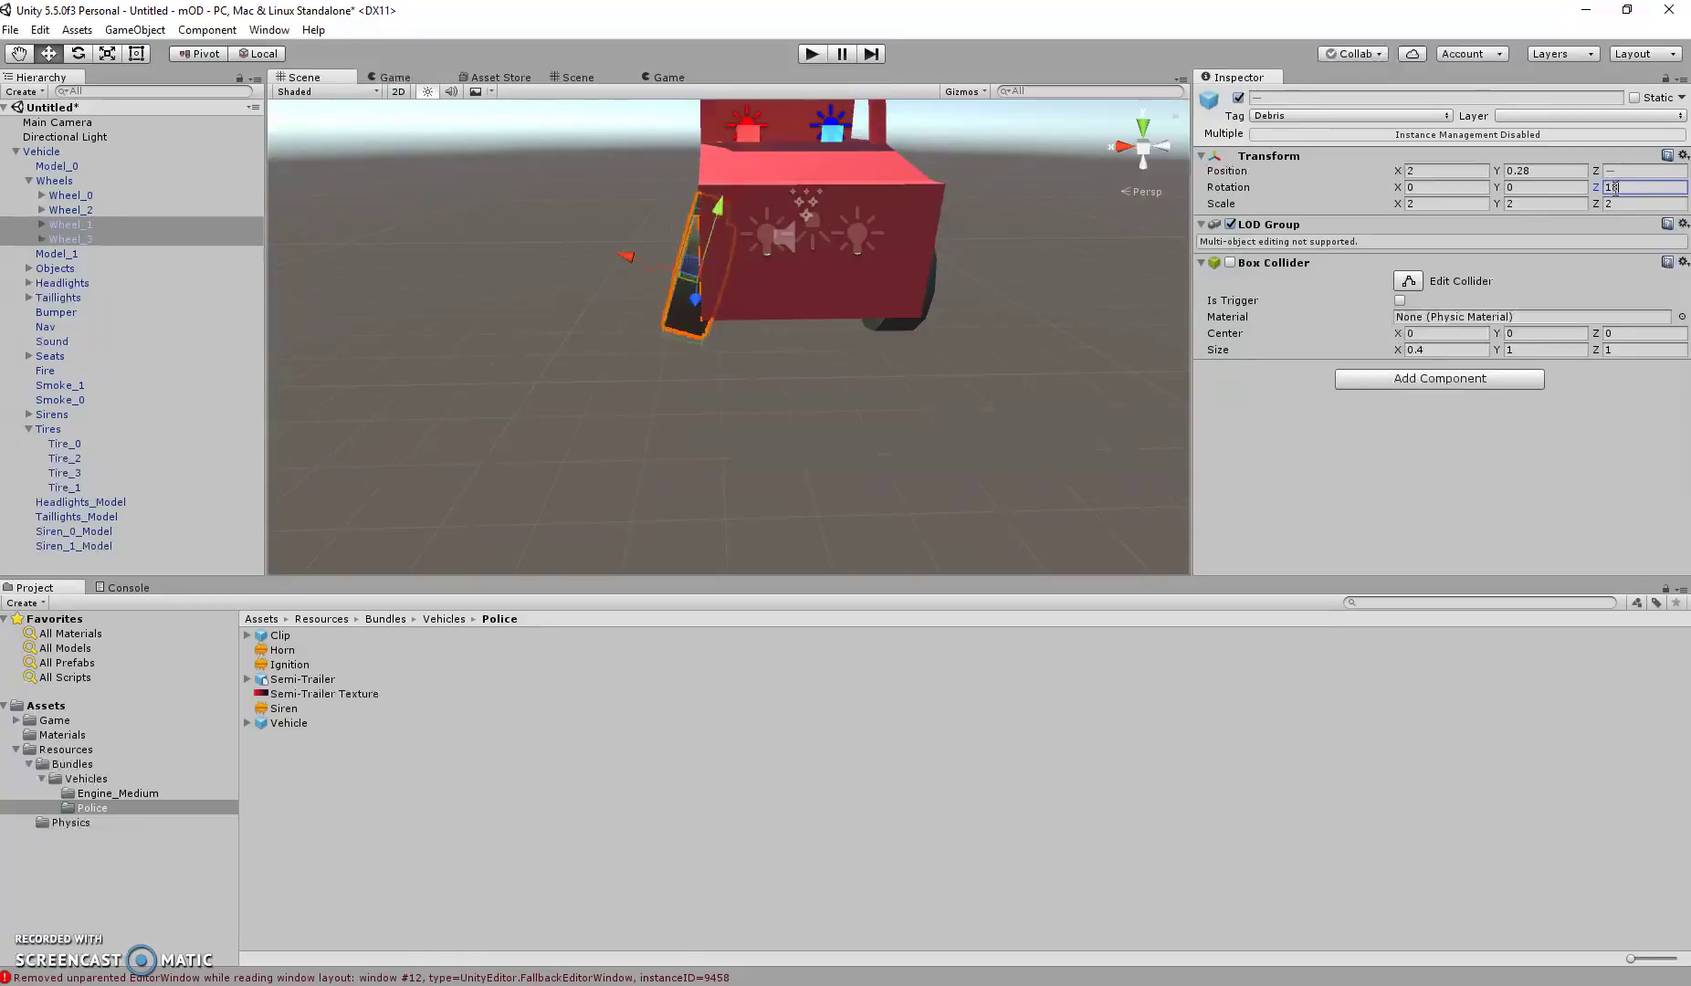
type("0")
left_click_drag(945, 208, 913, 164, "alt")
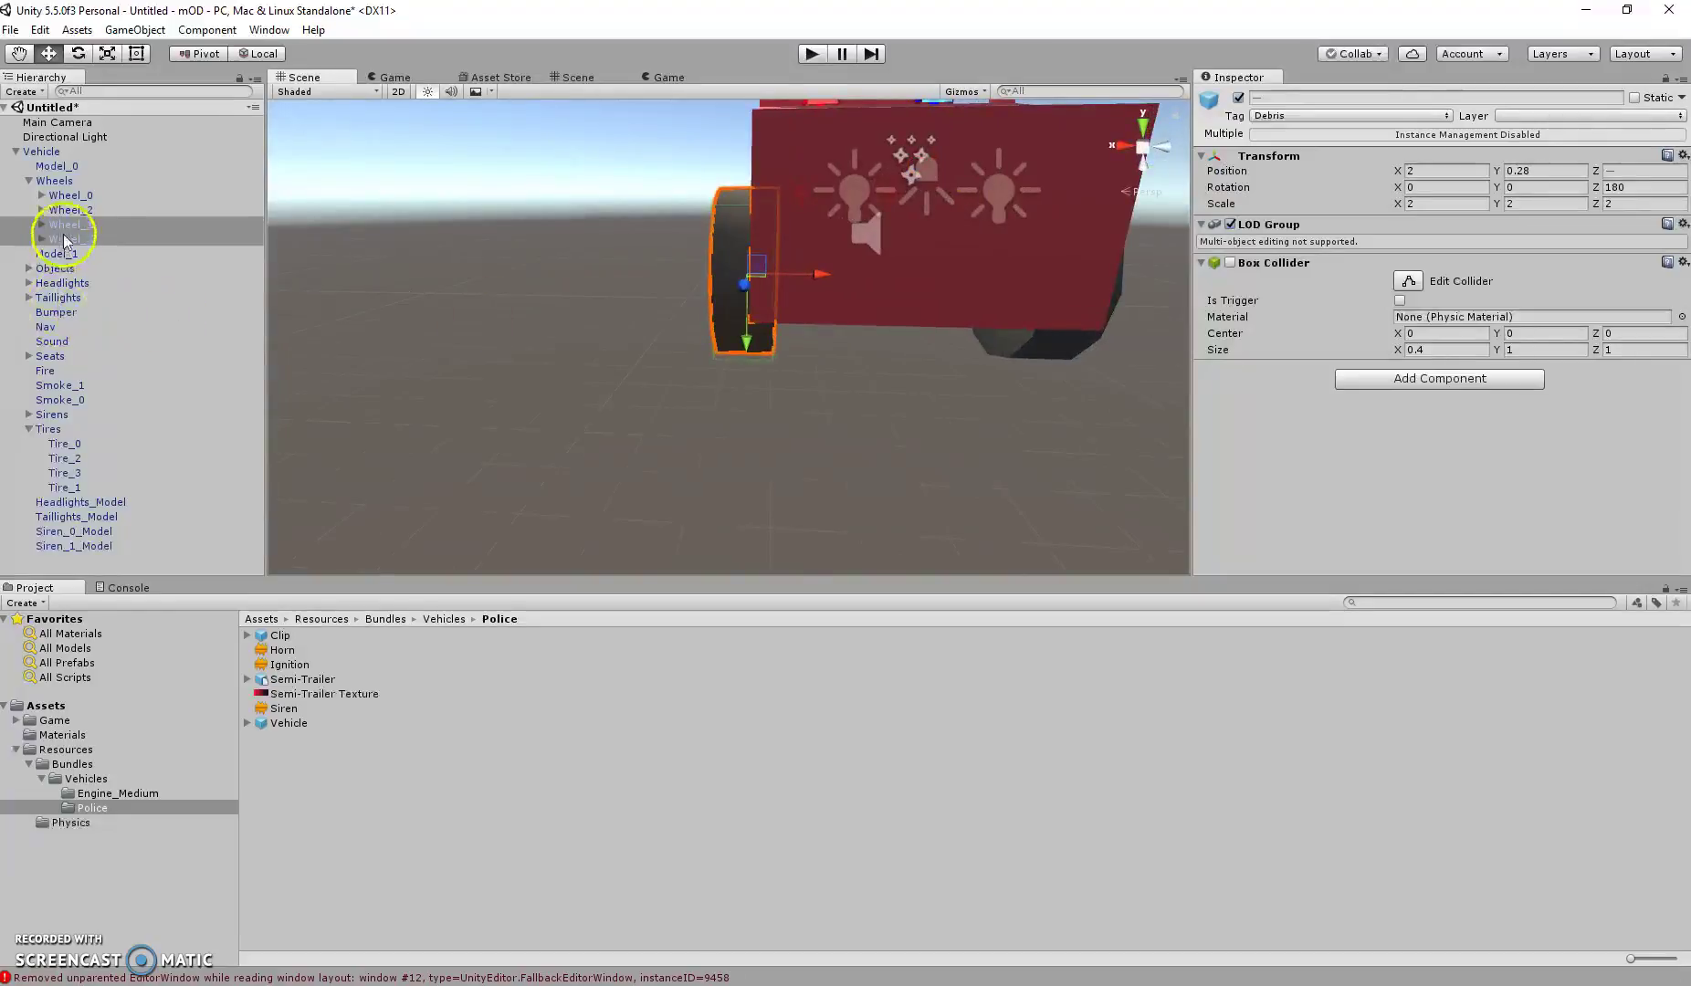
Set the position of Tire_1 and Tire_3 to 2 on X and 0.82 on Y.
left_click(64, 444)
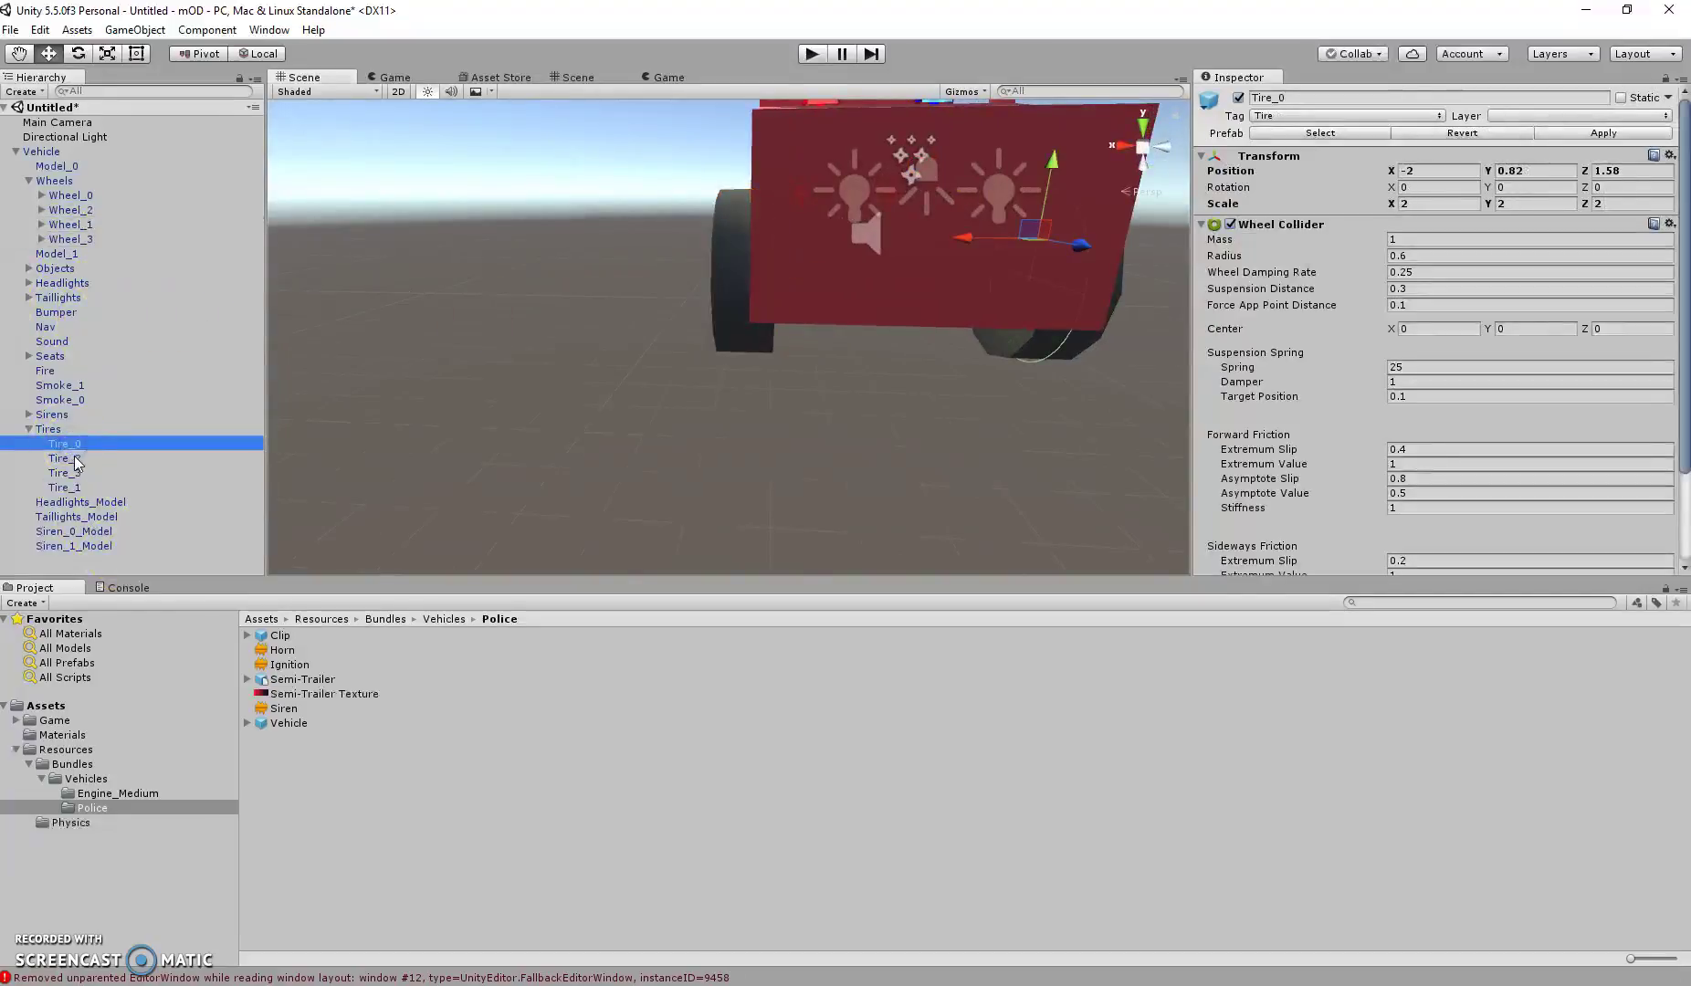
left_click(75, 474)
left_click(82, 494, "ctrl")
left_click_drag(753, 365, 804, 361, "alt")
left_click(1425, 171)
type("2")
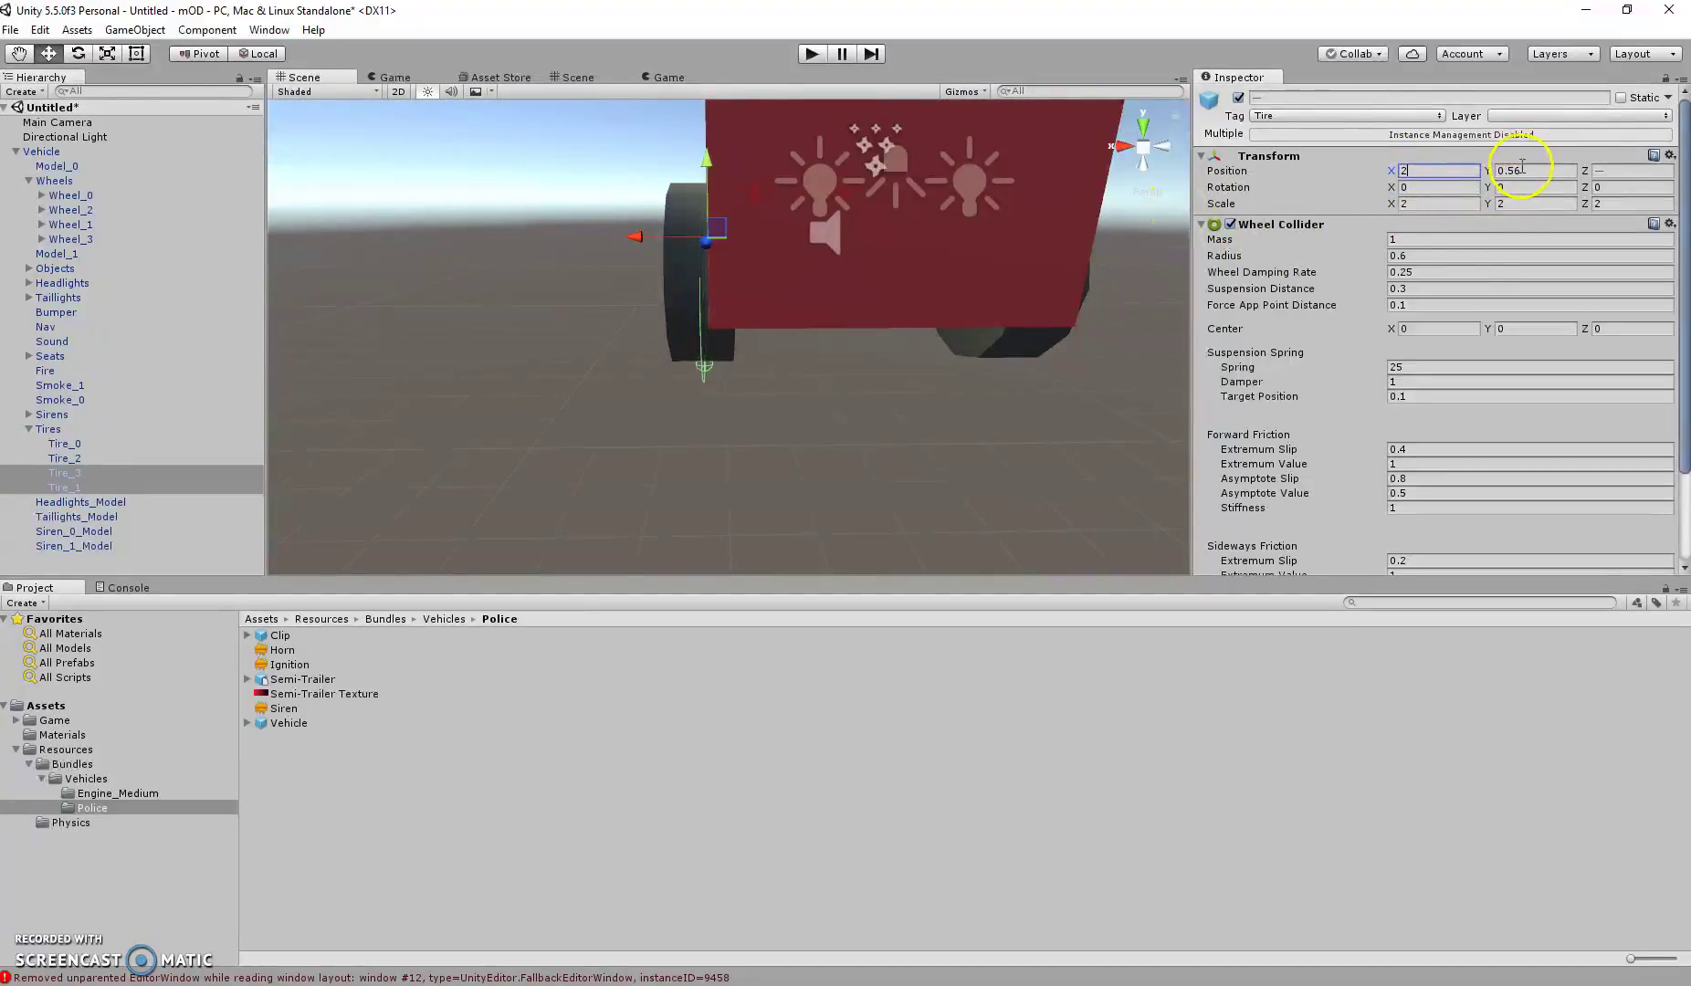
left_click(1524, 170)
type("0.82")
scroll(850, 309, "down", 6)
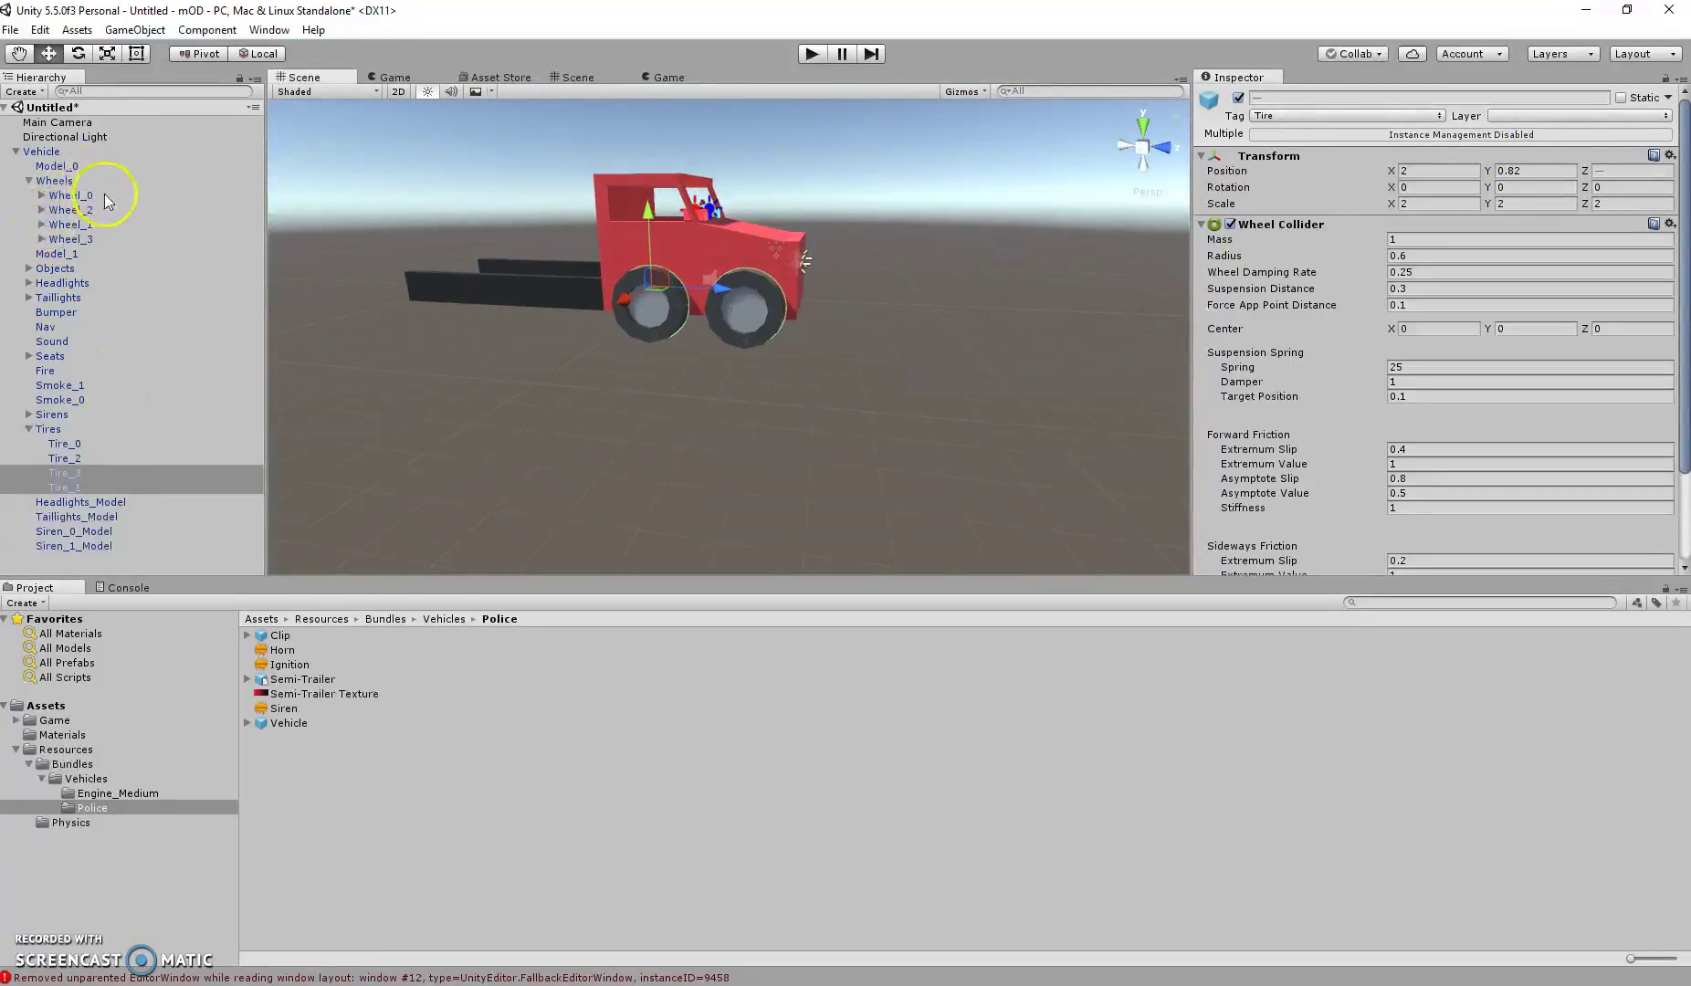
Move Tire_2 and Tire_3 together along Z to the rear end of the truck's black frame.
left_click(82, 195)
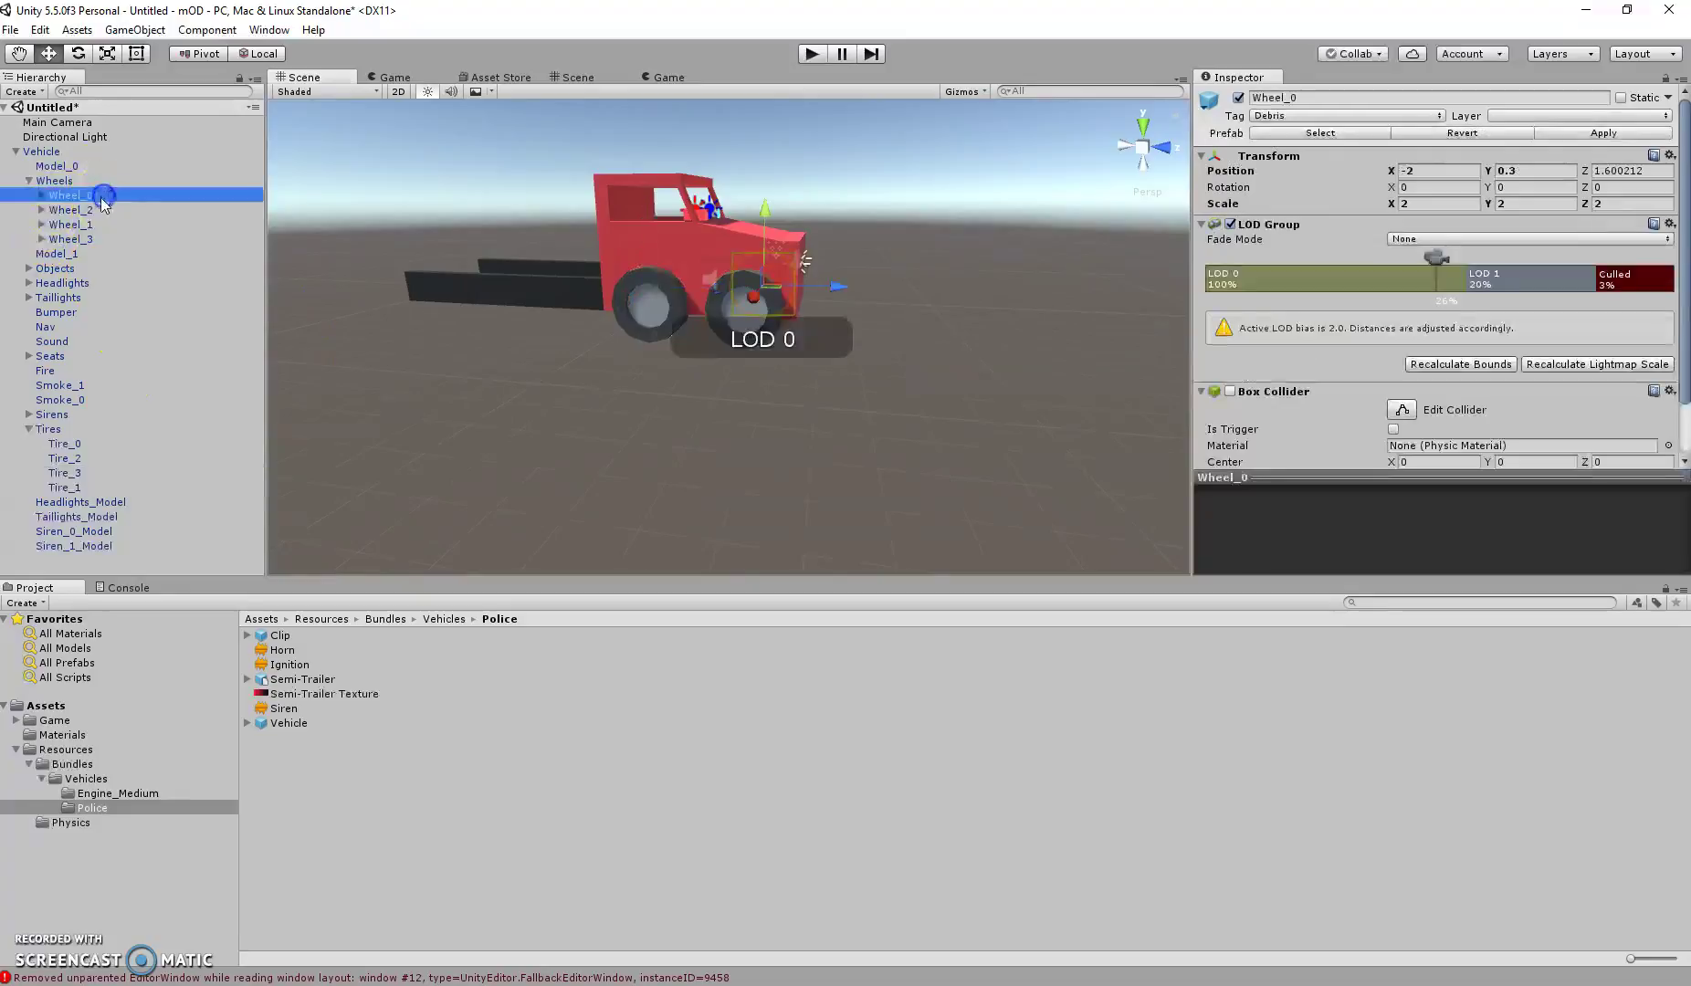
left_click(79, 473)
right_click_drag(559, 423, 522, 430)
left_click(64, 487, "ctrl")
right_click_drag(710, 340, 710, 340)
left_click_drag(711, 341, 722, 340, "alt")
left_click(64, 473)
left_click(64, 458, "ctrl")
key("a")
right_click_drag(416, 399, 433, 397)
left_click_drag(905, 276, 655, 271)
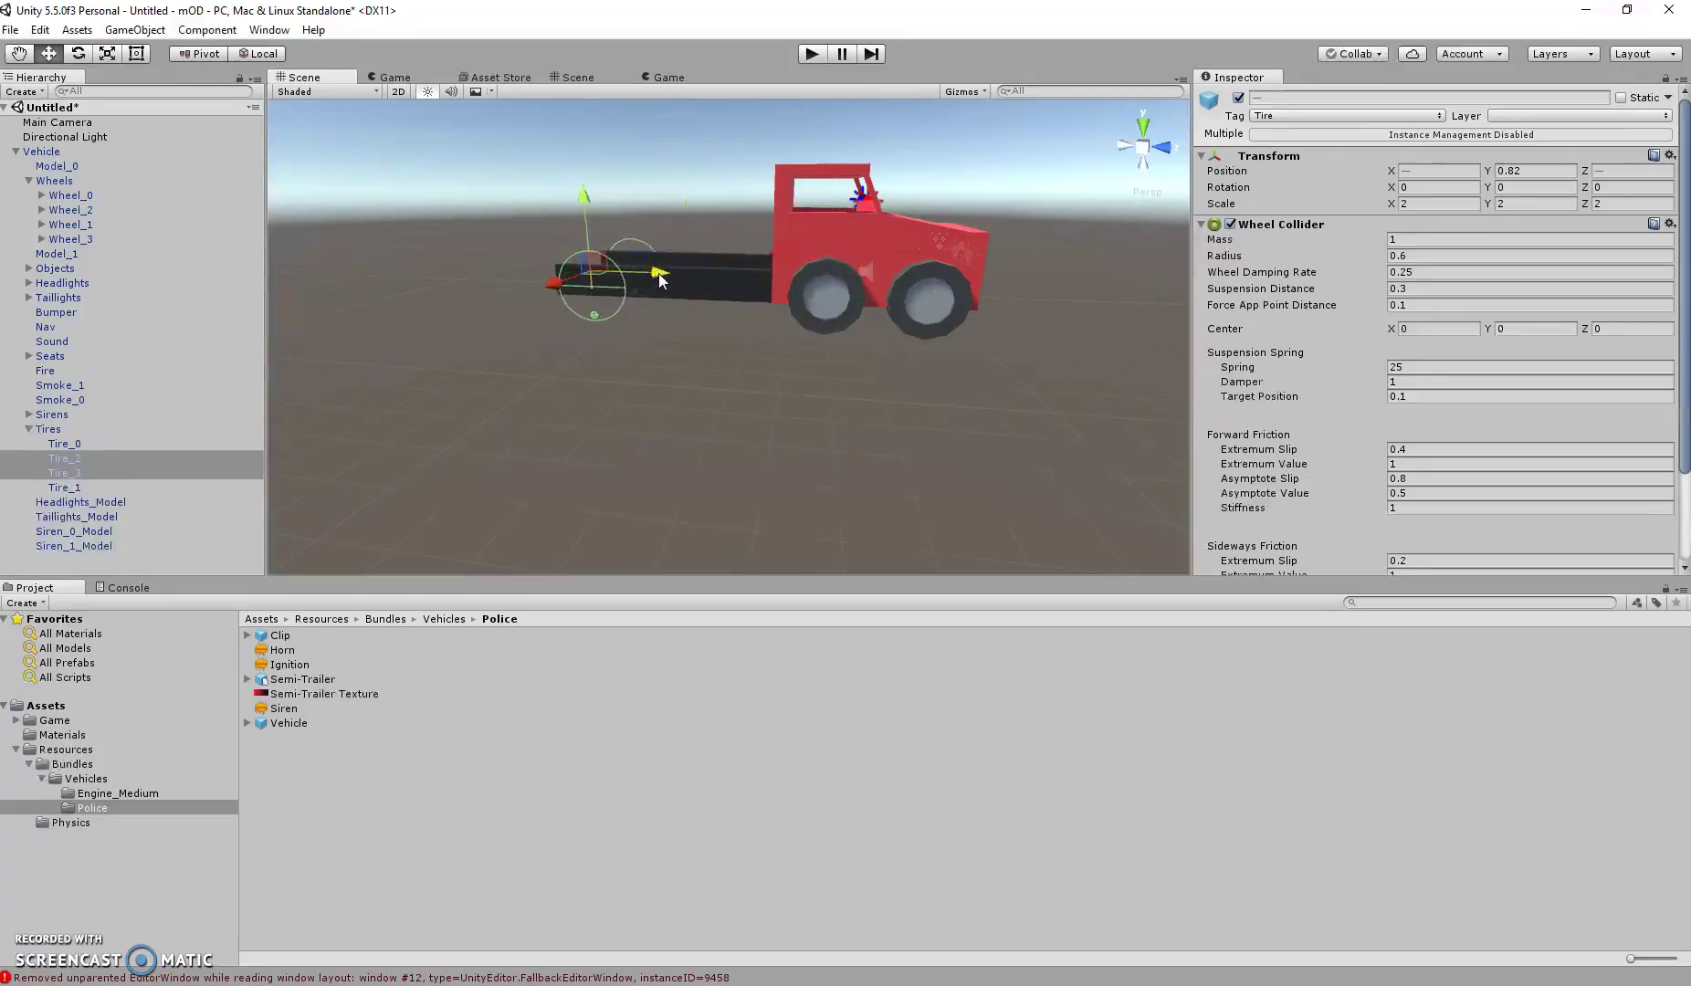
left_click(946, 301)
left_click_drag(652, 270, 648, 271)
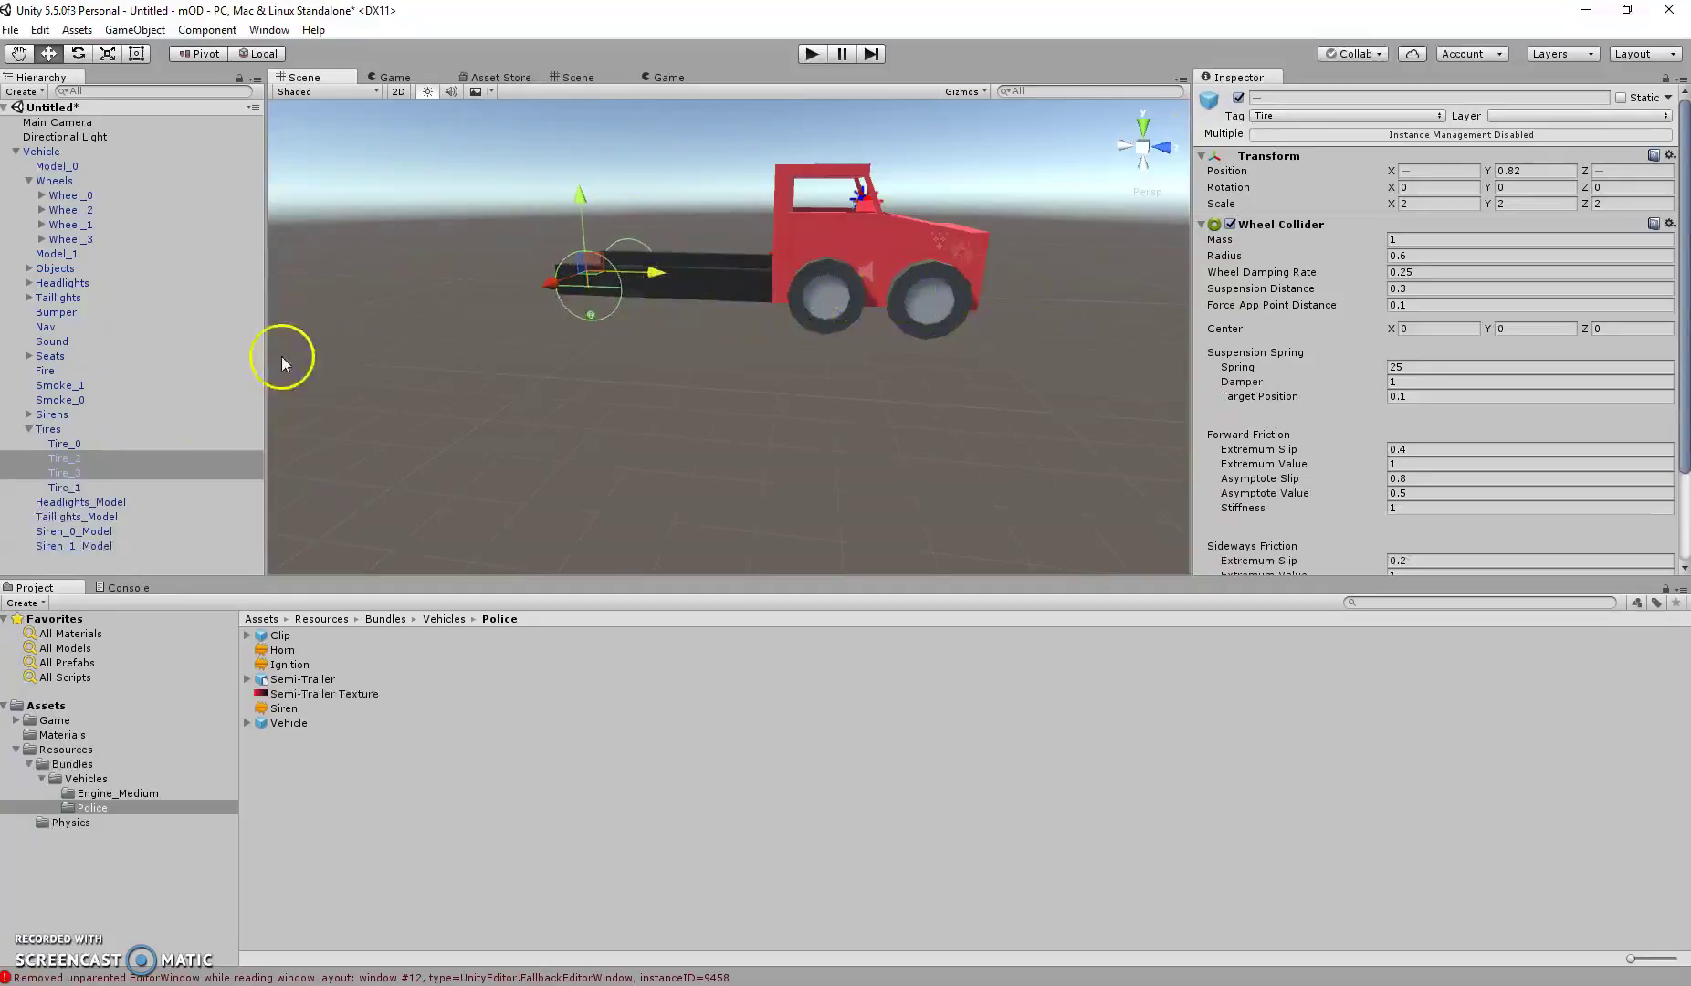
left_click(75, 223)
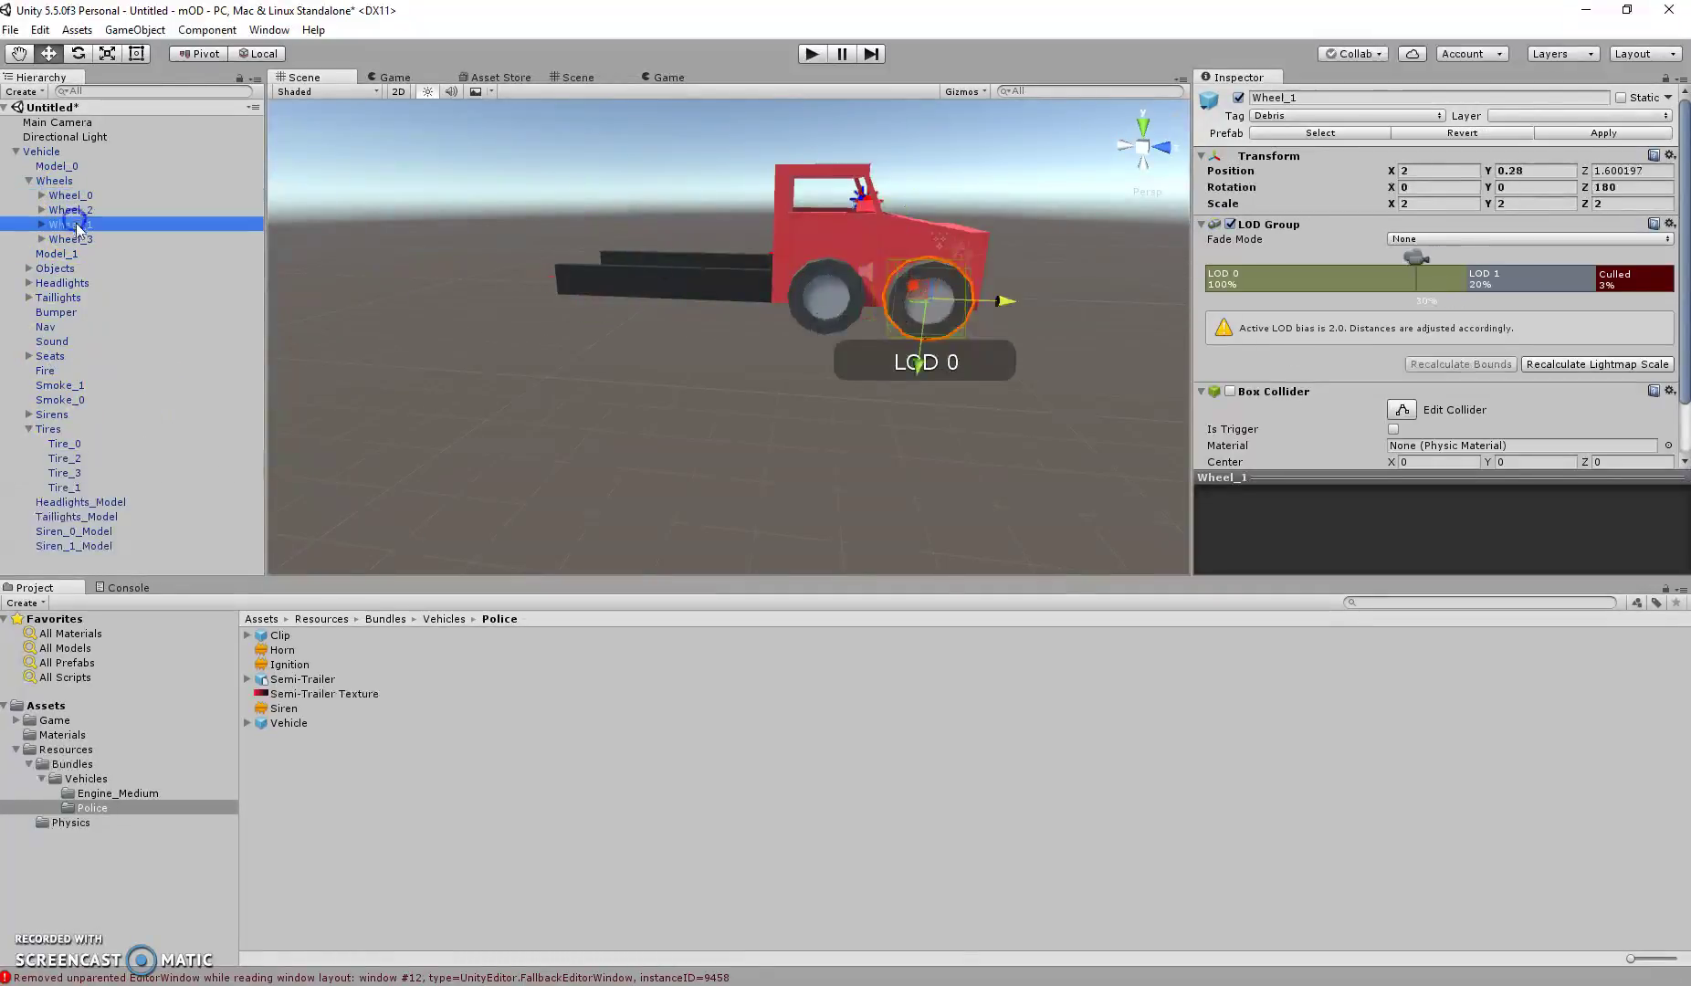
left_click(78, 238, "ctrl")
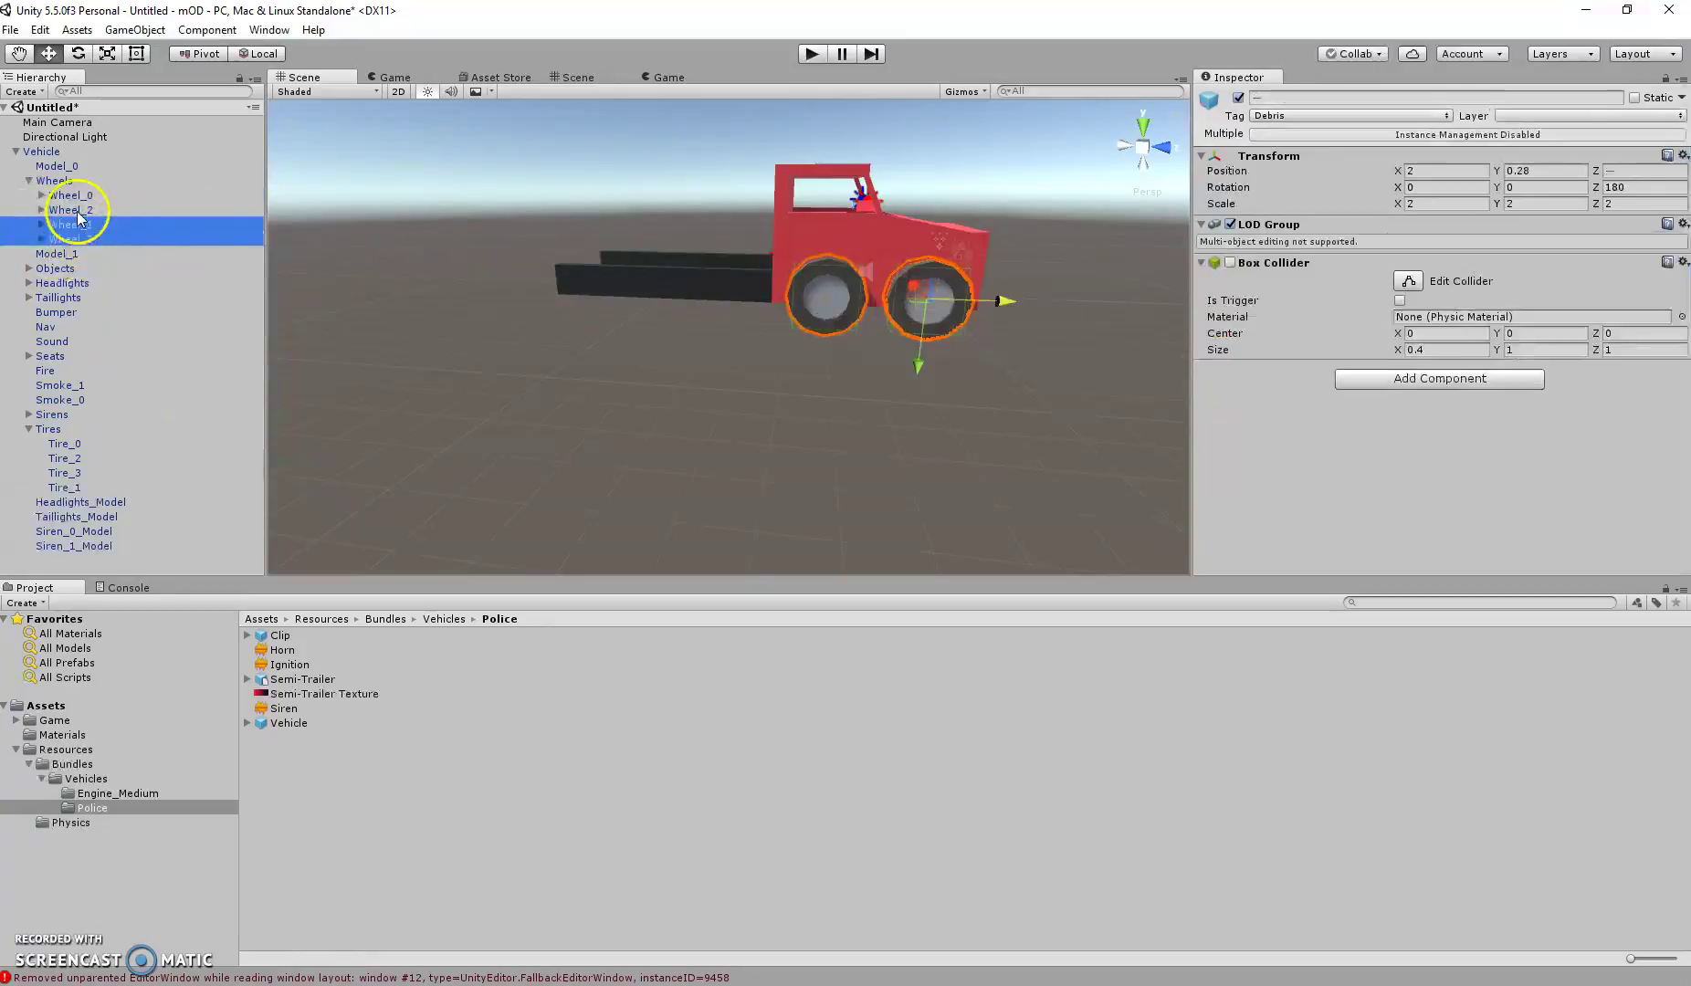
left_click(73, 239, "ctrl")
left_click(71, 209, "ctrl")
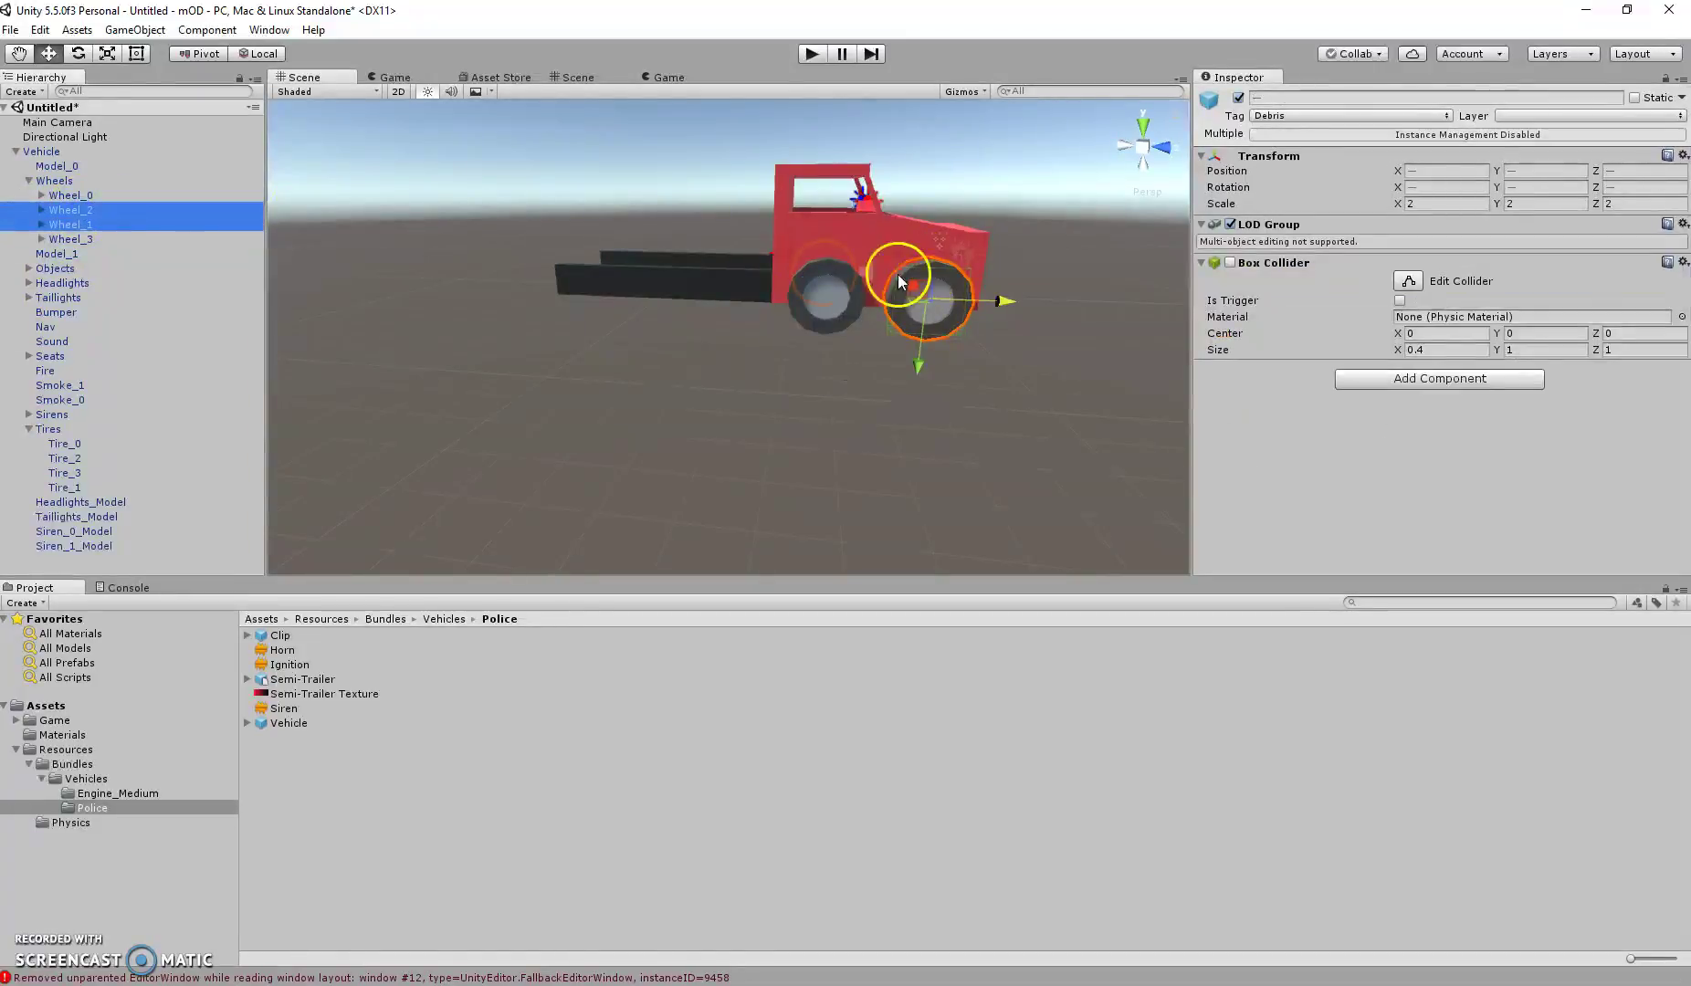
left_click(73, 224, "ctrl")
left_click(73, 238, "ctrl")
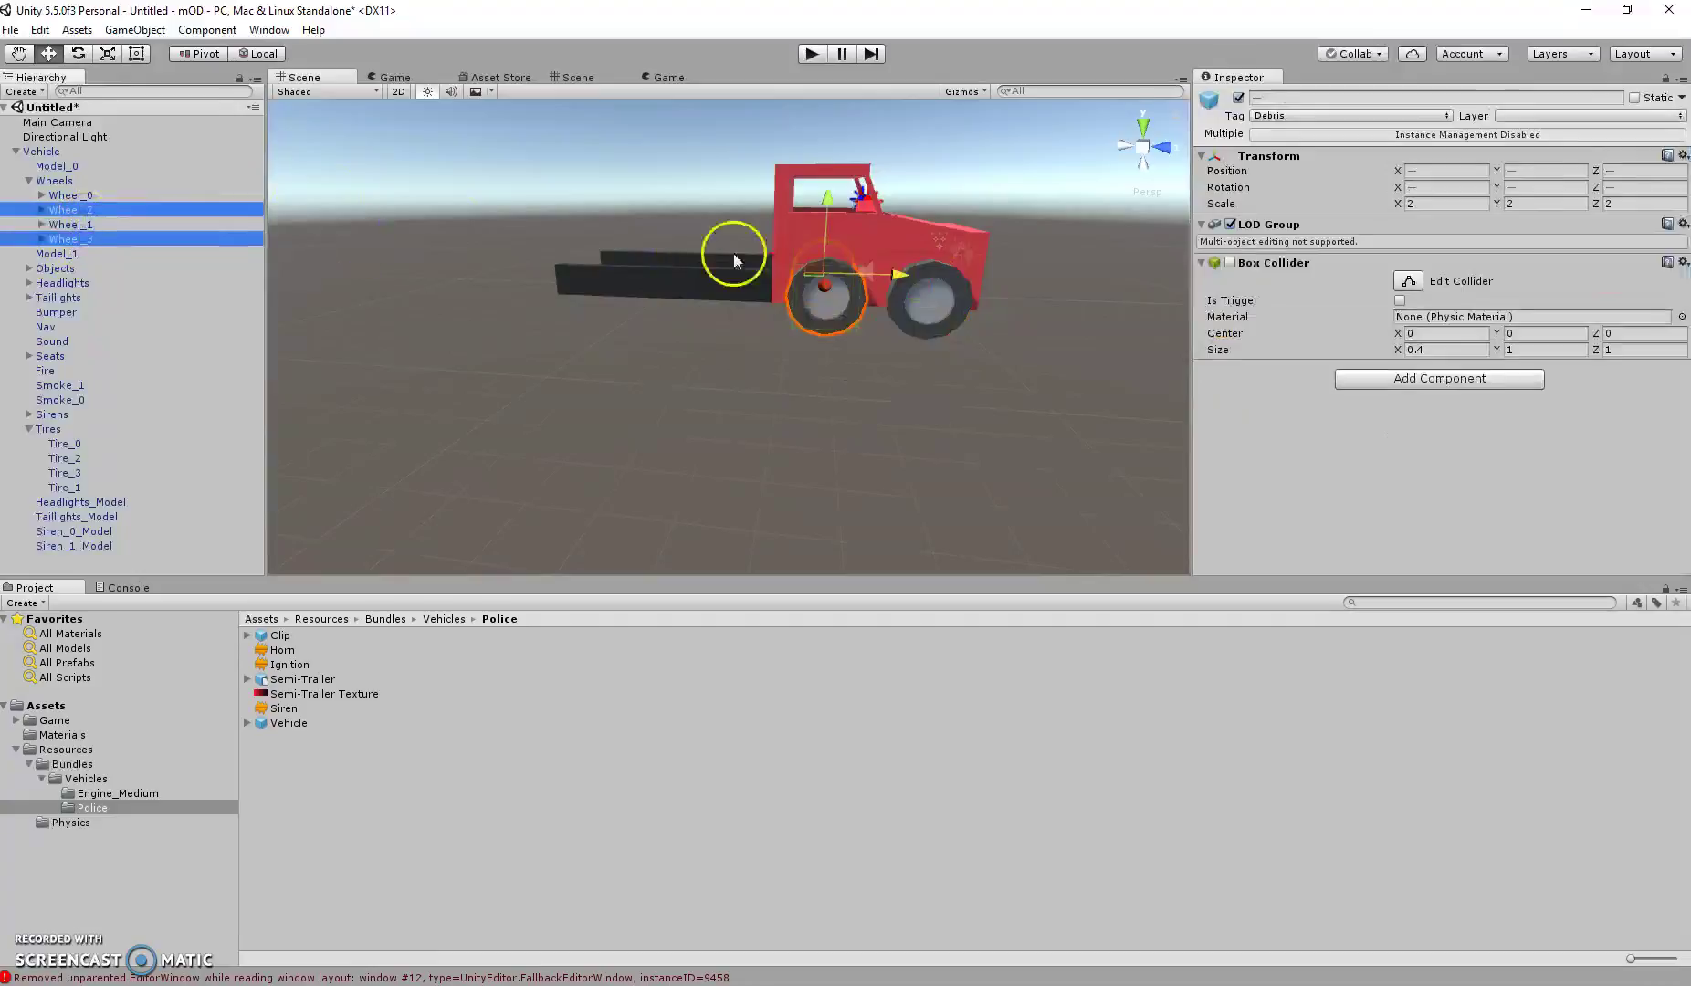
Try X positions of 1 and -2 for Tire_2 and Tire_3.
left_click(73, 472)
left_click(84, 459, "ctrl")
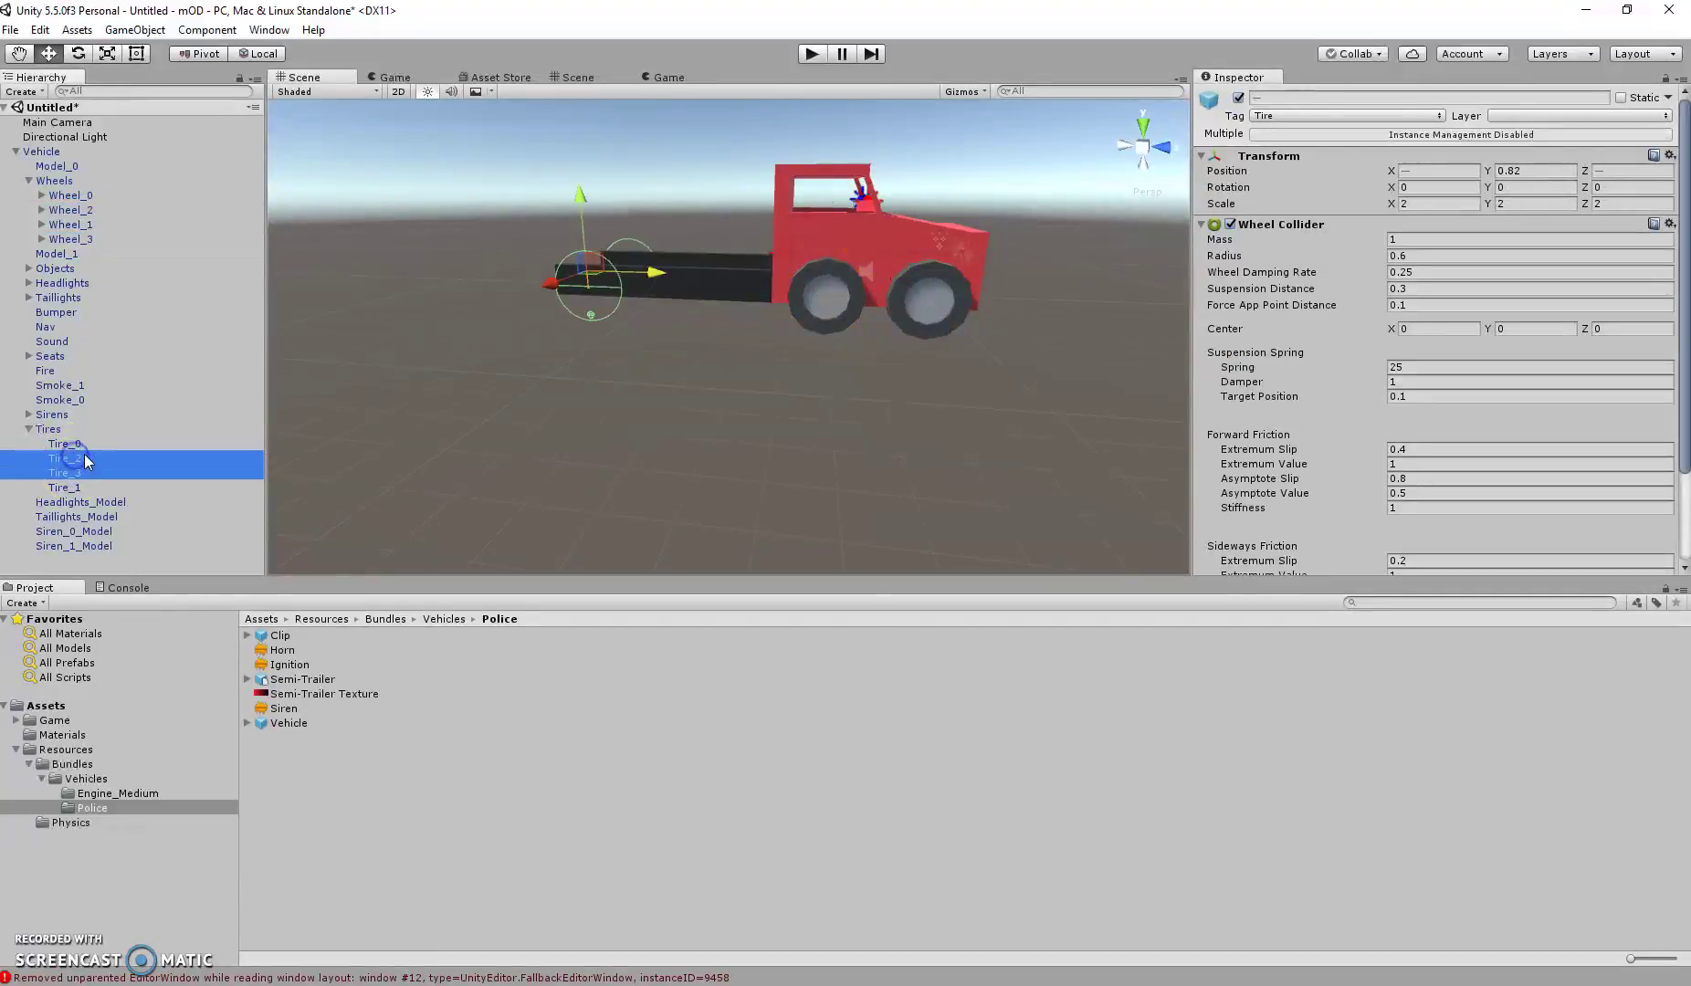
left_click(1421, 170)
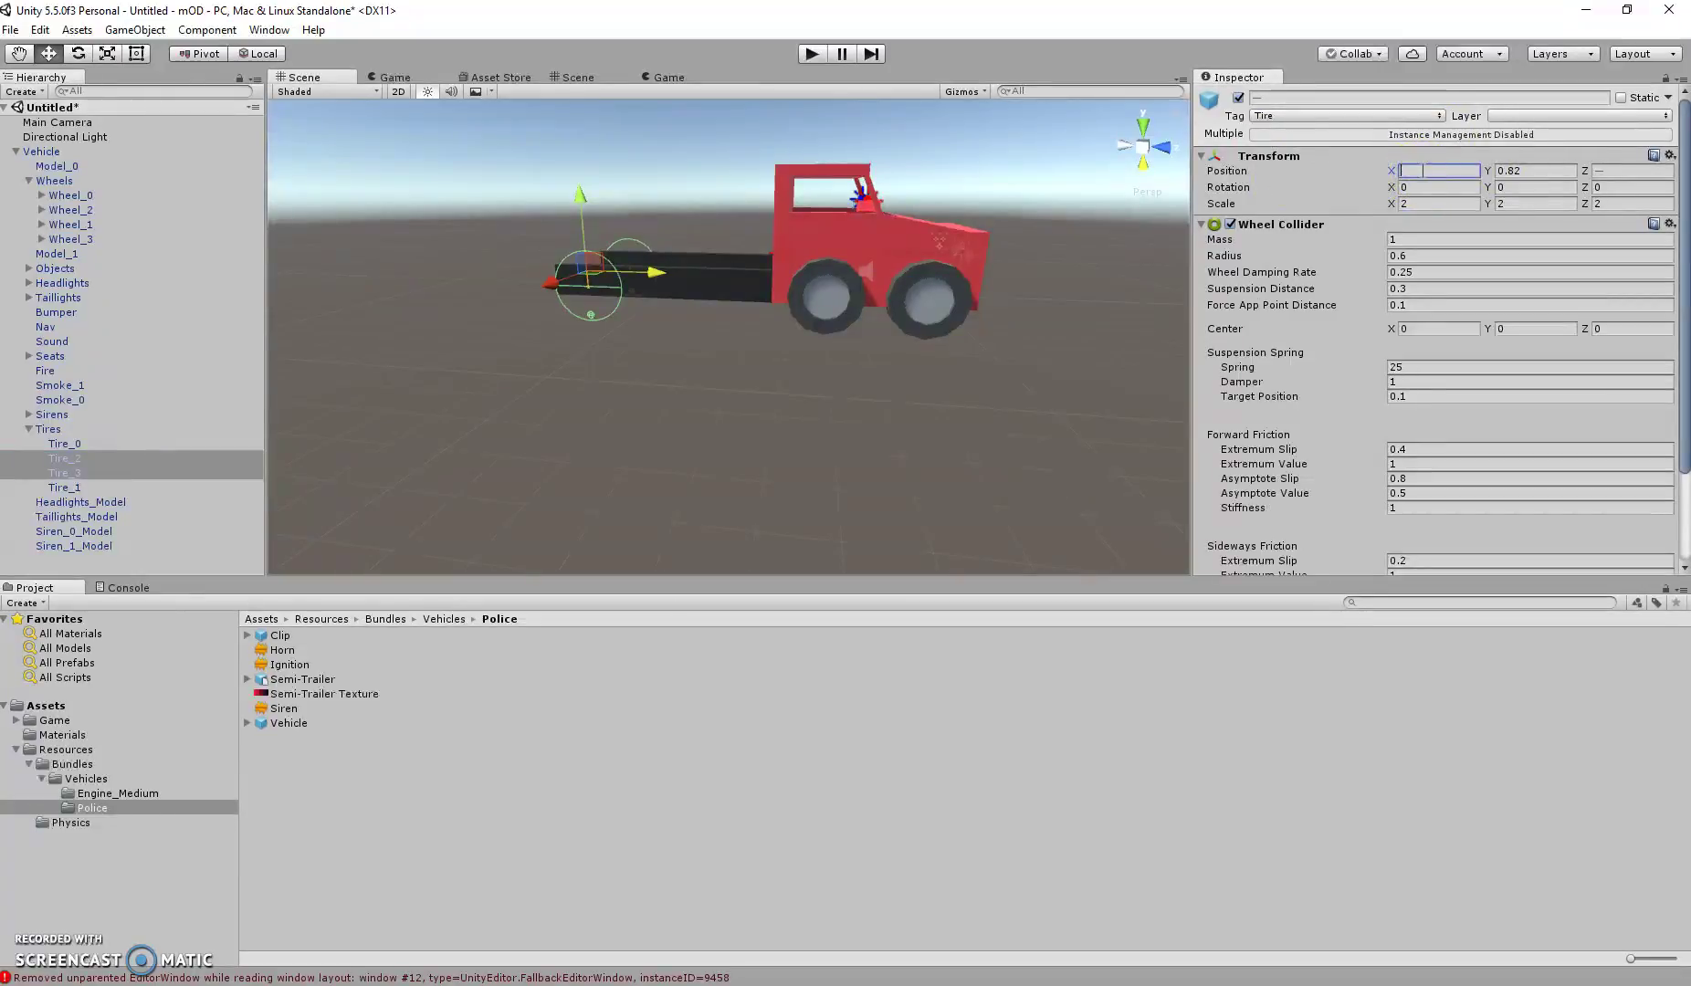
type("1")
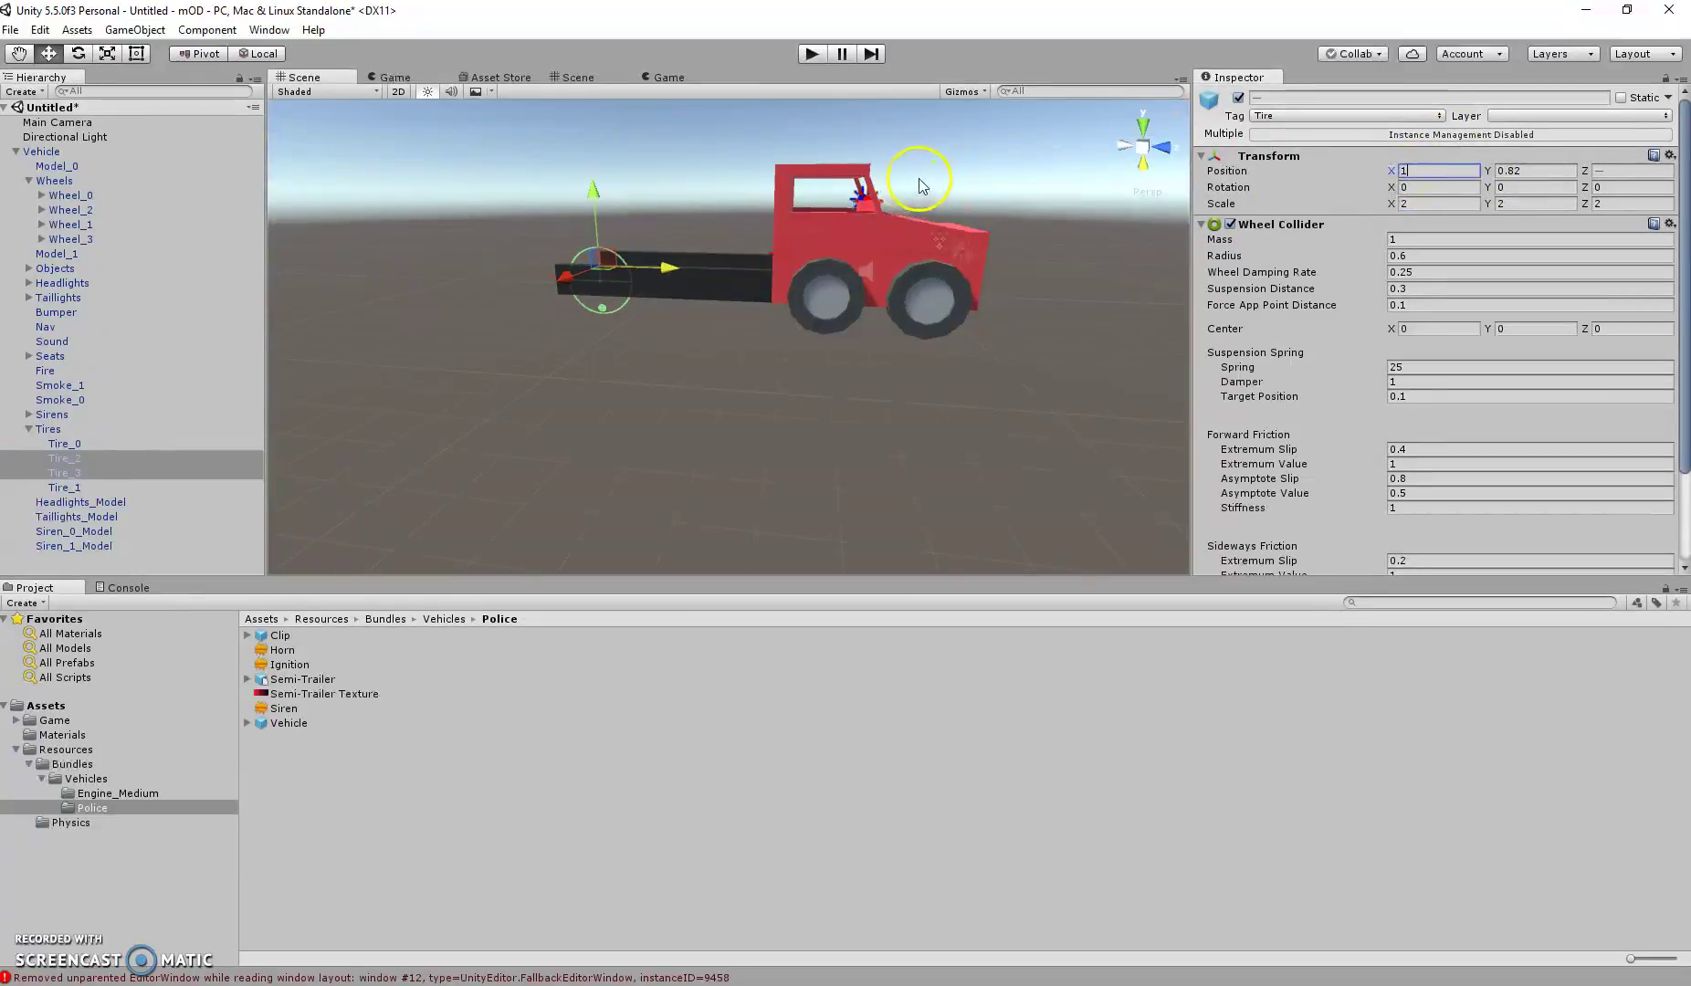
key("BackSpace")
type("-2")
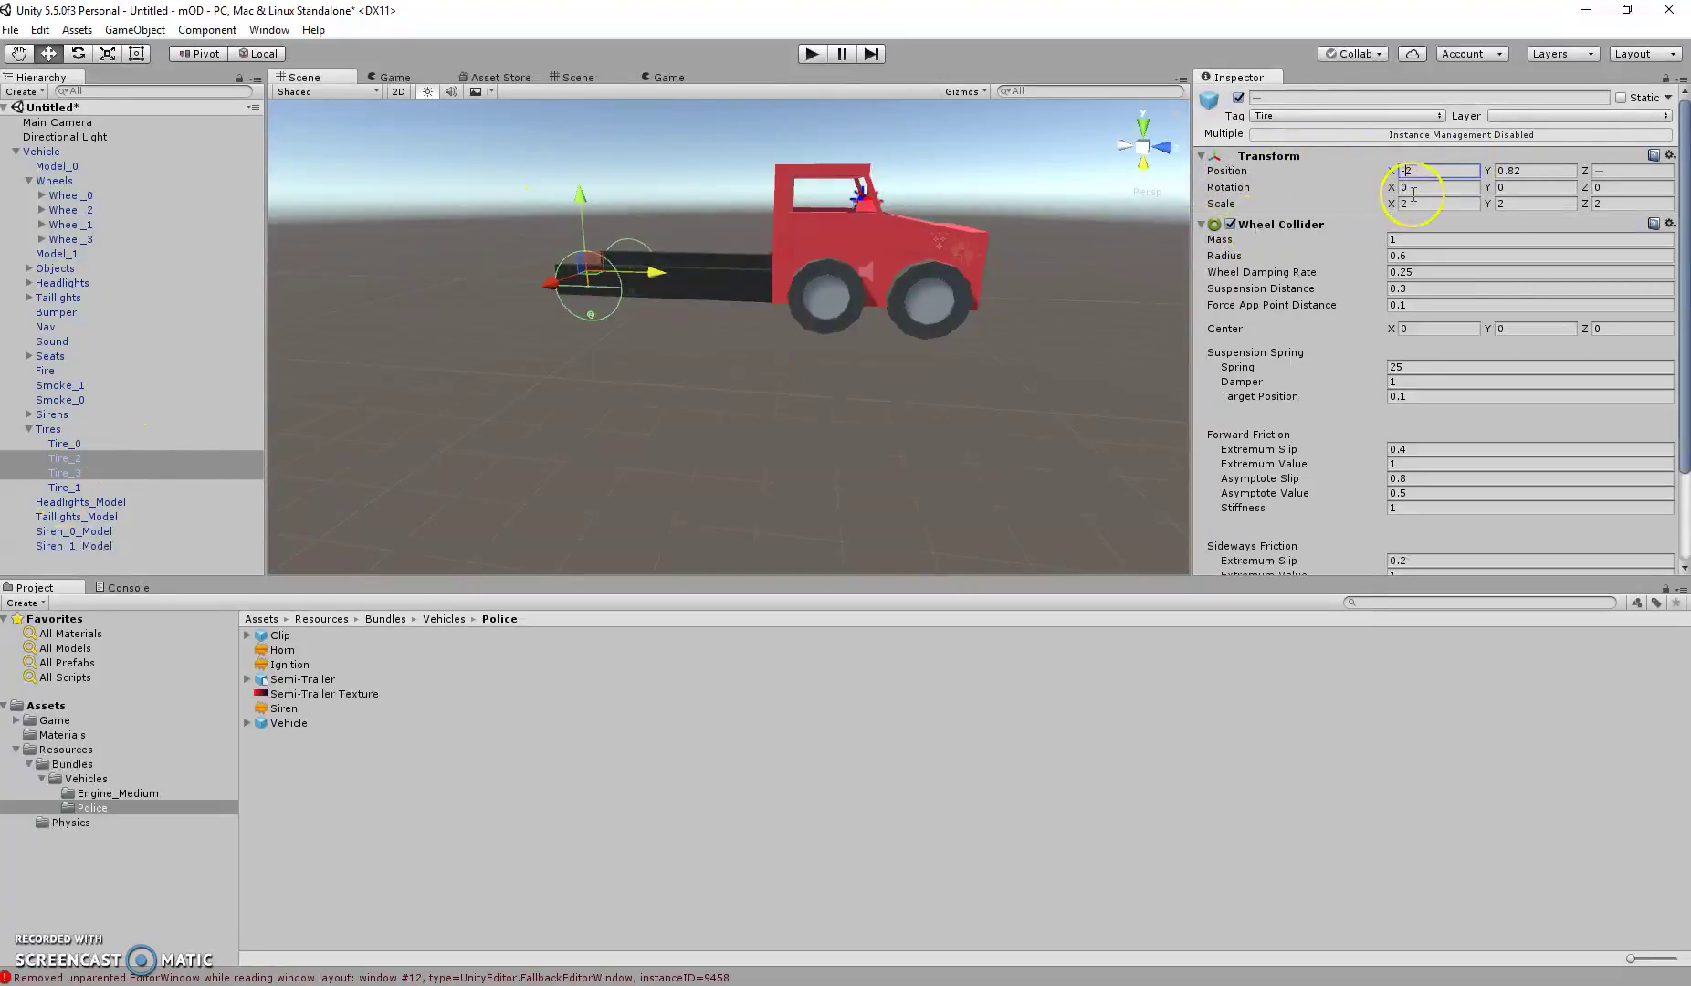
right_click(194, 206)
Set the position of Tire_2 and Tire_3 to 0.82 on Y and -9 on Z.
left_click(80, 458)
left_click(80, 473, "shift")
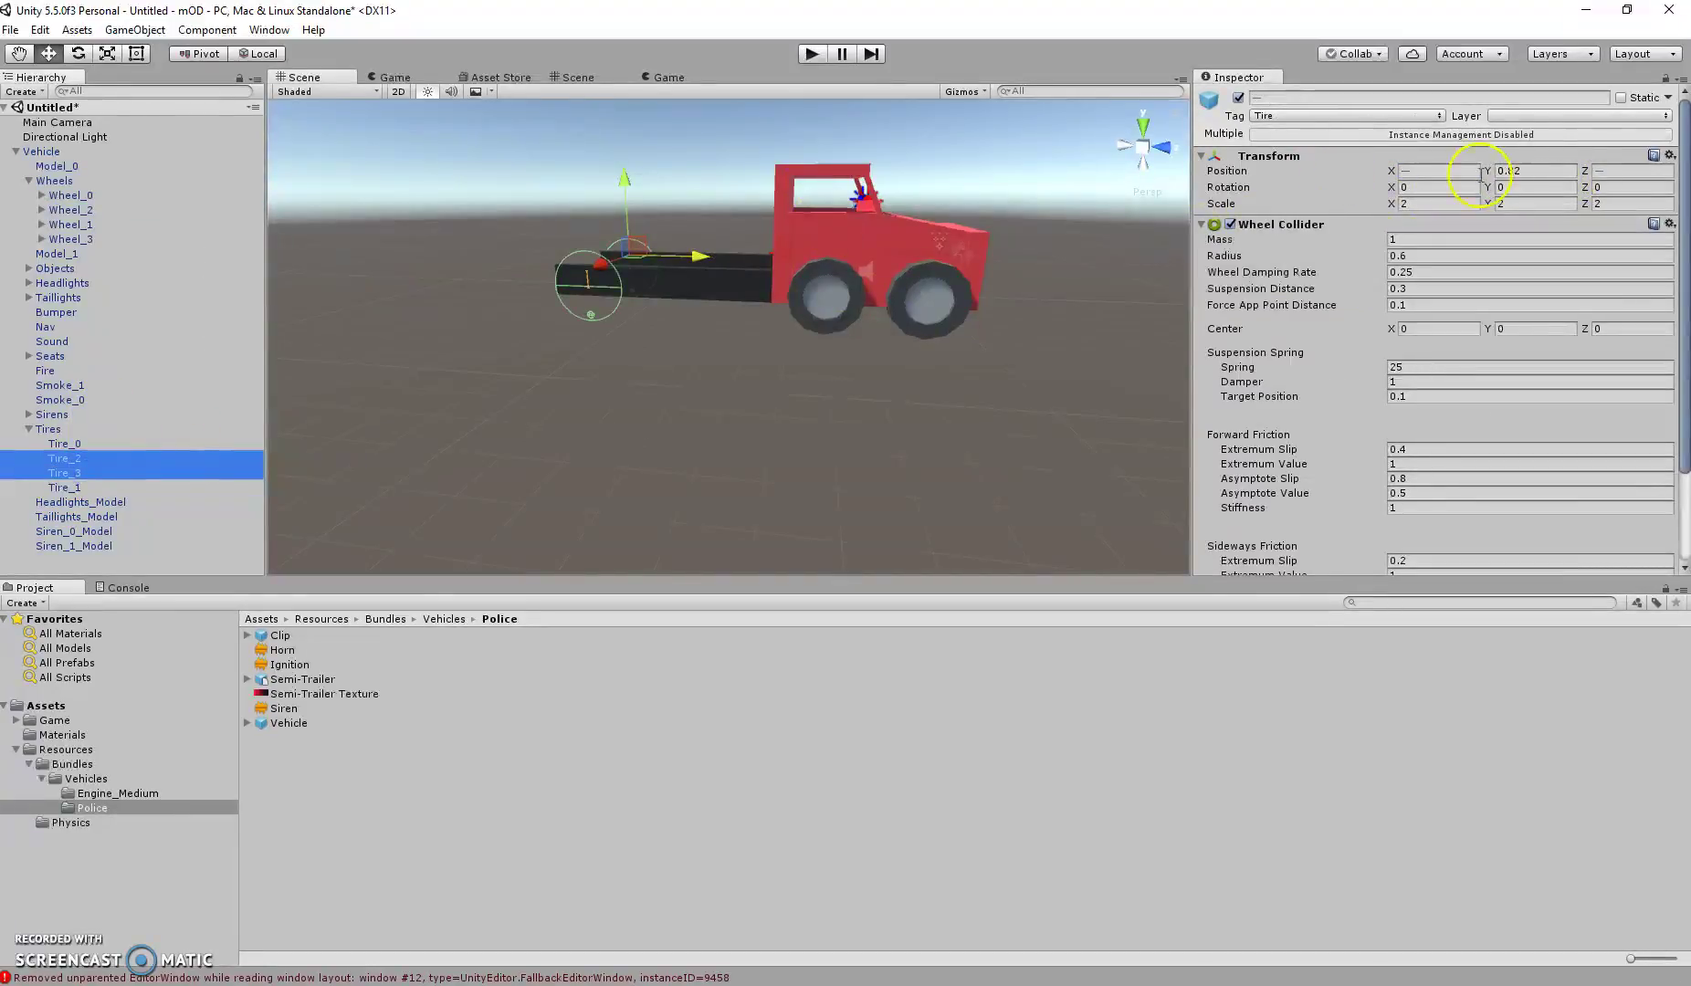
left_click(1538, 170)
type("2")
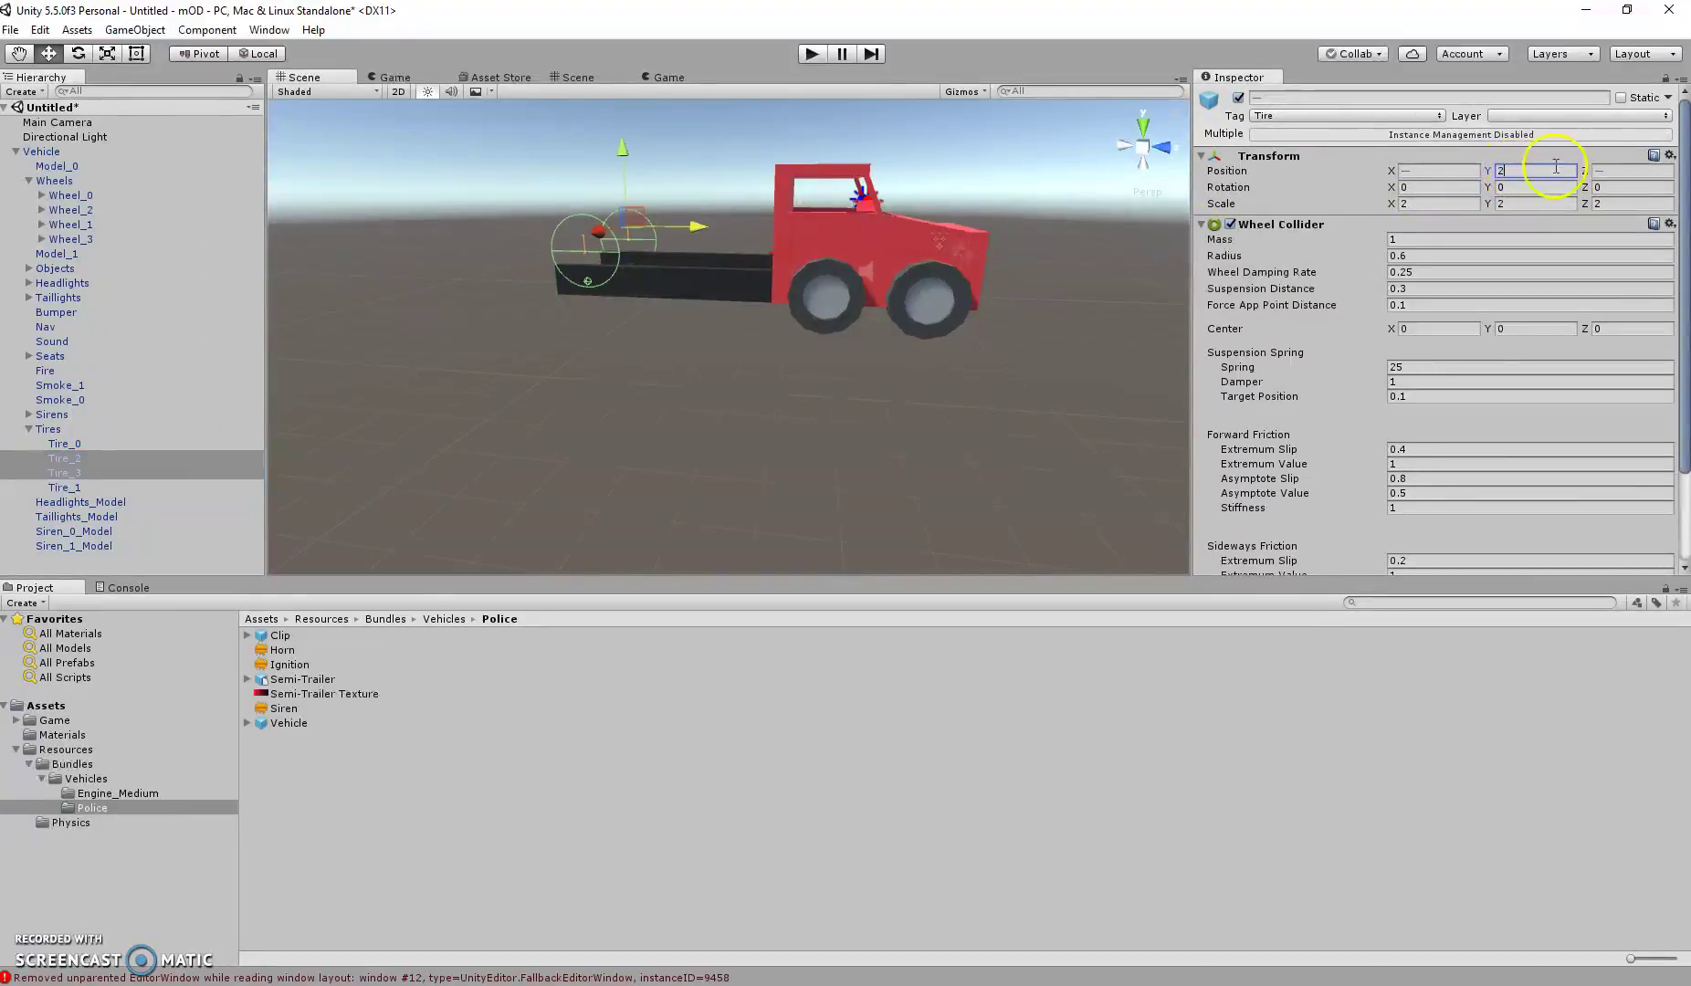
key("BackSpace")
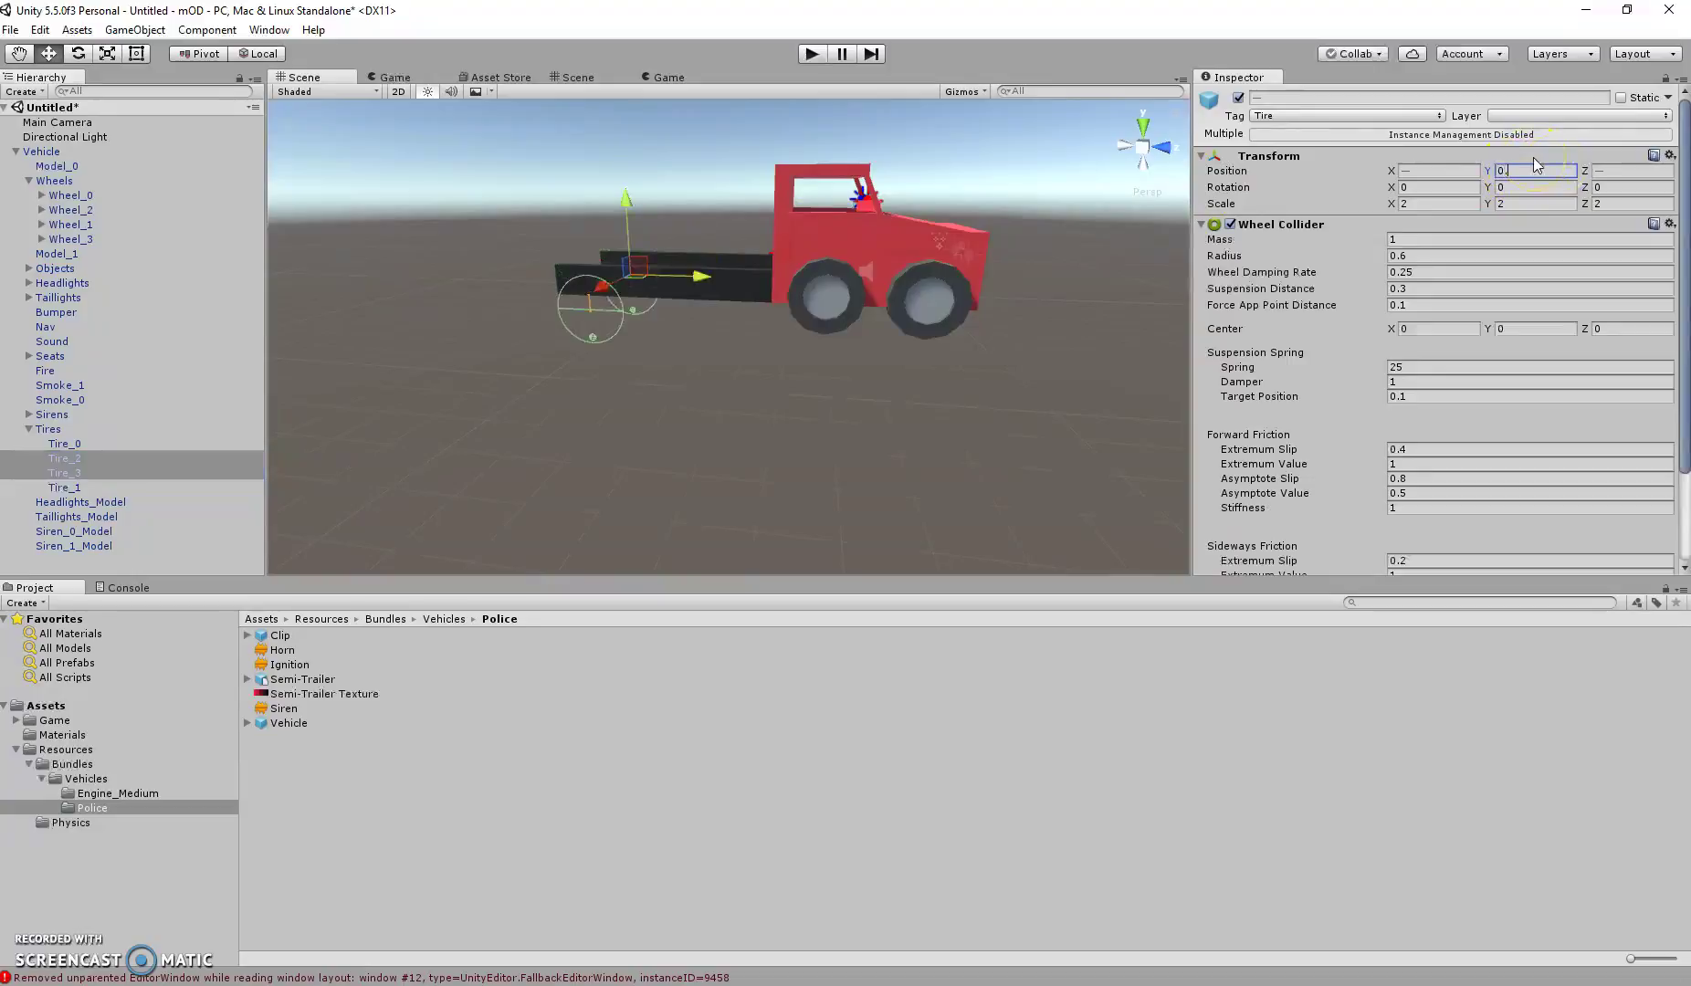
type("0.82")
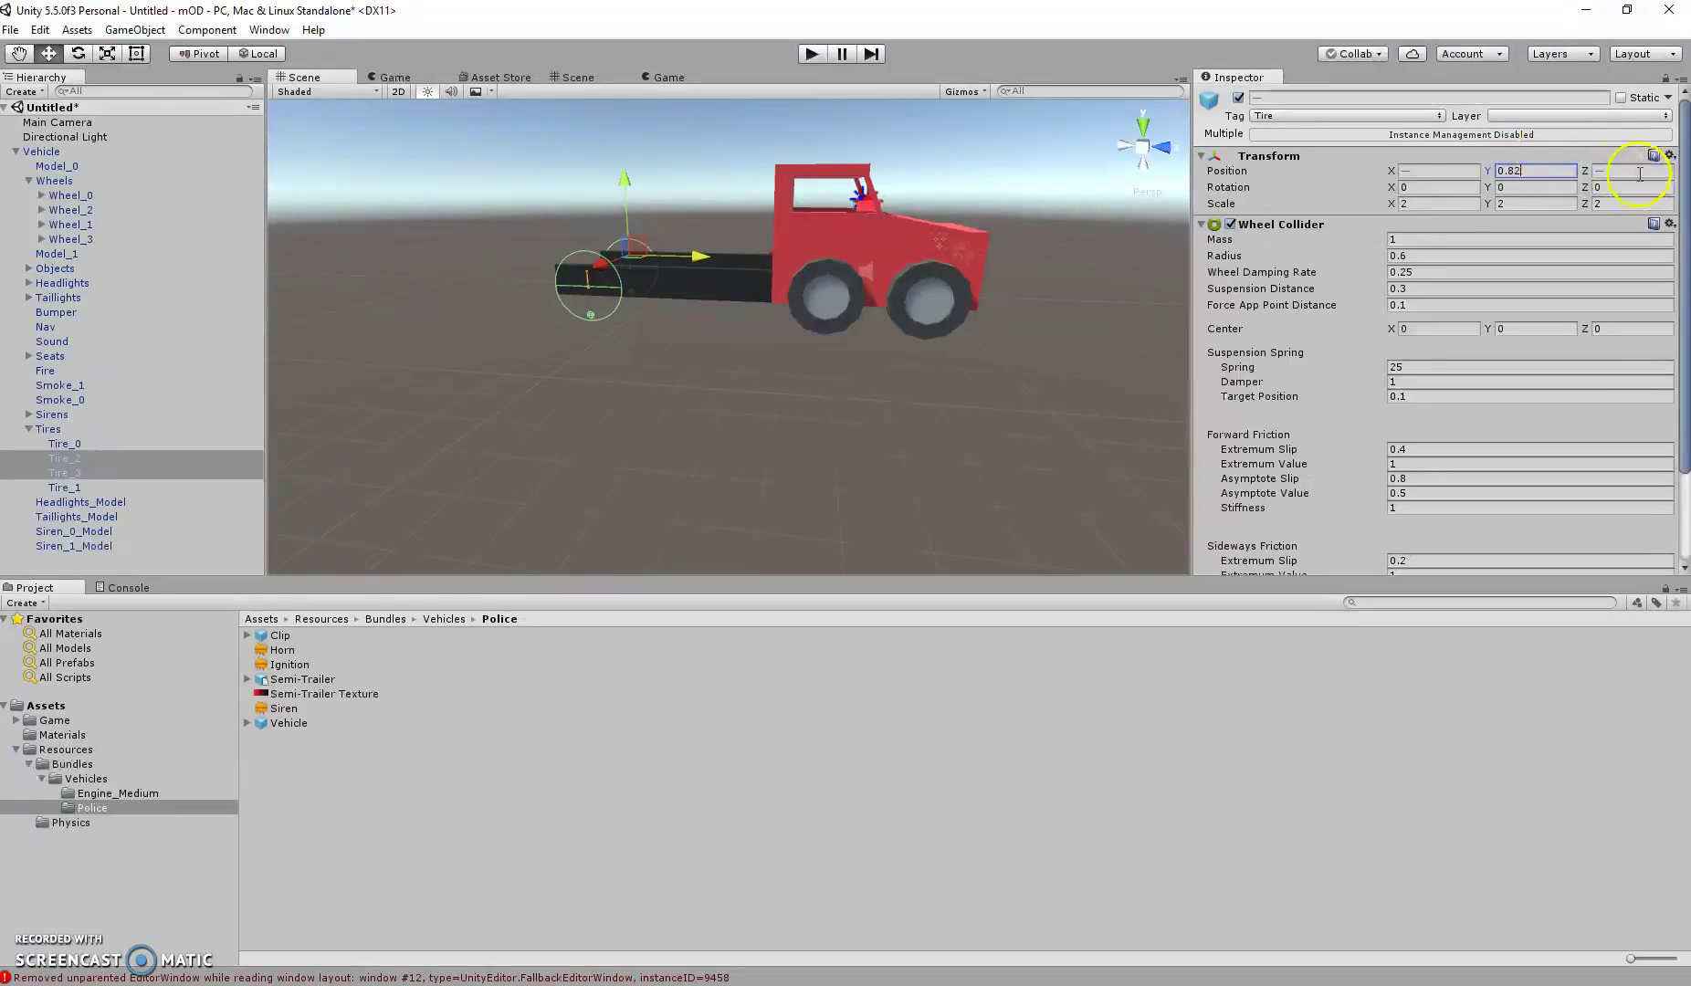
left_click(1640, 174)
type("1")
key("BackSpace")
type("-")
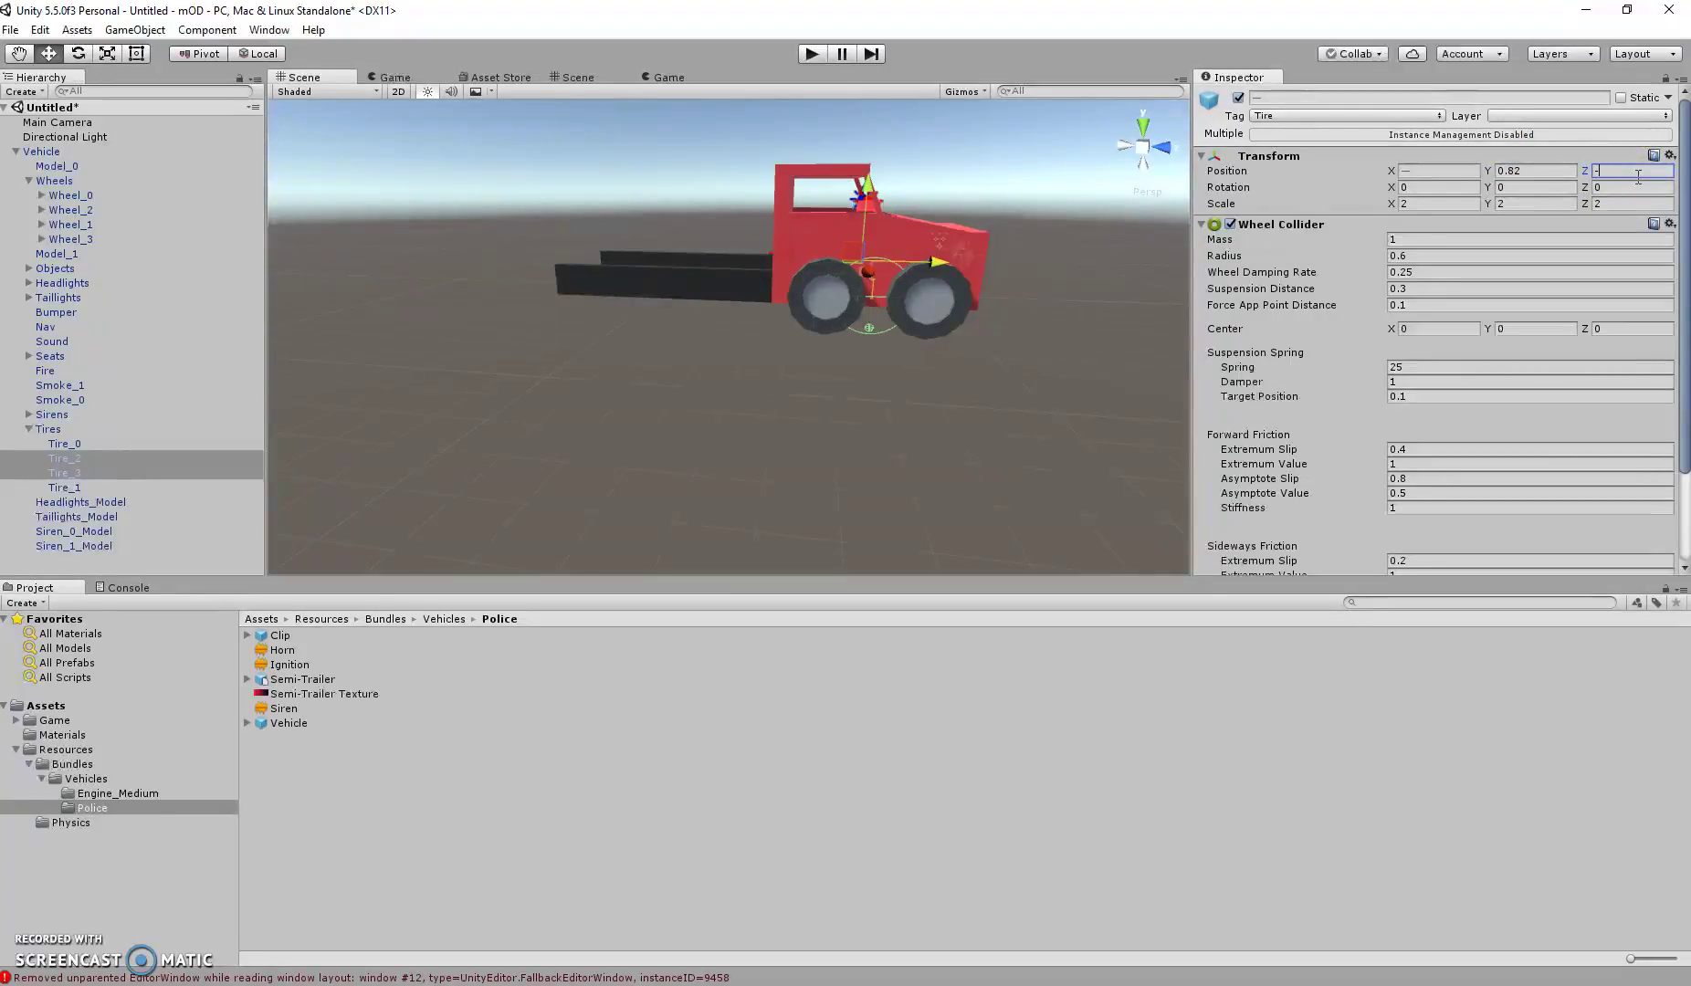
type("10")
key("BackSpace")
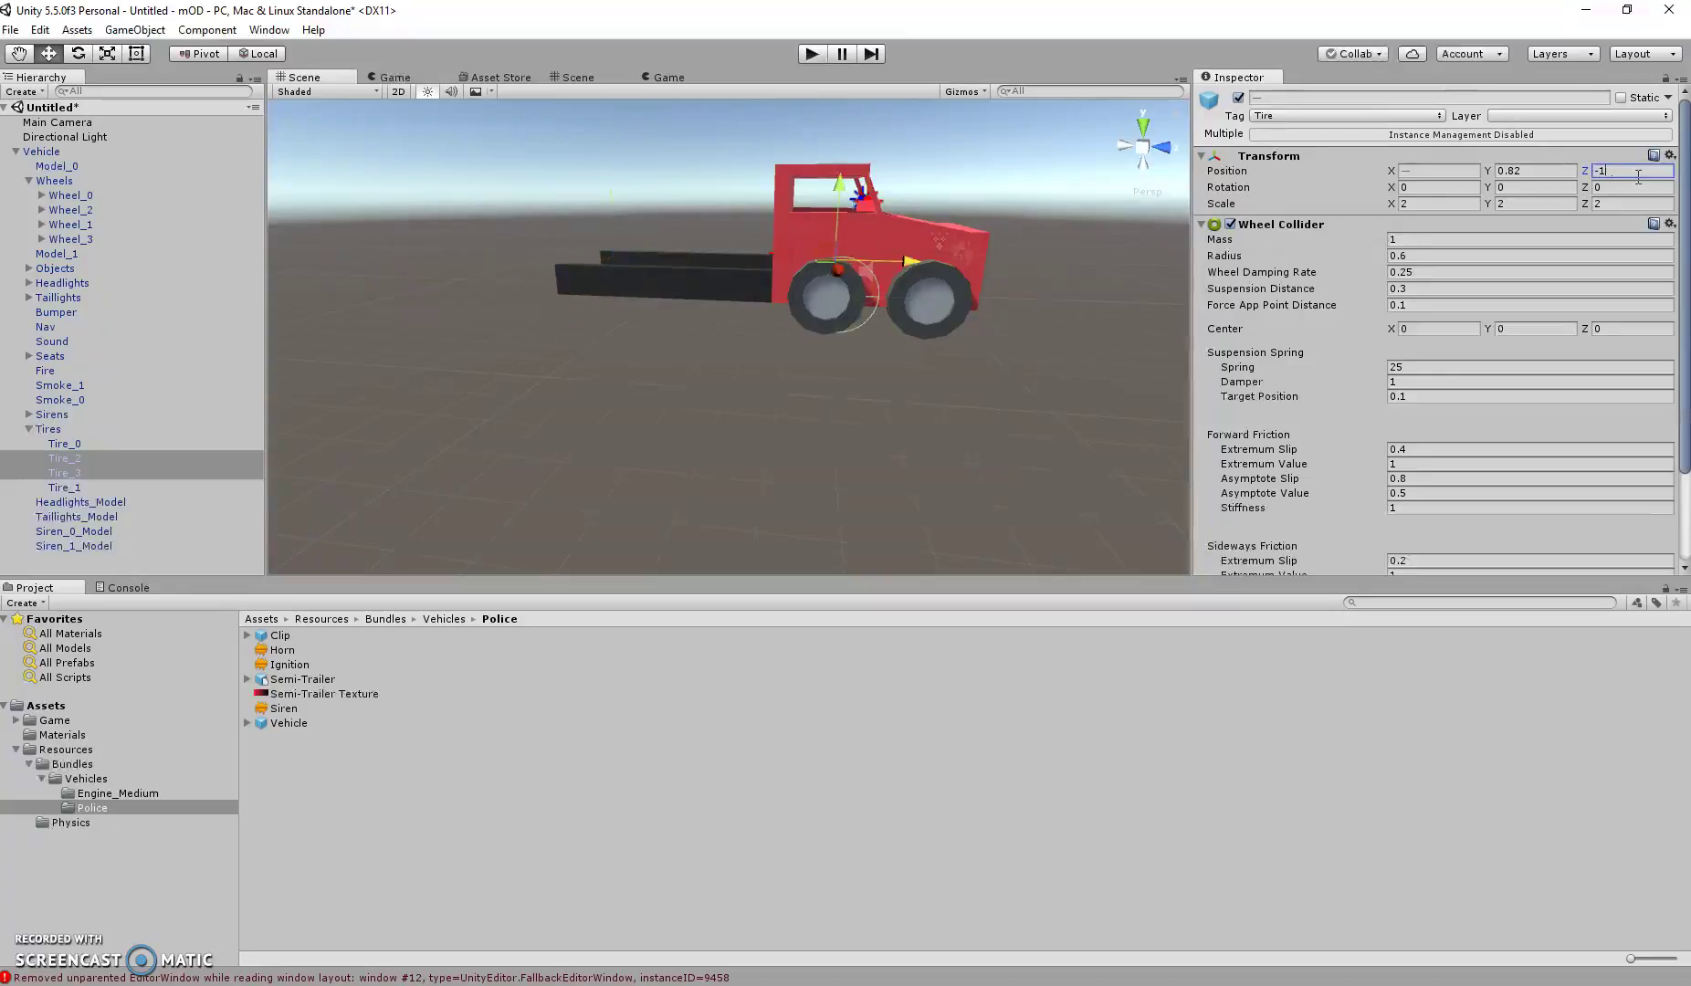
type("0")
key("BackSpace")
key("BackSpace")
type("9")
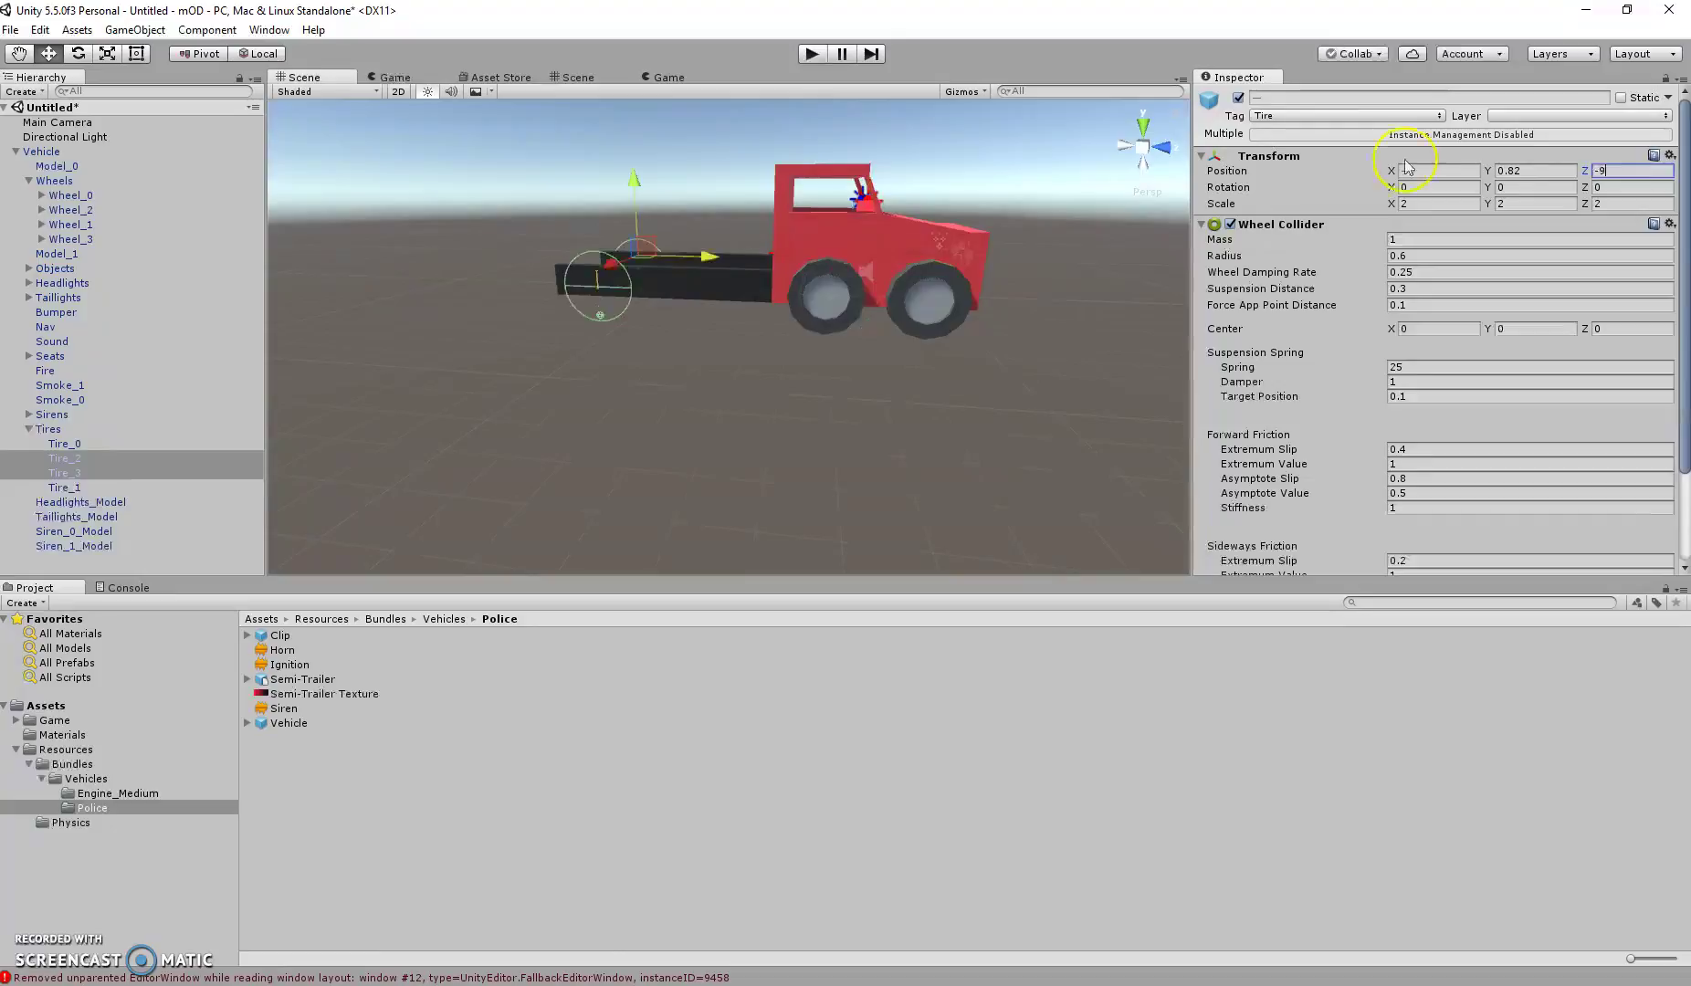
Move Wheel_2 and Wheel_3 to the rear of the frame by setting their Z position to -9.
left_click(73, 209)
left_click(102, 224, "shift")
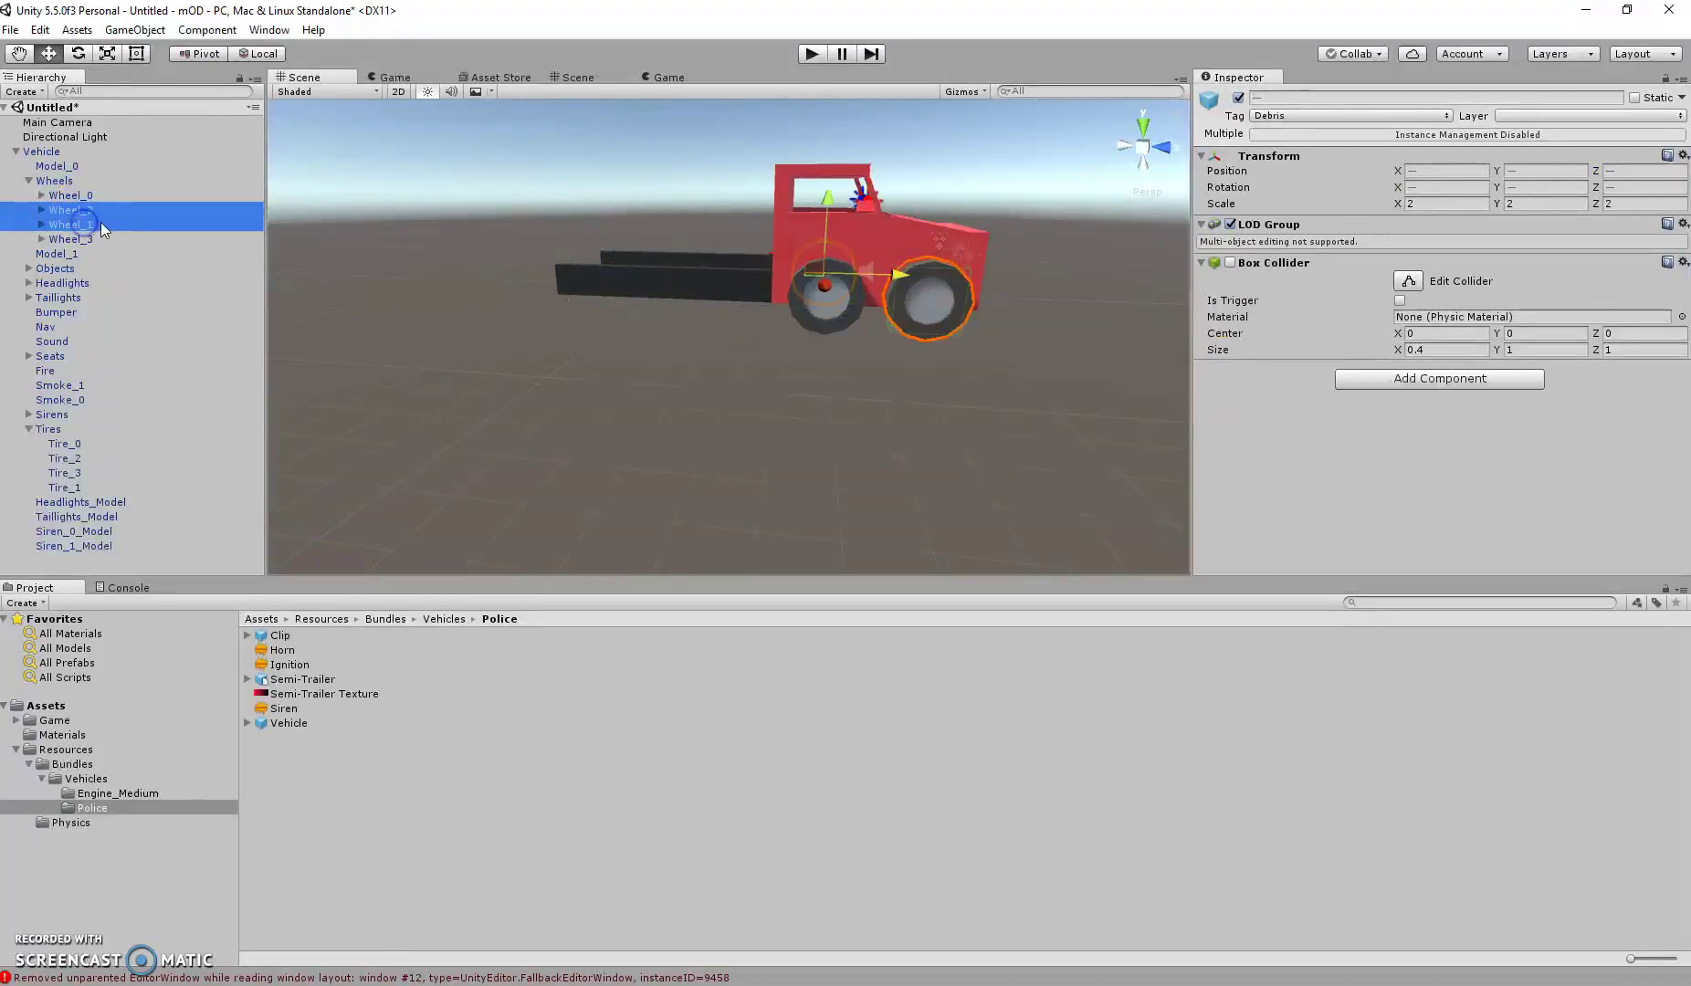
left_click(89, 225, "ctrl")
left_click(71, 238, "ctrl")
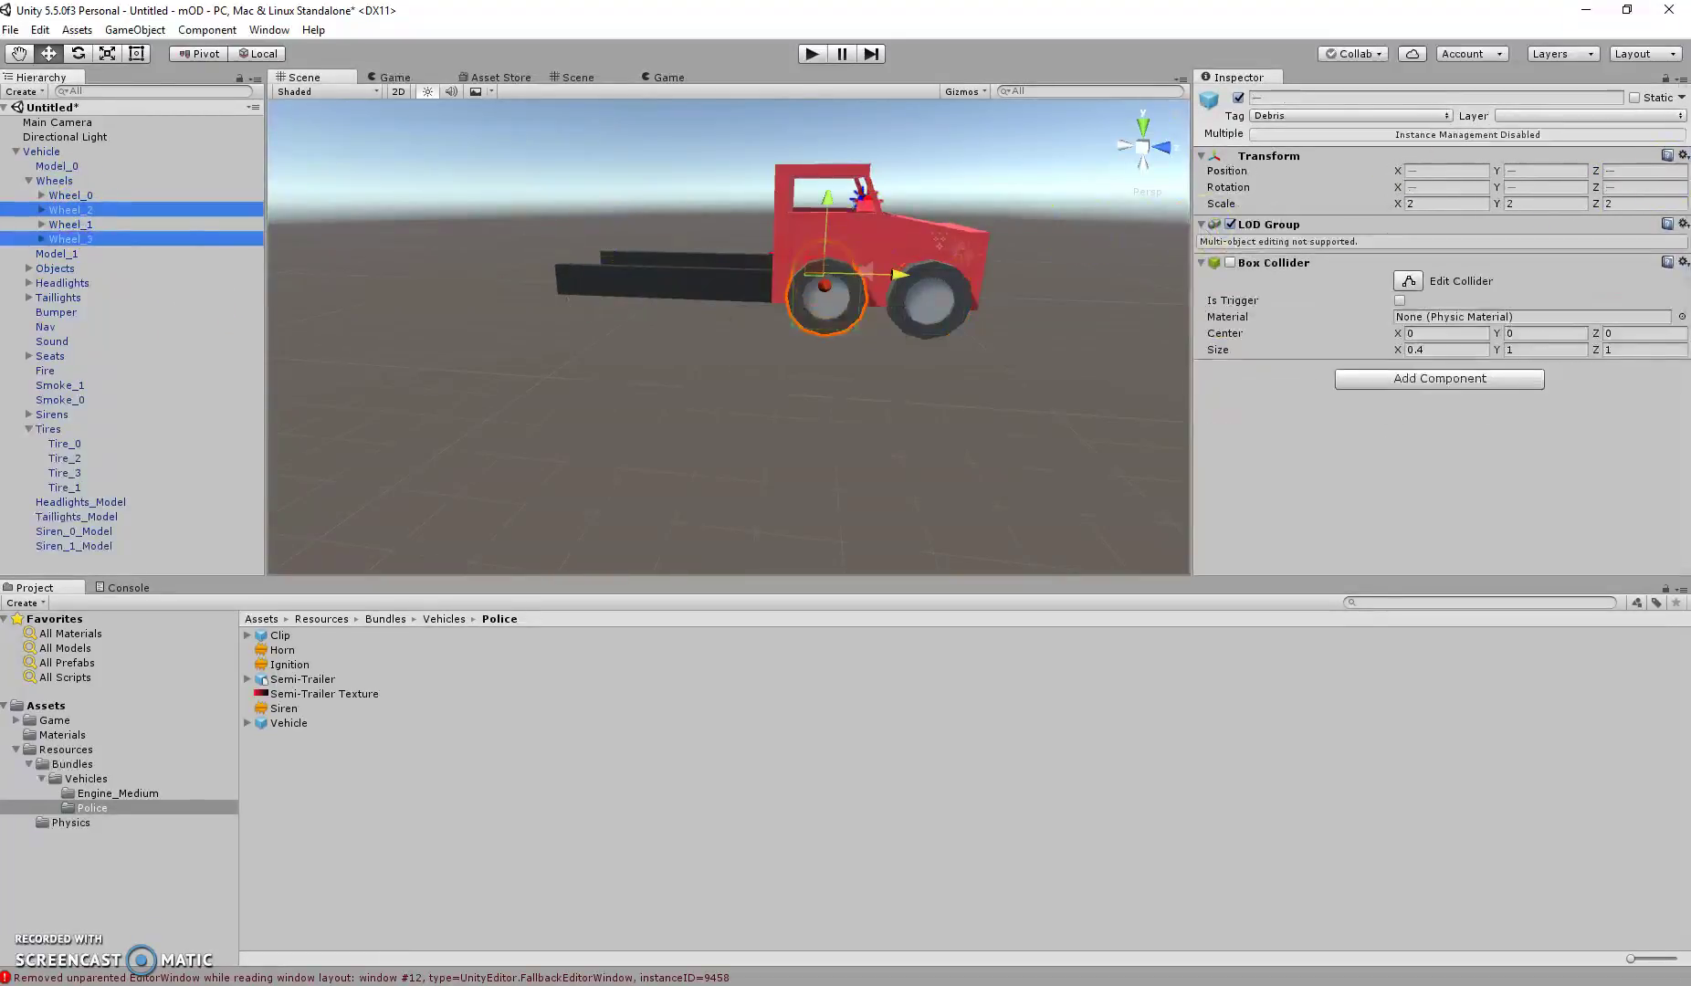
left_click(1629, 173)
type("-9")
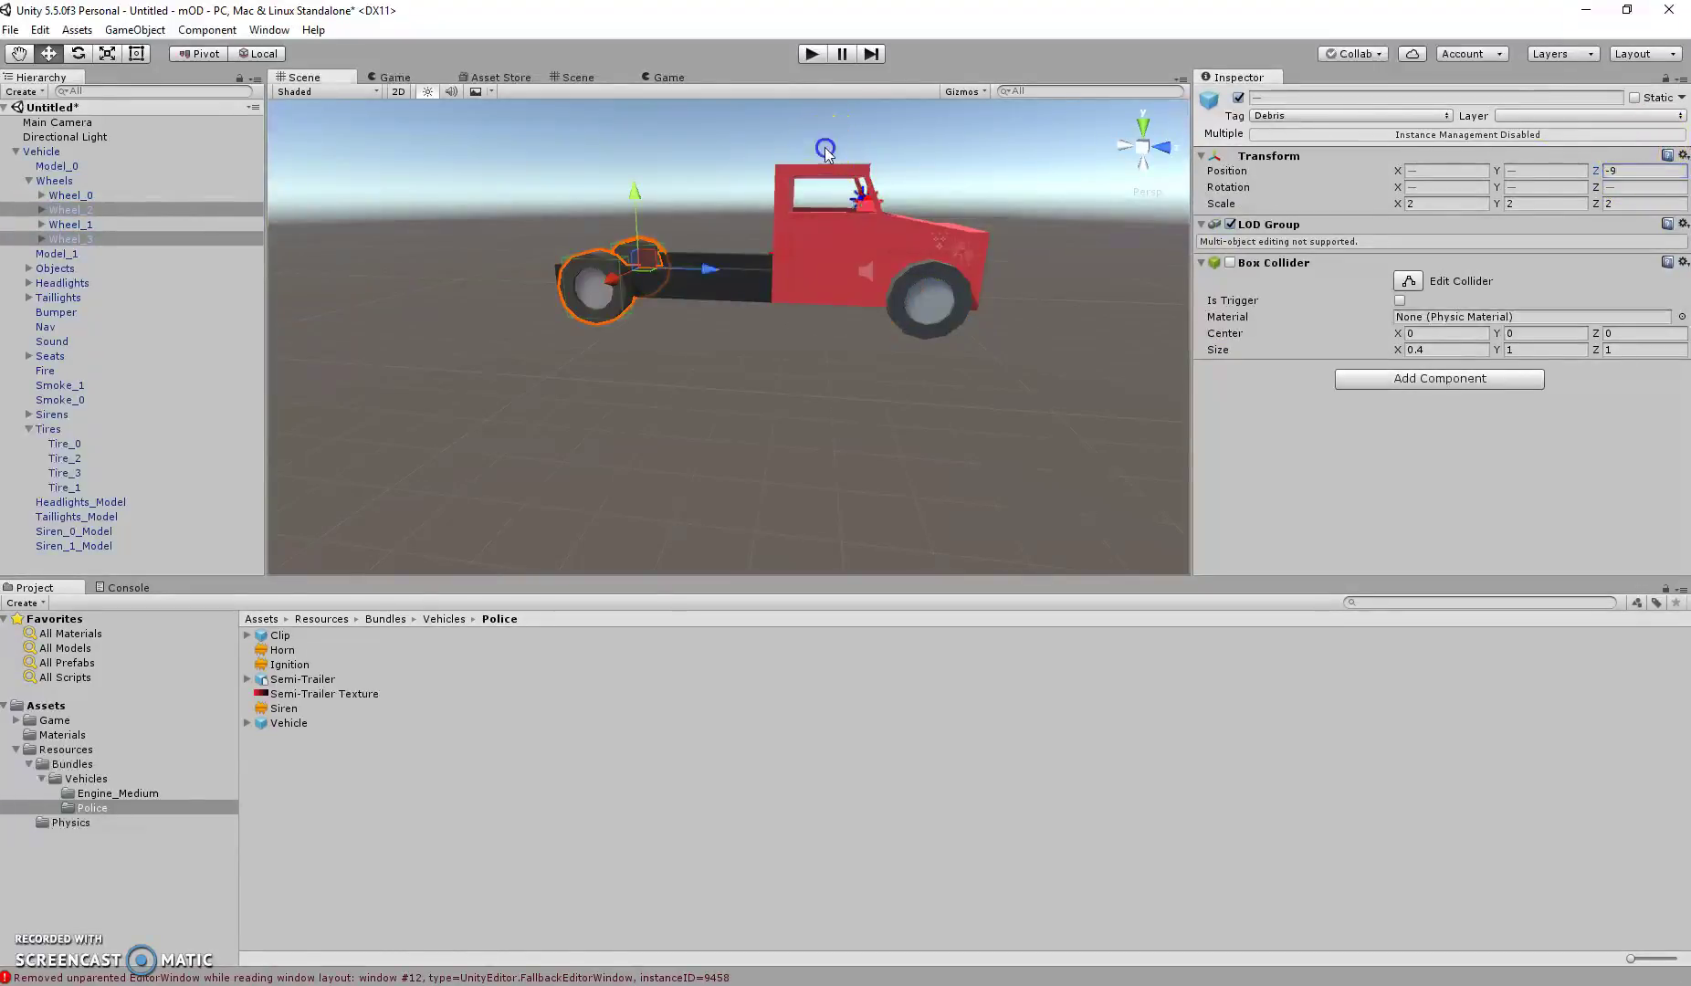
left_click(600, 256)
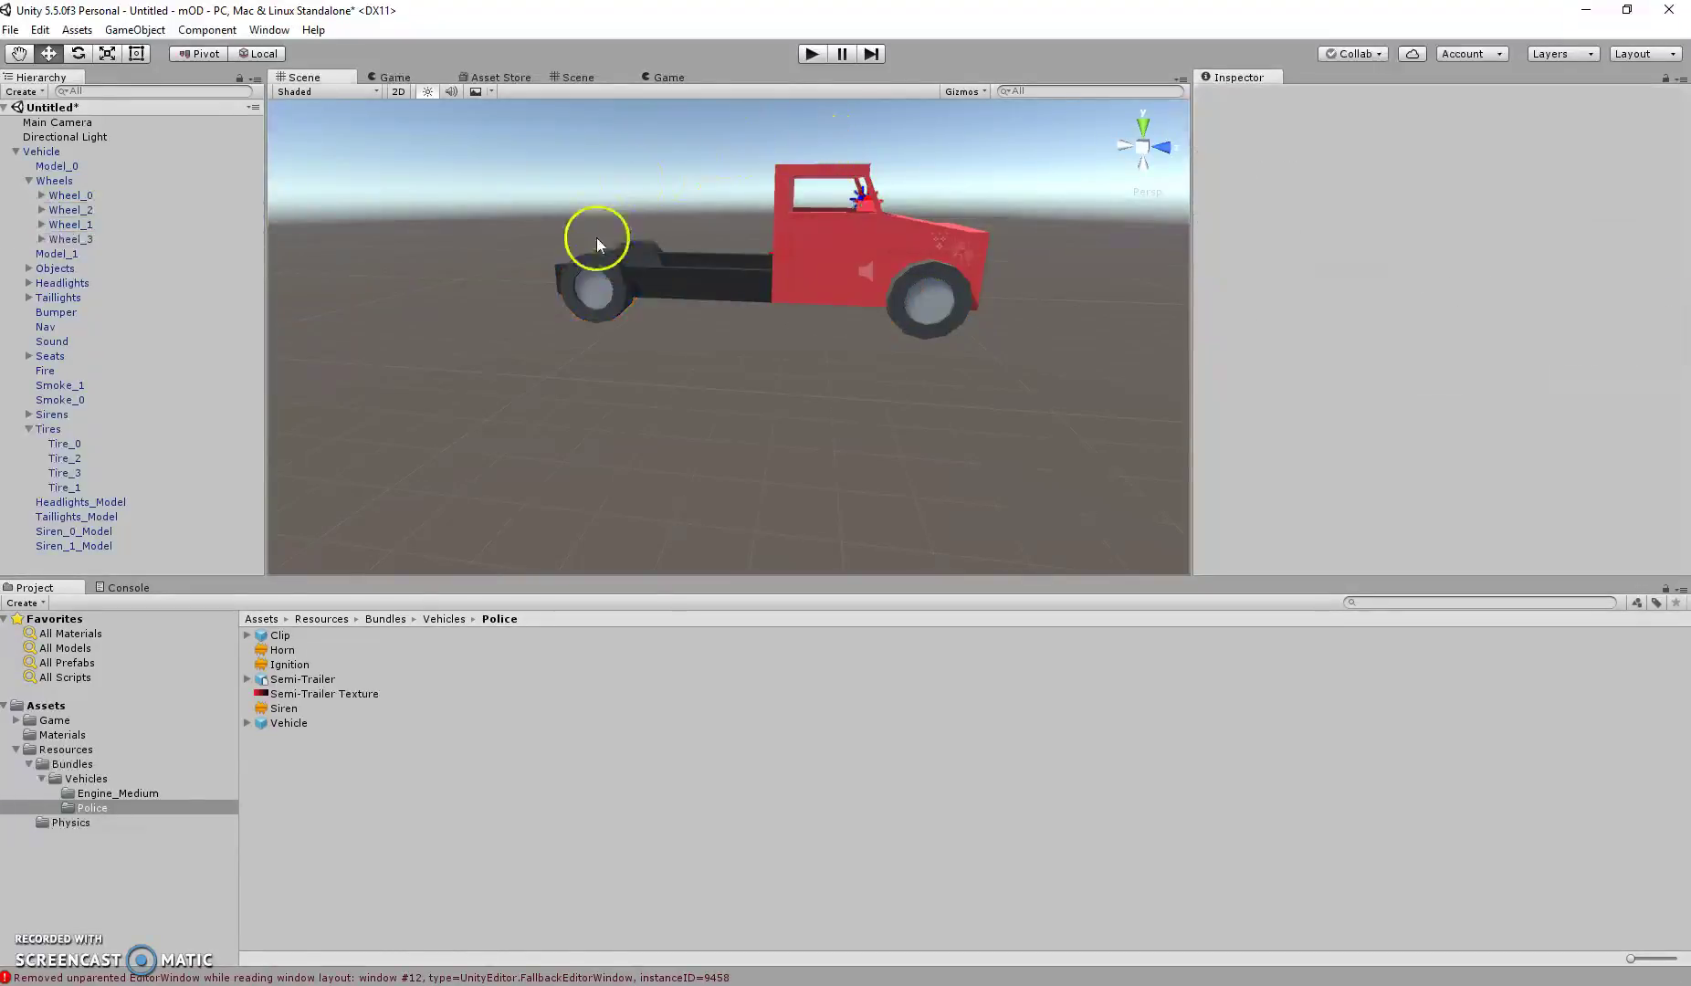
left_click(70, 195)
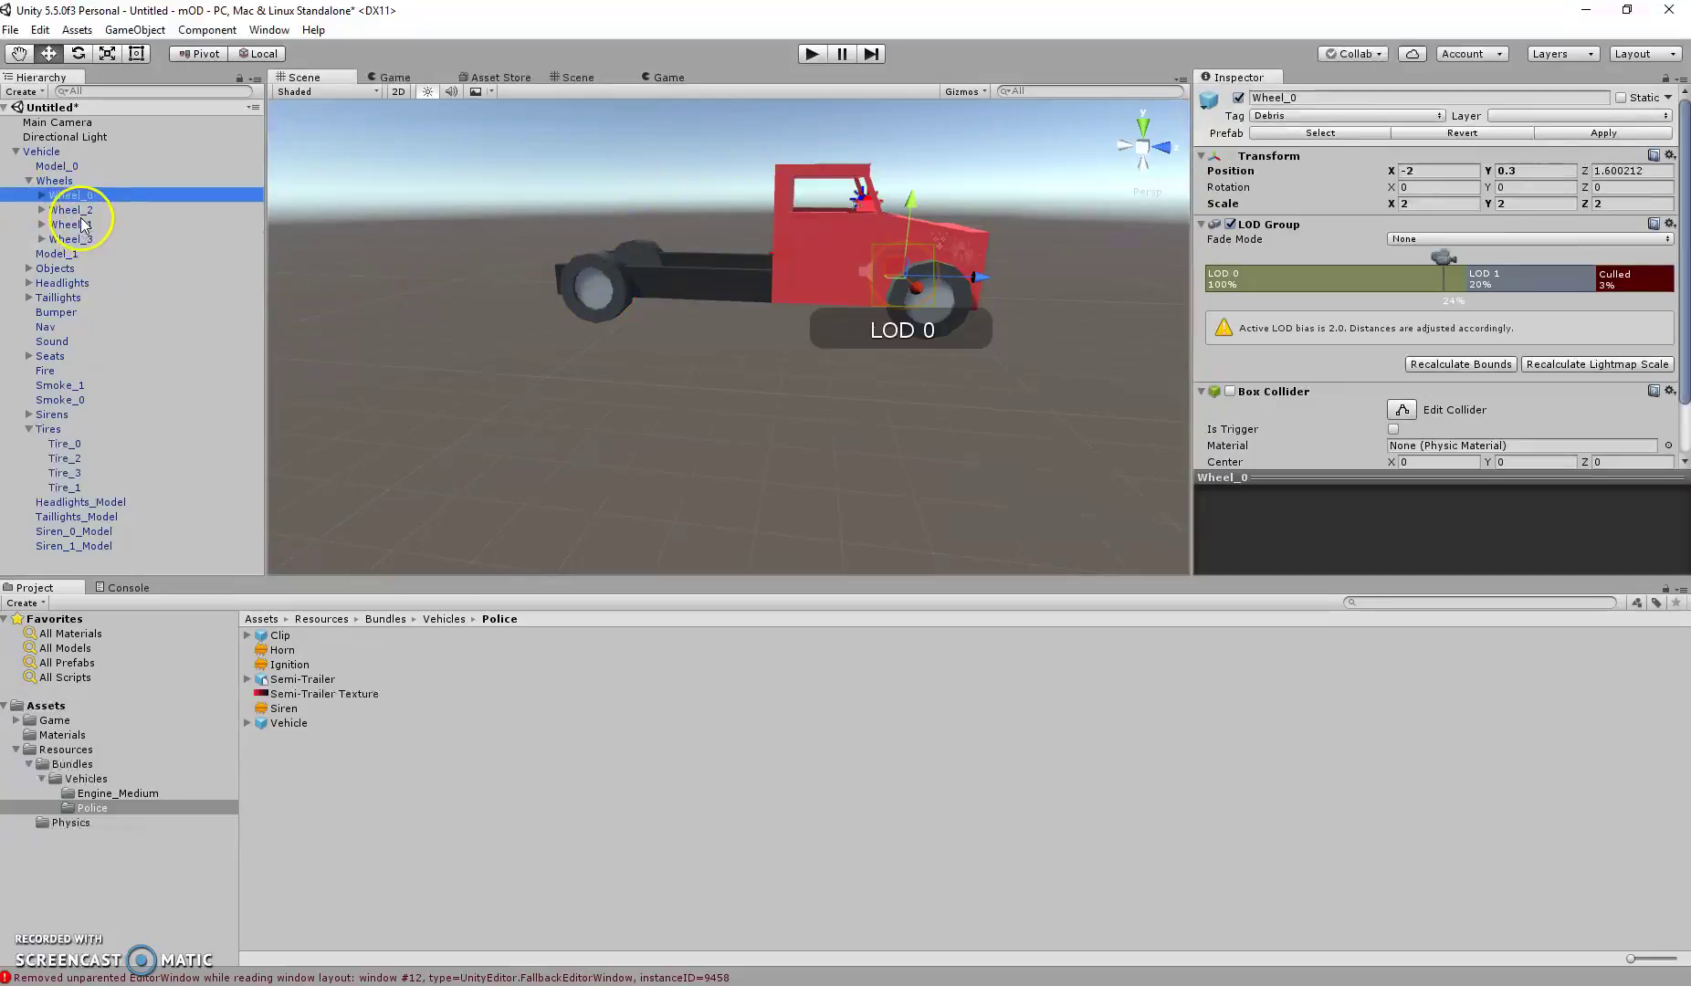
Duplicate Wheel_2 and Wheel_3 together within the Wheels group.
left_click(75, 211)
left_click(71, 238, "ctrl")
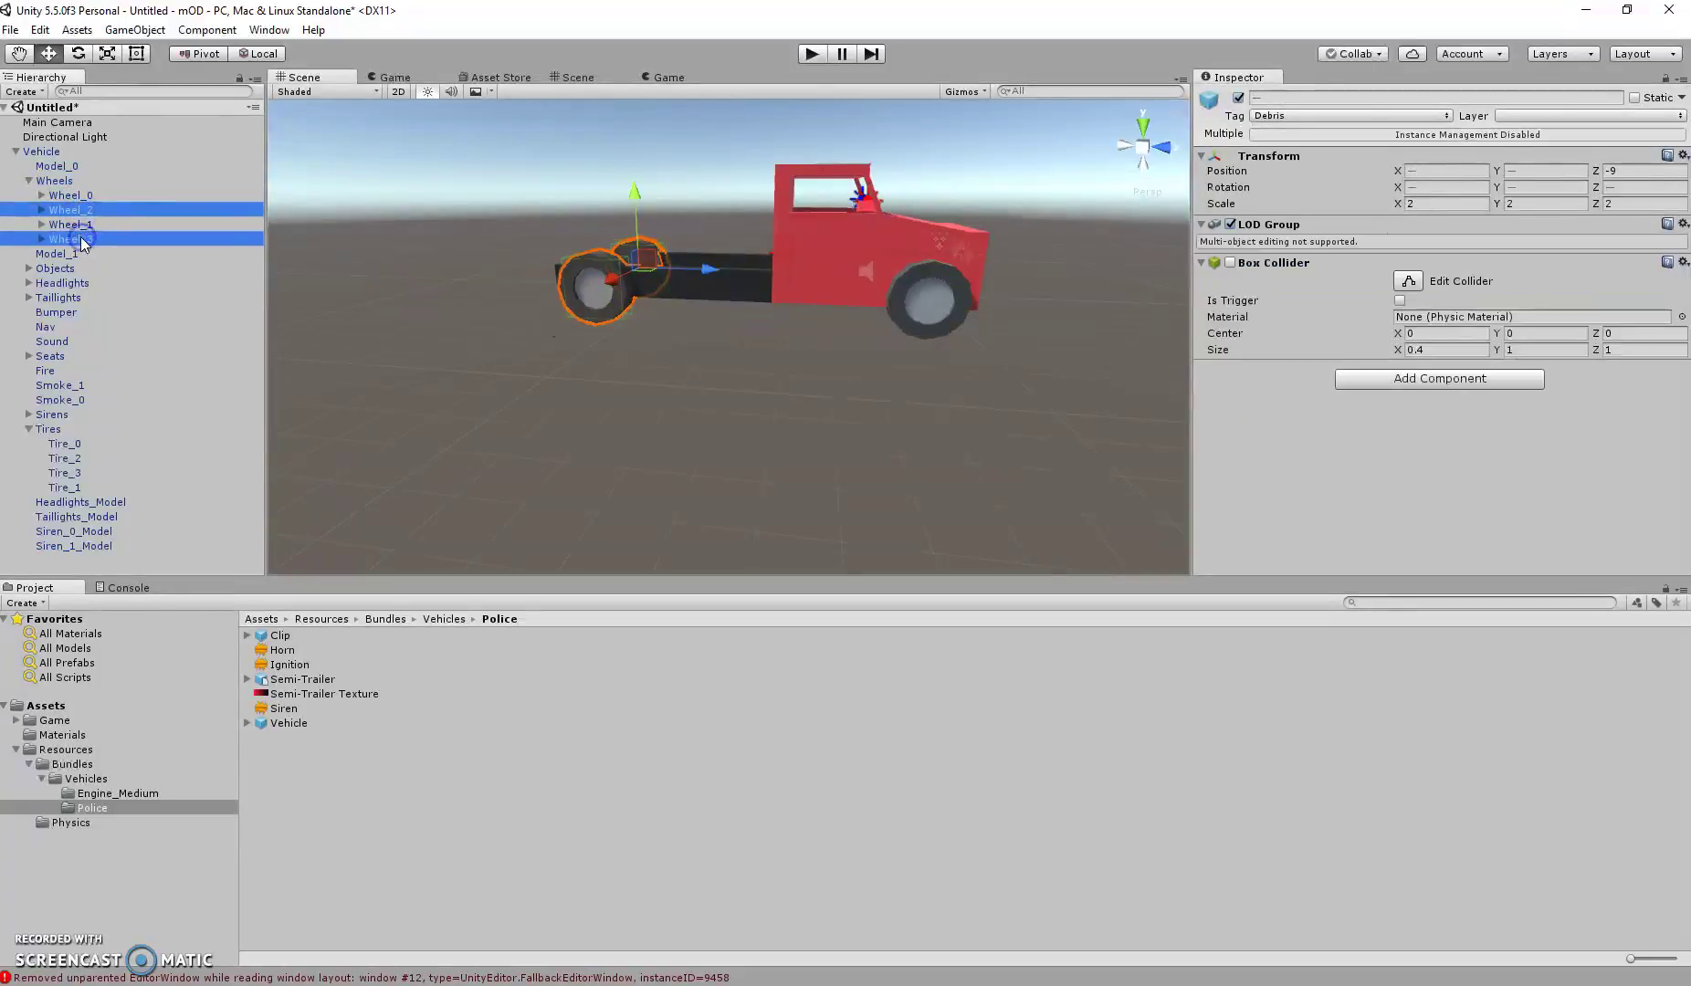
right_click(80, 239)
left_click(134, 315)
Rename the copy of Wheel_3 to Wheel_4 and the copy of Wheel_2 to Wheel_5.
left_click(104, 253)
right_click(104, 253)
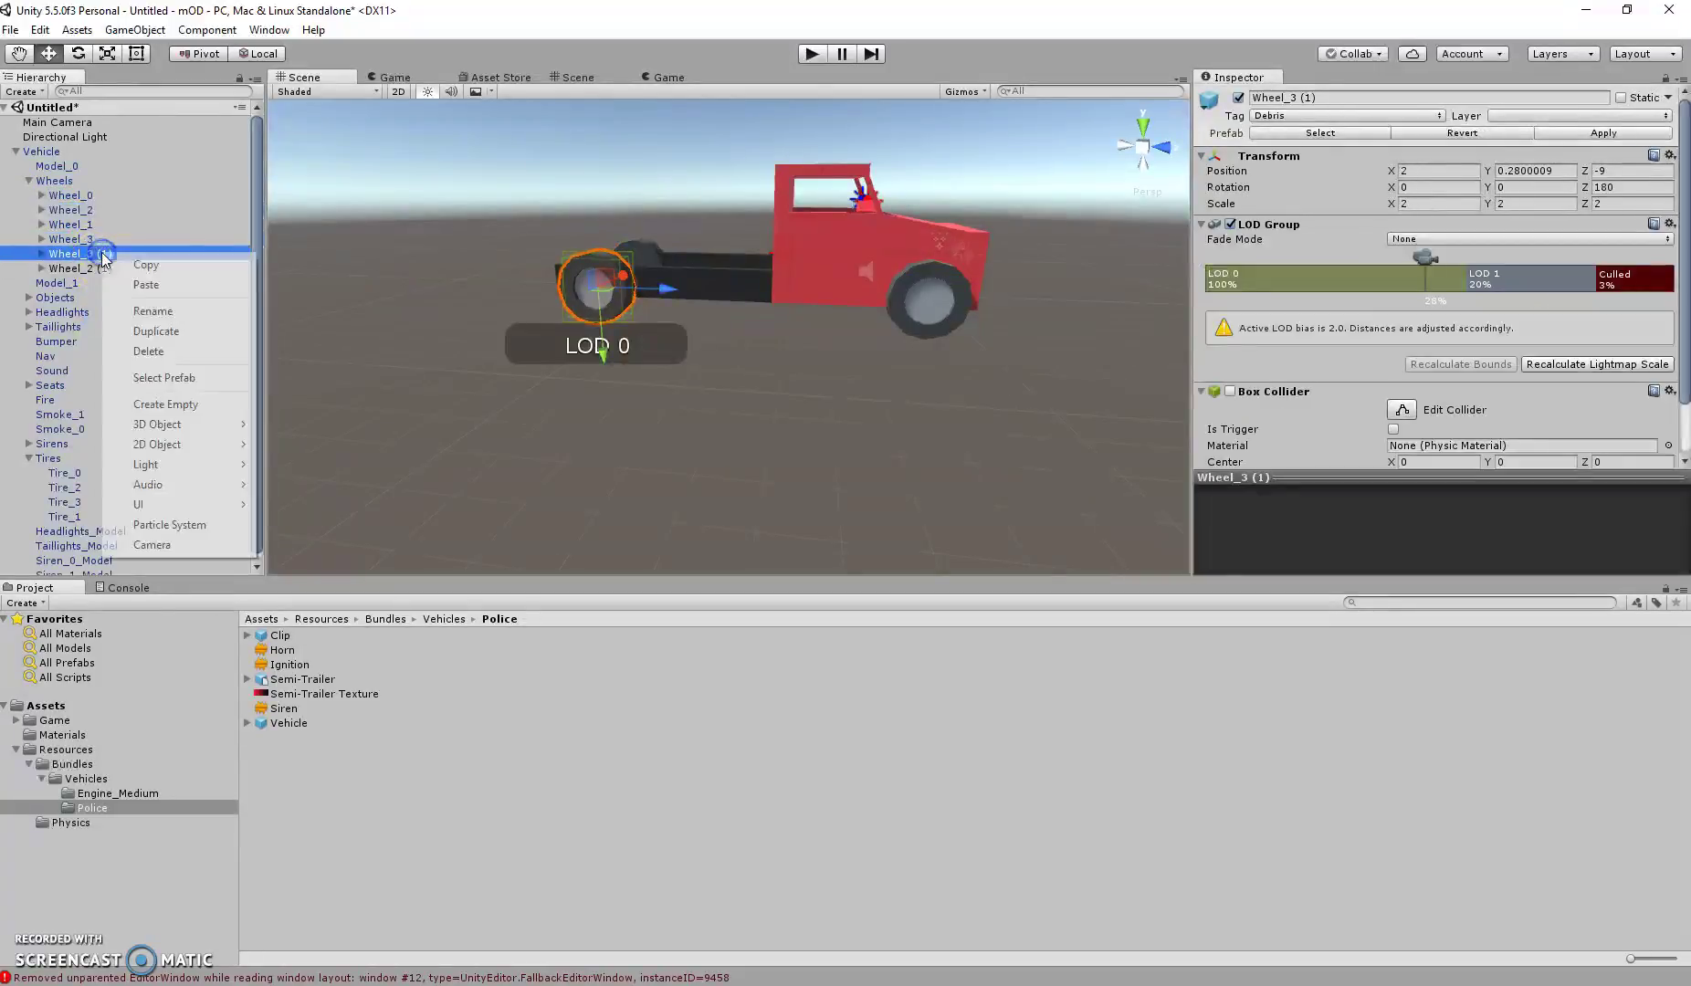
left_click(180, 314)
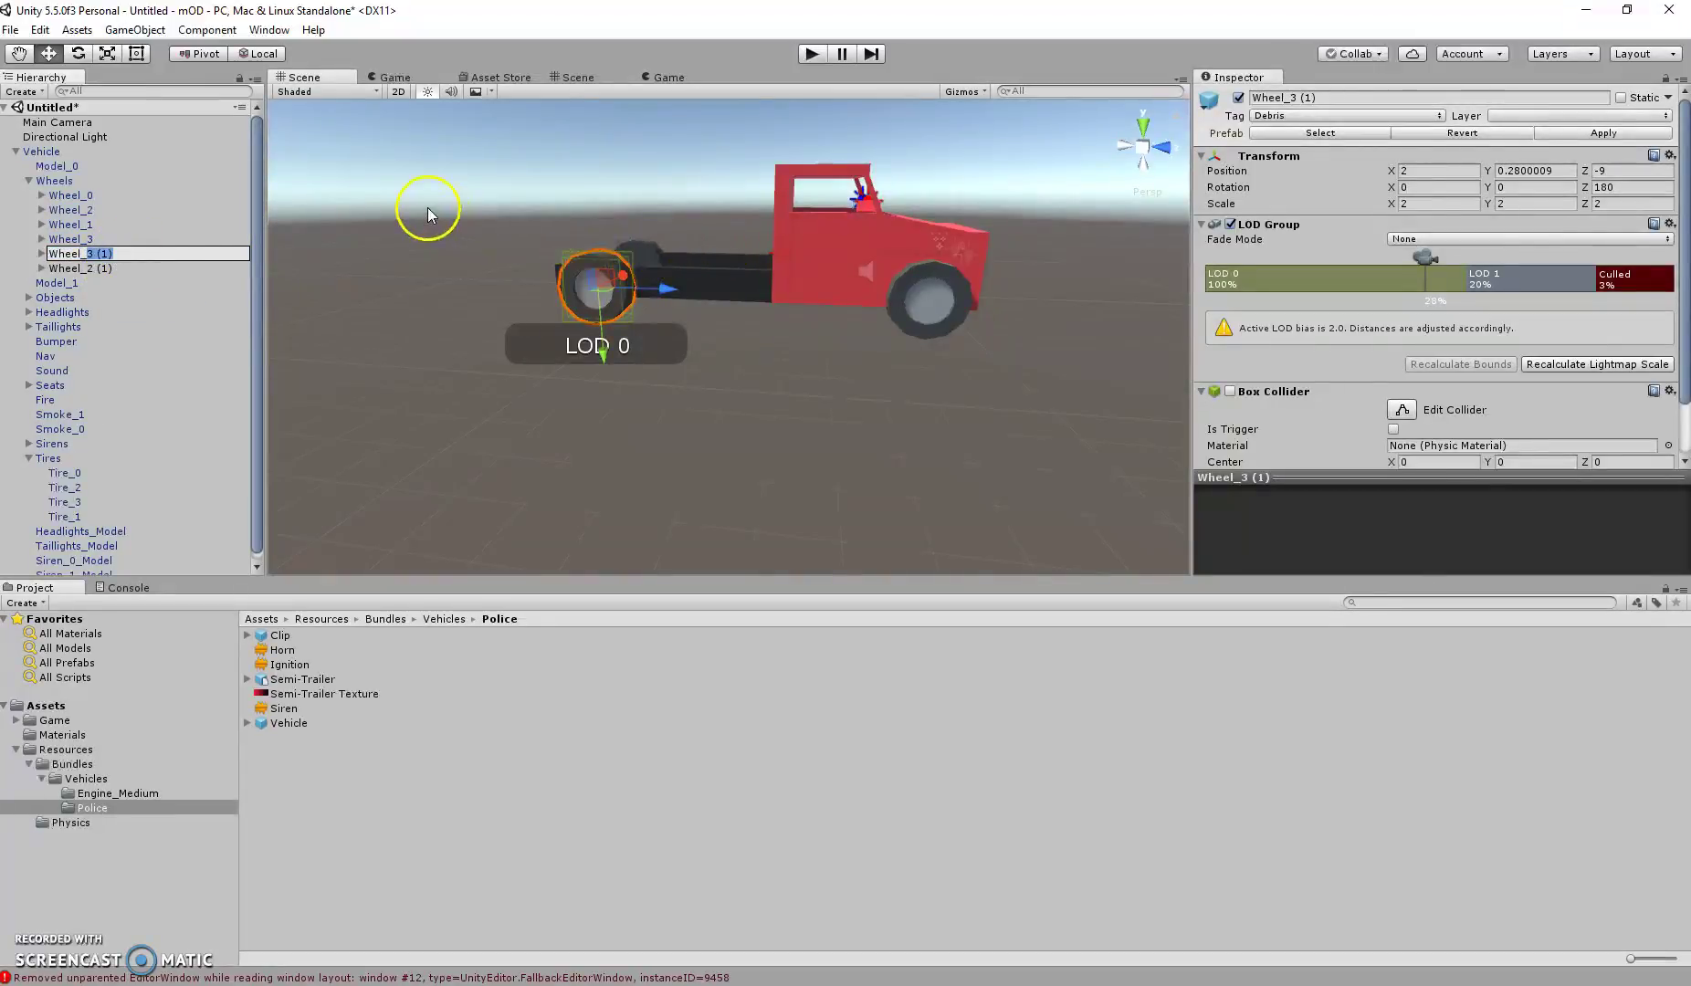
type("4")
left_click(81, 269)
right_click(80, 269)
left_click(133, 327)
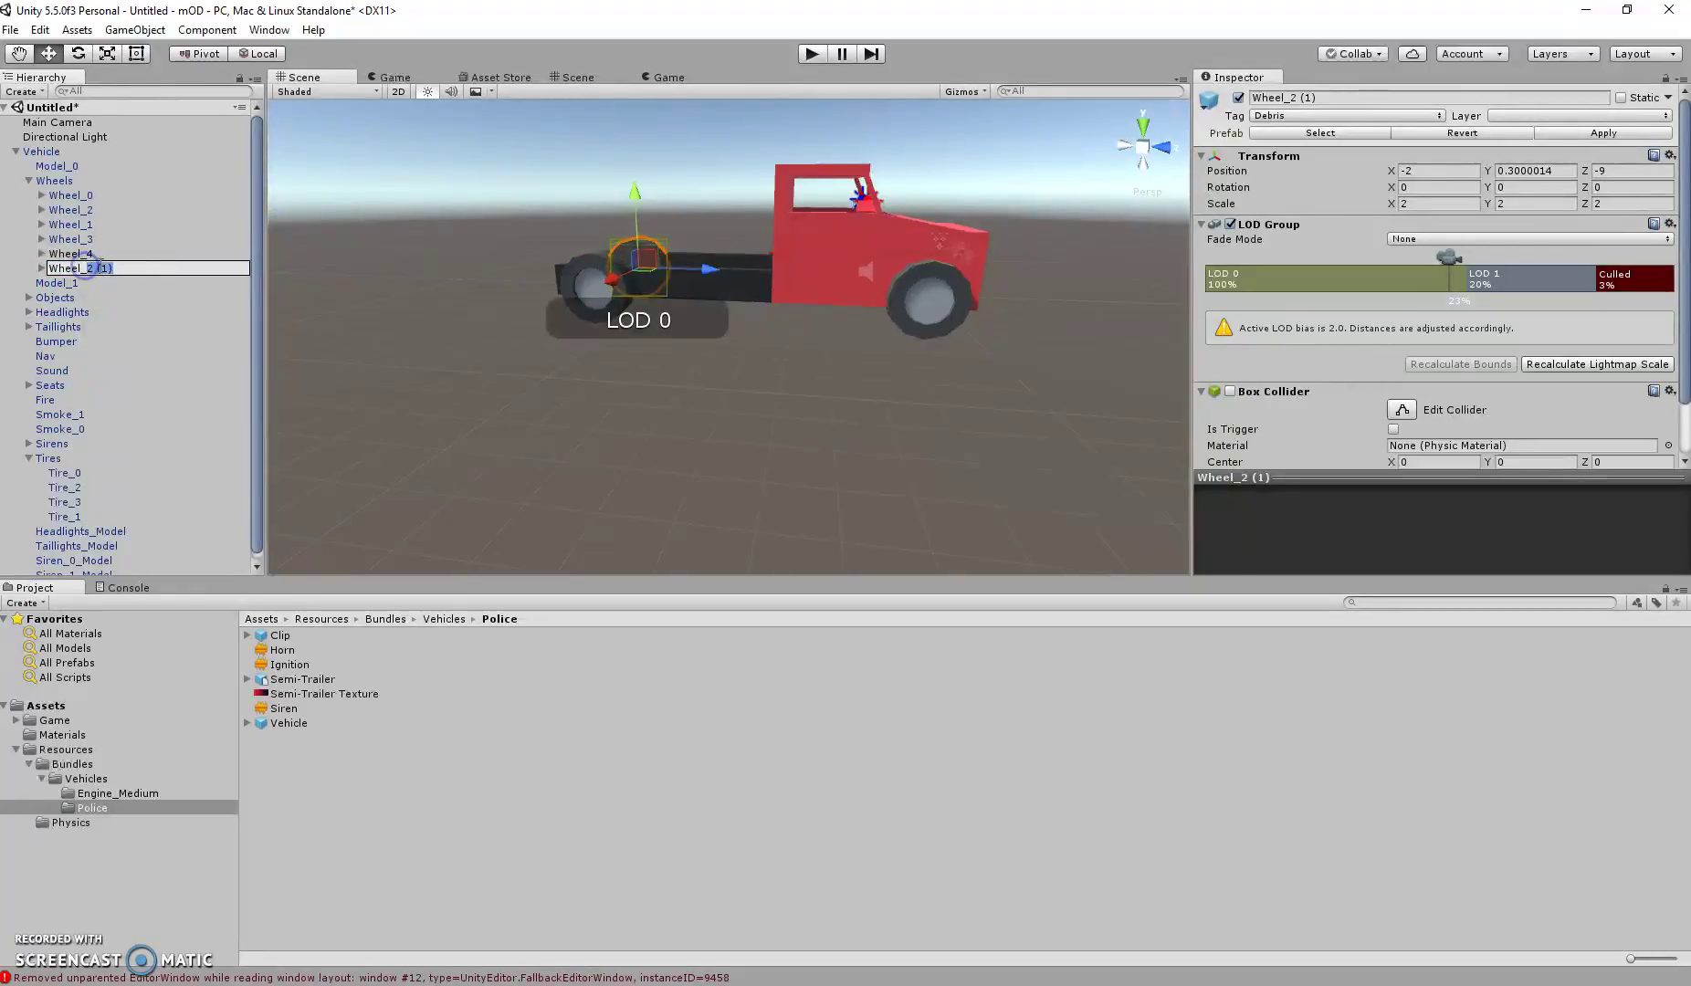
type("5")
Move Wheel_4 and Wheel_5 together to -6 on Z, and slide them back along Z to about -6.61.
left_click(80, 255)
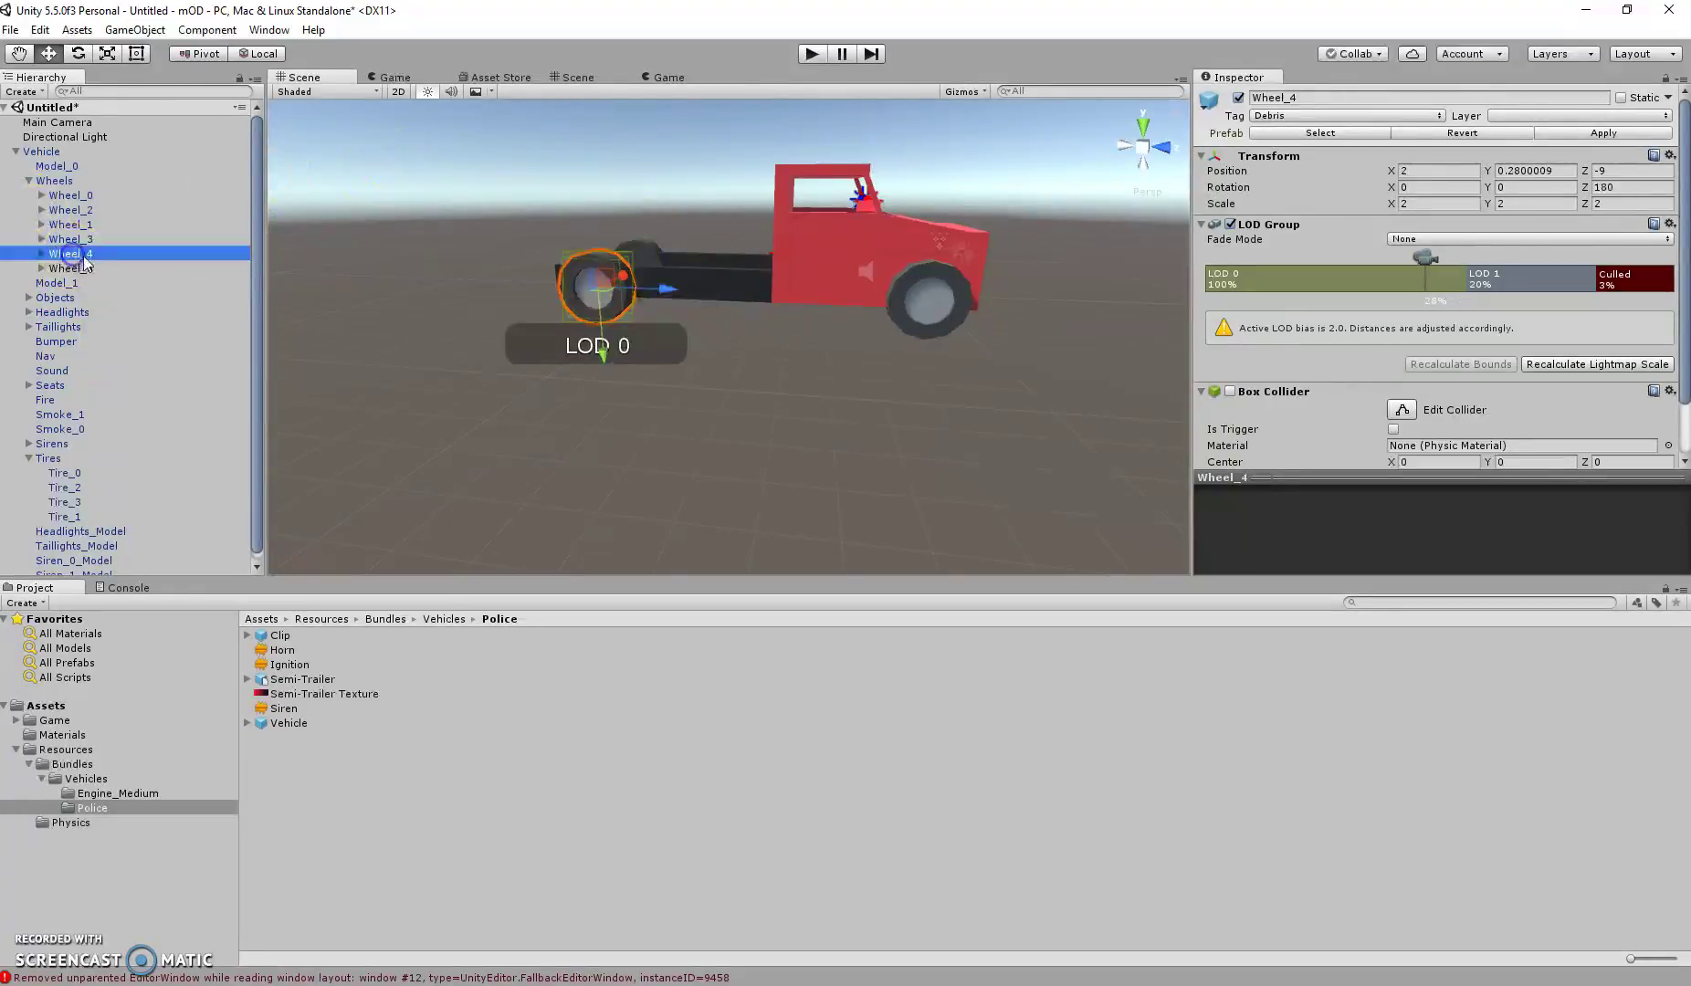
left_click(81, 268, "ctrl")
left_click(1654, 169)
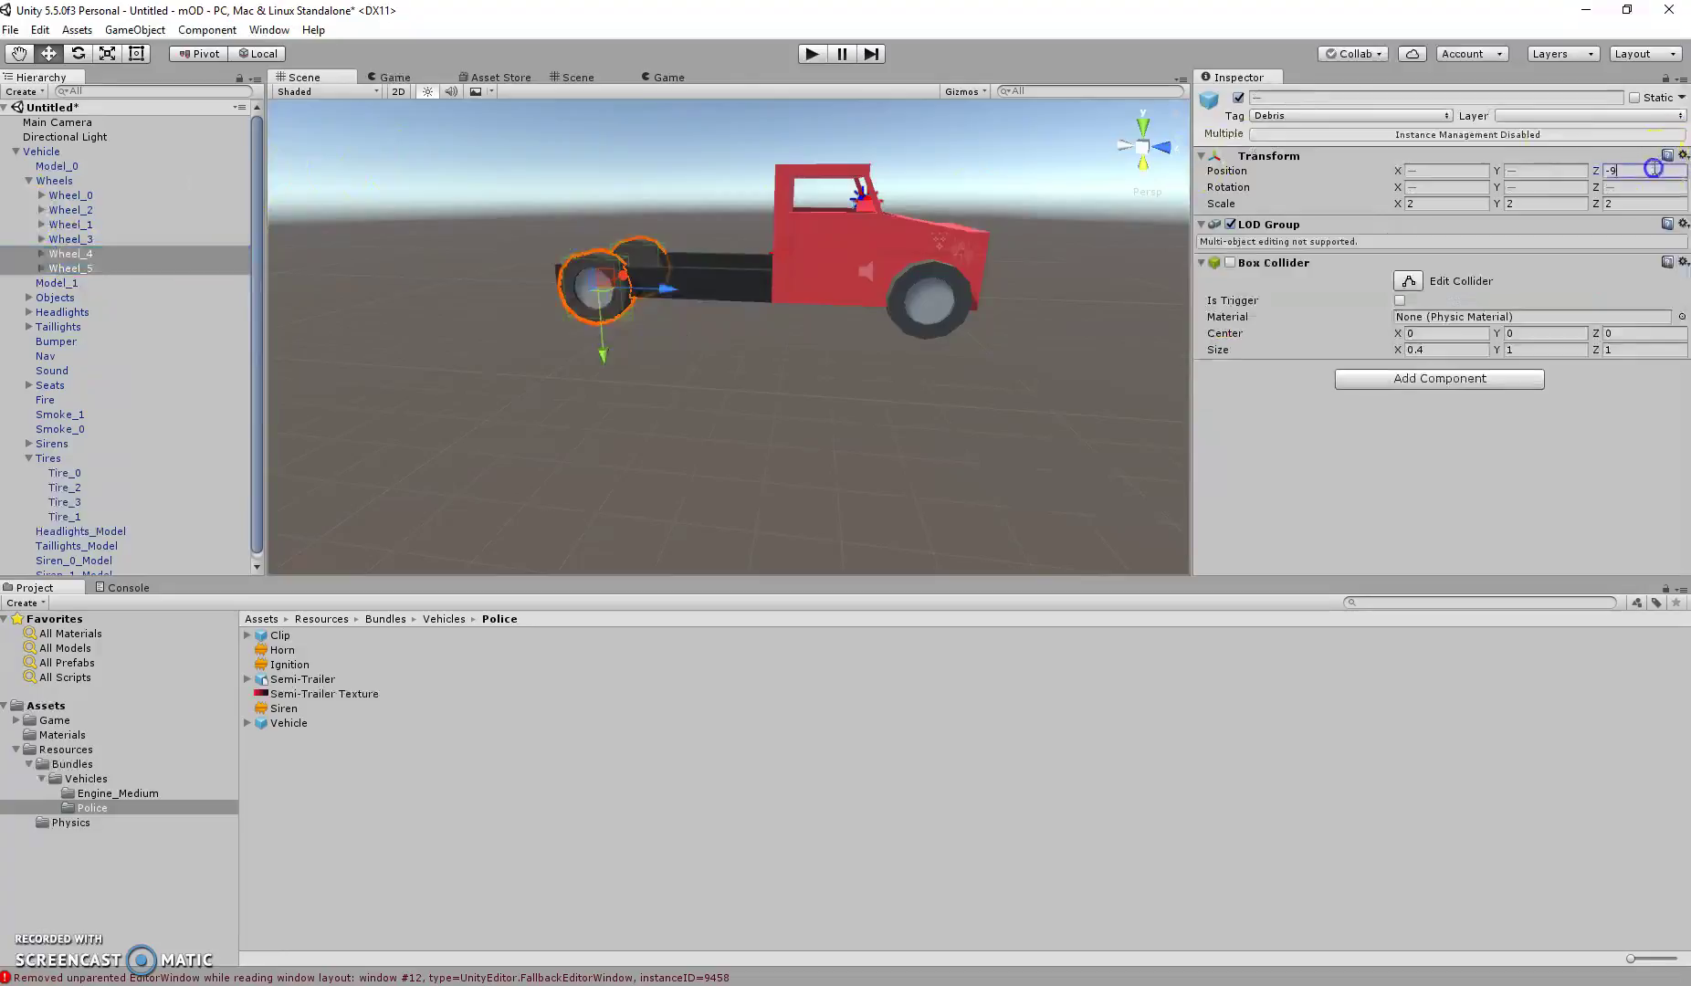
type("-")
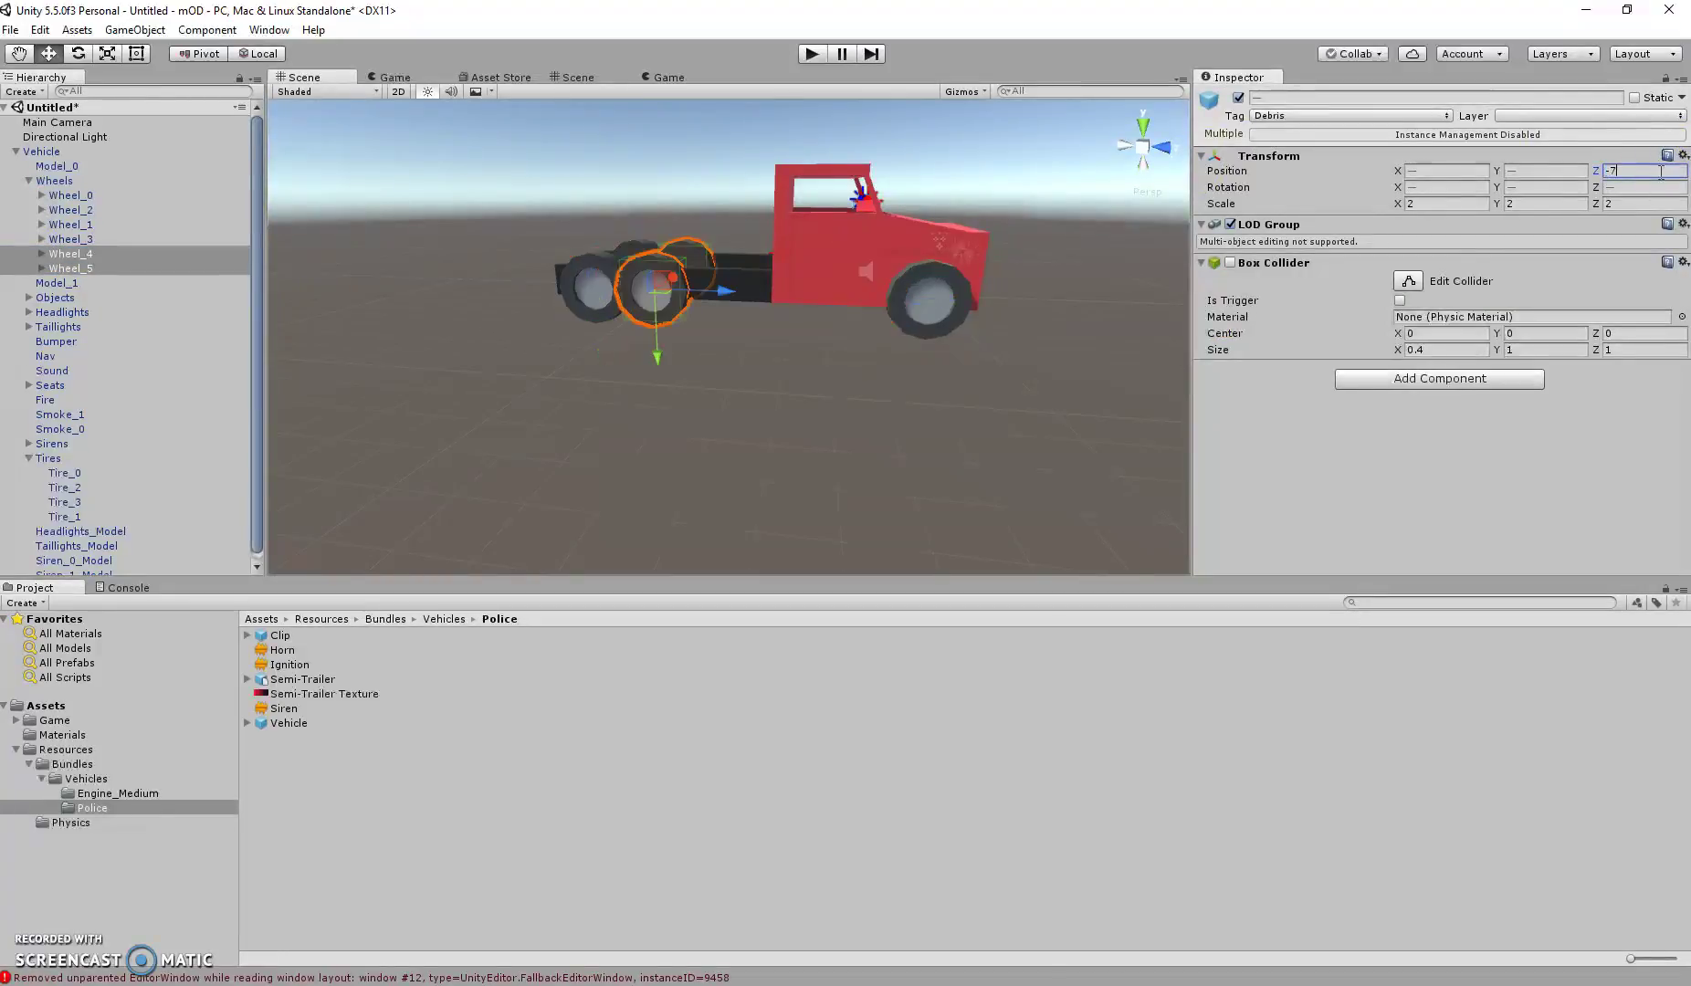
key("BackSpace")
type("6")
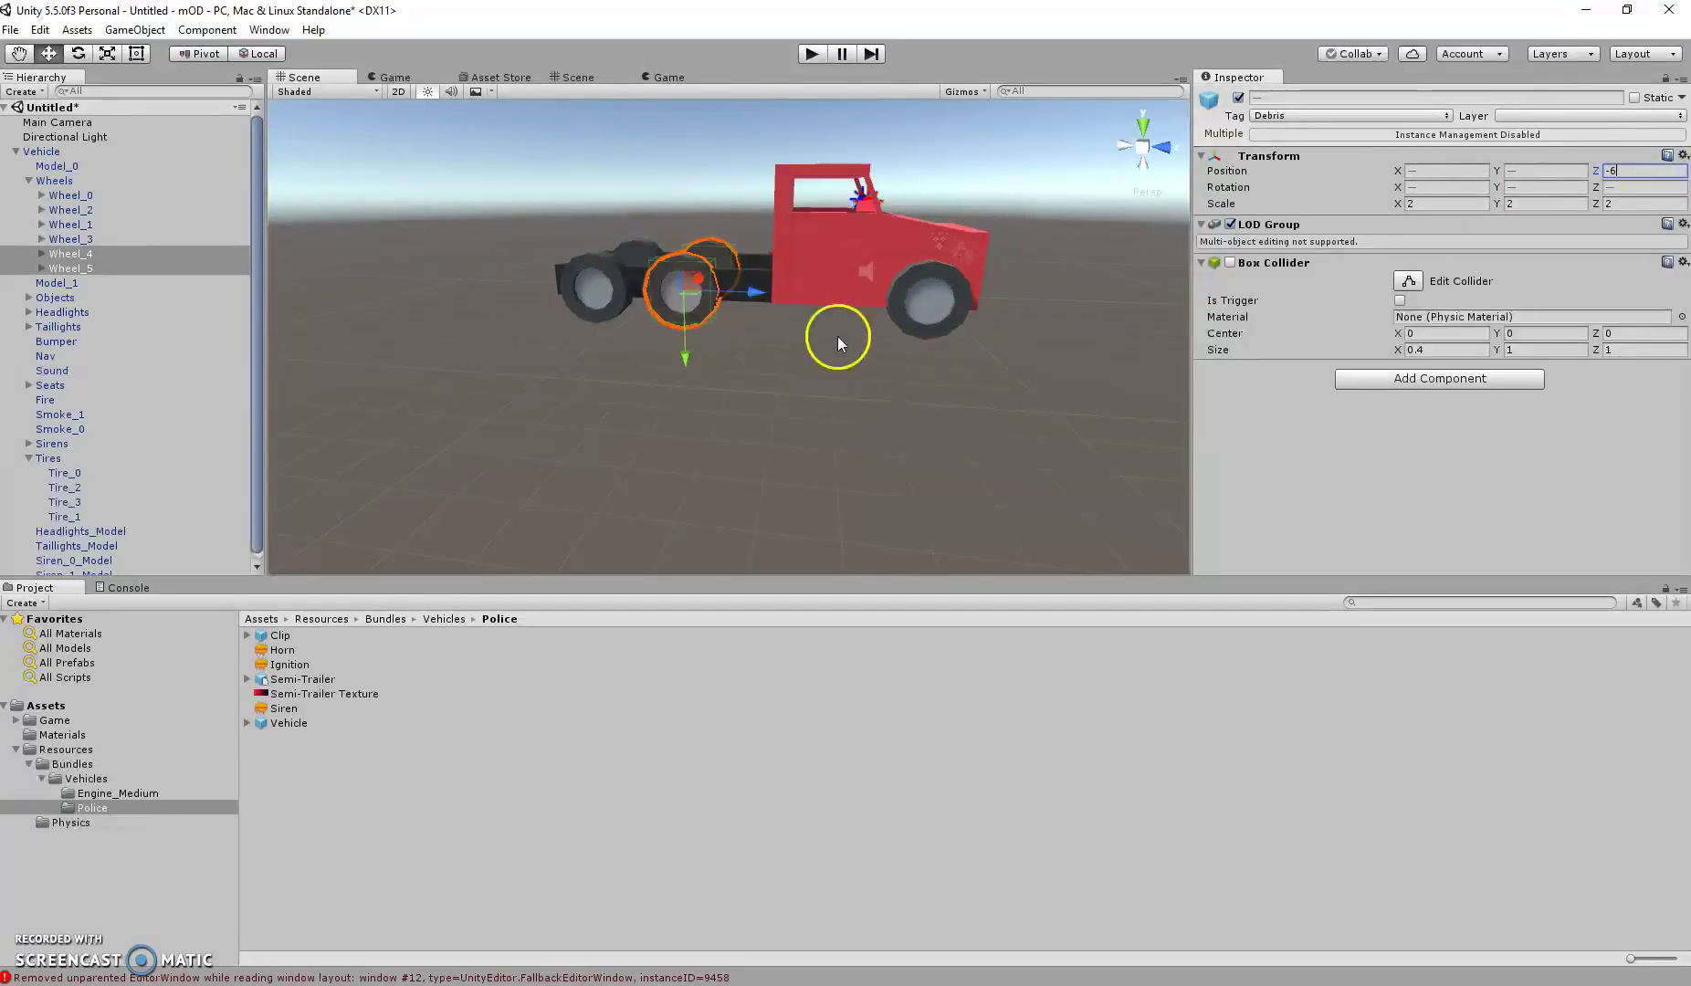
scroll(812, 326, "down", 3)
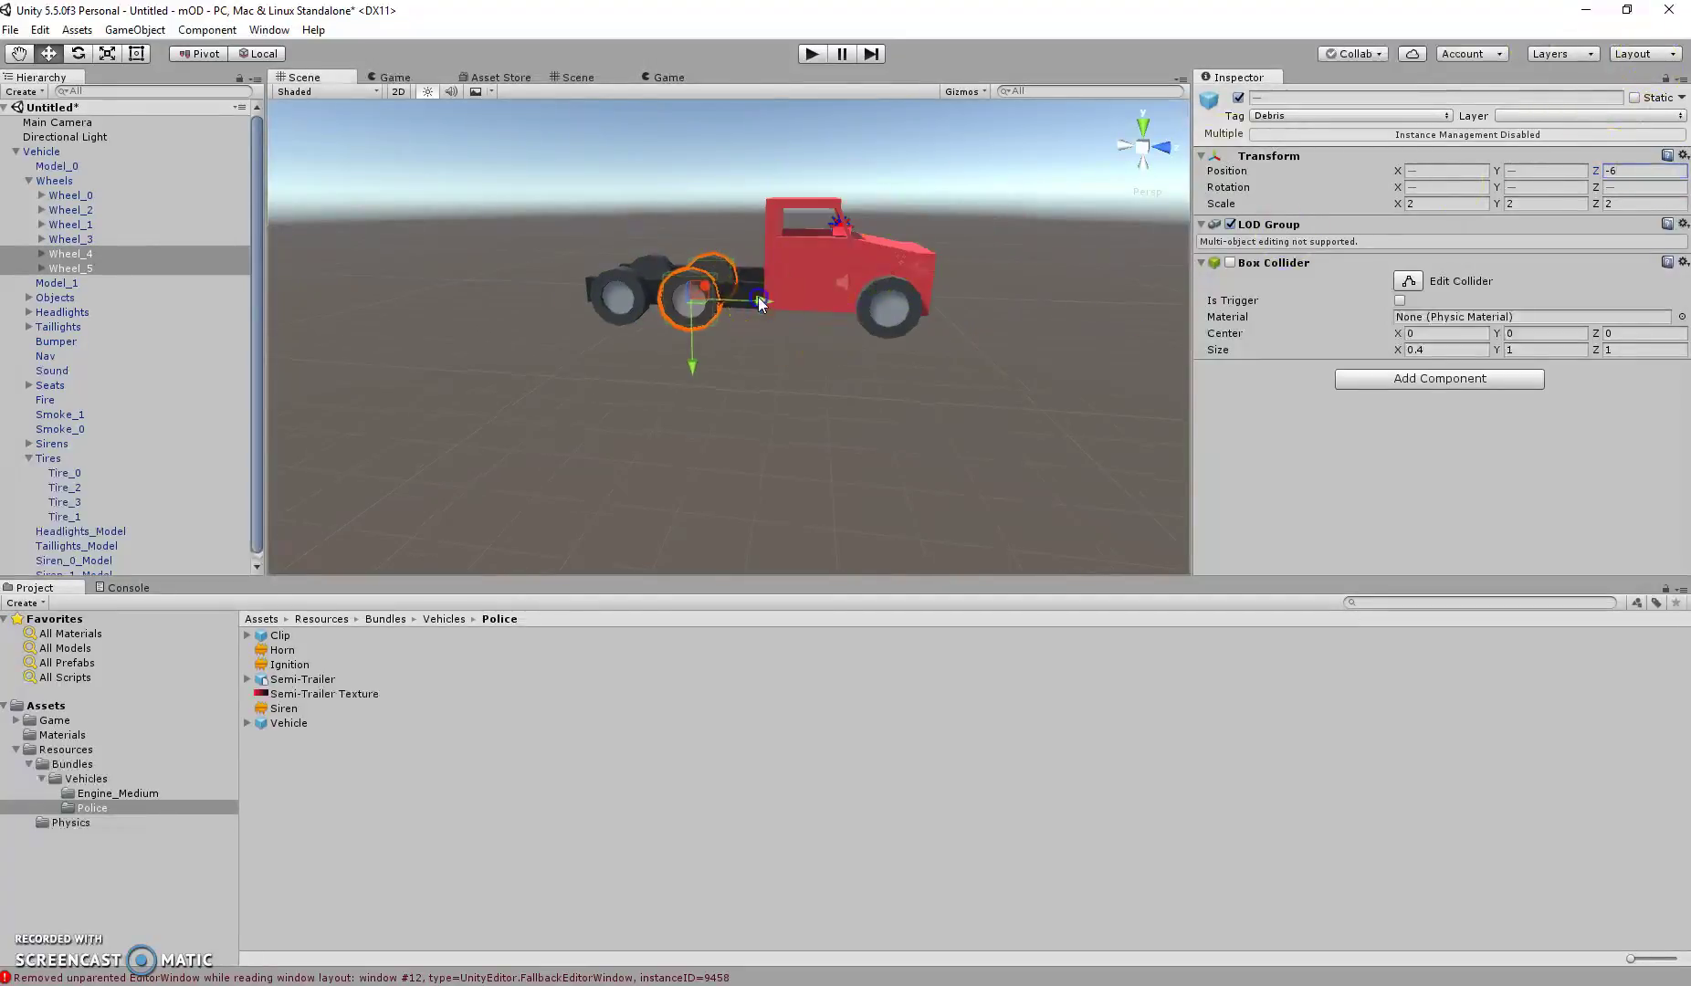
left_click_drag(757, 303, 745, 302)
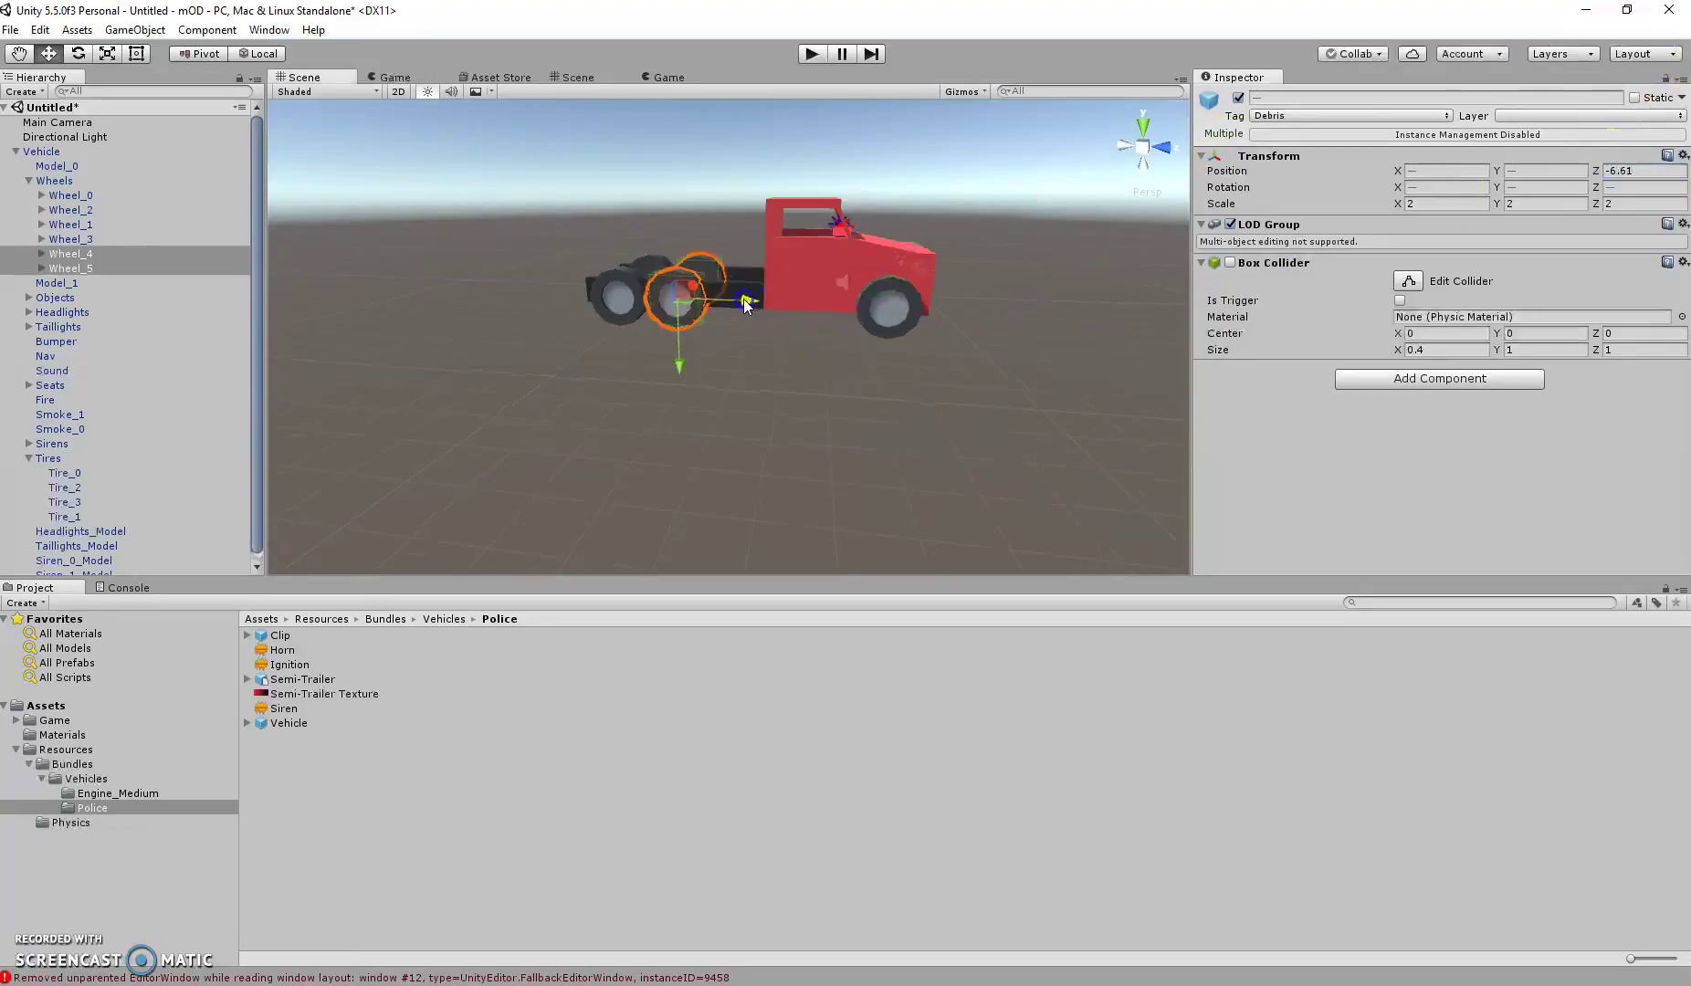
left_click(774, 369)
Examine the truck from behind and check which wheel object sits on which side of the frame.
right_click_drag(818, 377, 151, 445)
left_click_drag(795, 296, 247, 278, "alt")
right_click_drag(246, 280, 652, 452)
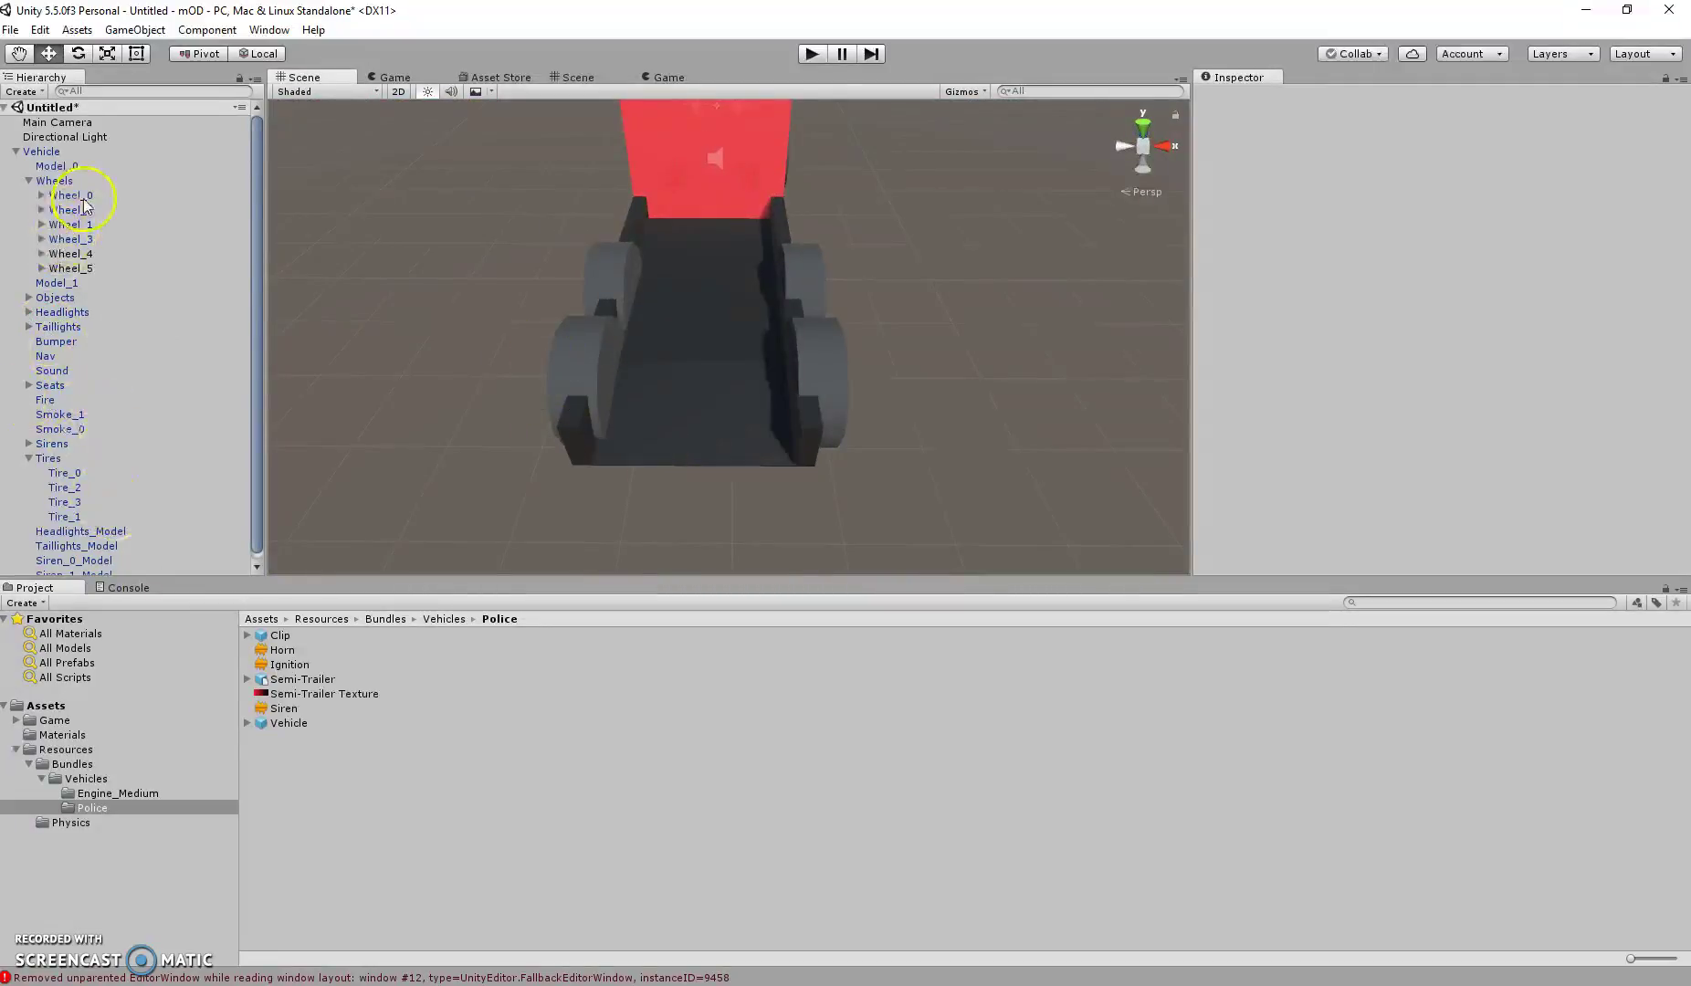
left_click(80, 195)
left_click(85, 210)
left_click(84, 223)
left_click(82, 236)
left_click(78, 219)
left_click(75, 194)
left_click(79, 226)
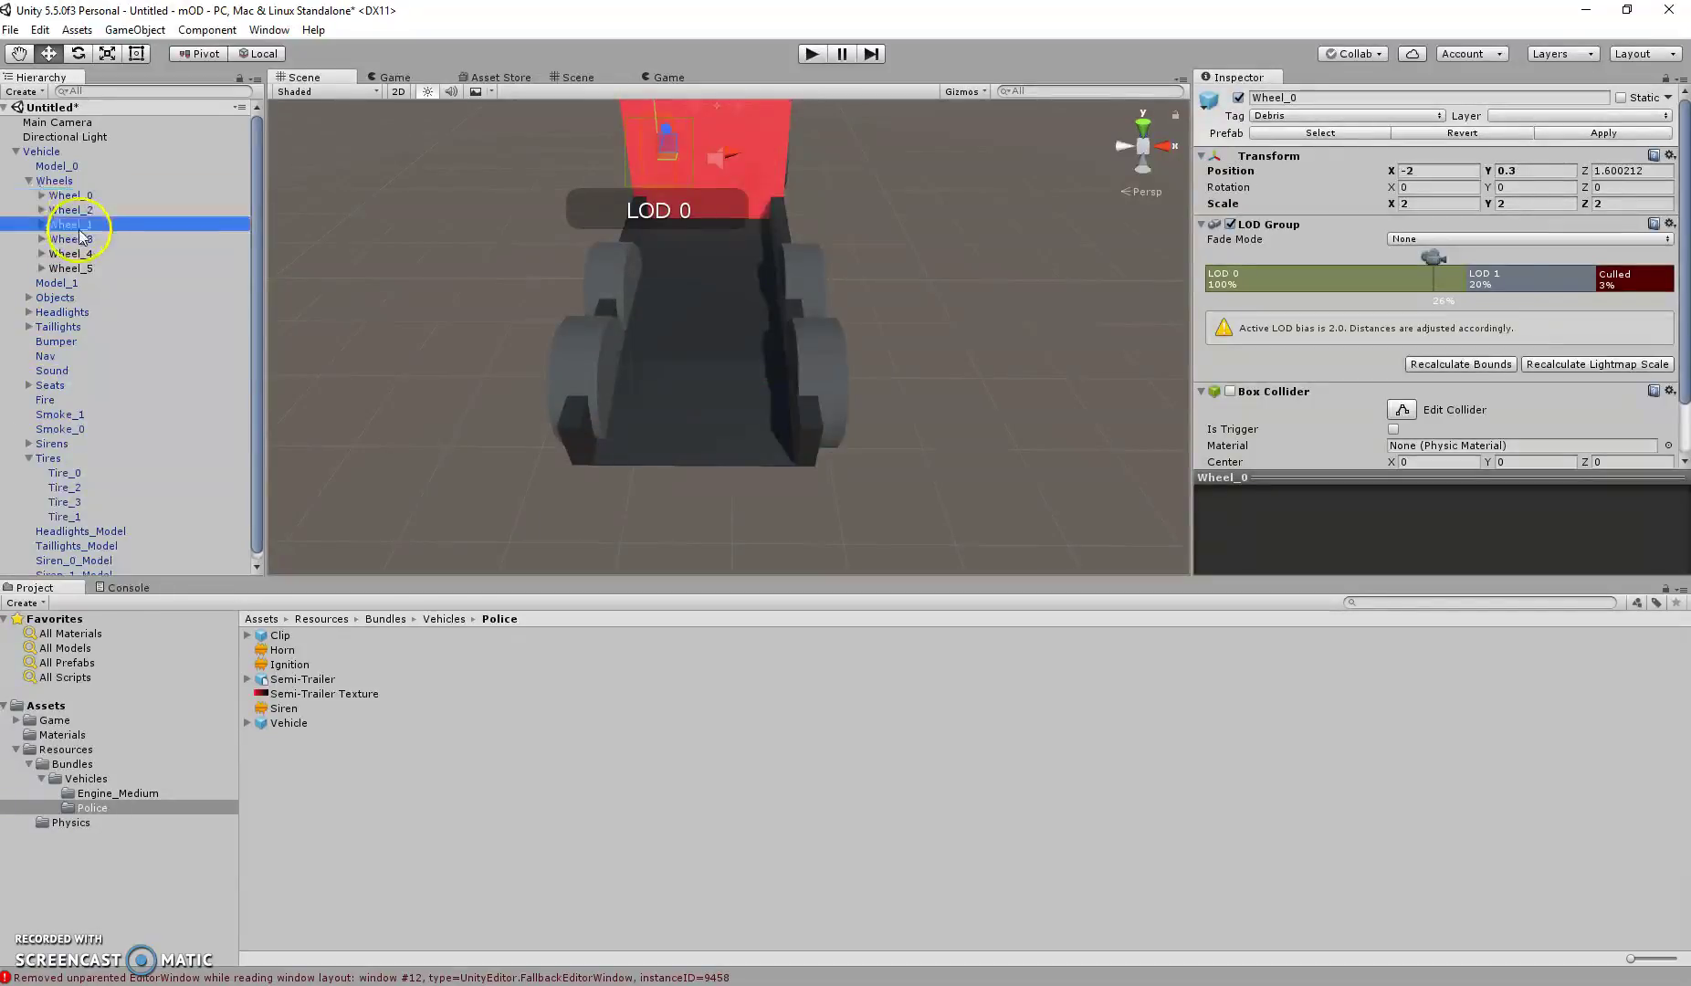
left_click_drag(547, 249, 541, 193, "alt")
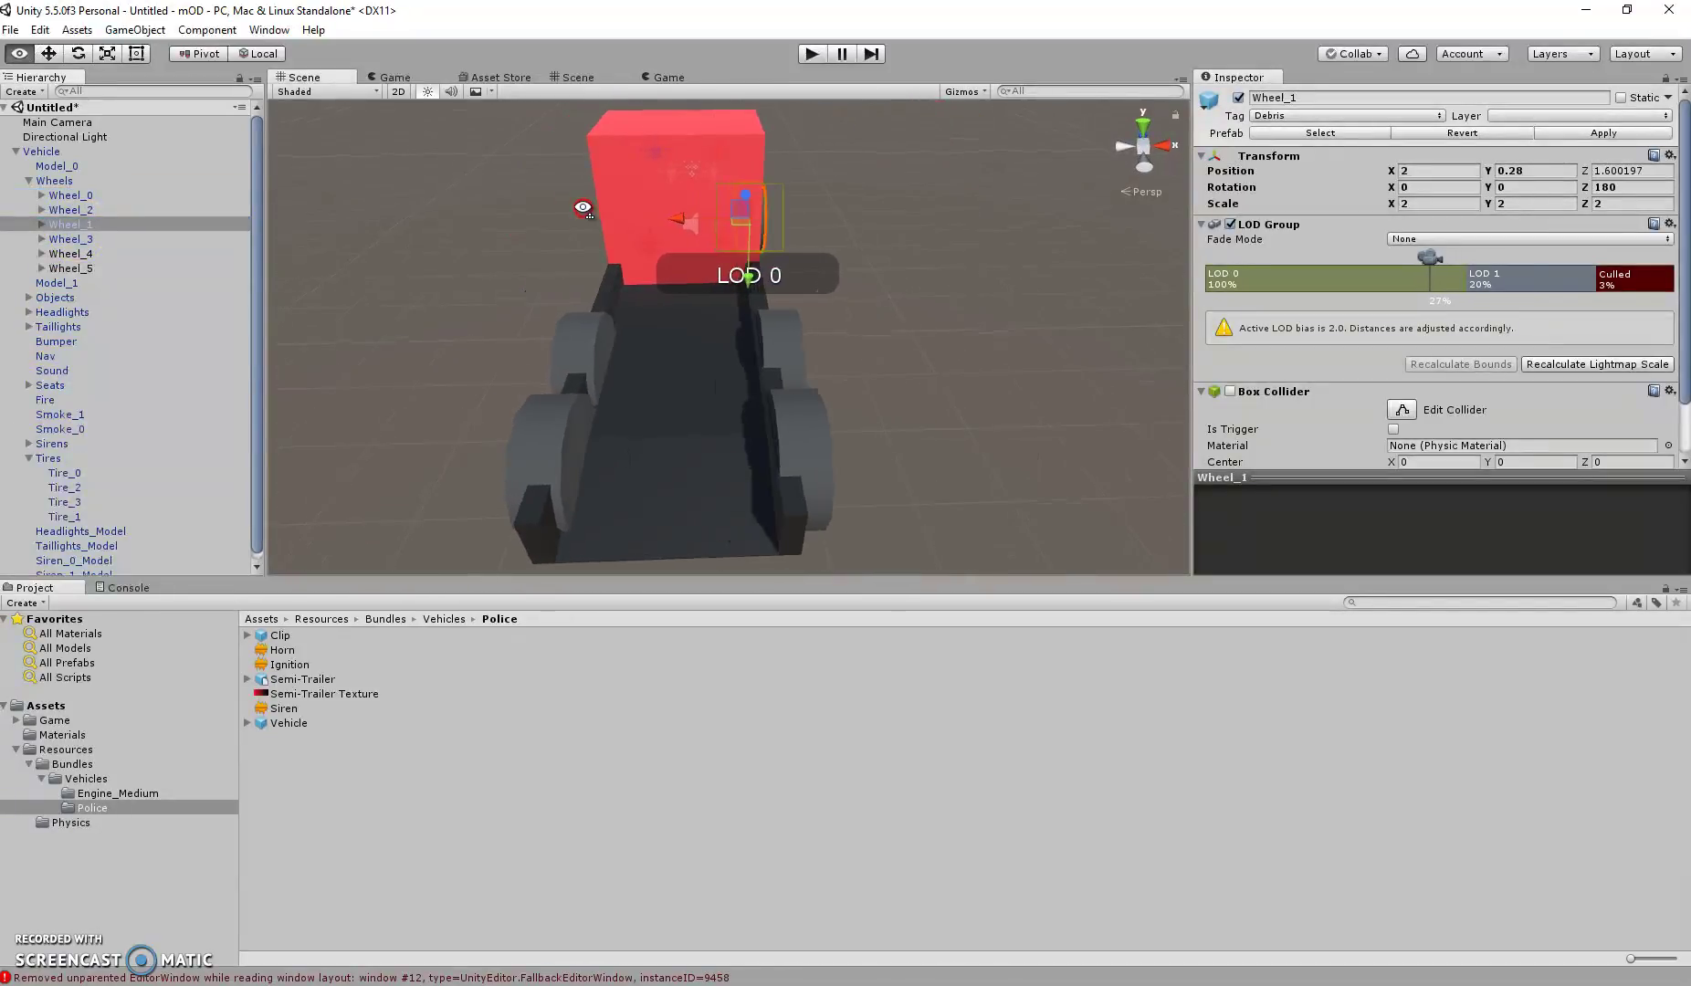
Select Wheel_0, Wheel_2 and Wheel_5 together and nudge them along the X axis.
left_click(70, 210)
left_click(73, 195)
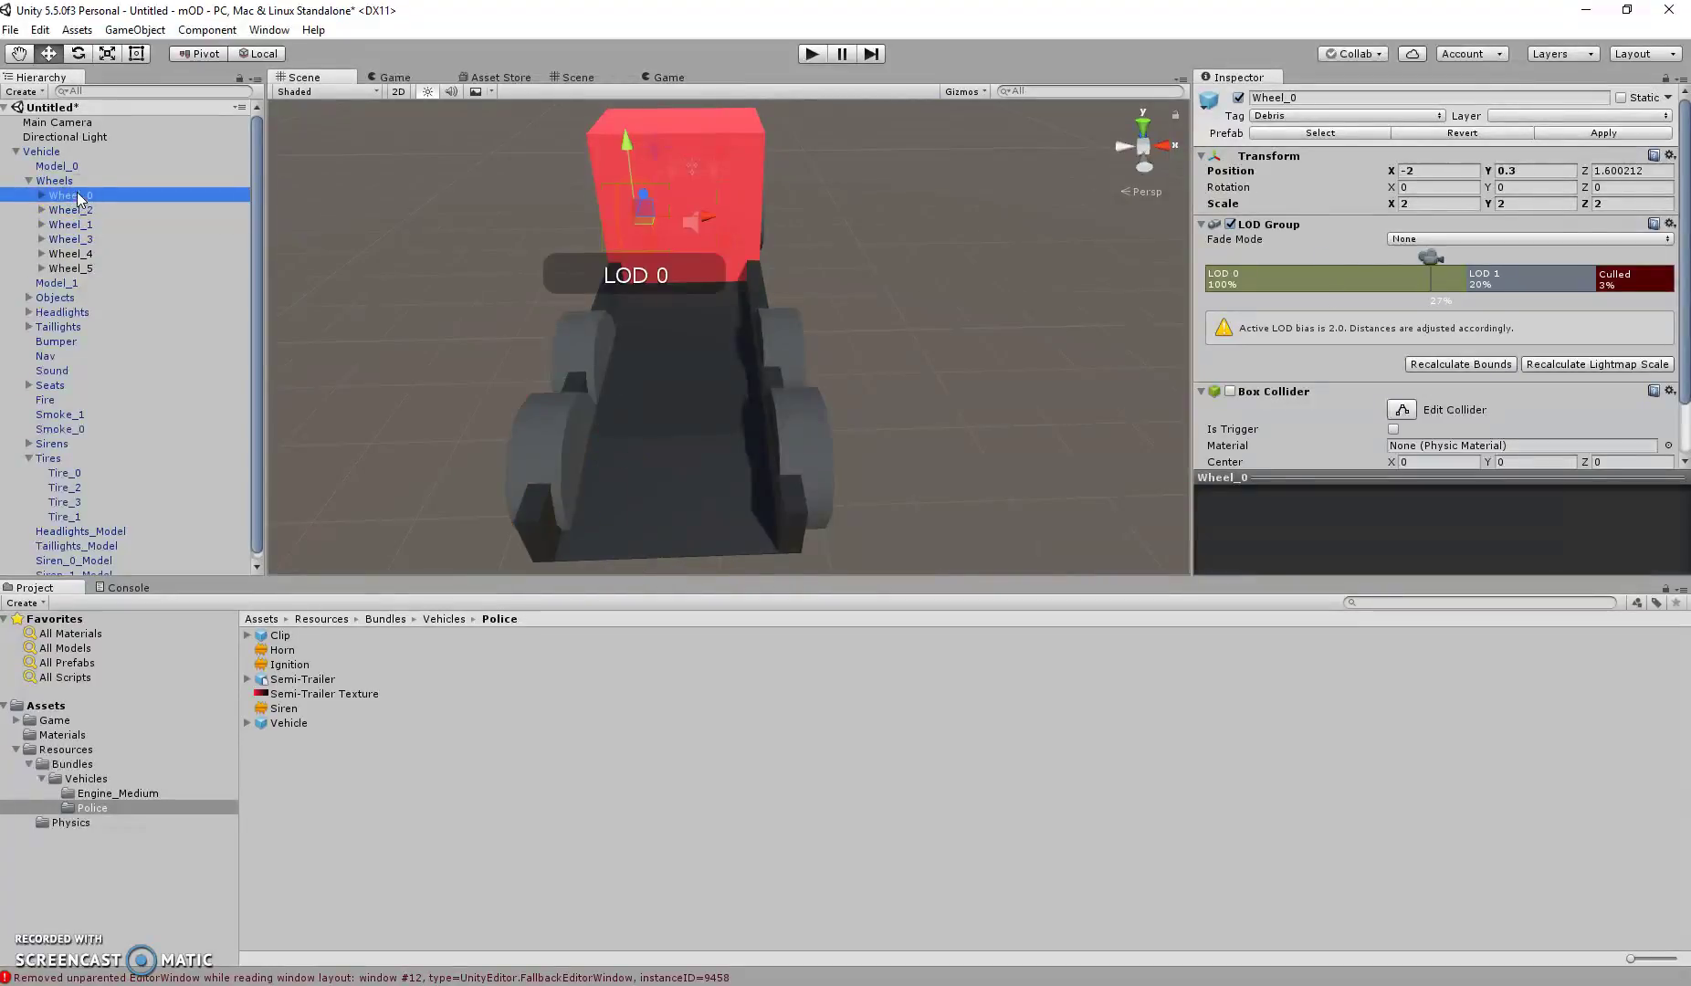
left_click(81, 211, "ctrl")
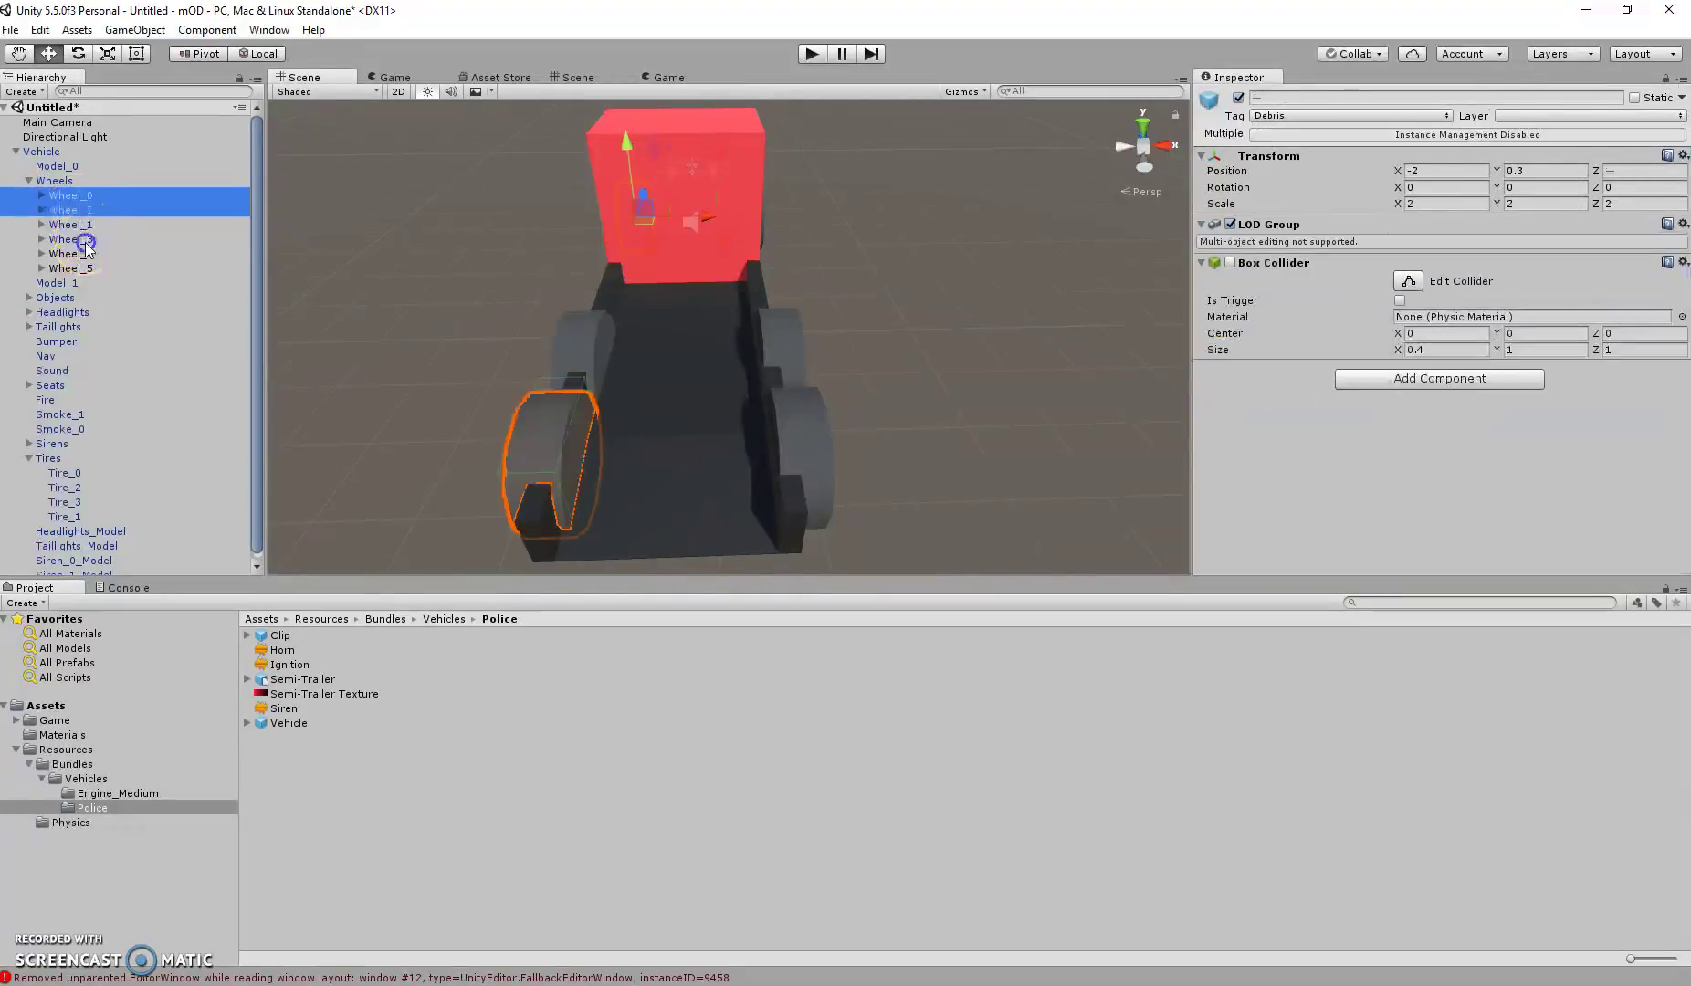
left_click(84, 241, "ctrl")
left_click(83, 239, "ctrl")
left_click(80, 227, "ctrl")
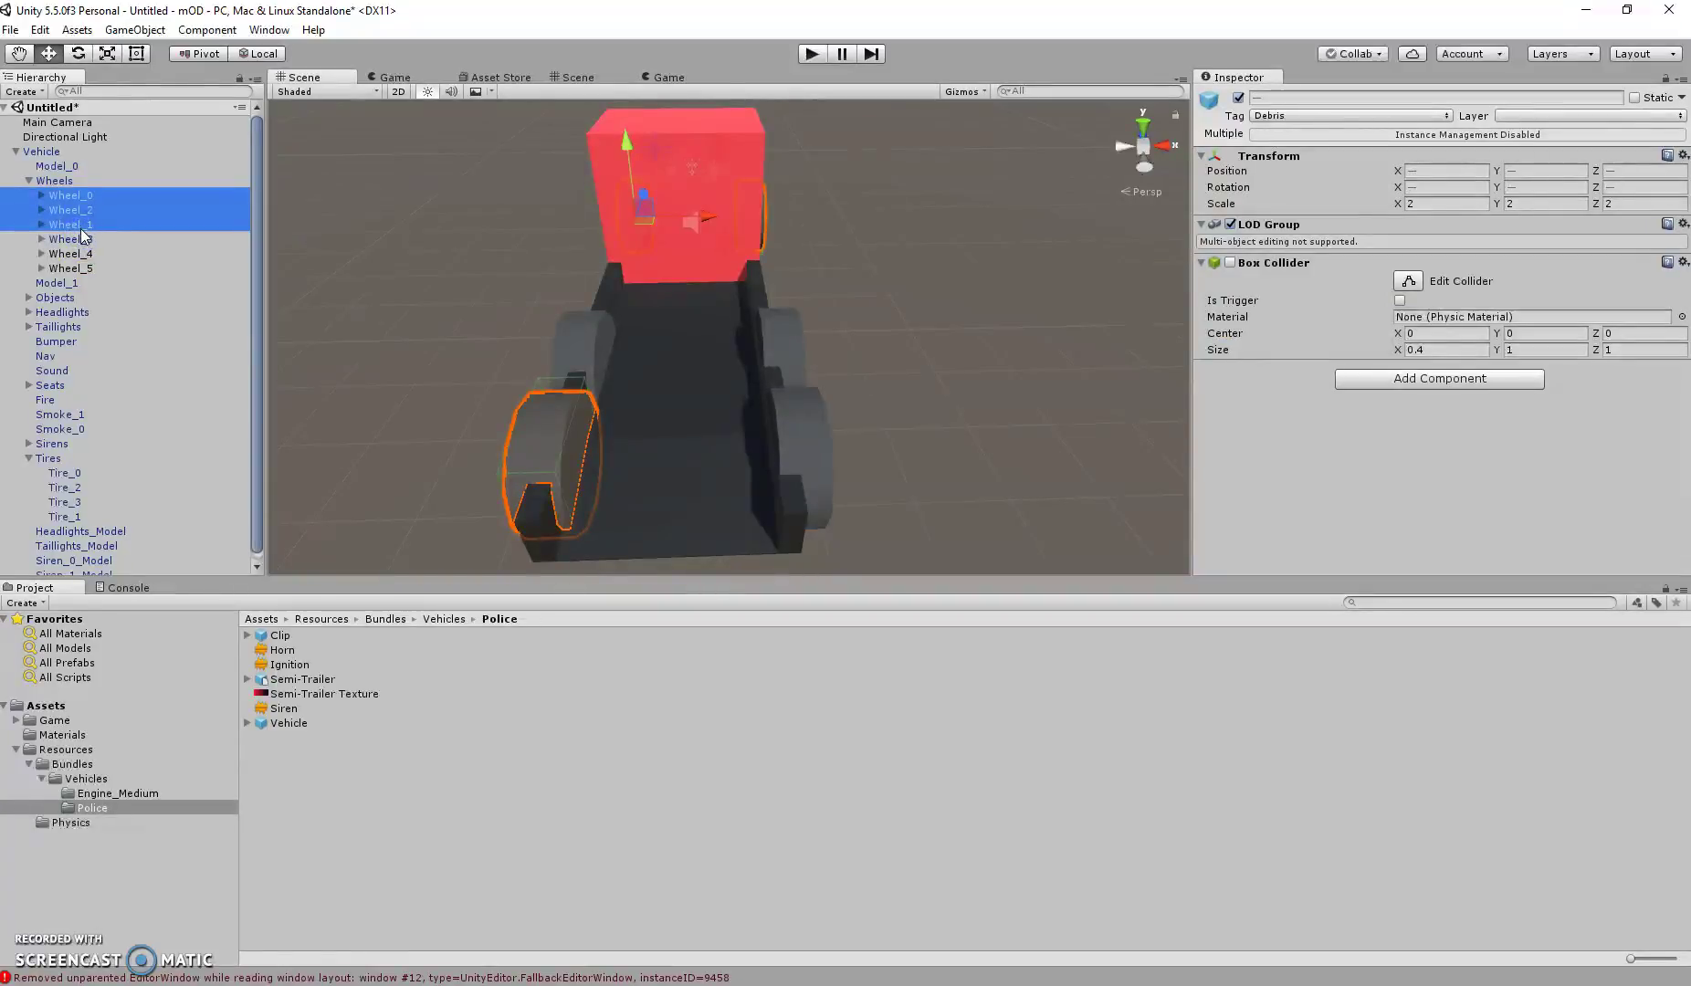
left_click(81, 228, "ctrl")
right_click(85, 252, "ctrl")
left_click(85, 252, "ctrl")
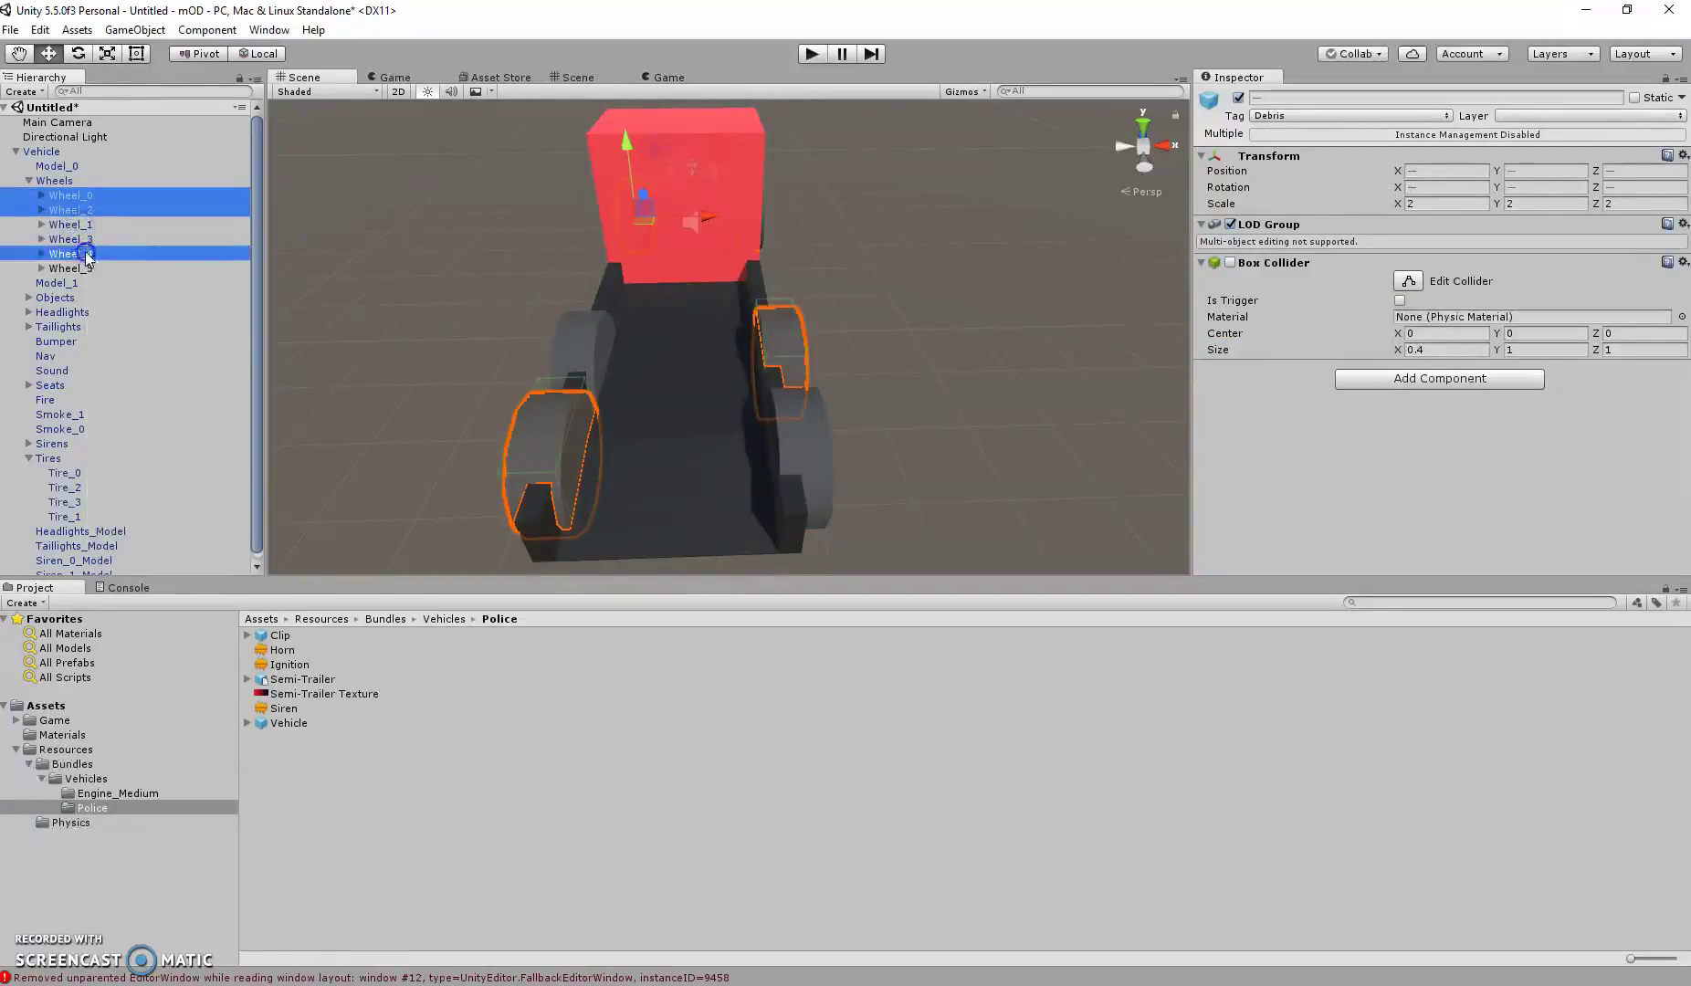
left_click(85, 253, "ctrl")
left_click(84, 268, "ctrl")
left_click_drag(473, 302, 526, 303, "alt")
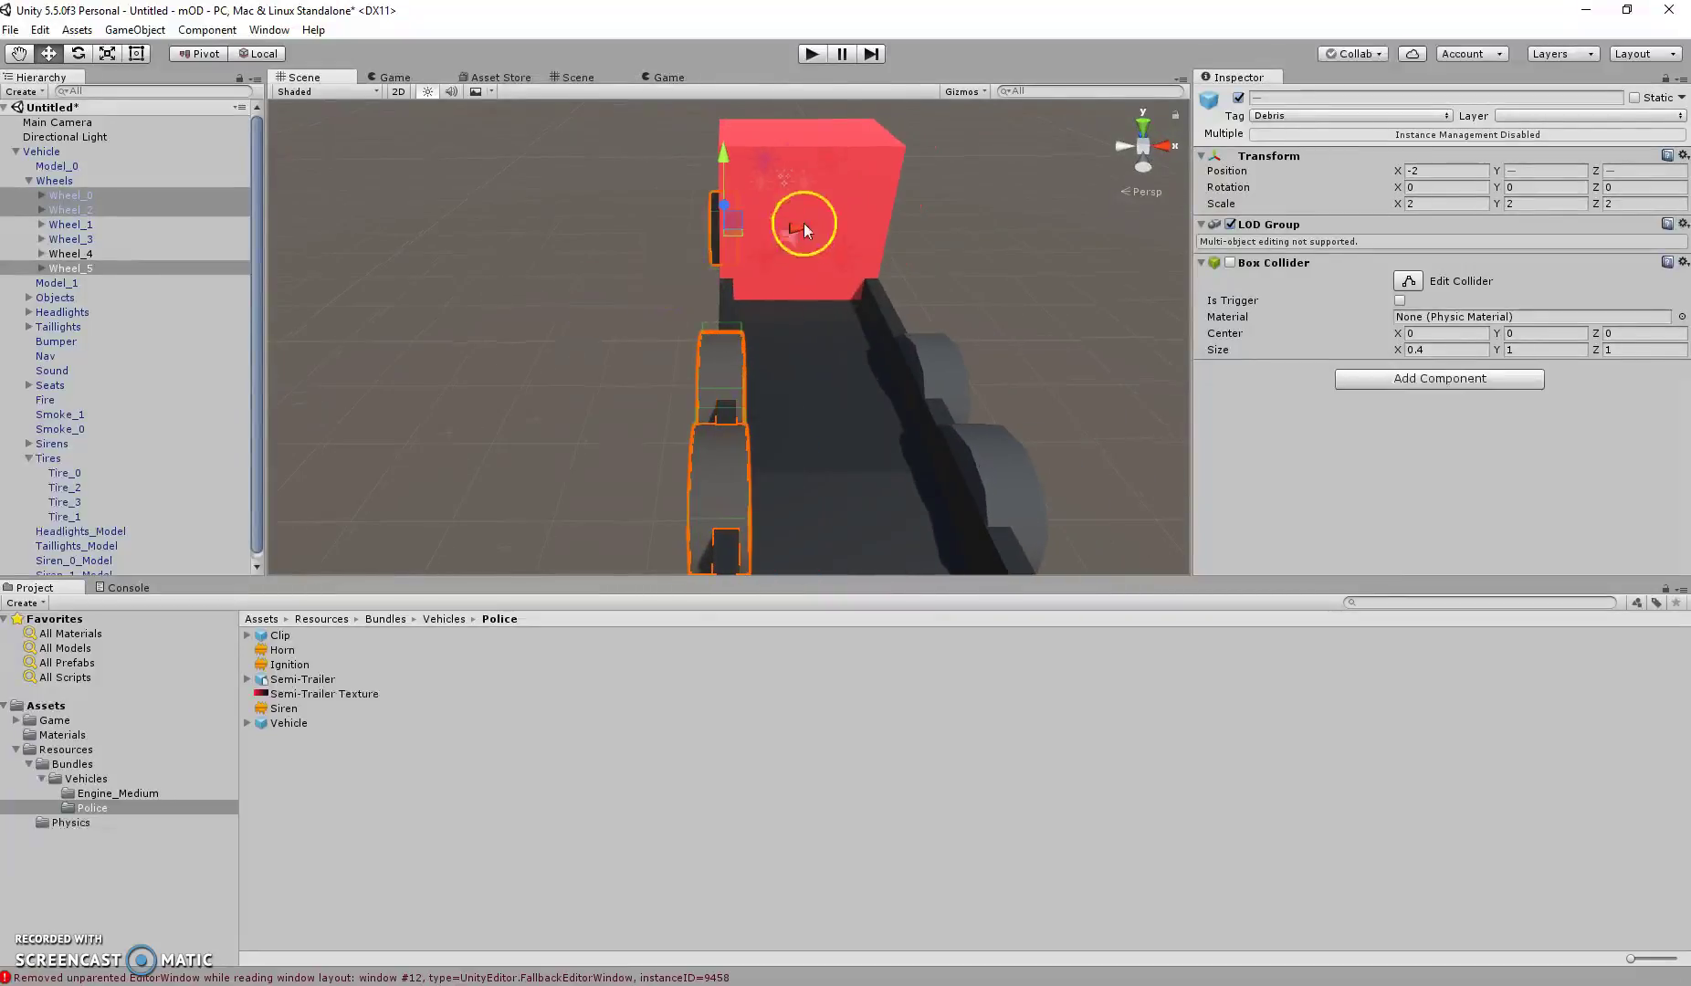
mouse_move(807, 222)
left_mouse_down()
mouse_move(790, 229)
mouse_move(812, 239)
left_mouse_up()
left_click(522, 275)
Move Headlights_Model to the front face of the cab, at about 0.24 on Z and 0.06 on Y.
left_click_drag(523, 275, 452, 276, "alt")
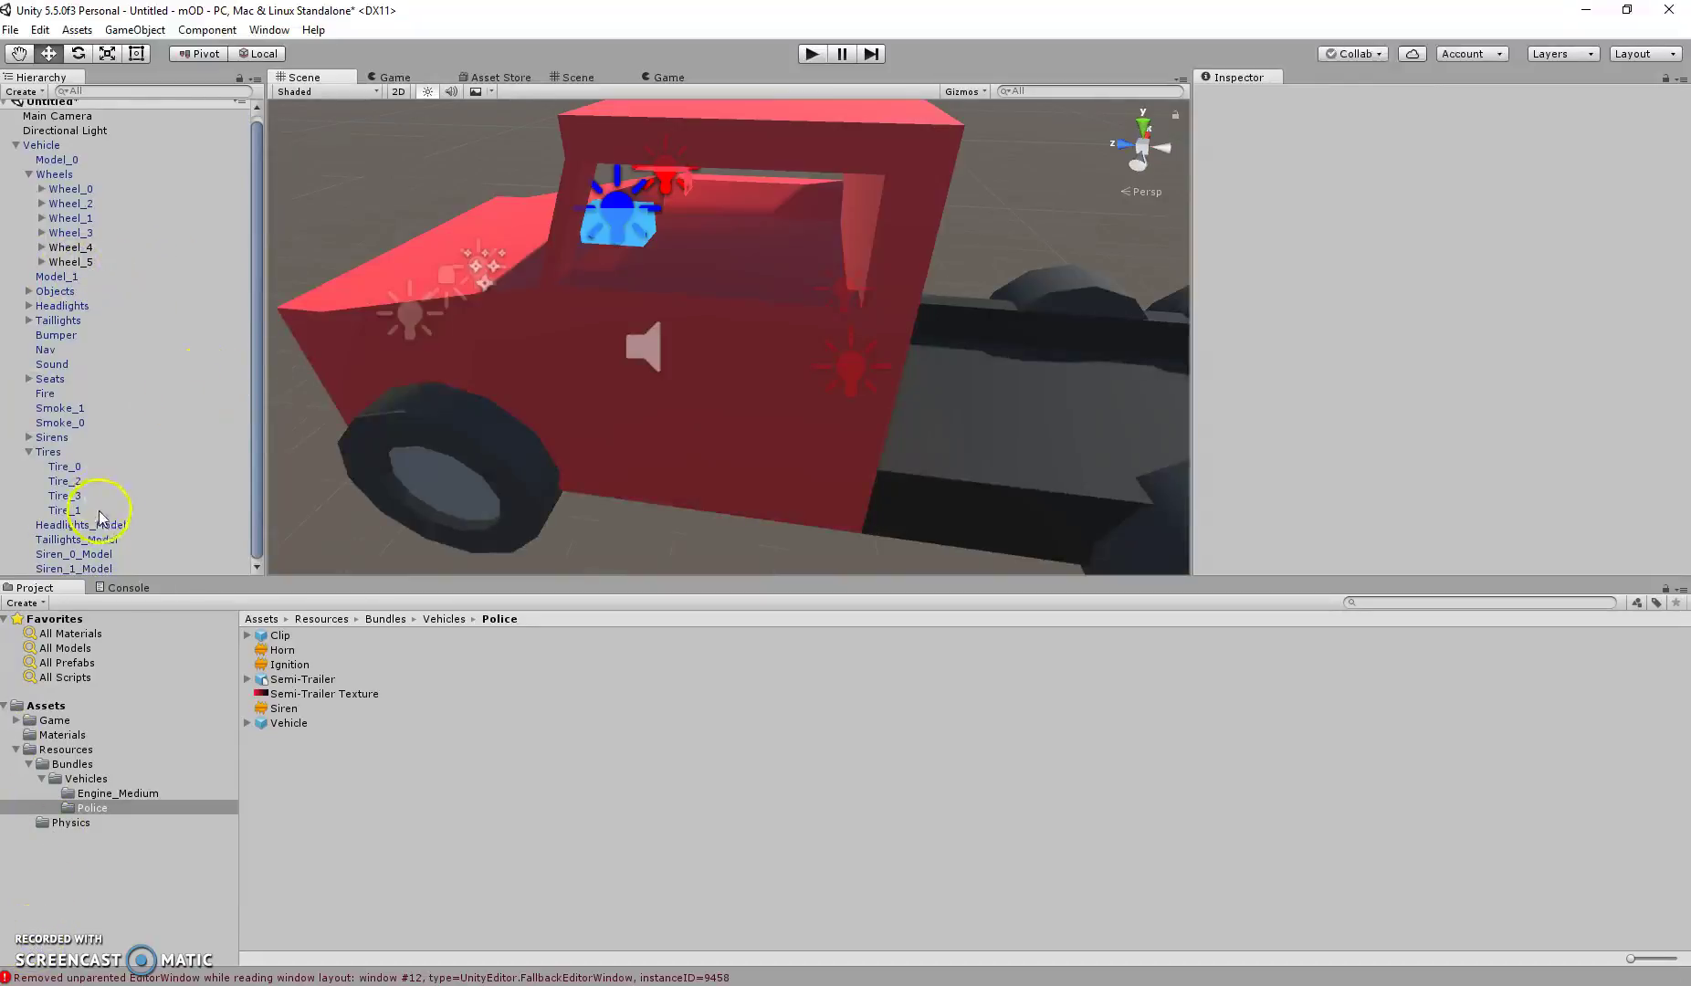
left_click(86, 527)
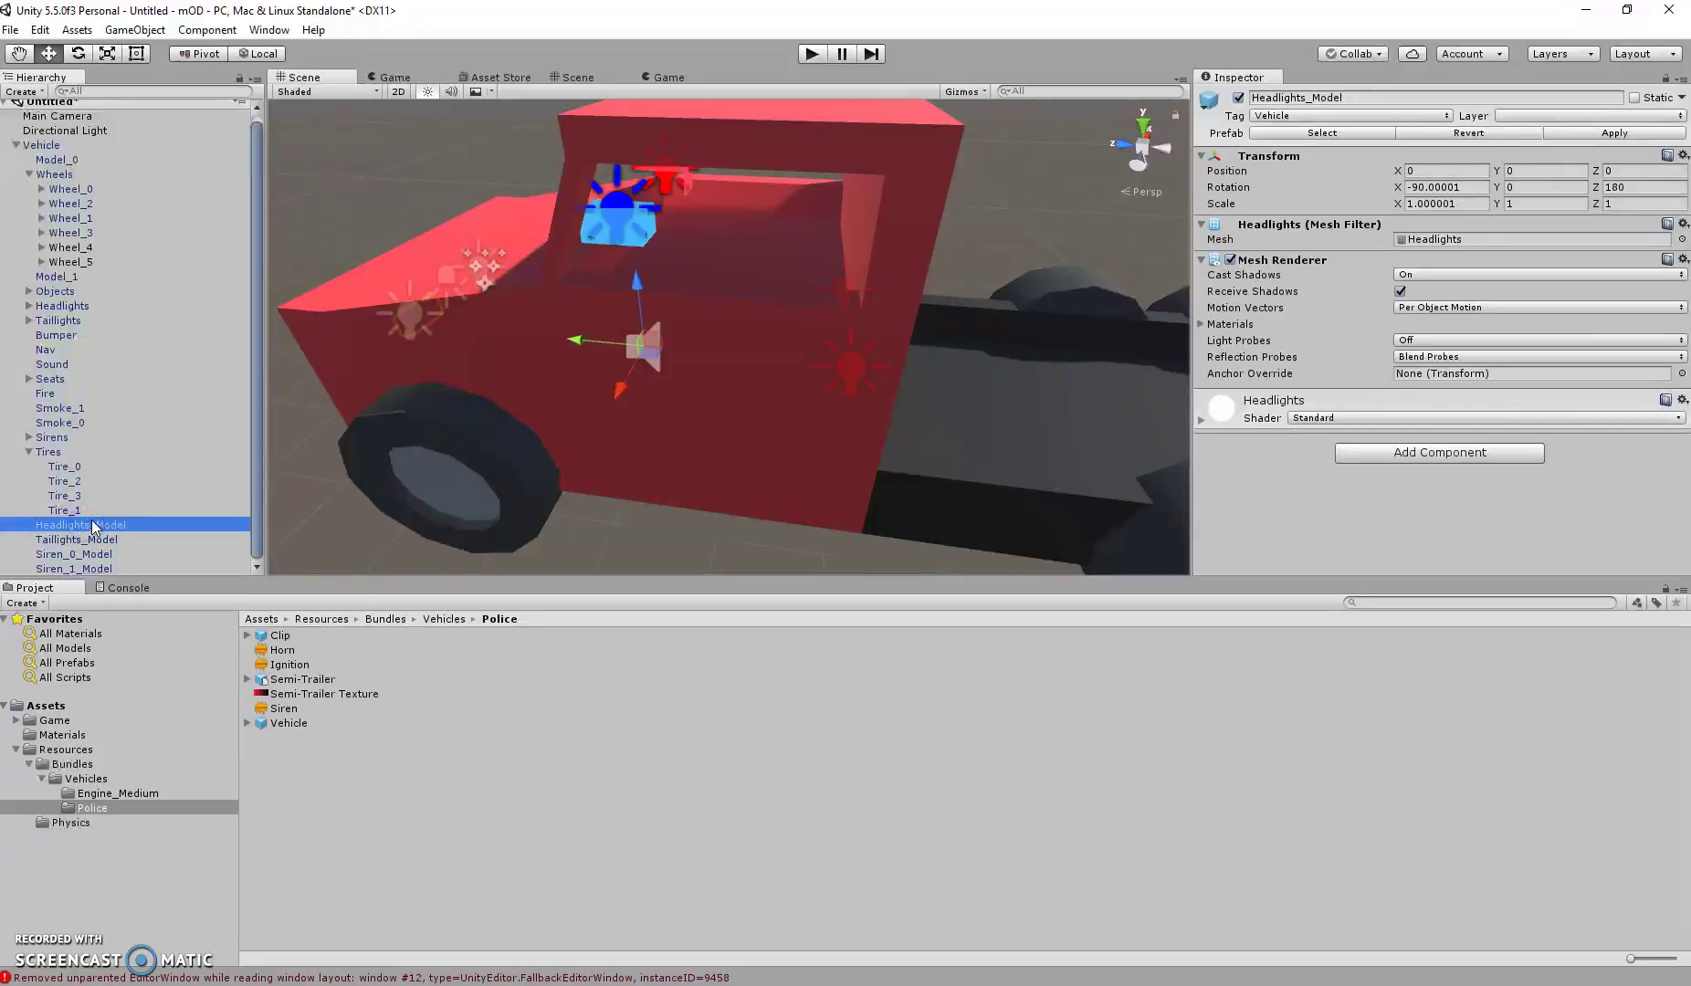
left_click_drag(446, 454, 764, 416, "alt")
right_click_drag(764, 416, 776, 415)
key("s")
mouse_move(845, 314)
left_mouse_down()
mouse_move(717, 321)
mouse_move(830, 316)
left_mouse_up()
right_click_drag(832, 319, 1233, 236)
key("a")
key("s")
key("w")
key("s")
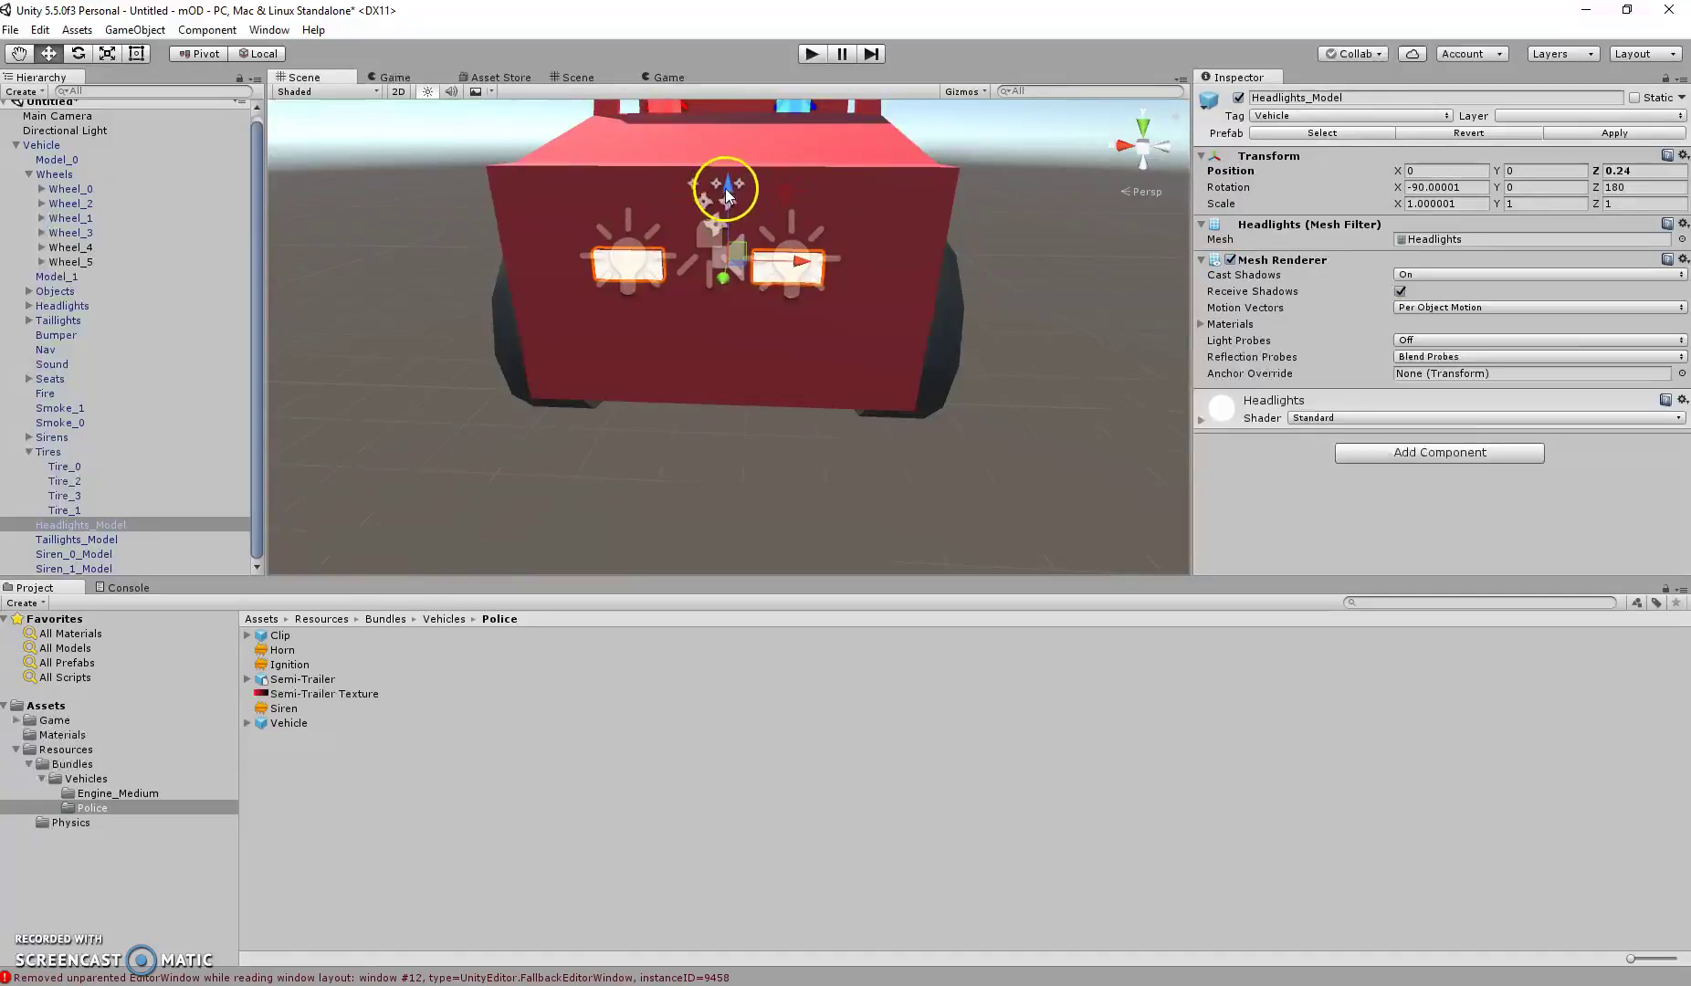
mouse_move(728, 194)
left_mouse_down()
mouse_move(733, 169)
mouse_move(731, 197)
left_mouse_up()
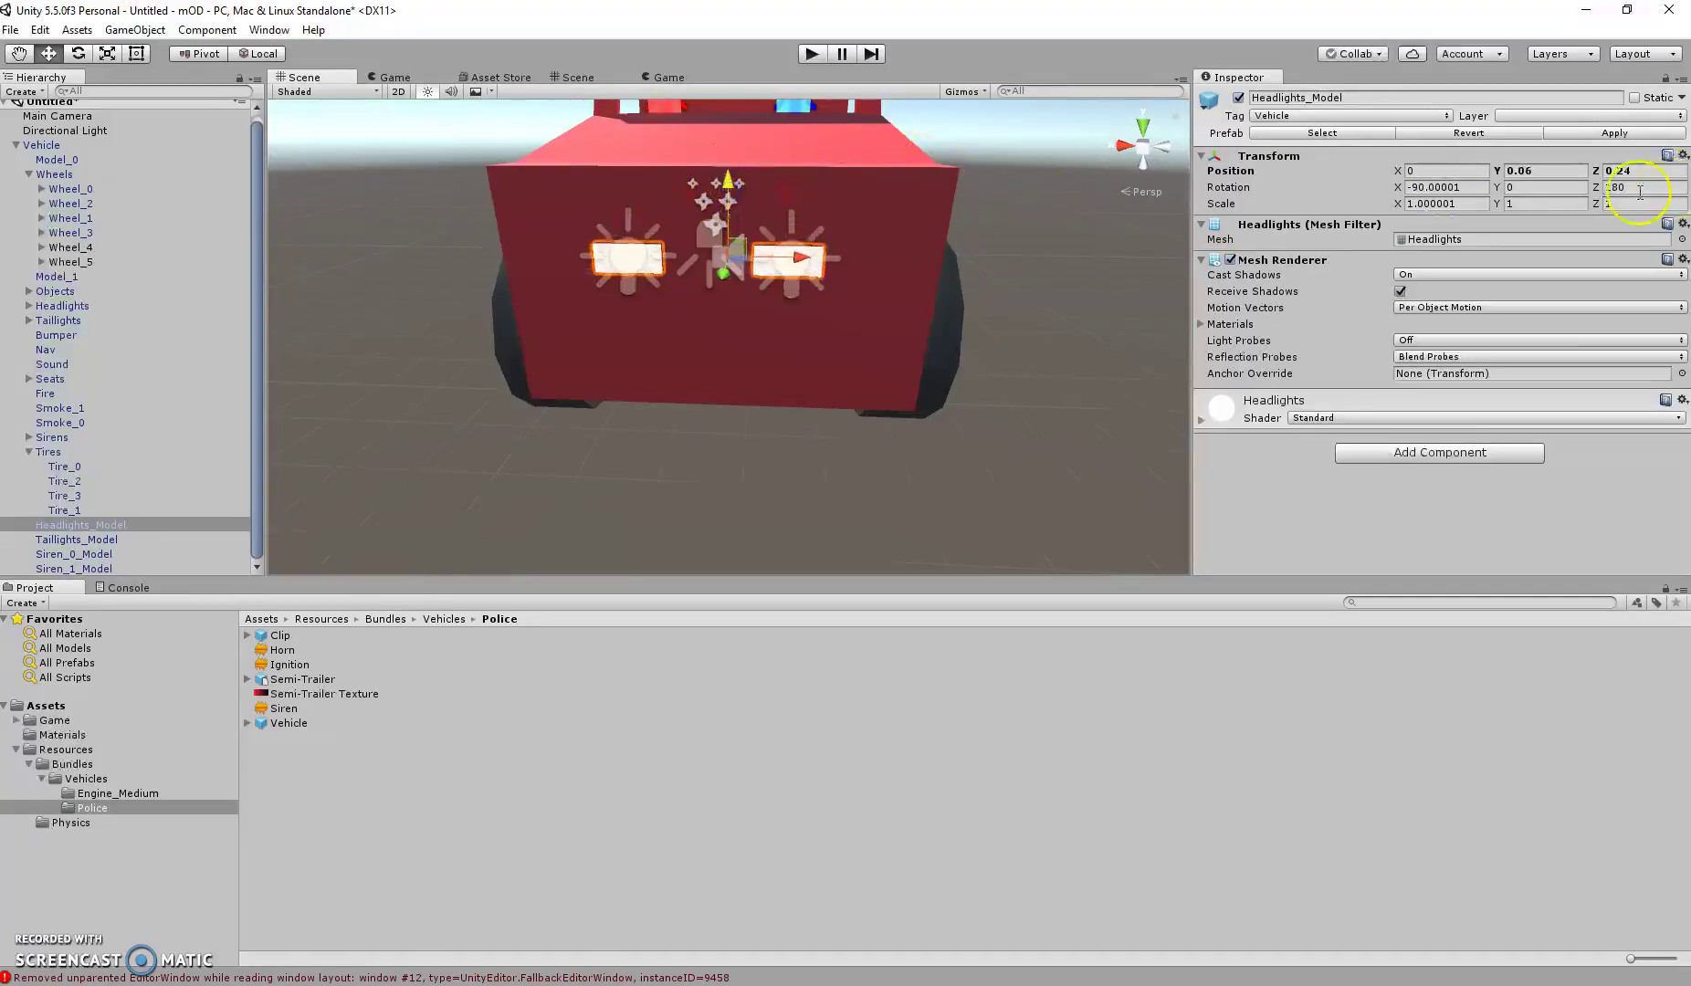
Lower Headlights_Model on the cab's front face to about -0.02 on Y.
left_click(65, 526)
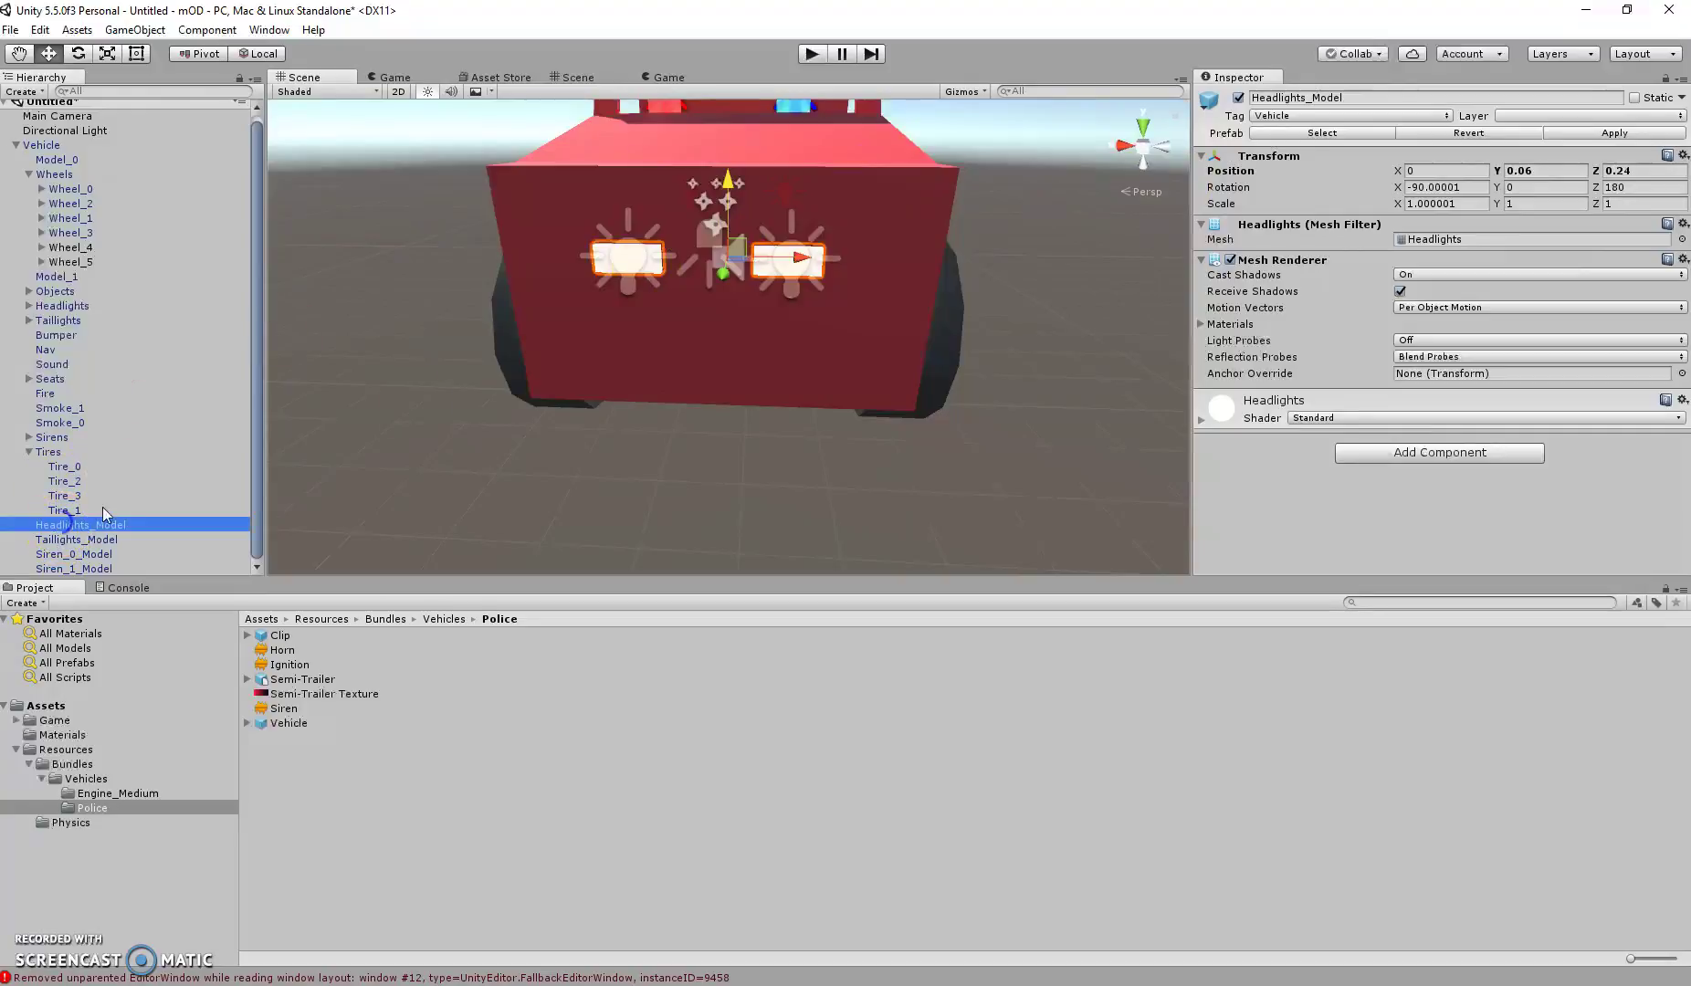
double_click(40, 527)
right_click_drag(863, 306, 579, 335)
key("d")
left_click_drag(578, 336, 803, 245, "alt")
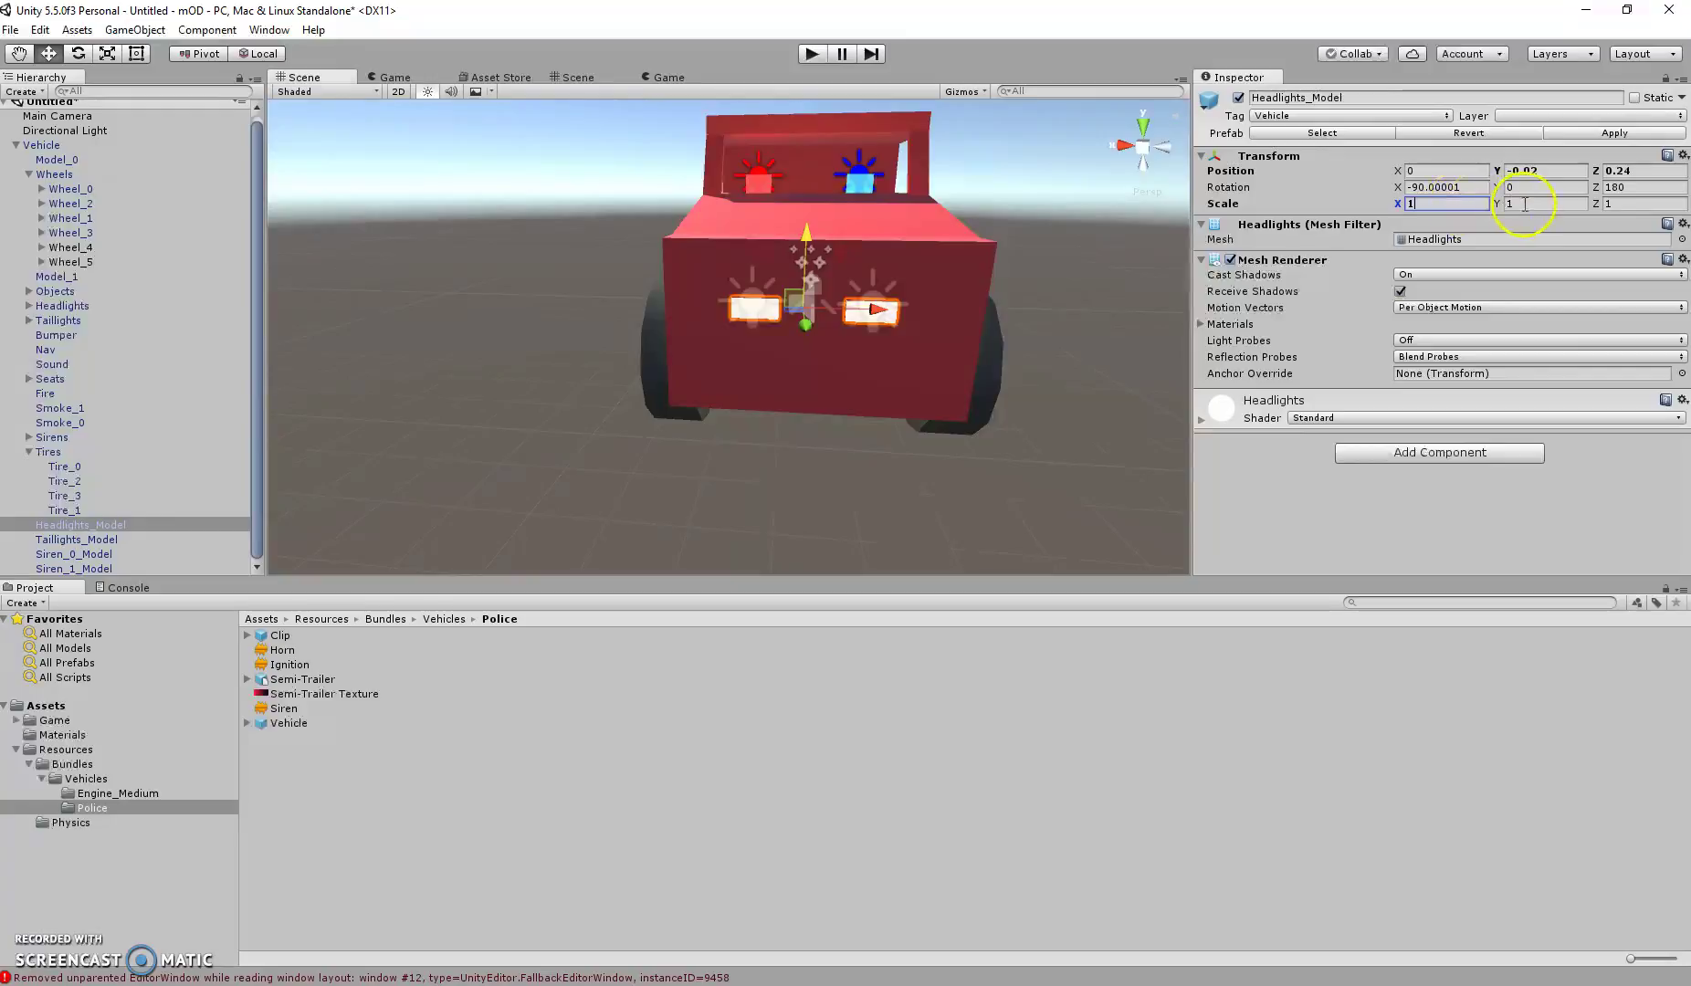
Widen Headlights_Model by setting its X scale to 1.8, keeping the Y scale at 1.
type("2")
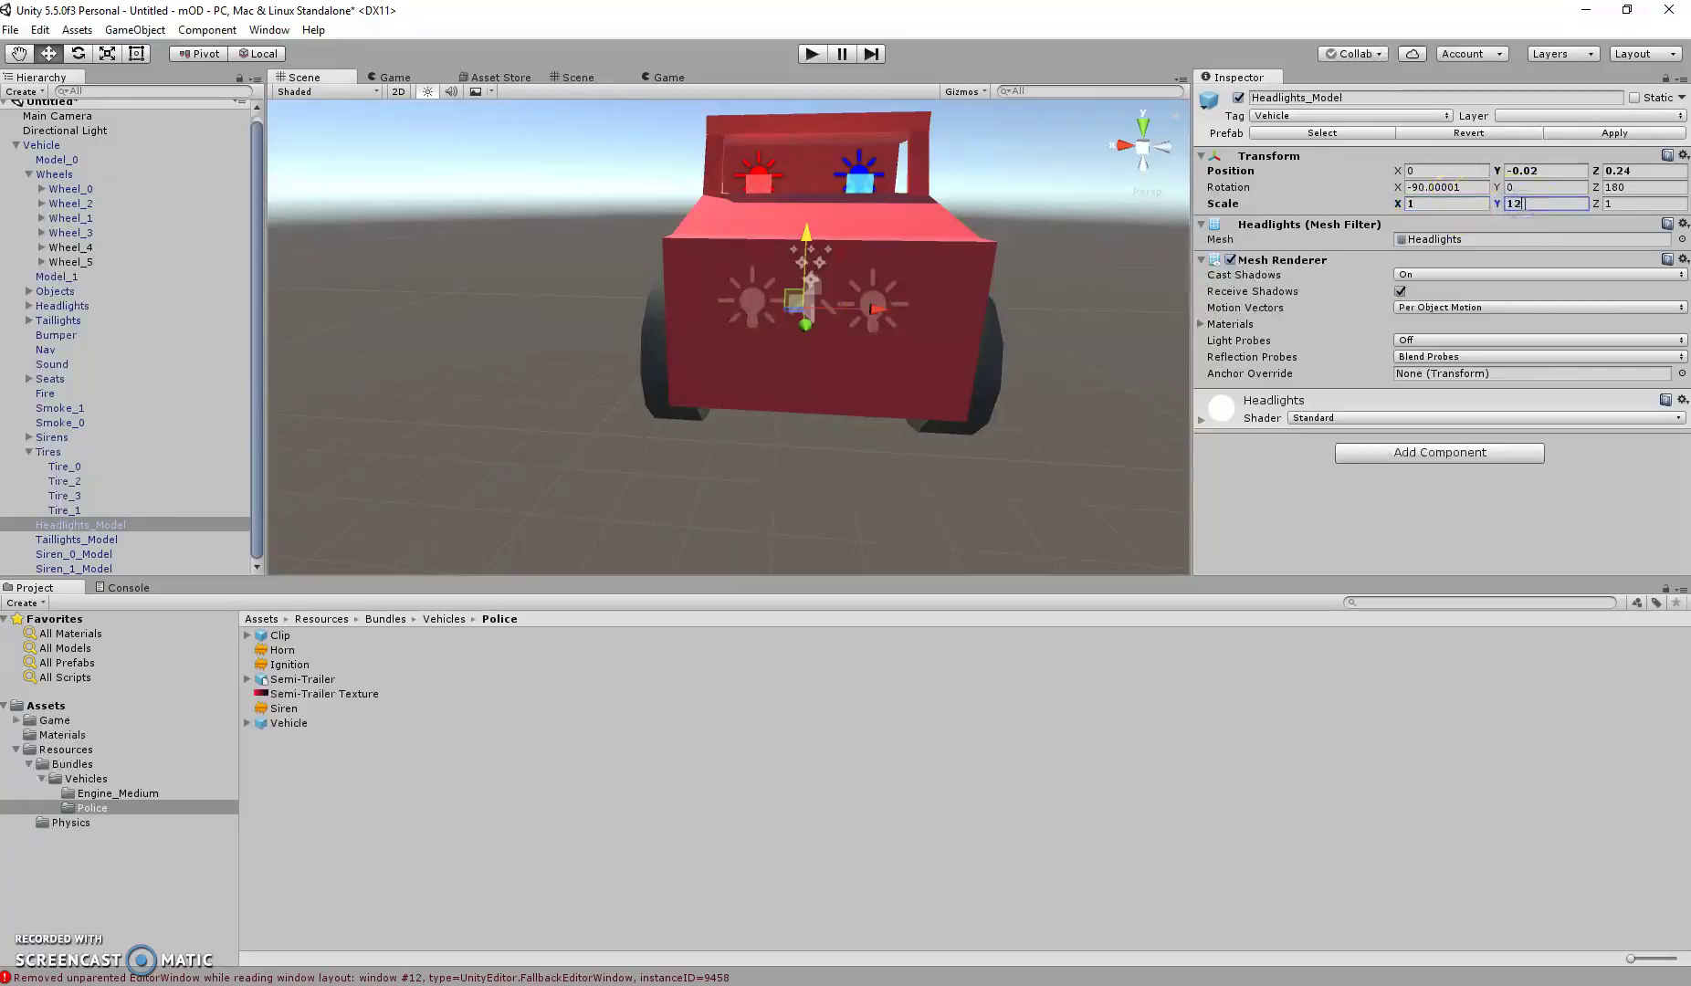
key("BackSpace")
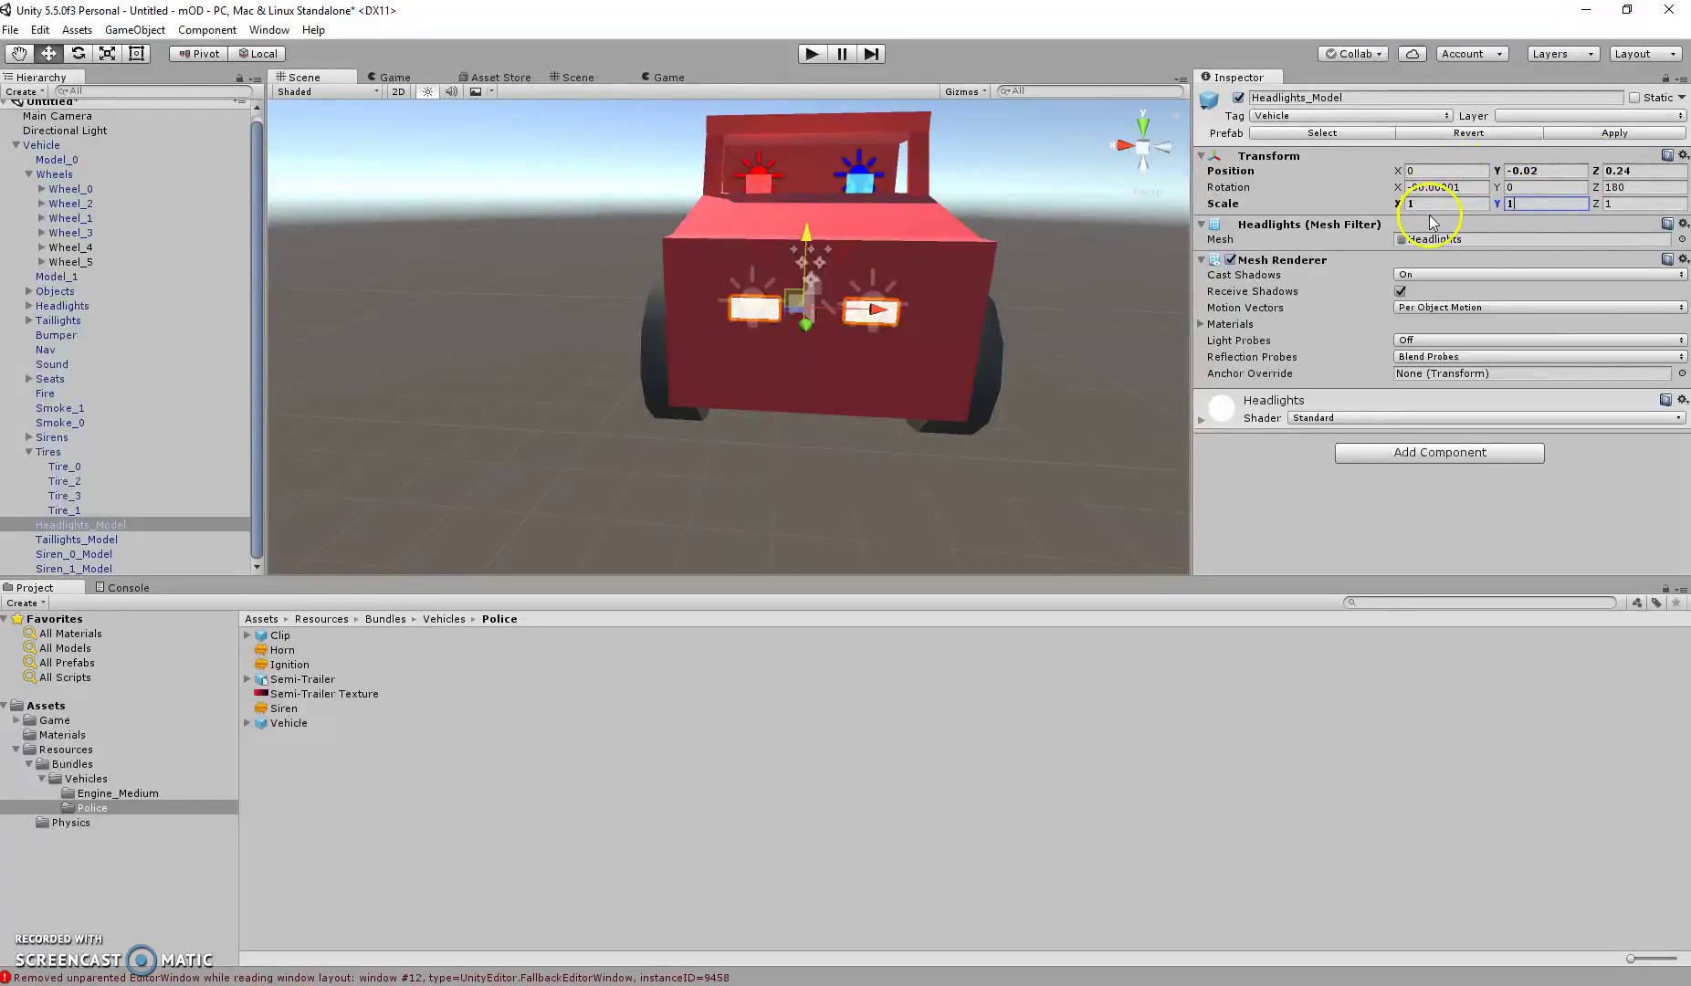
left_click(1433, 205)
type("2")
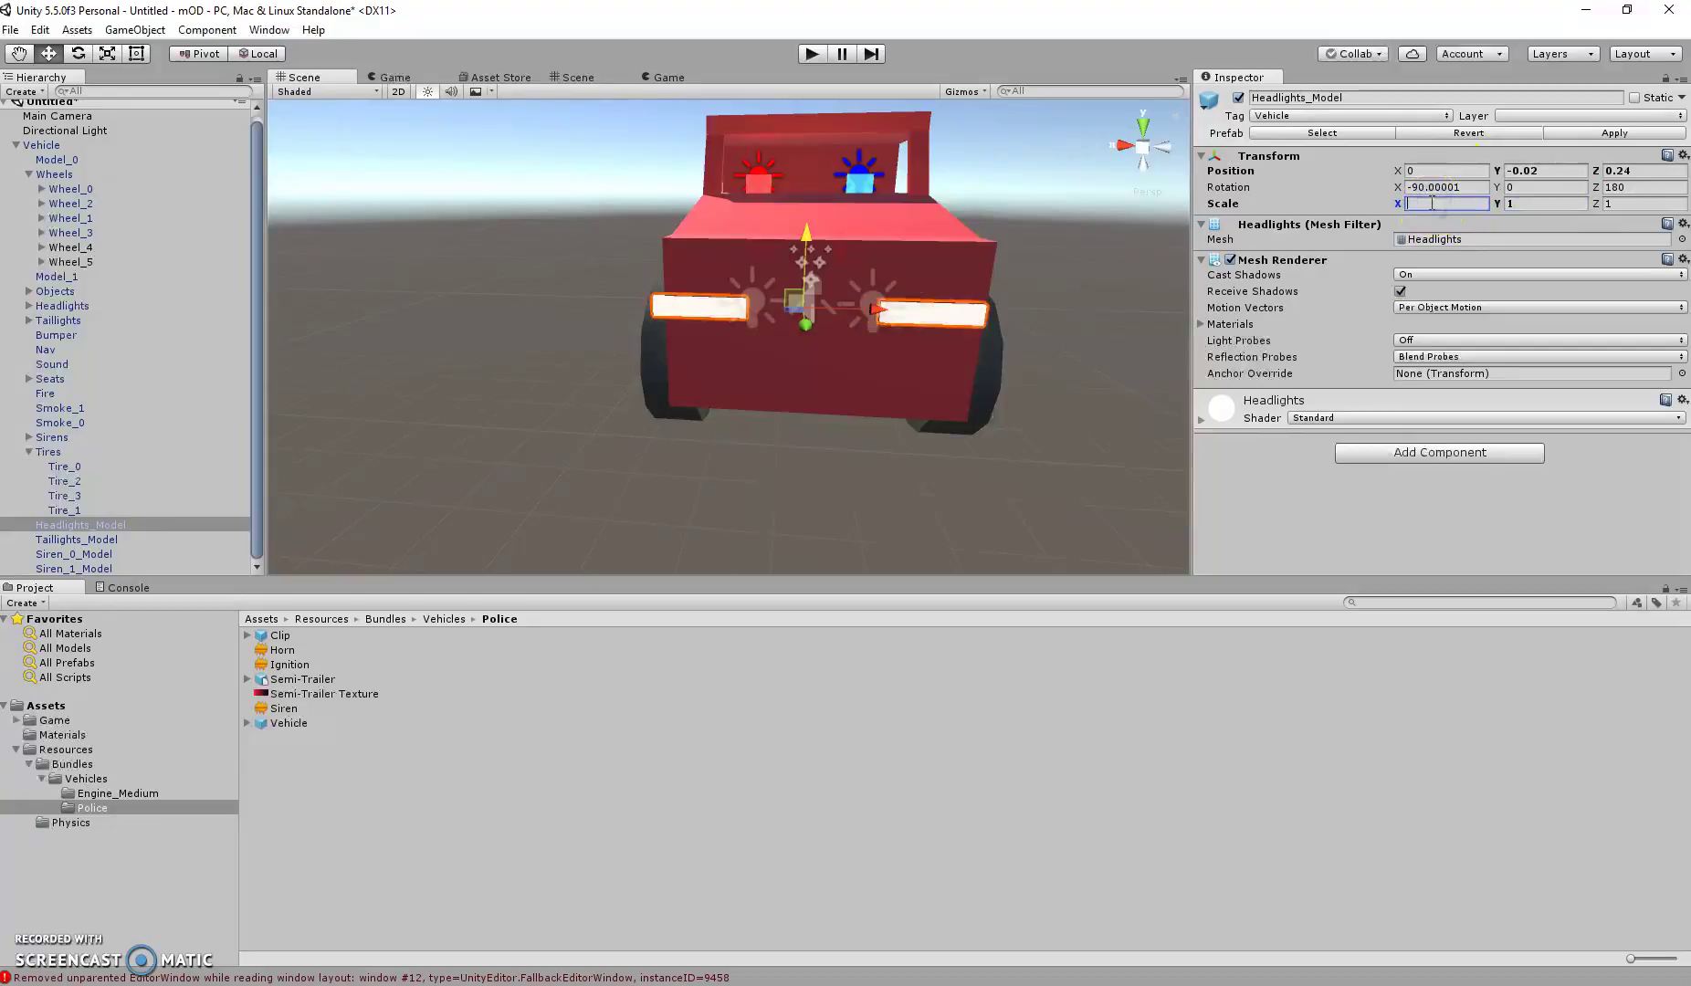
key("BackSpace")
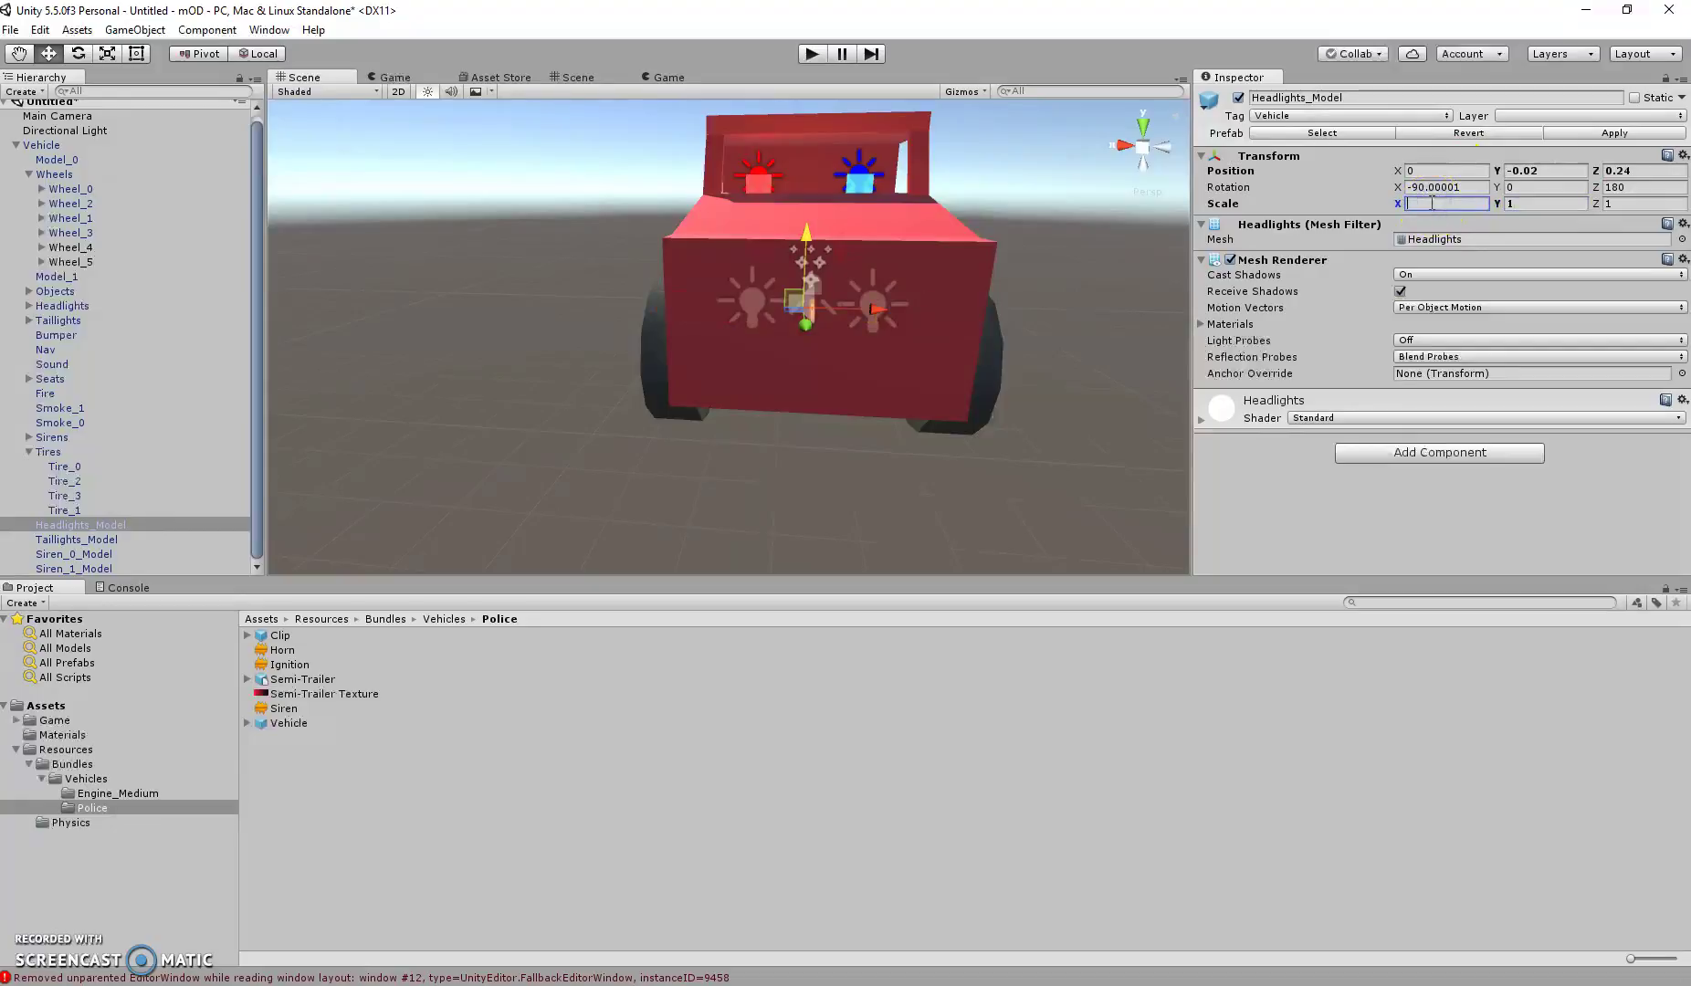
type("1.8")
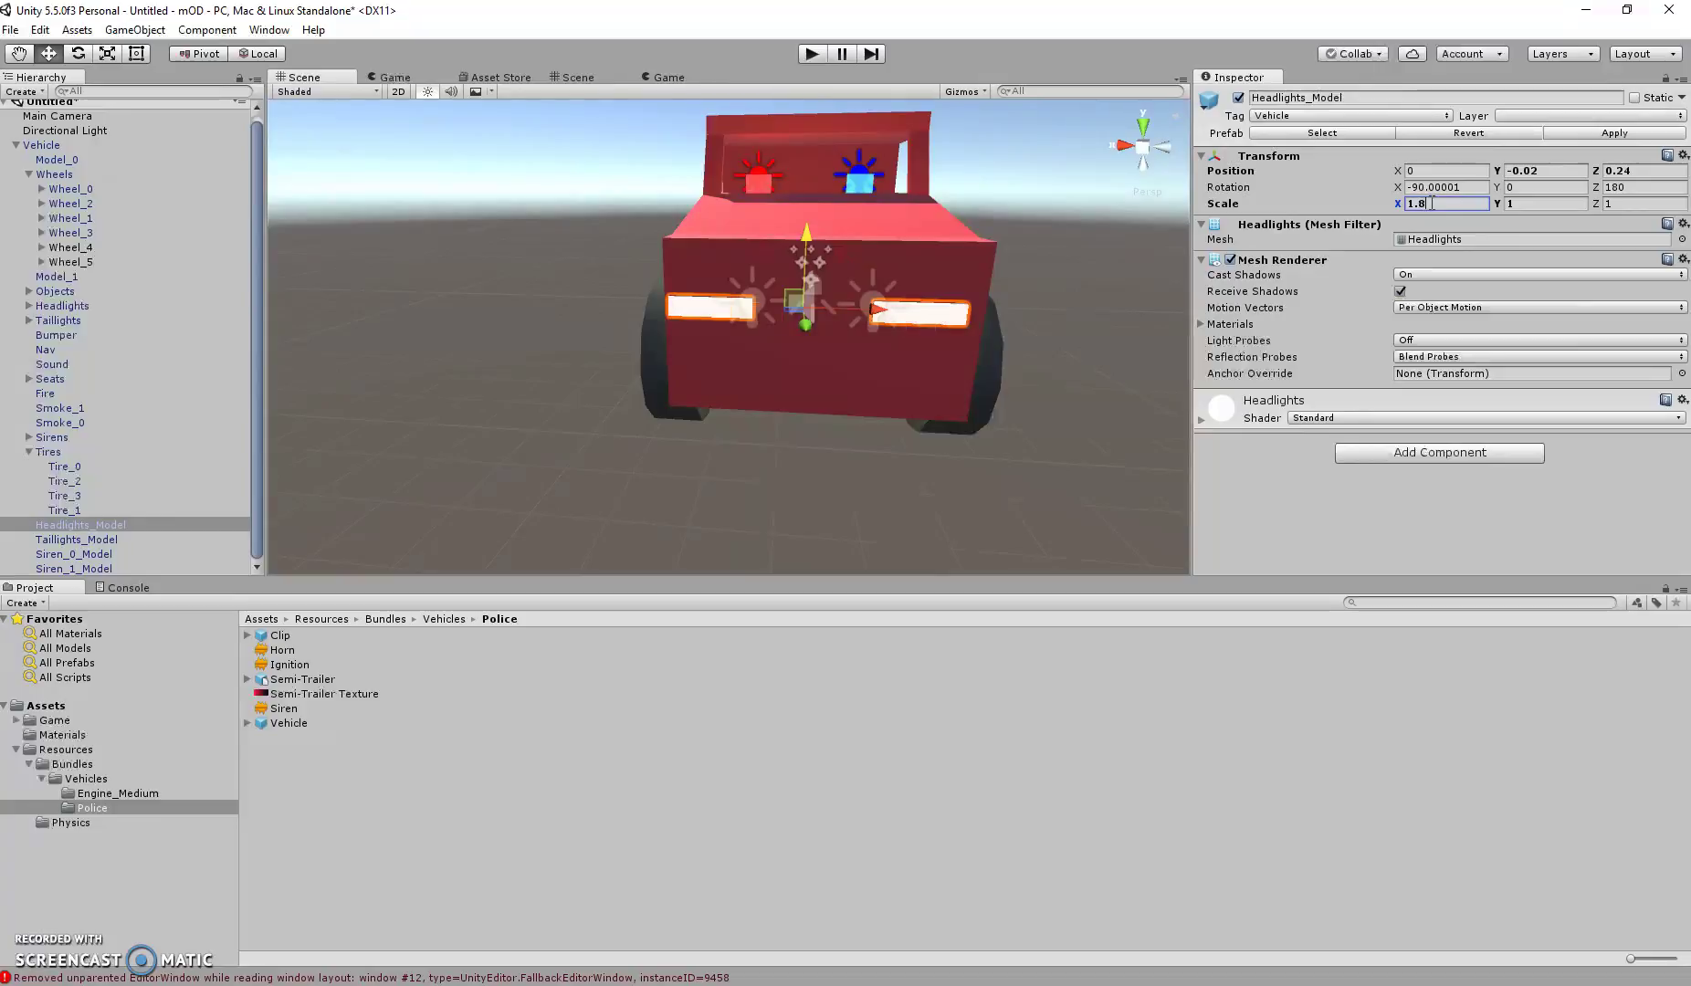
Try moving Headlights_Model to about -0.14 on X and 0.14 on Y, and undo both moves.
middle_click_drag(872, 296, 817, 184)
left_click_drag(845, 261, 859, 261)
left_click_drag(790, 202, 790, 190)
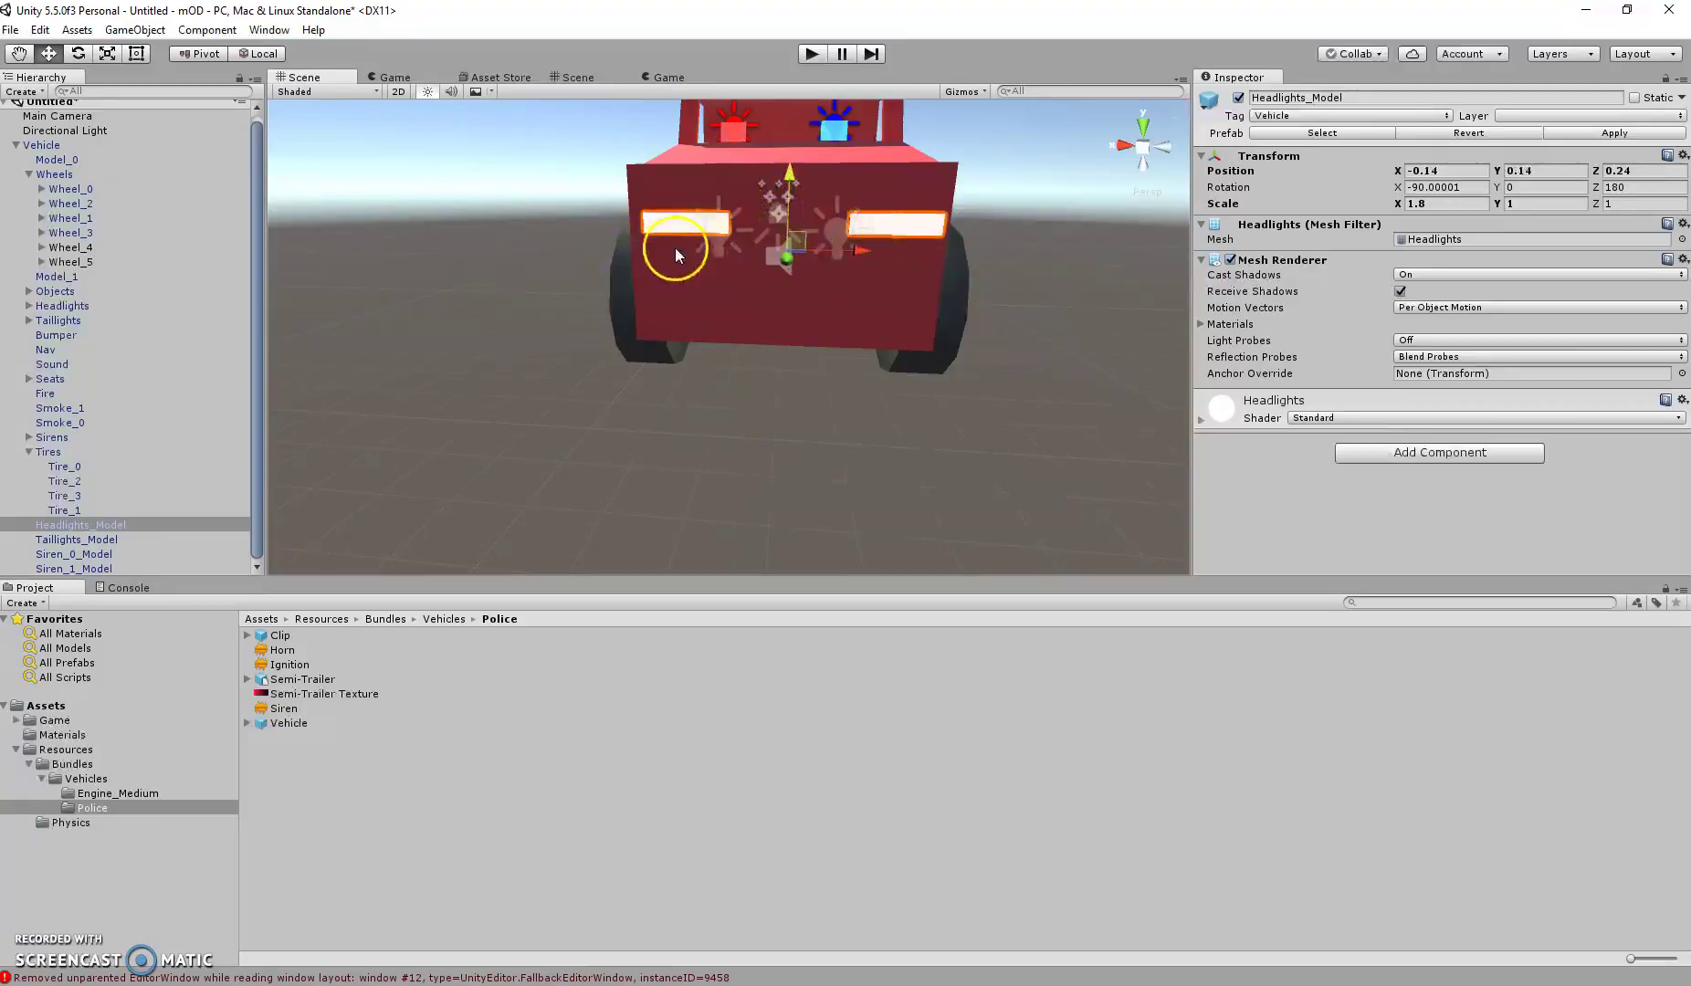
key("ctrl+z")
Center Headlights_Model on the cab's front face by shifting it to about -0.06 on X.
left_click(63, 160)
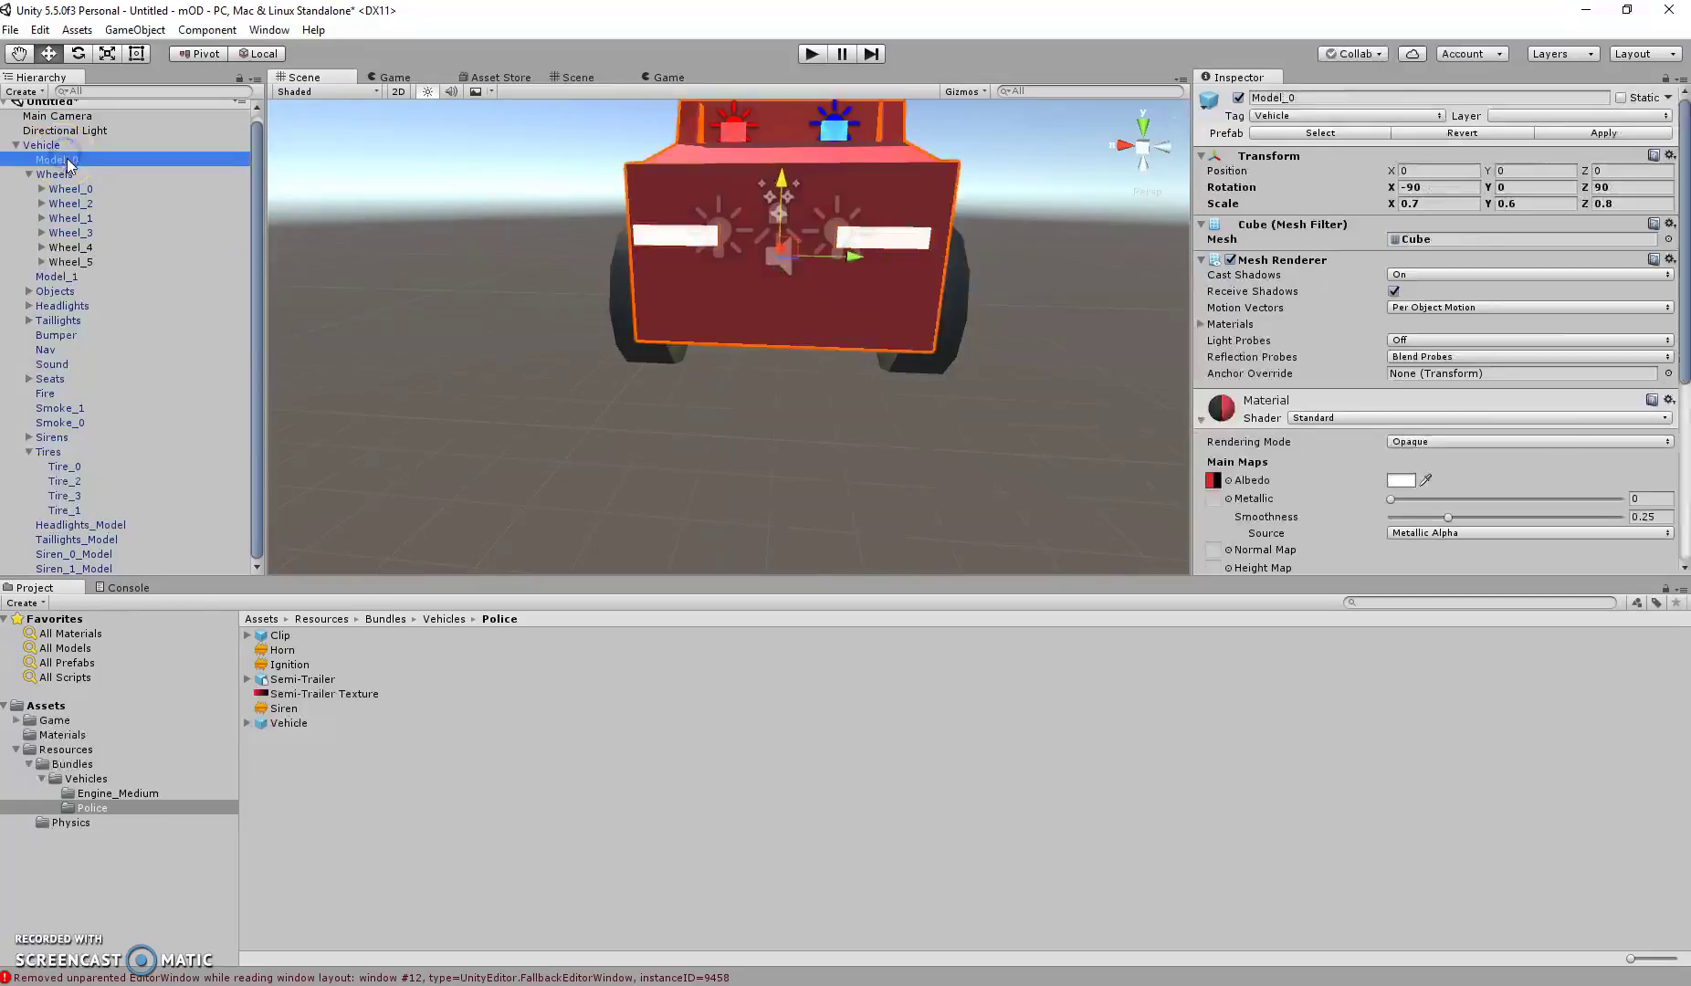
left_click(73, 277, "ctrl")
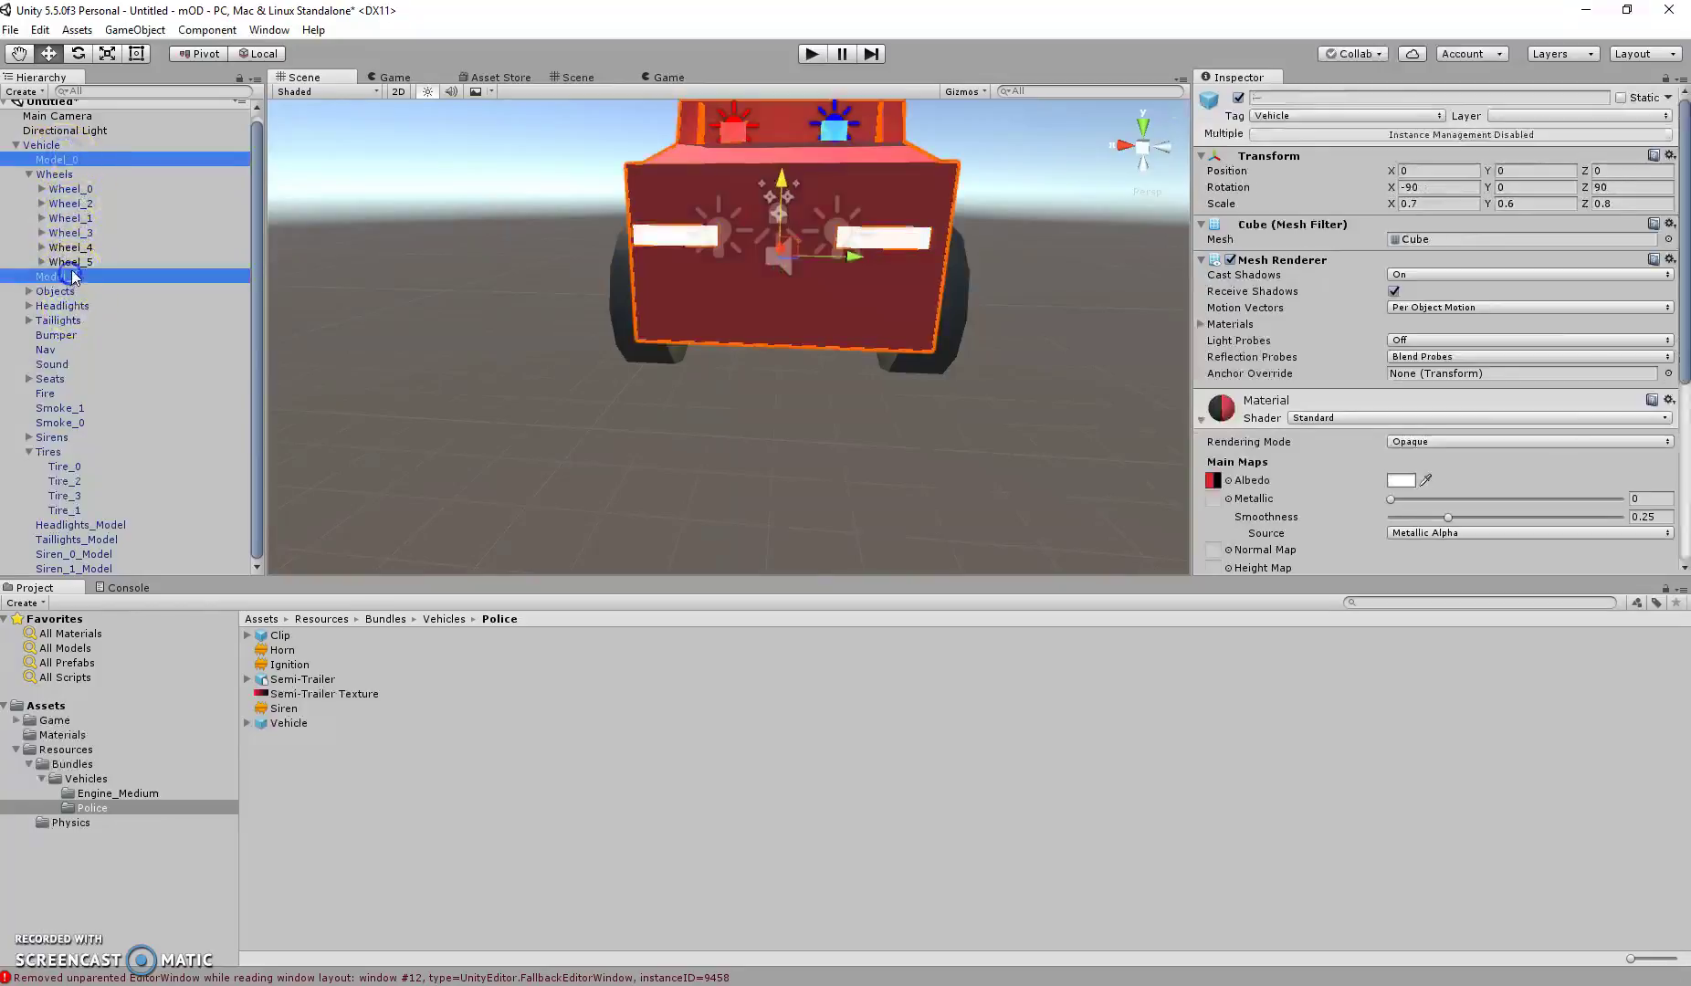
double_click(80, 525)
left_click(795, 285)
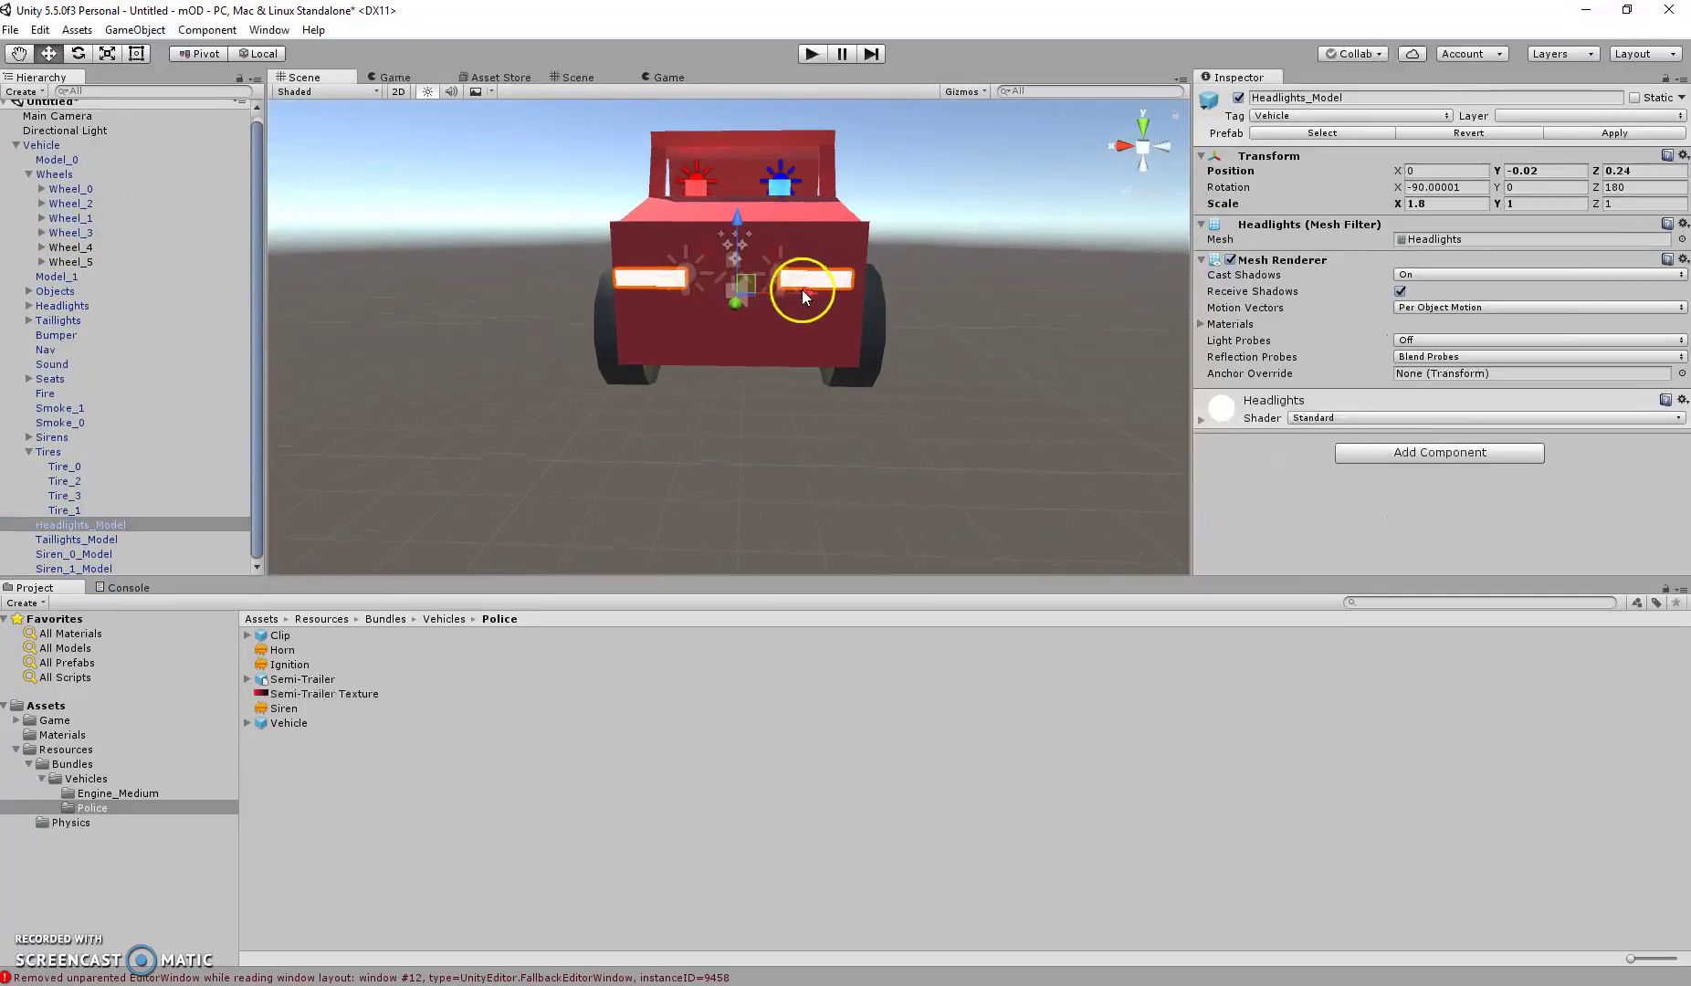
left_click_drag(804, 293, 809, 292)
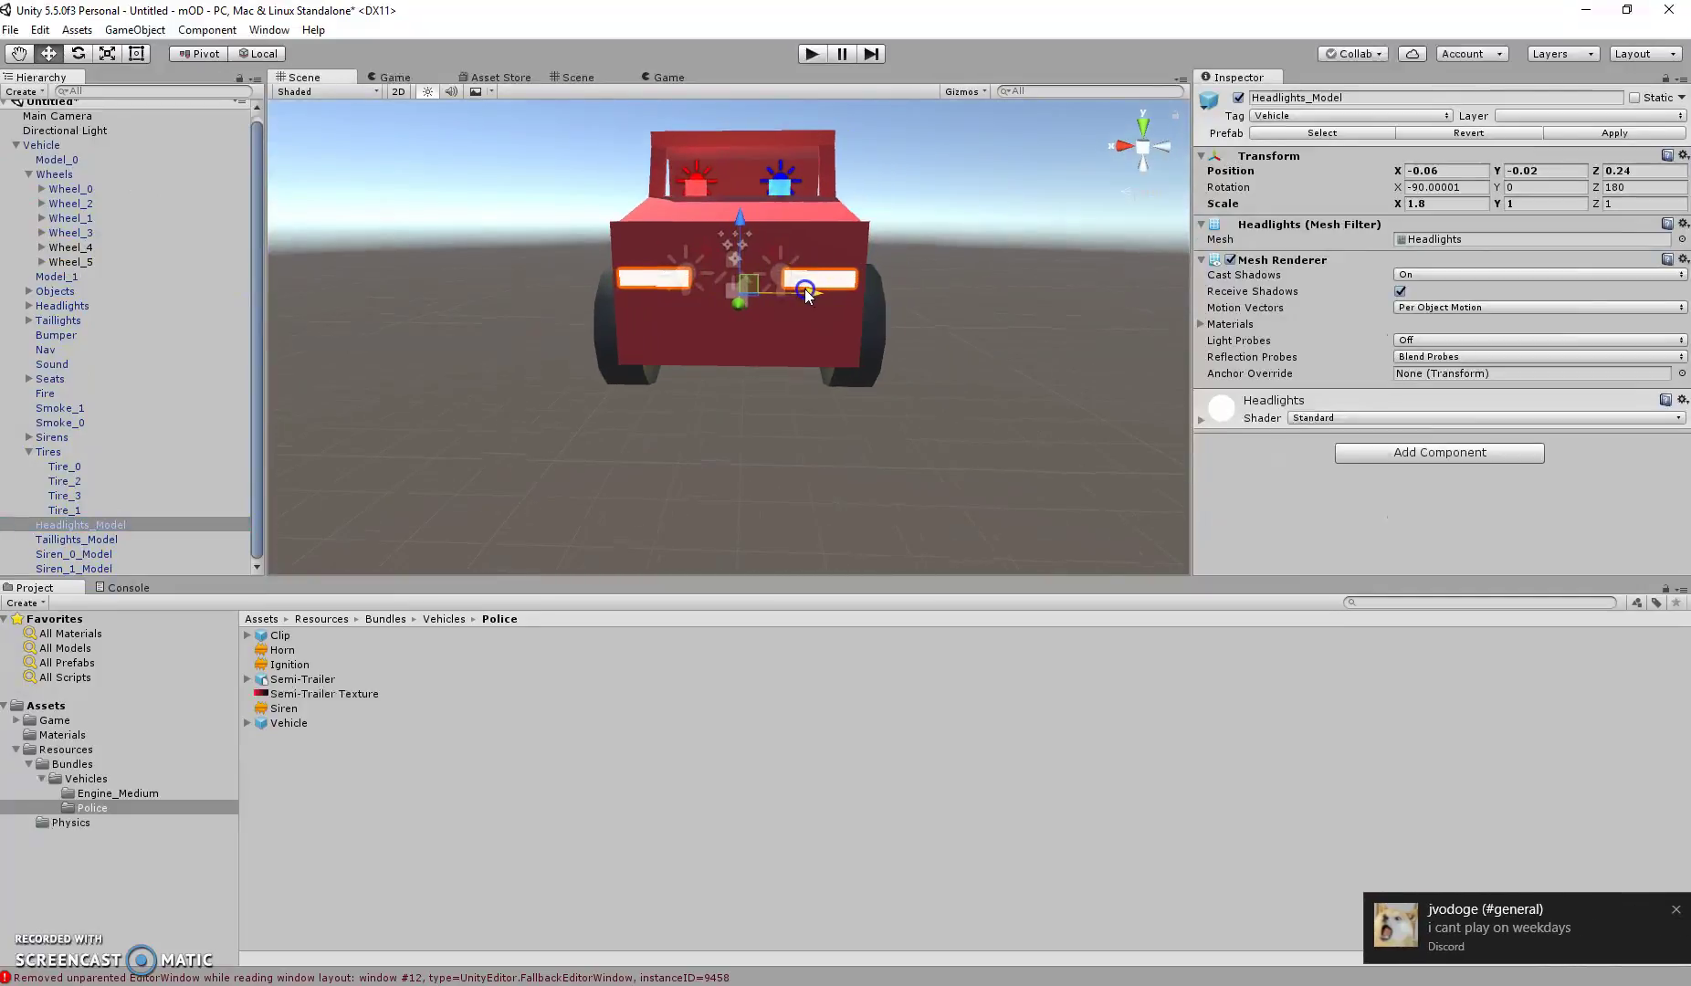
Raise the Objects group with the steering wheel and seats to about 1.16 on Y.
left_click(48, 292)
key("w")
right_click_drag(898, 274, 534, 371)
key("s")
key("d")
left_click_drag(614, 258, 605, 219)
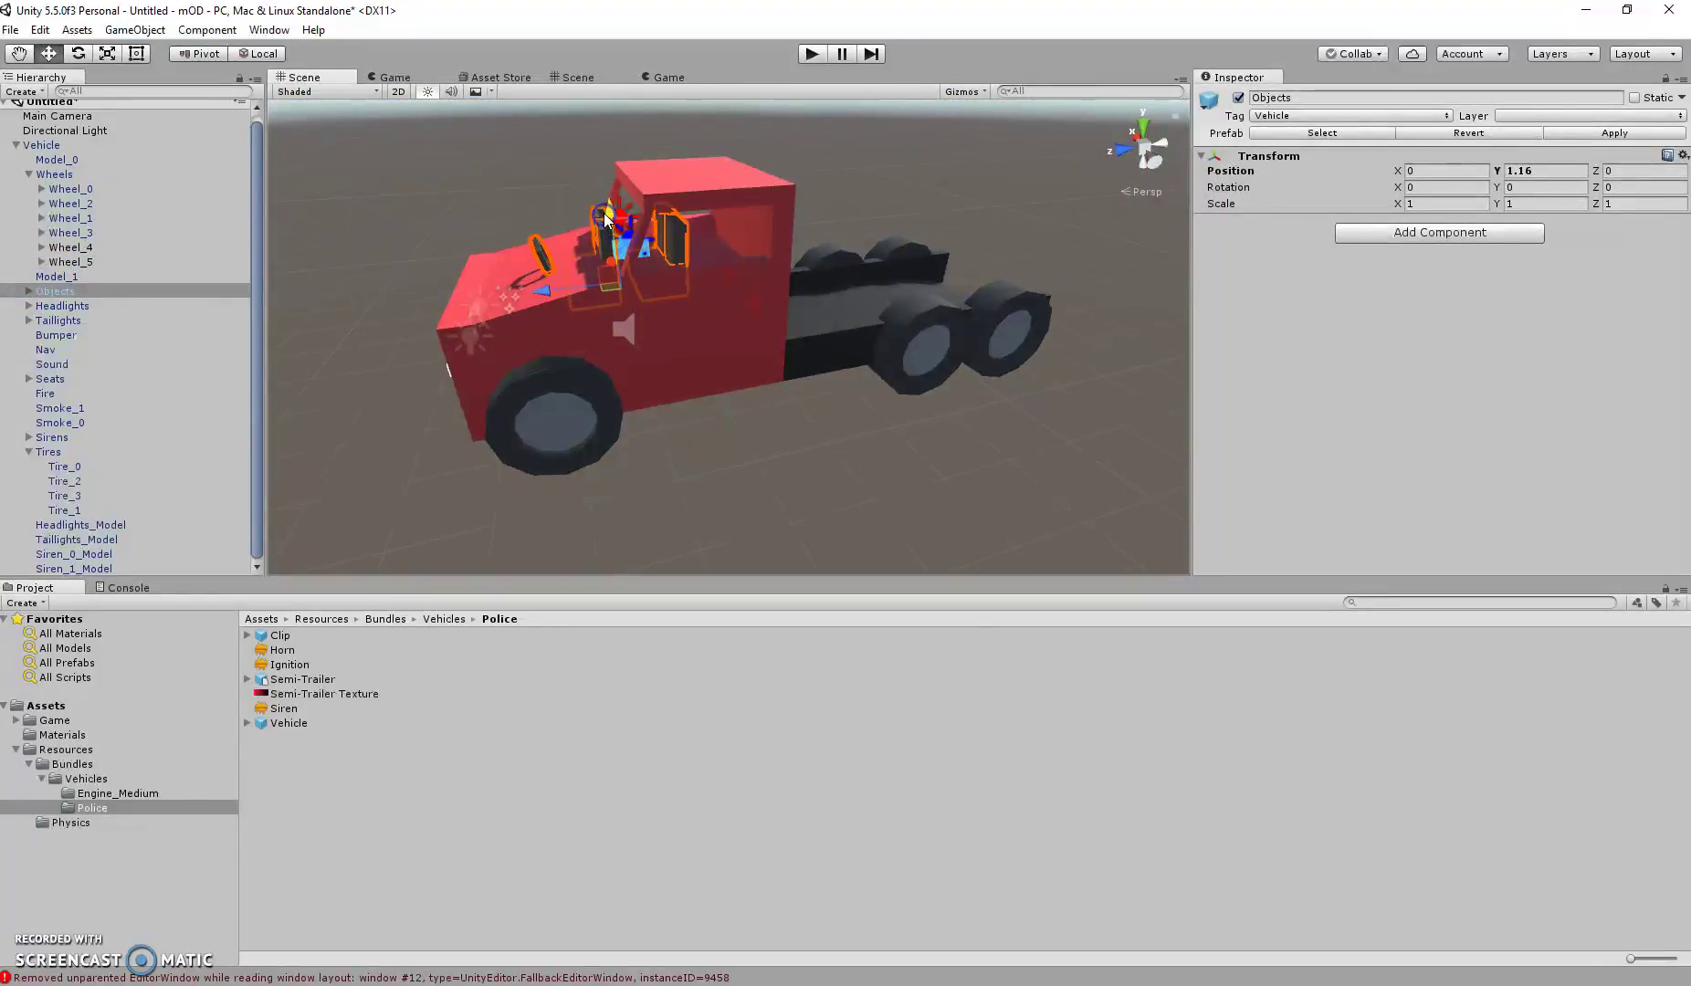
Try moving the Objects group back to about -1.25 on Z, and undo its position changes.
scroll(611, 256, "up", 10)
left_click(634, 318)
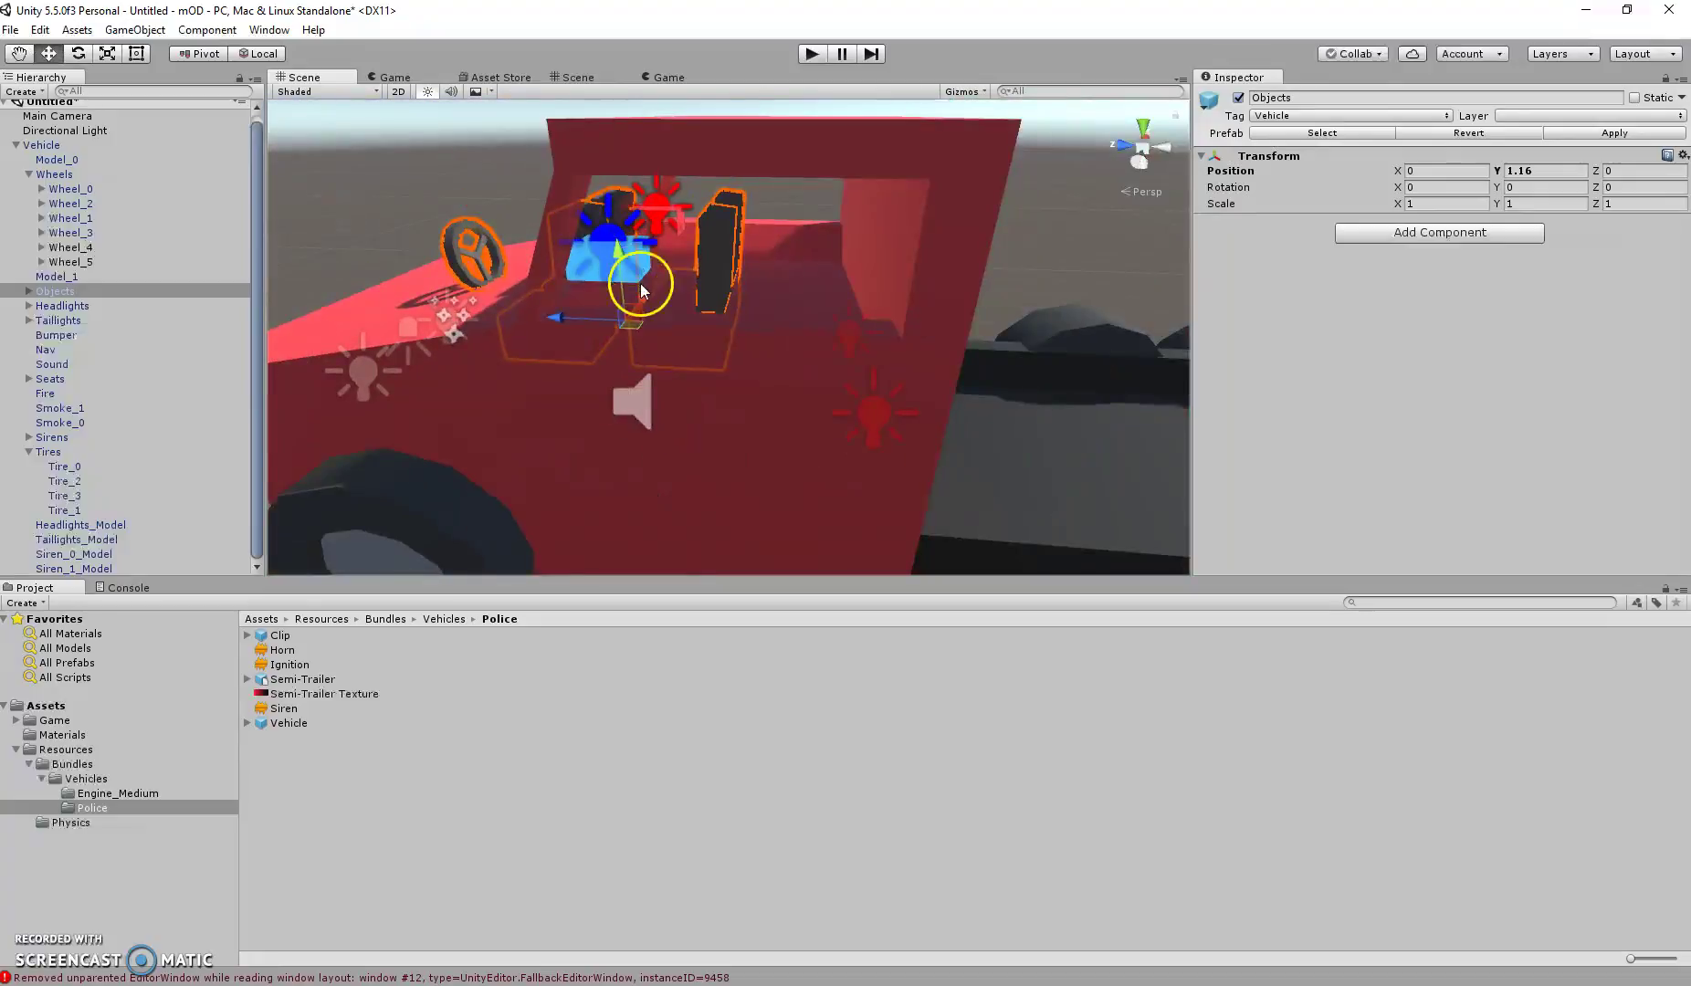
left_click_drag(559, 319, 665, 325)
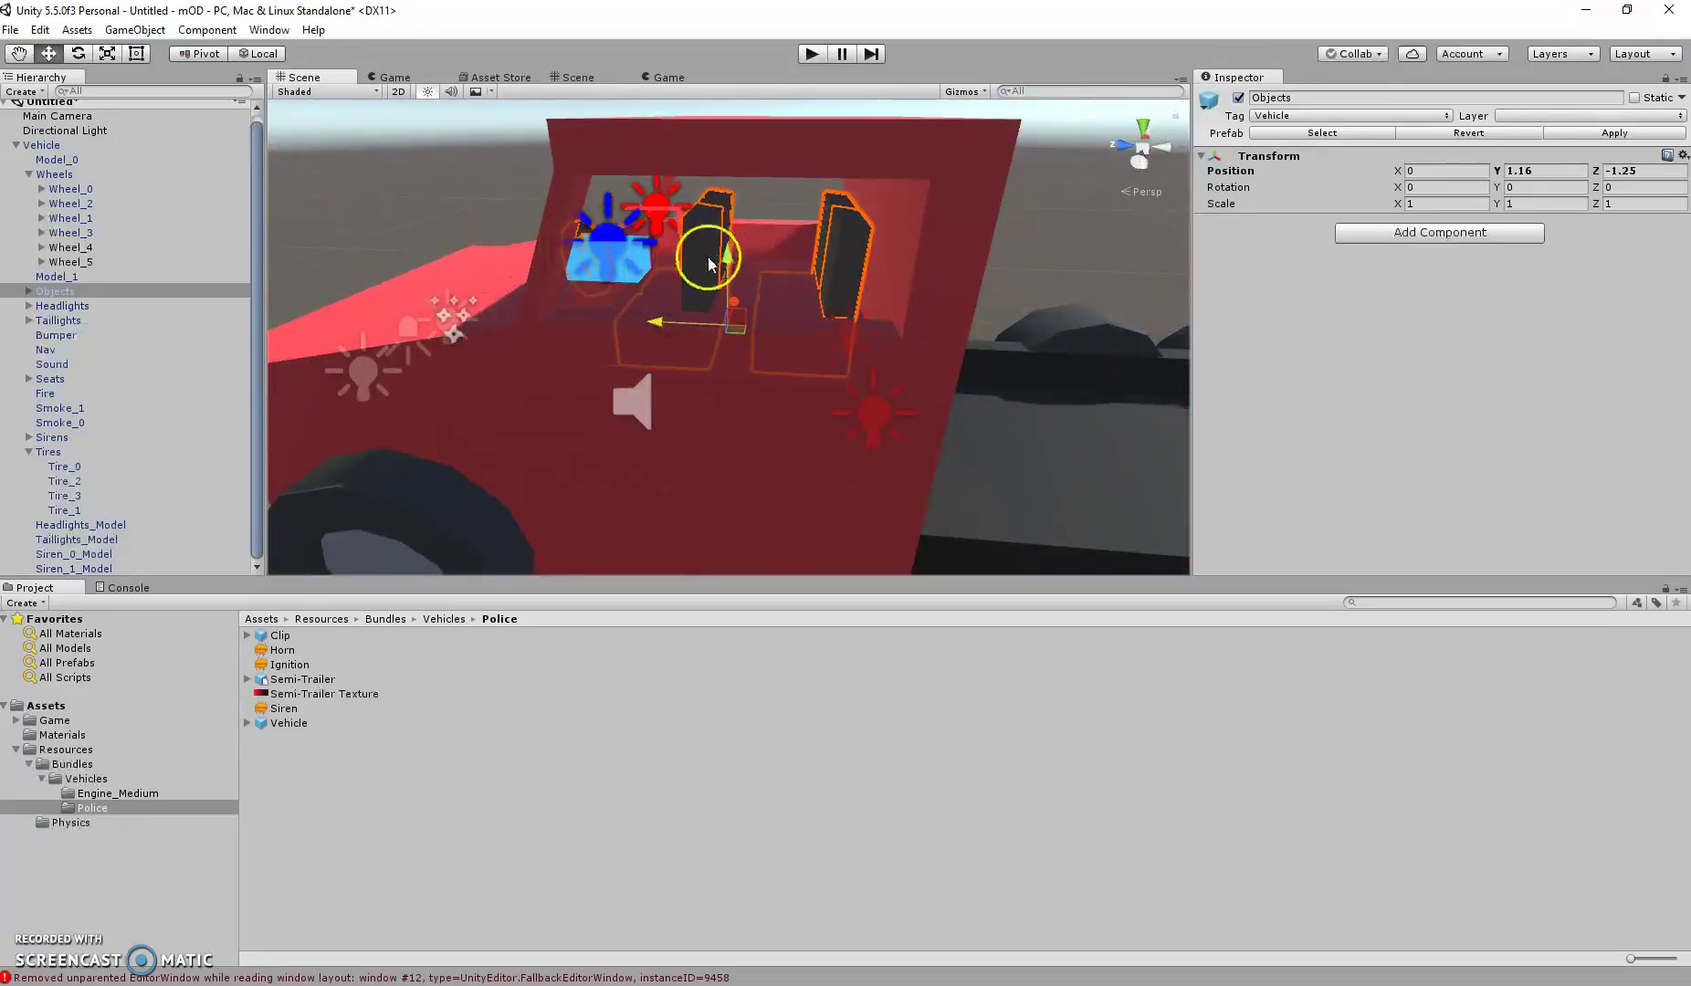
left_click_drag(710, 265, 723, 242)
right_click_drag(723, 242, 861, 249)
key("w")
left_click_drag(860, 249, 734, 313, "alt")
key("ctrl+z")
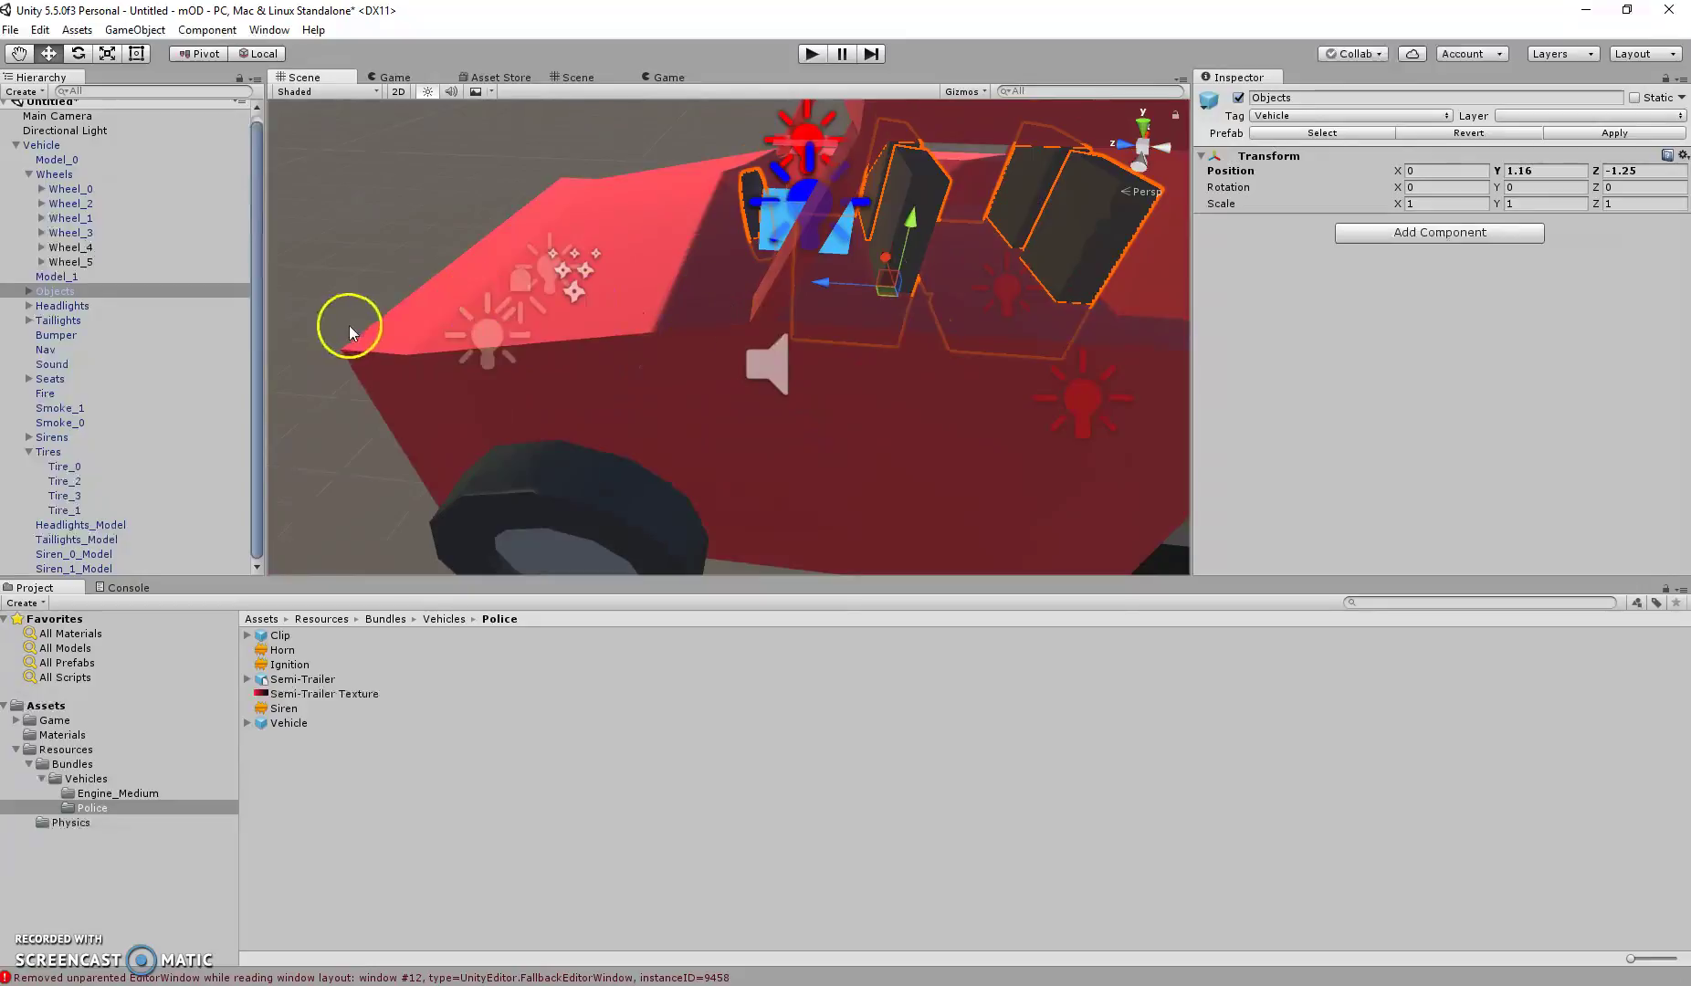
key("ctrl+z")
key("ctrl+z")
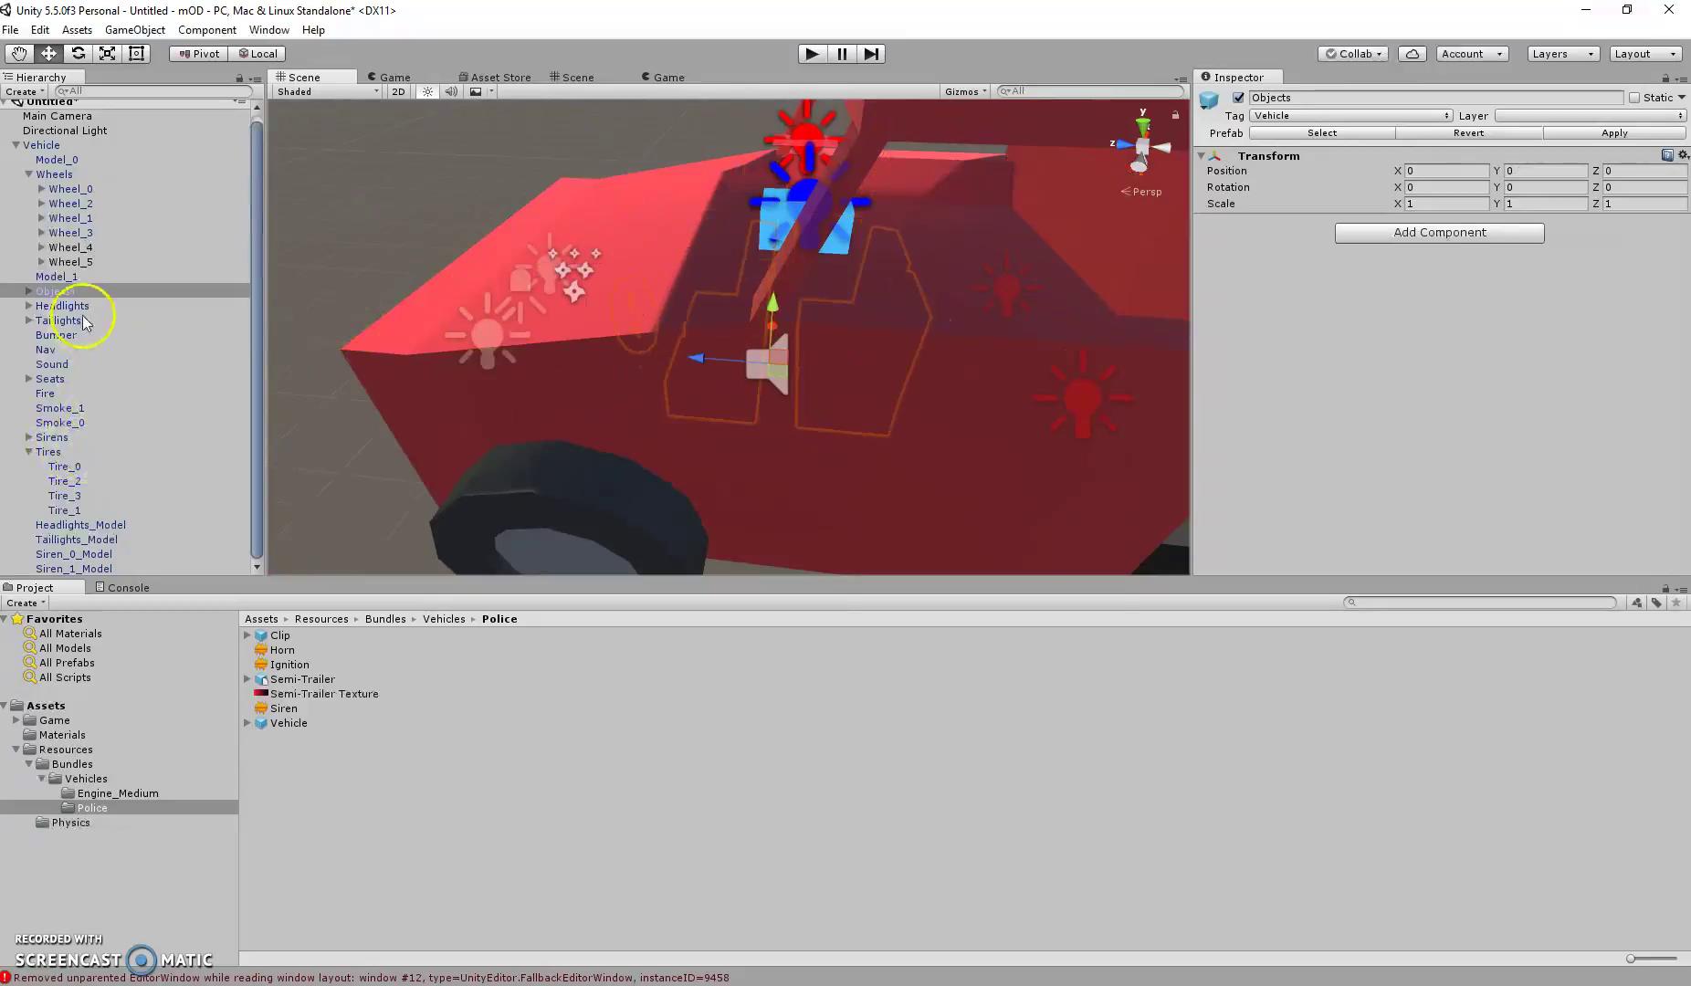
Raise the Objects and Seats groups together to about 1.32 on Y and shift them back to about -1.3 on Z.
left_click(63, 378, "ctrl")
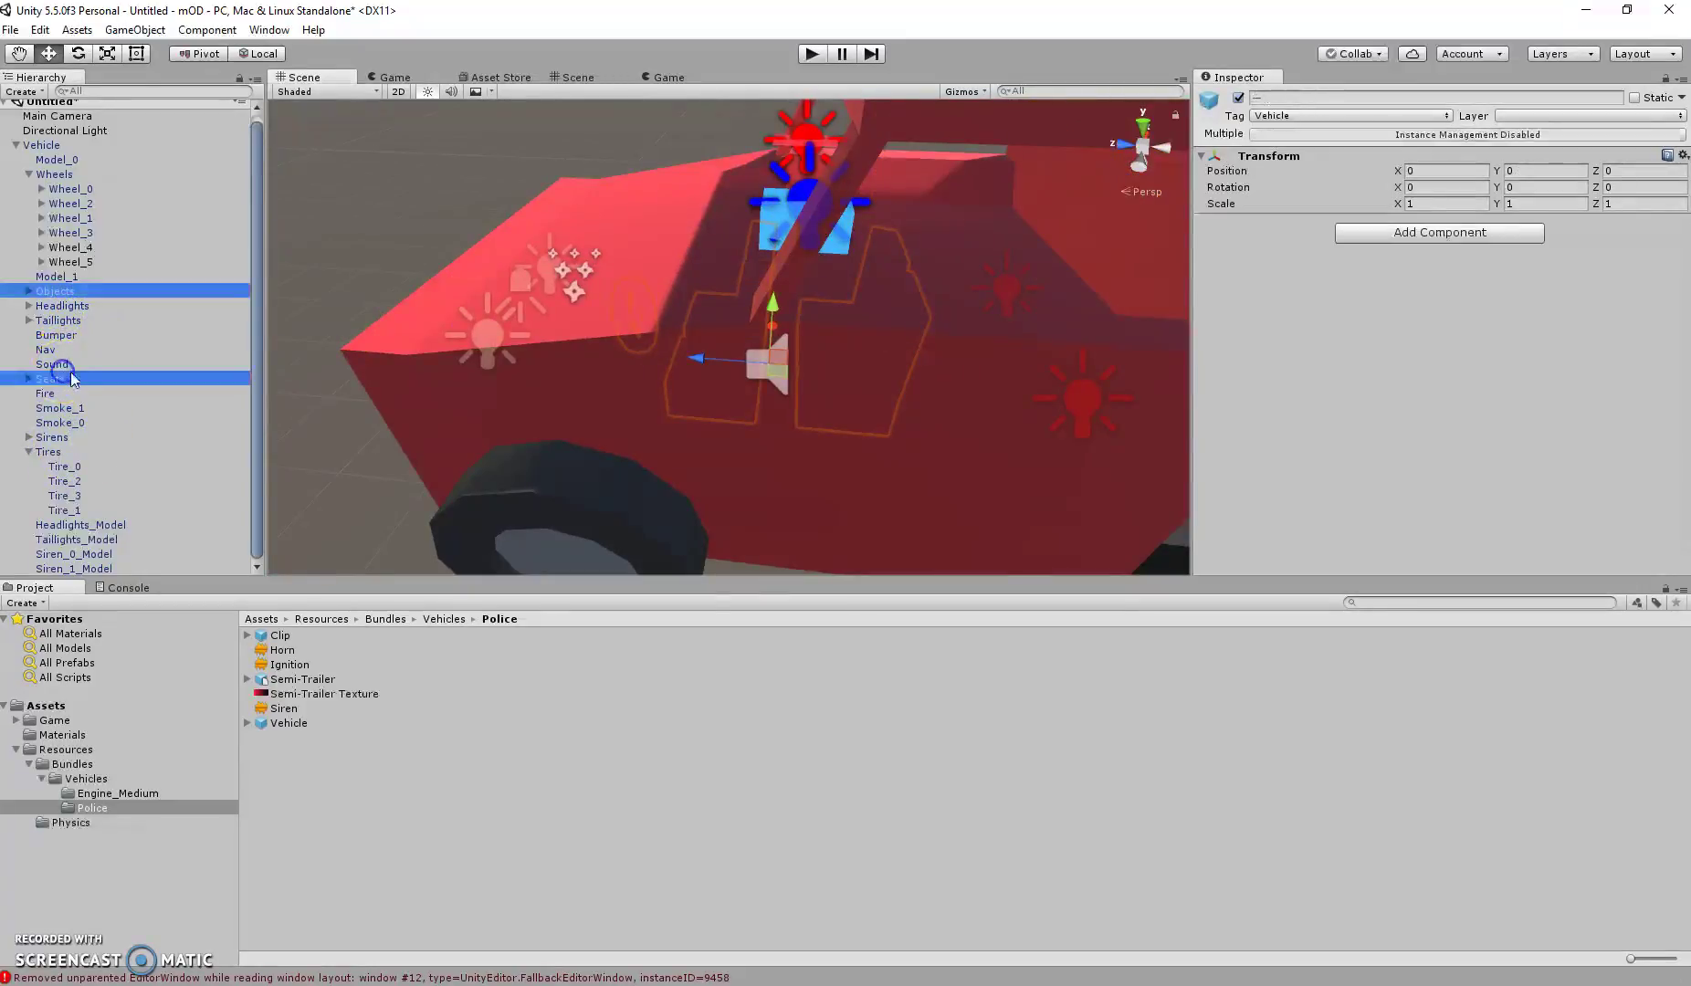
right_click_drag(662, 342, 684, 278)
left_click_drag(623, 330, 625, 259)
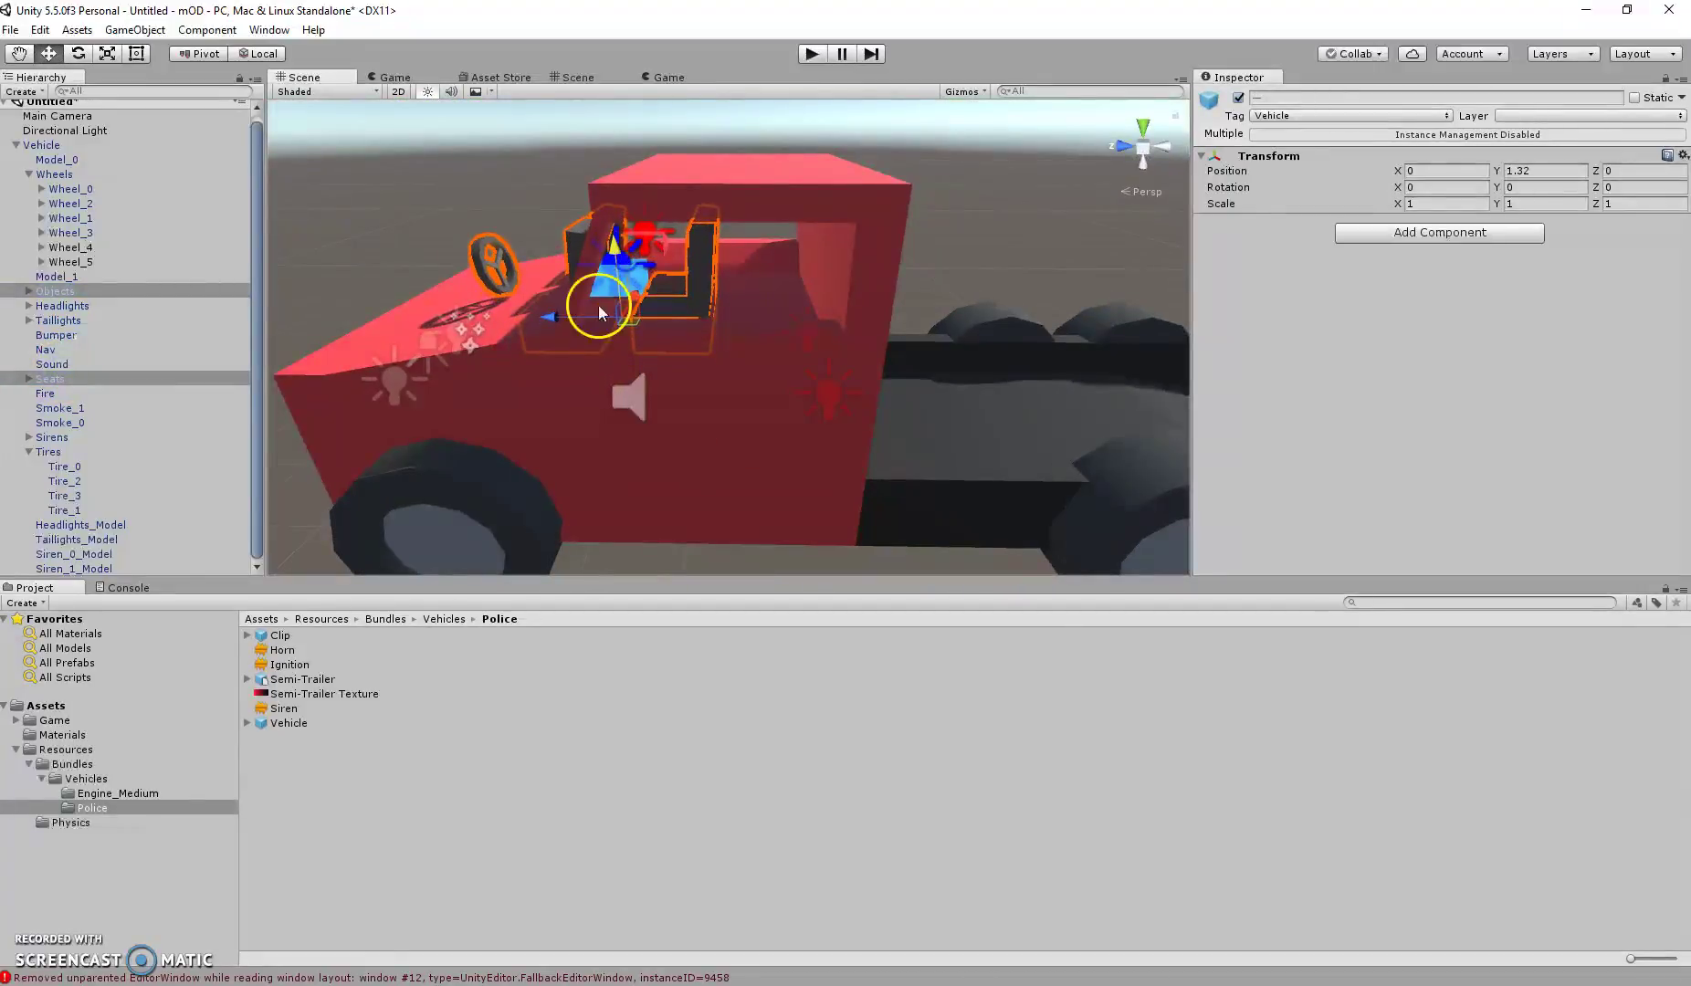
left_click_drag(559, 320, 961, 324)
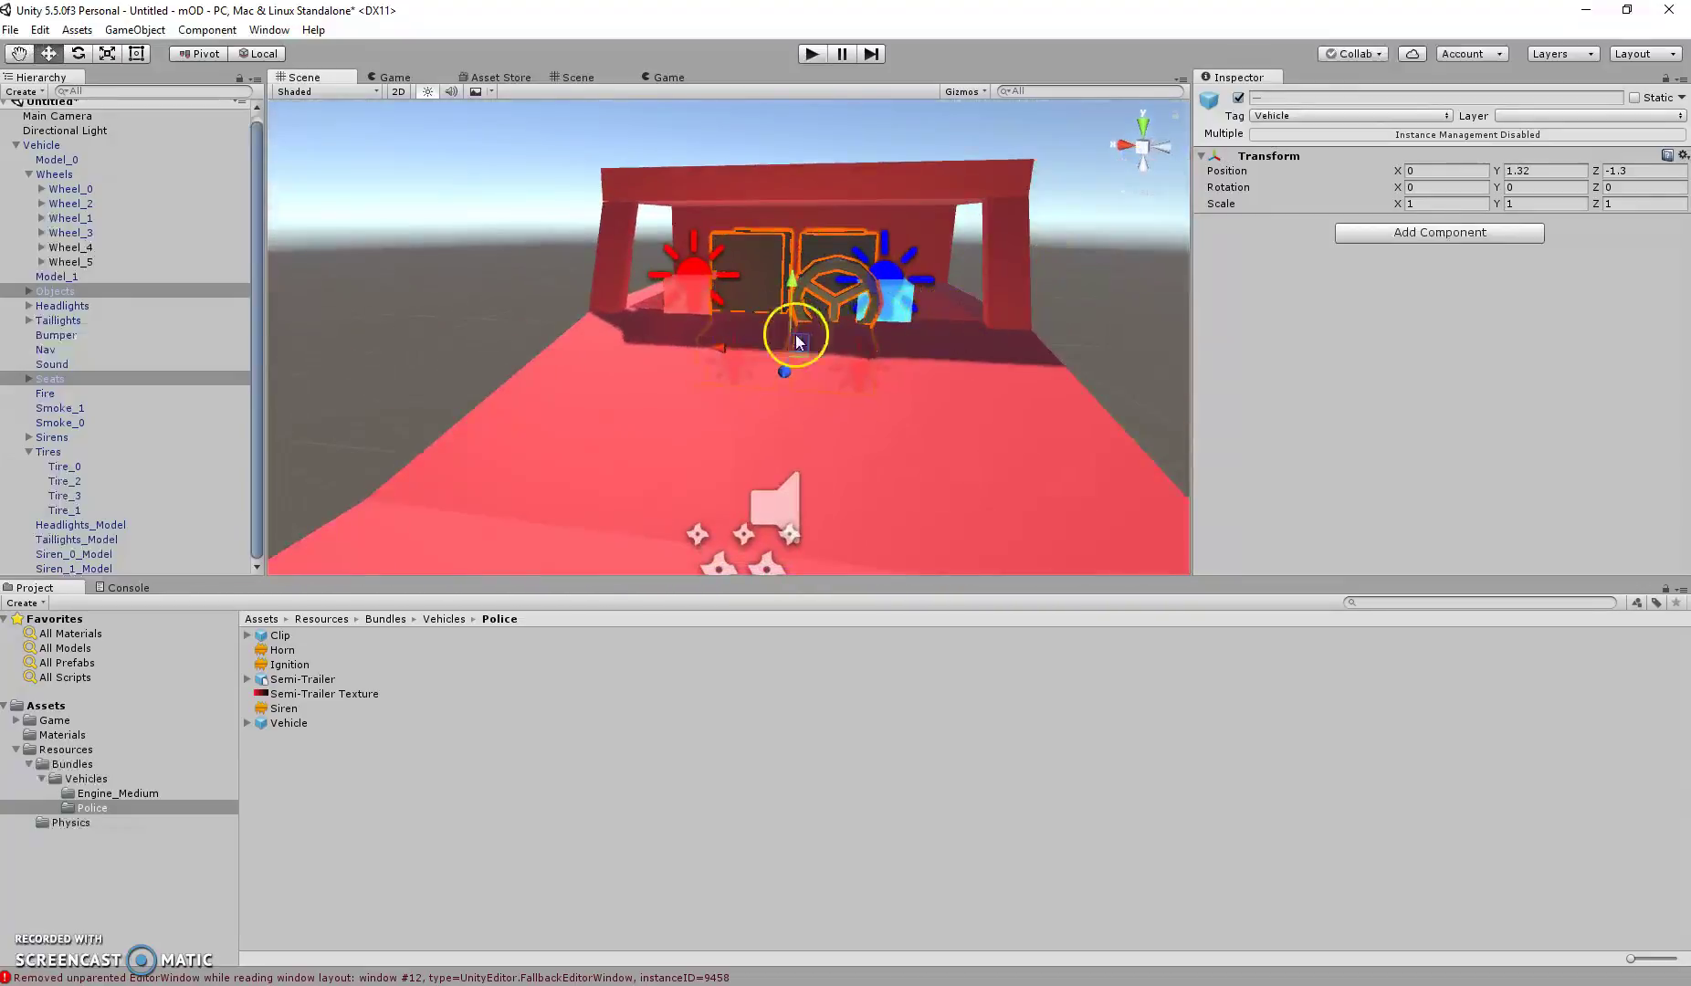
Fine-tune the Objects and Seats groups inside the cab to about -0.09 on X and 1.286 on Y.
left_click_drag(821, 339, 850, 344, "alt")
left_click_drag(710, 350, 744, 336)
scroll(701, 285, "up", 4)
scroll(530, 283, "up", 3)
scroll(830, 364, "down", 5)
right_click_drag(745, 336, 746, 281)
key("s")
key("w")
key("w")
key("d")
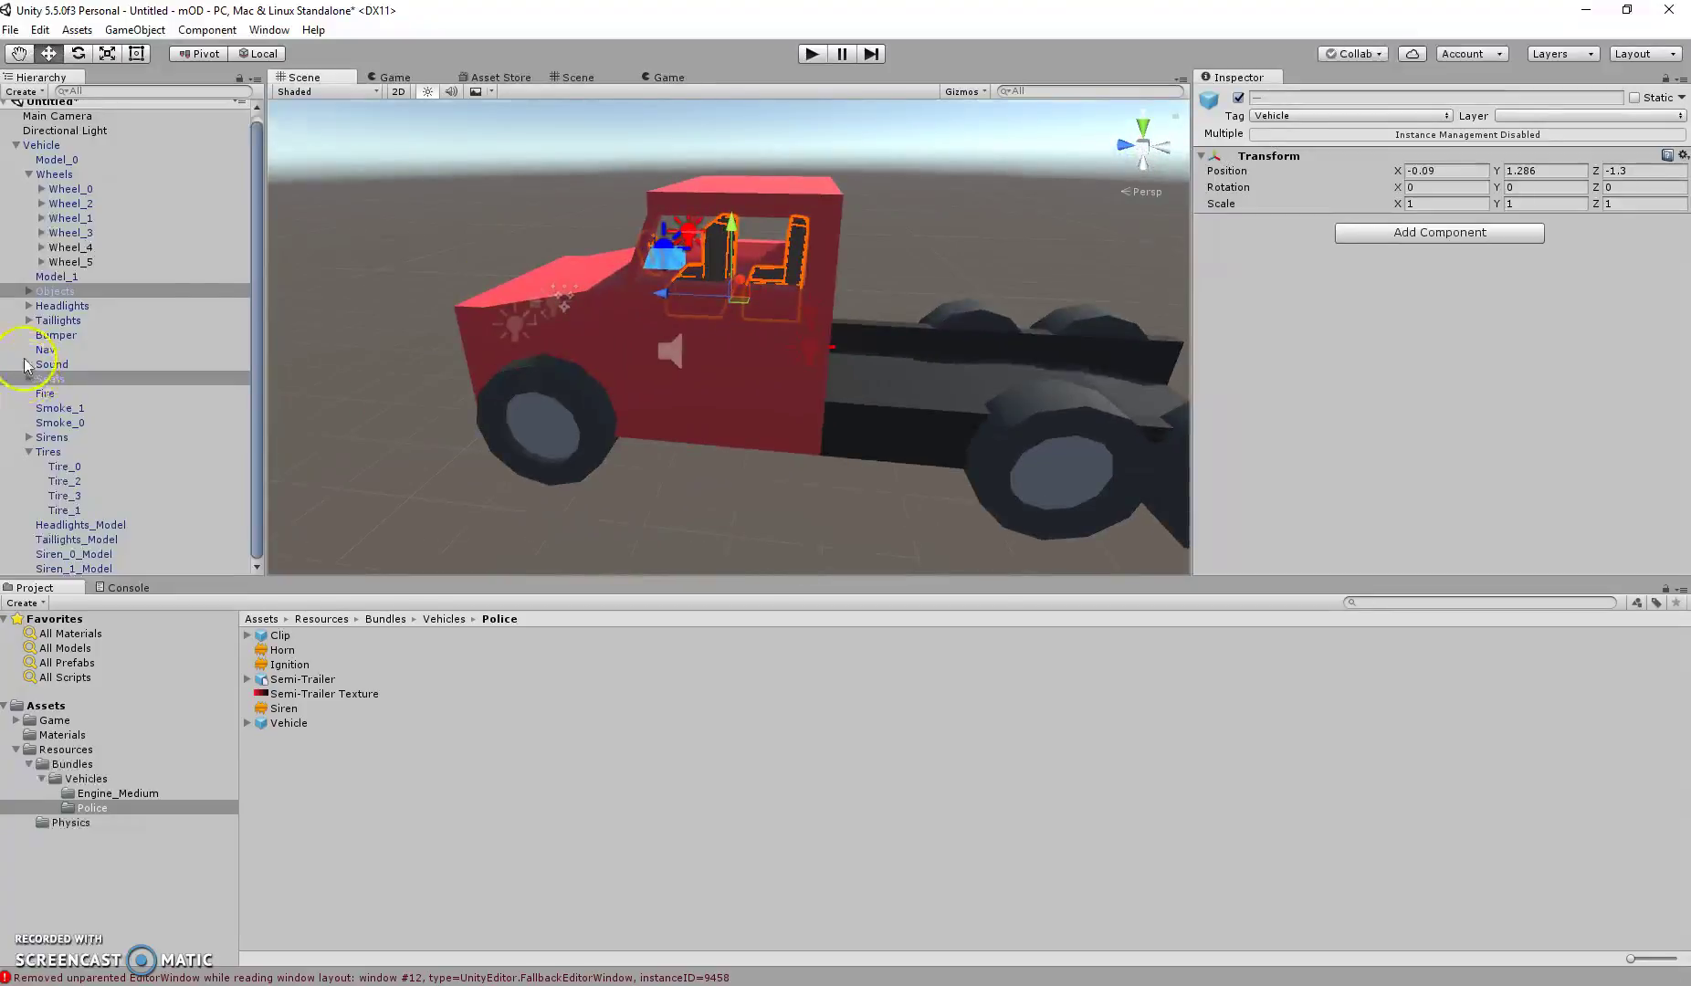
Delete the rear seat models Seat_2 and Seat_3 from the Objects group, accepting the broken prefab instance.
left_click(28, 292)
left_click(68, 337)
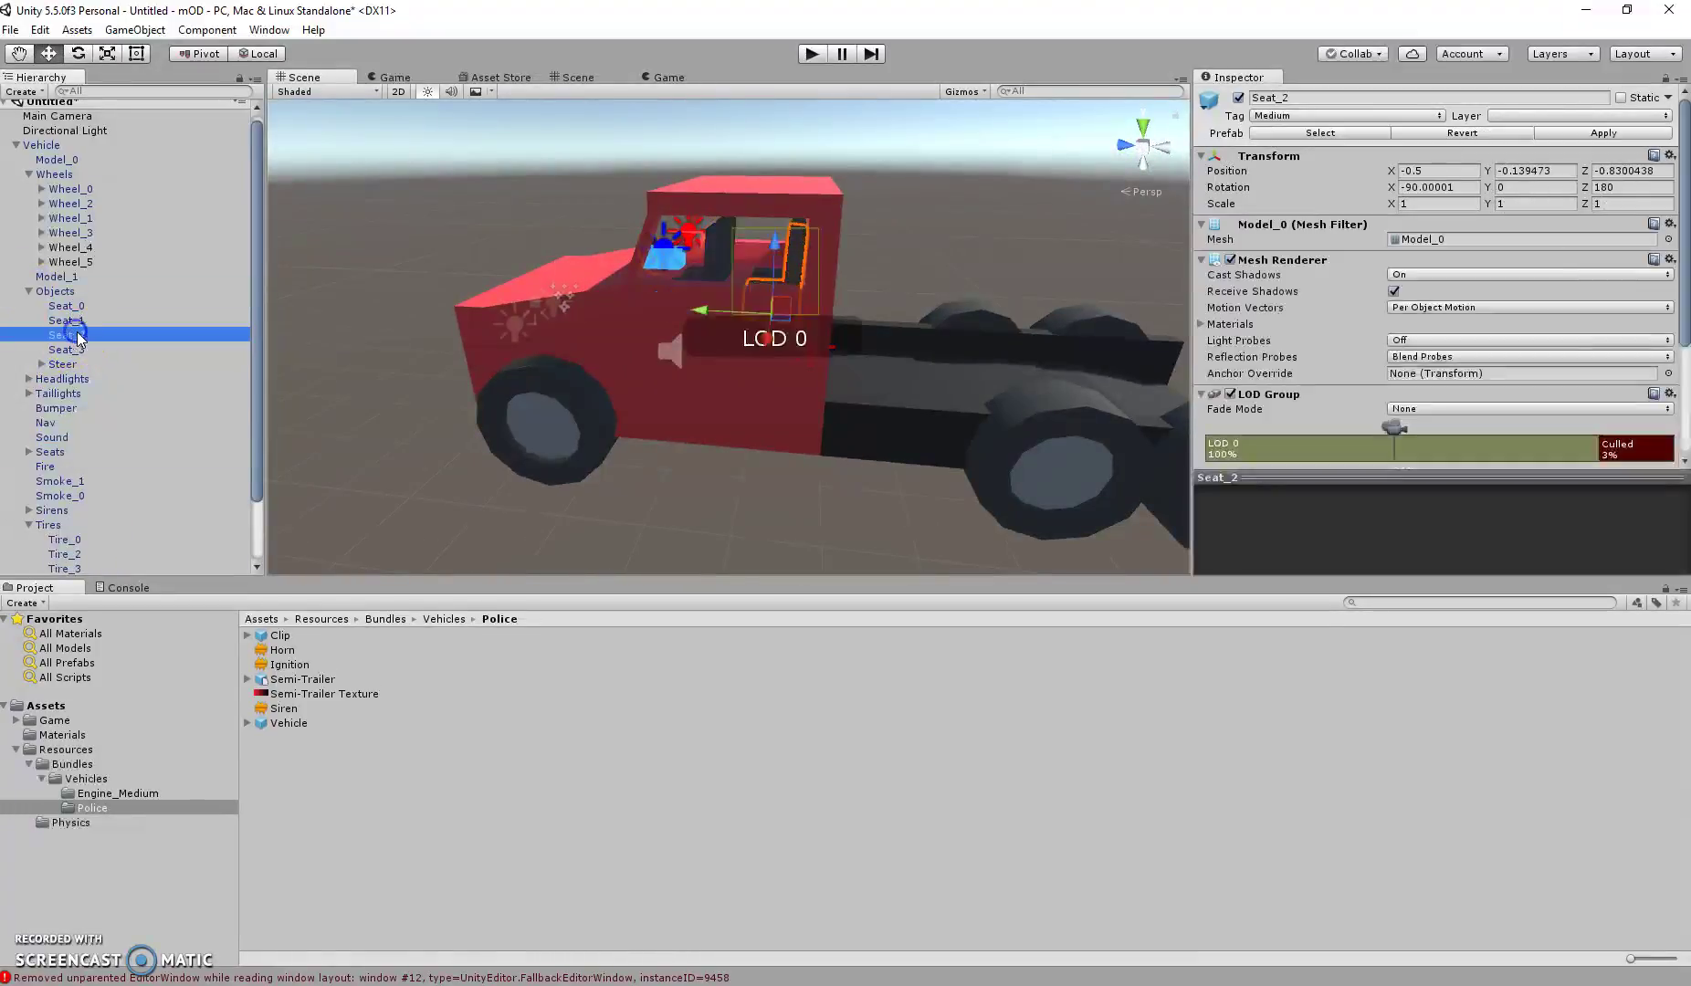
left_click(80, 348, "ctrl")
left_click_drag(80, 348, 77, 337)
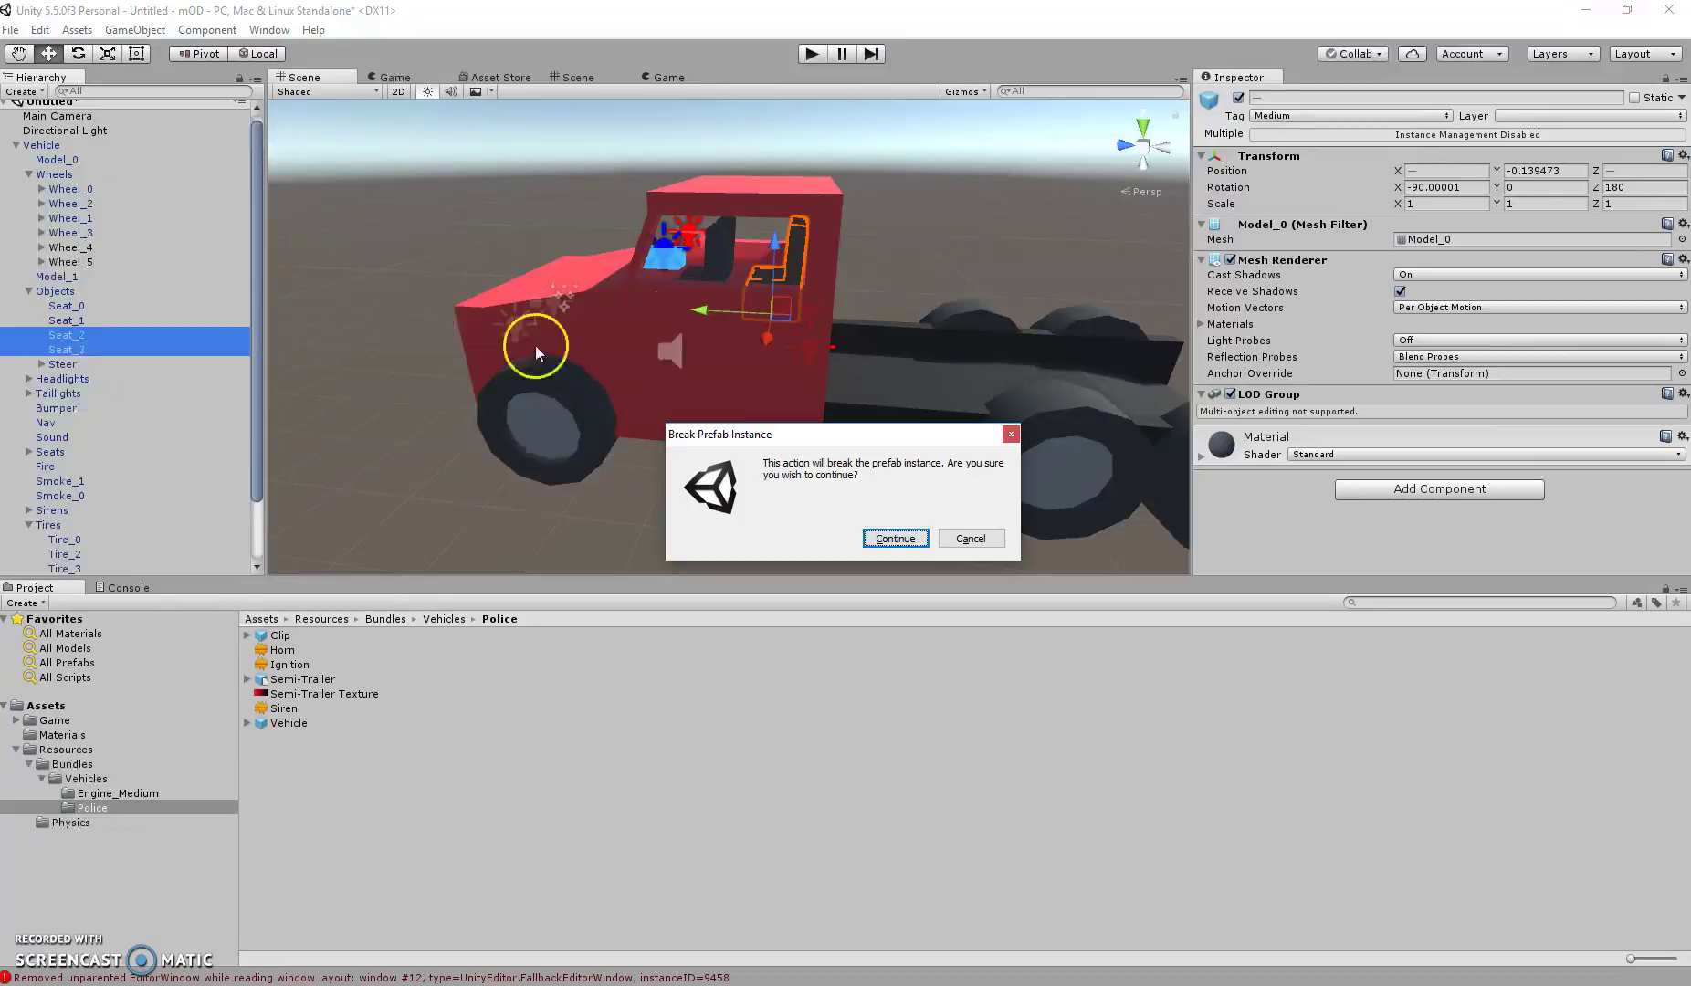
left_click(873, 541)
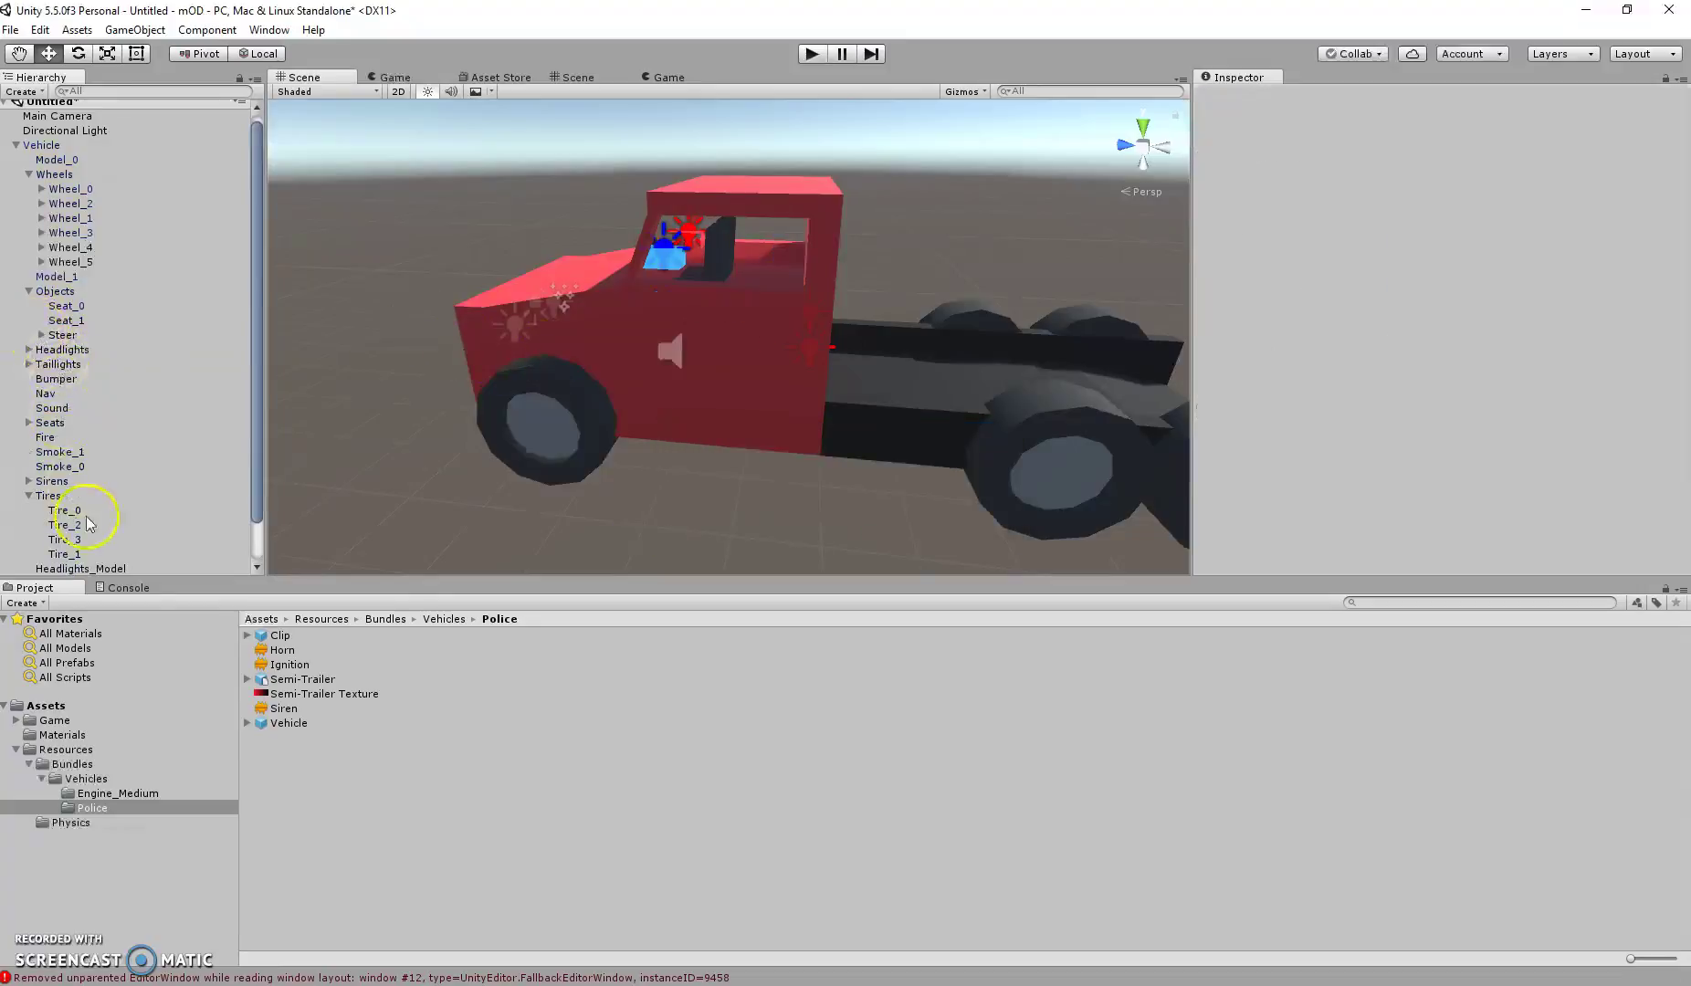
Delete the Seat_3 and Seat_2 seat positions from the Seats group.
left_click(45, 422)
left_click(42, 407)
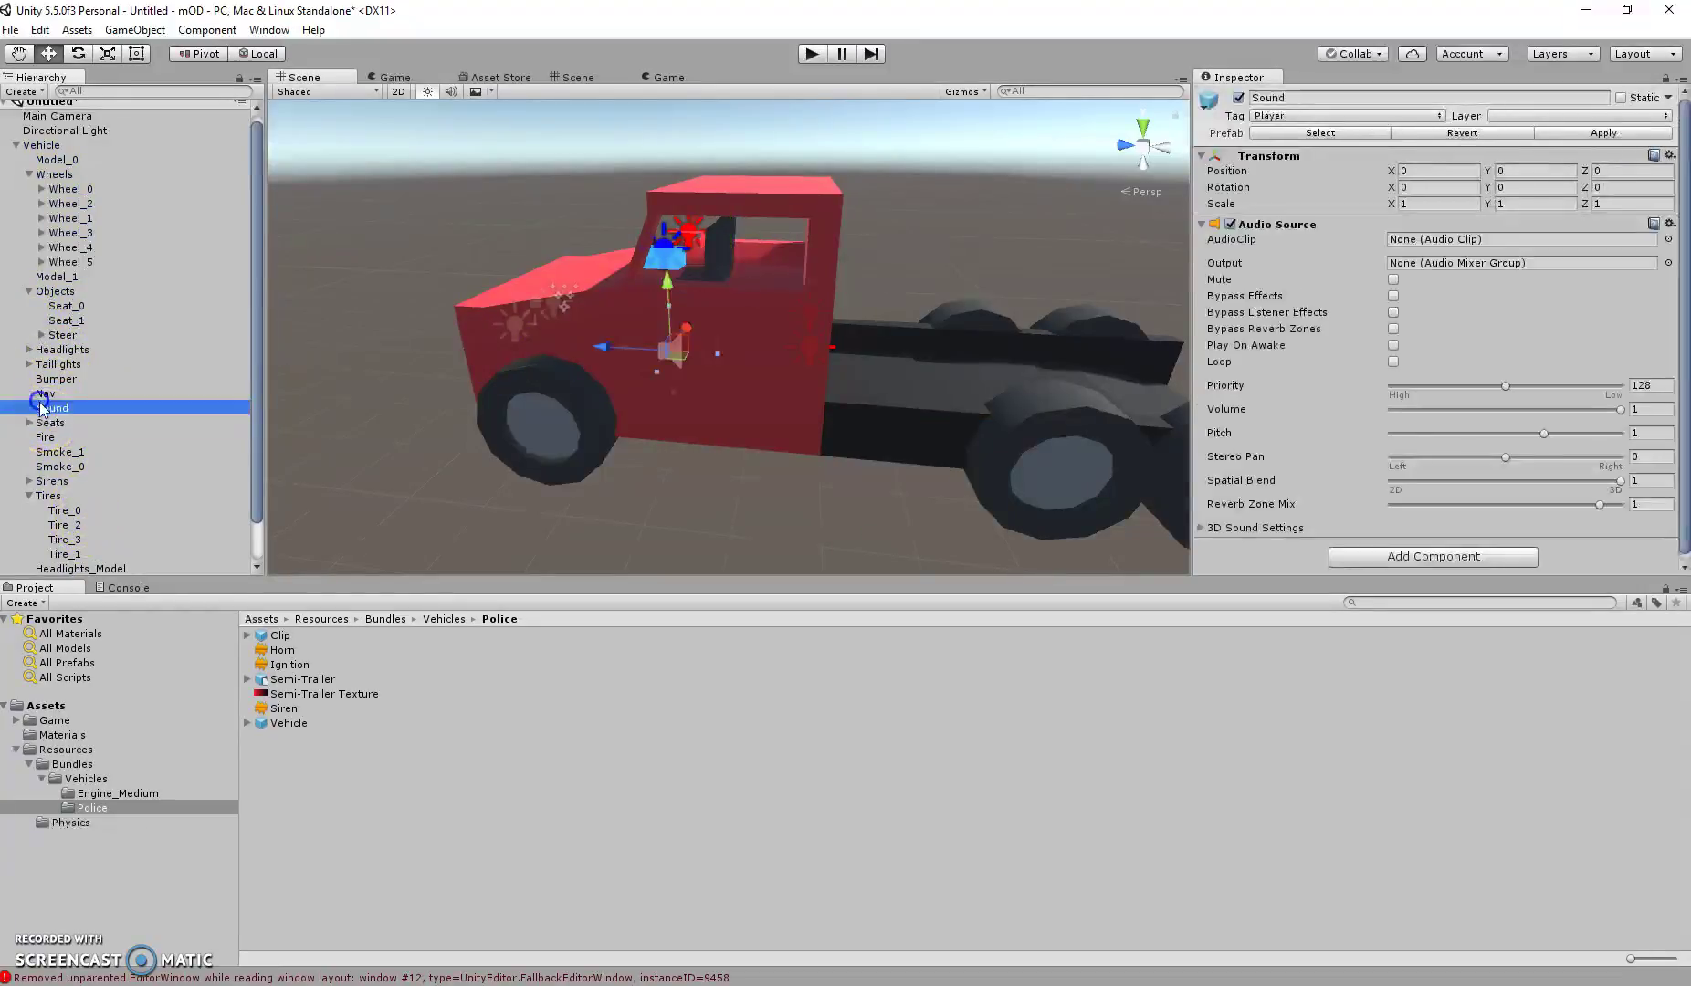
left_click(42, 422)
left_click(30, 423)
left_click(86, 466)
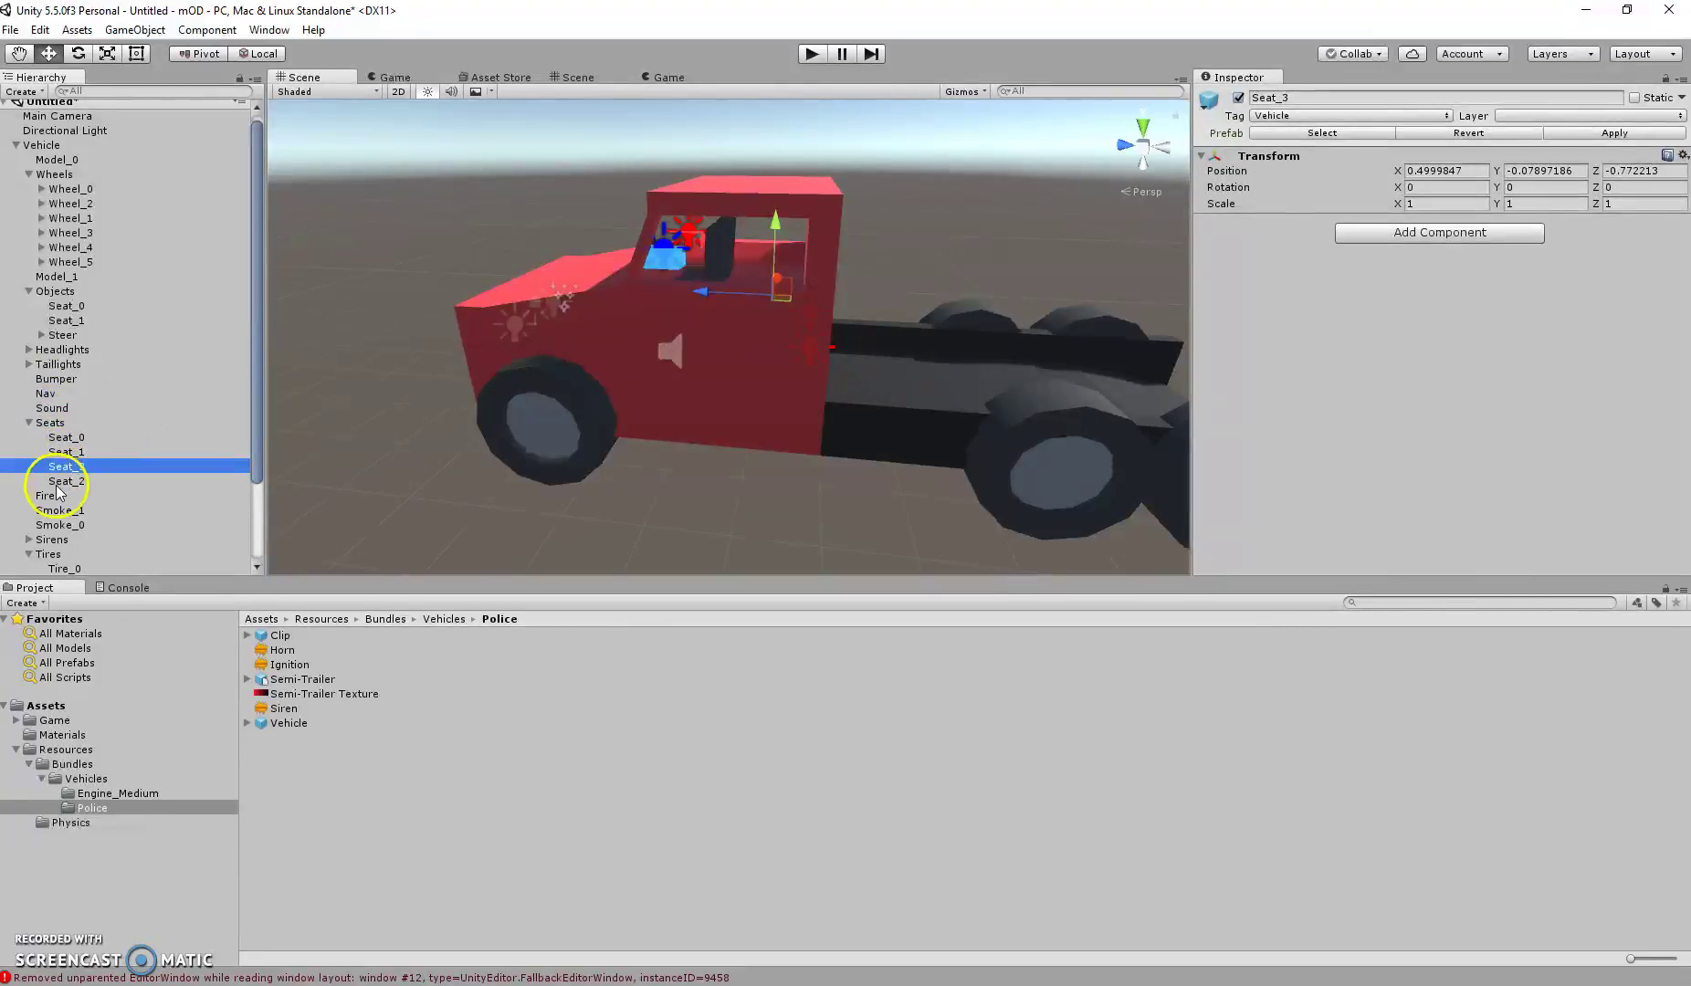
key("shift+End")
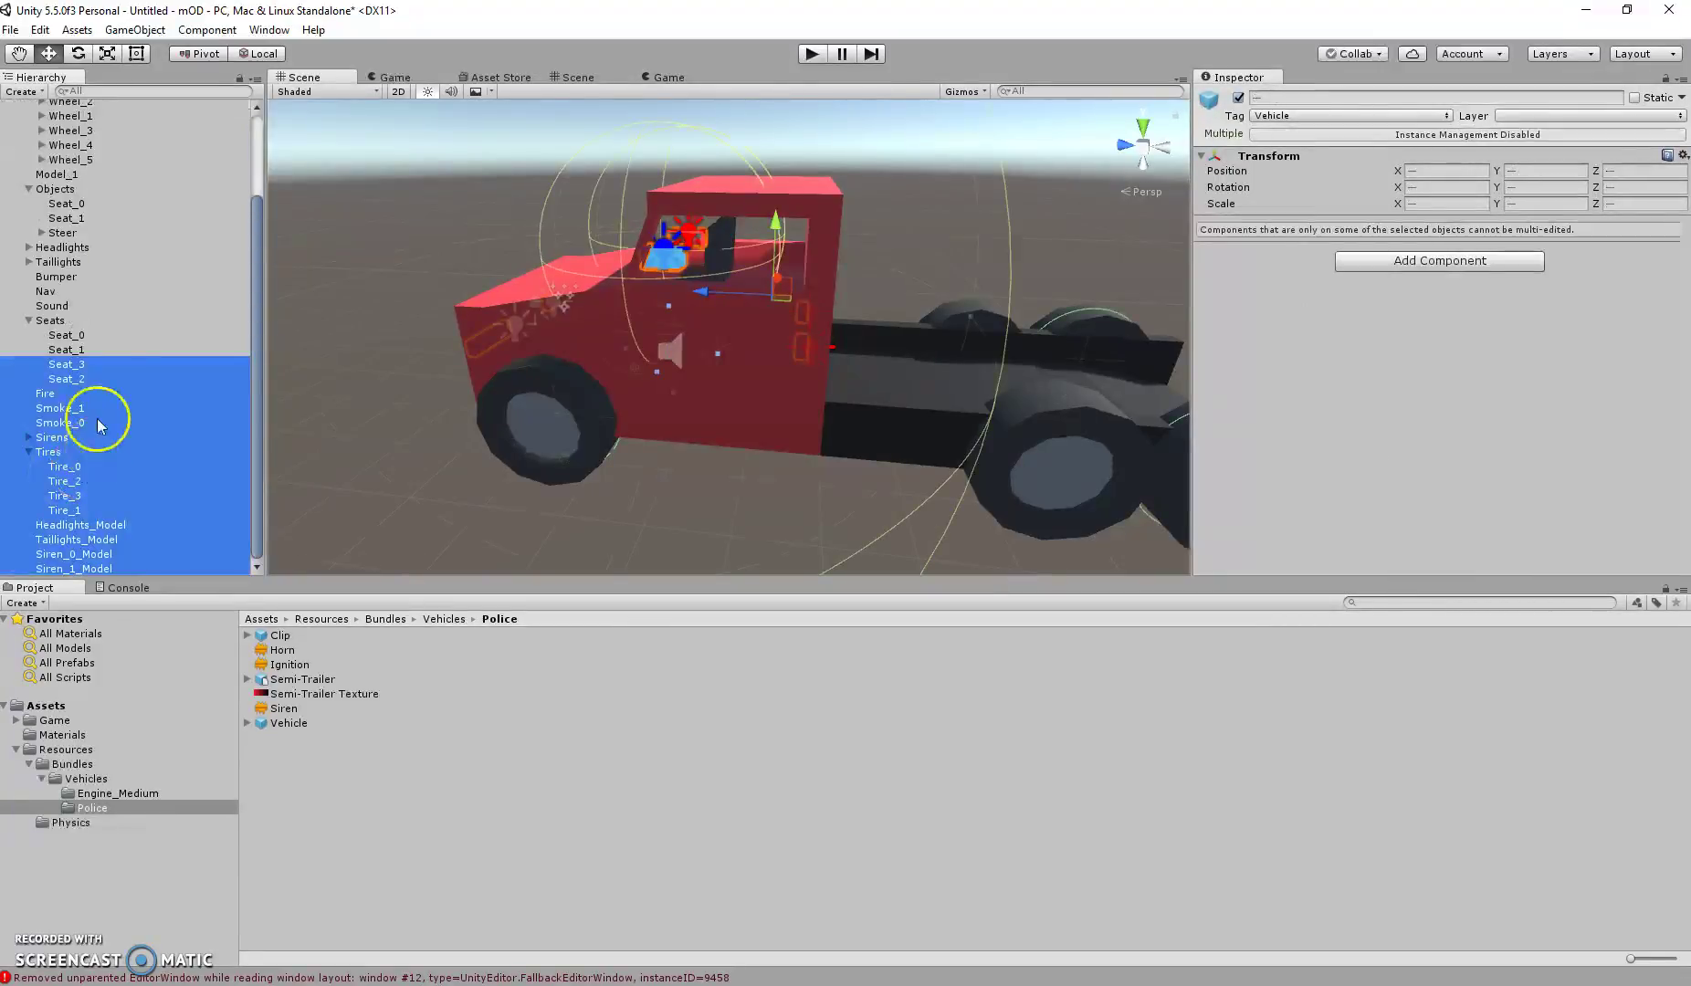
left_click(113, 367)
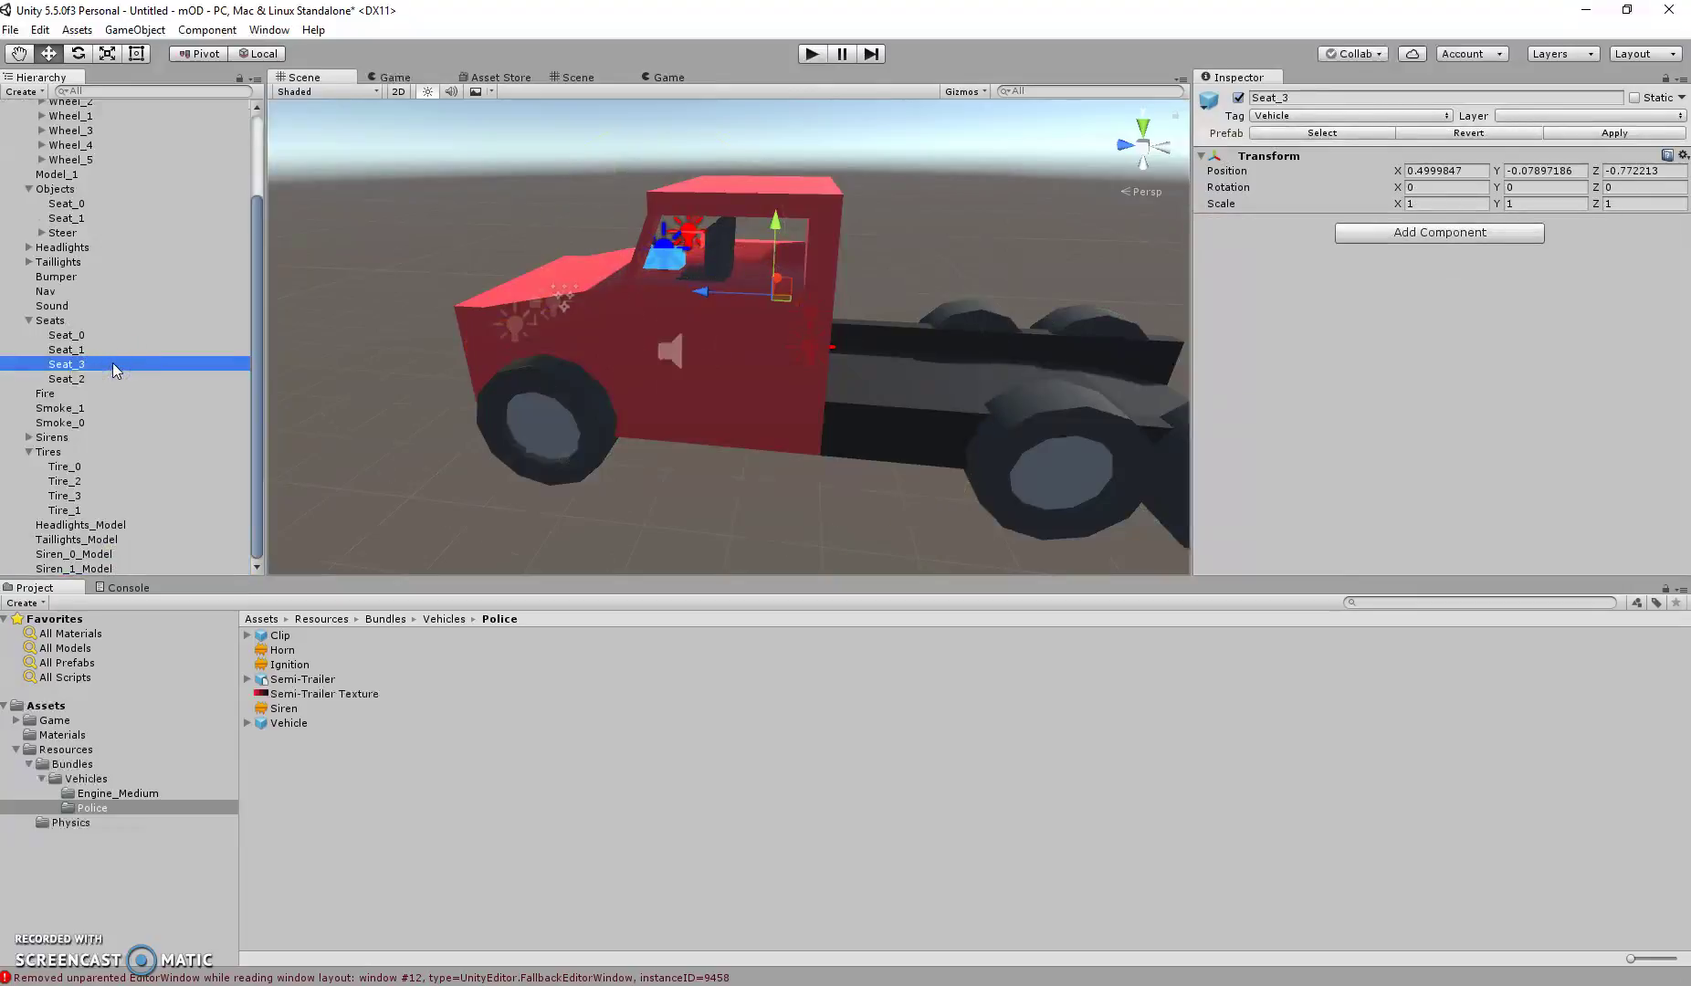
left_click(96, 377, "shift")
key("Delete")
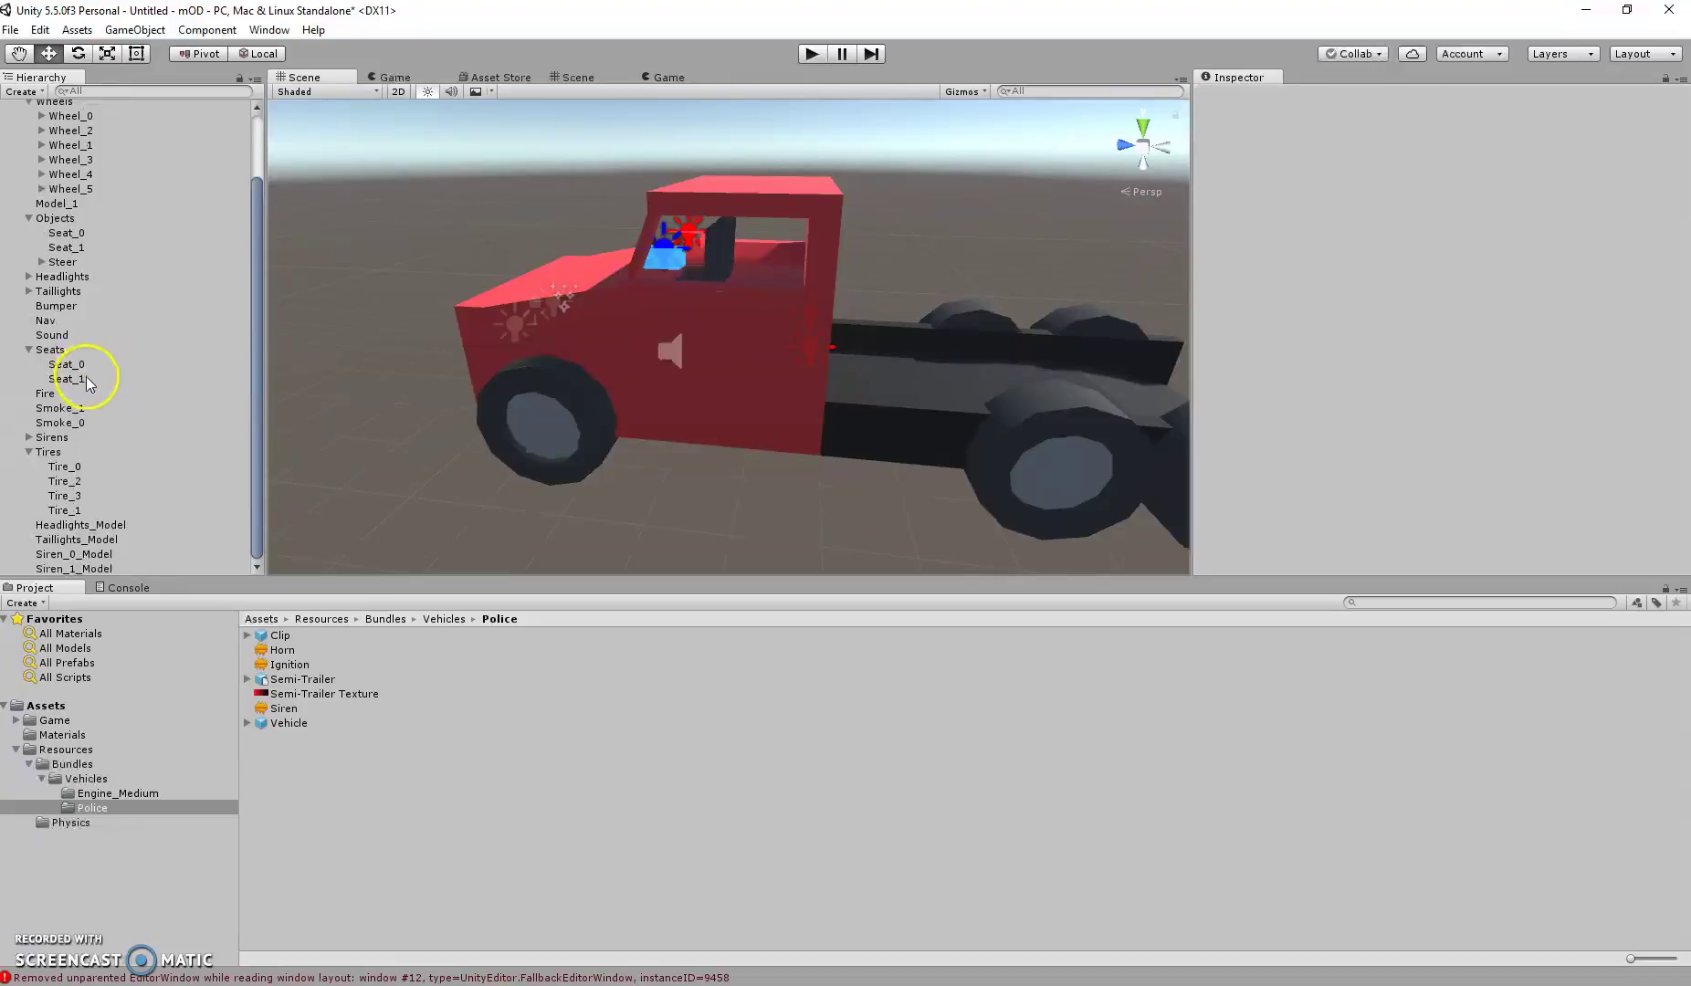
Delete both siren meshes, Siren_0_Model and Siren_1_Model, from the vehicle.
scroll(648, 326, "down", 2)
right_click_drag(653, 327, 665, 378)
key("w")
key("s")
key("d")
key("w")
key("a")
left_click_drag(664, 379, 690, 388, "alt")
scroll(690, 388, "down", 5)
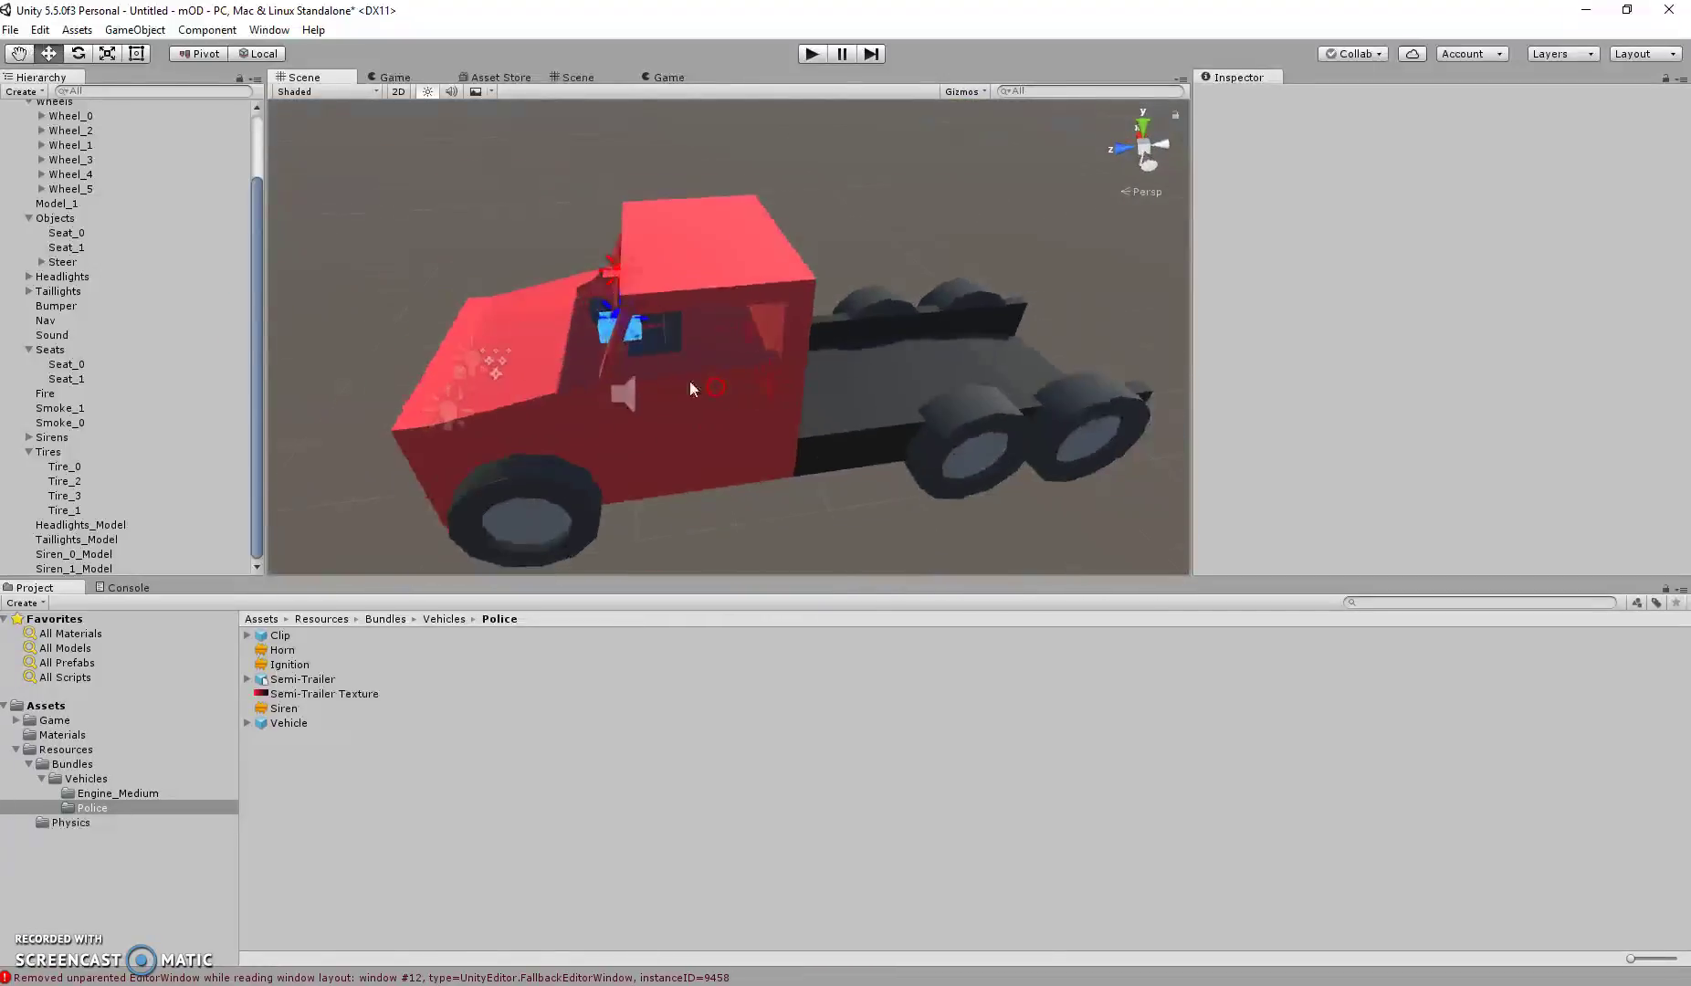
left_click(98, 554)
key("a")
right_click_drag(407, 436, 408, 435)
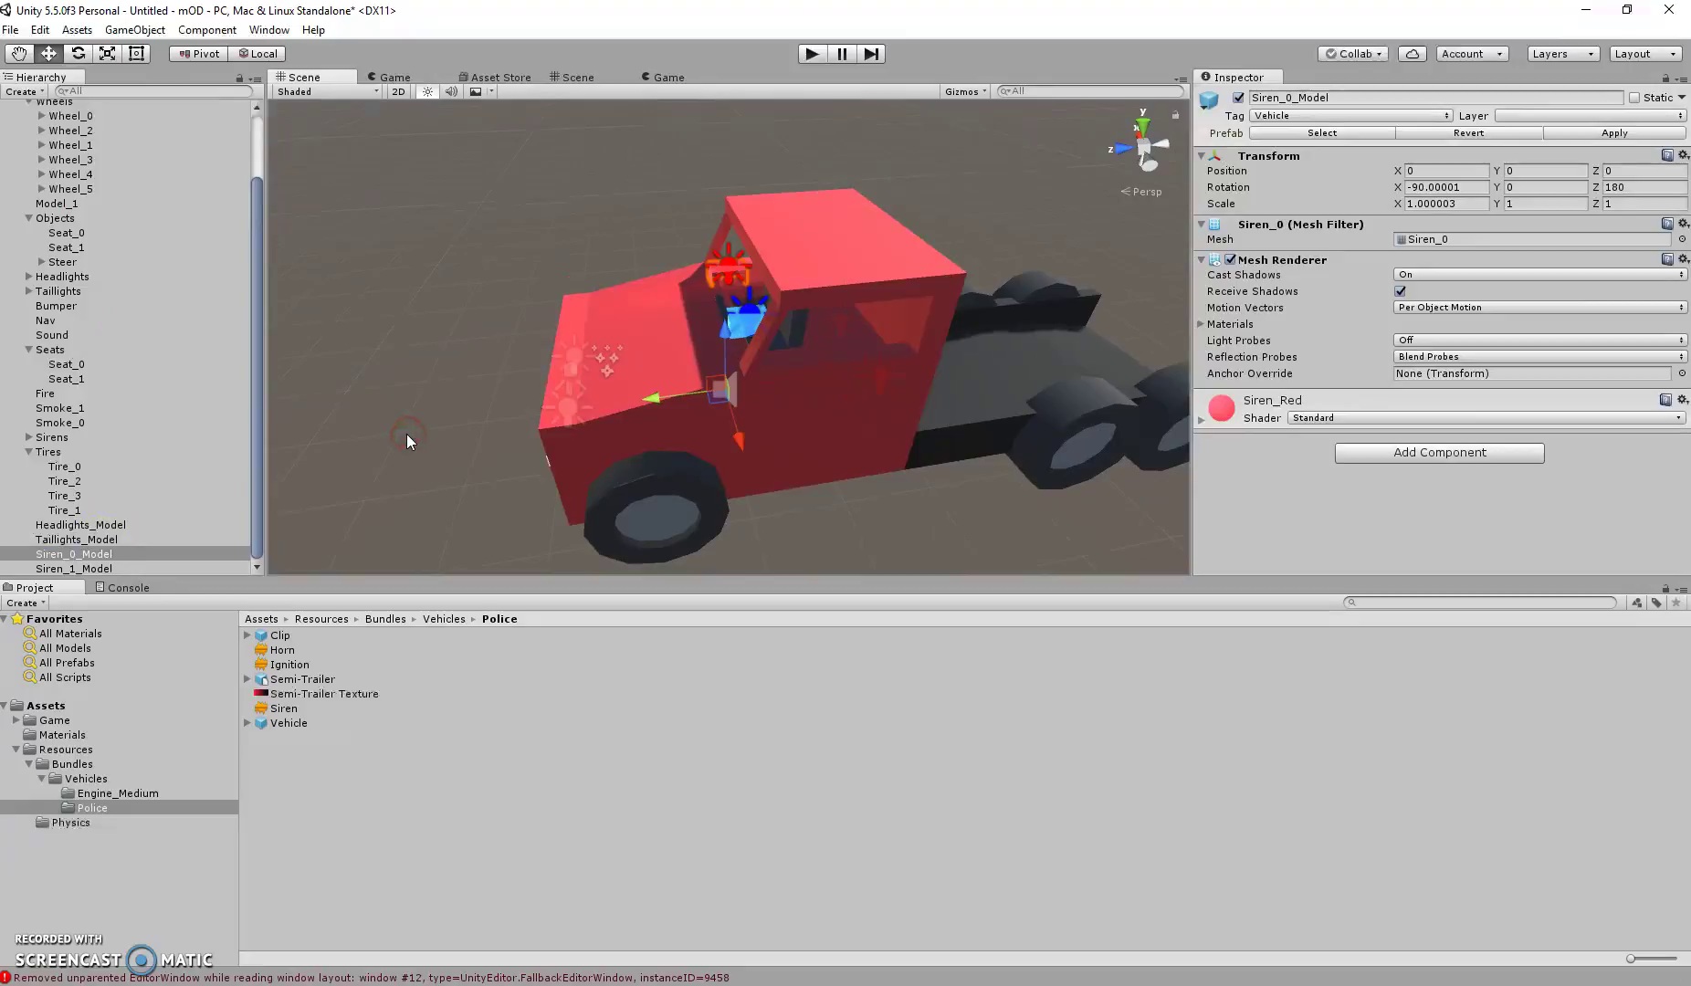
key("Delete")
left_click(99, 569)
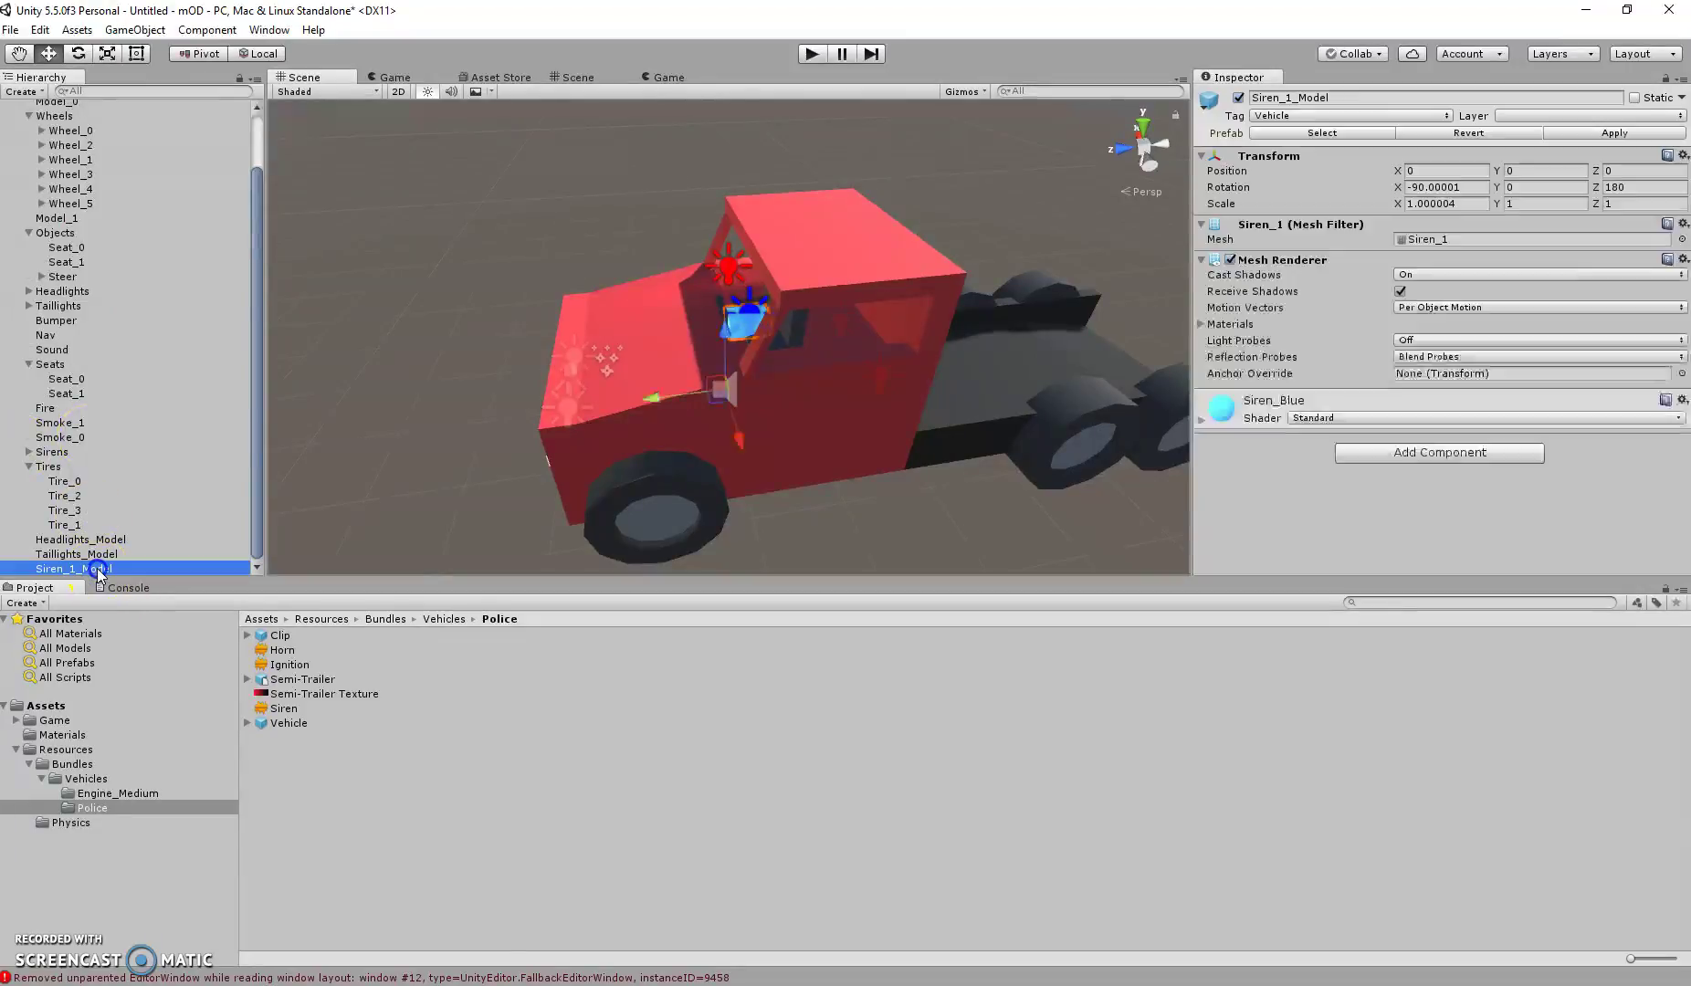
key("Delete")
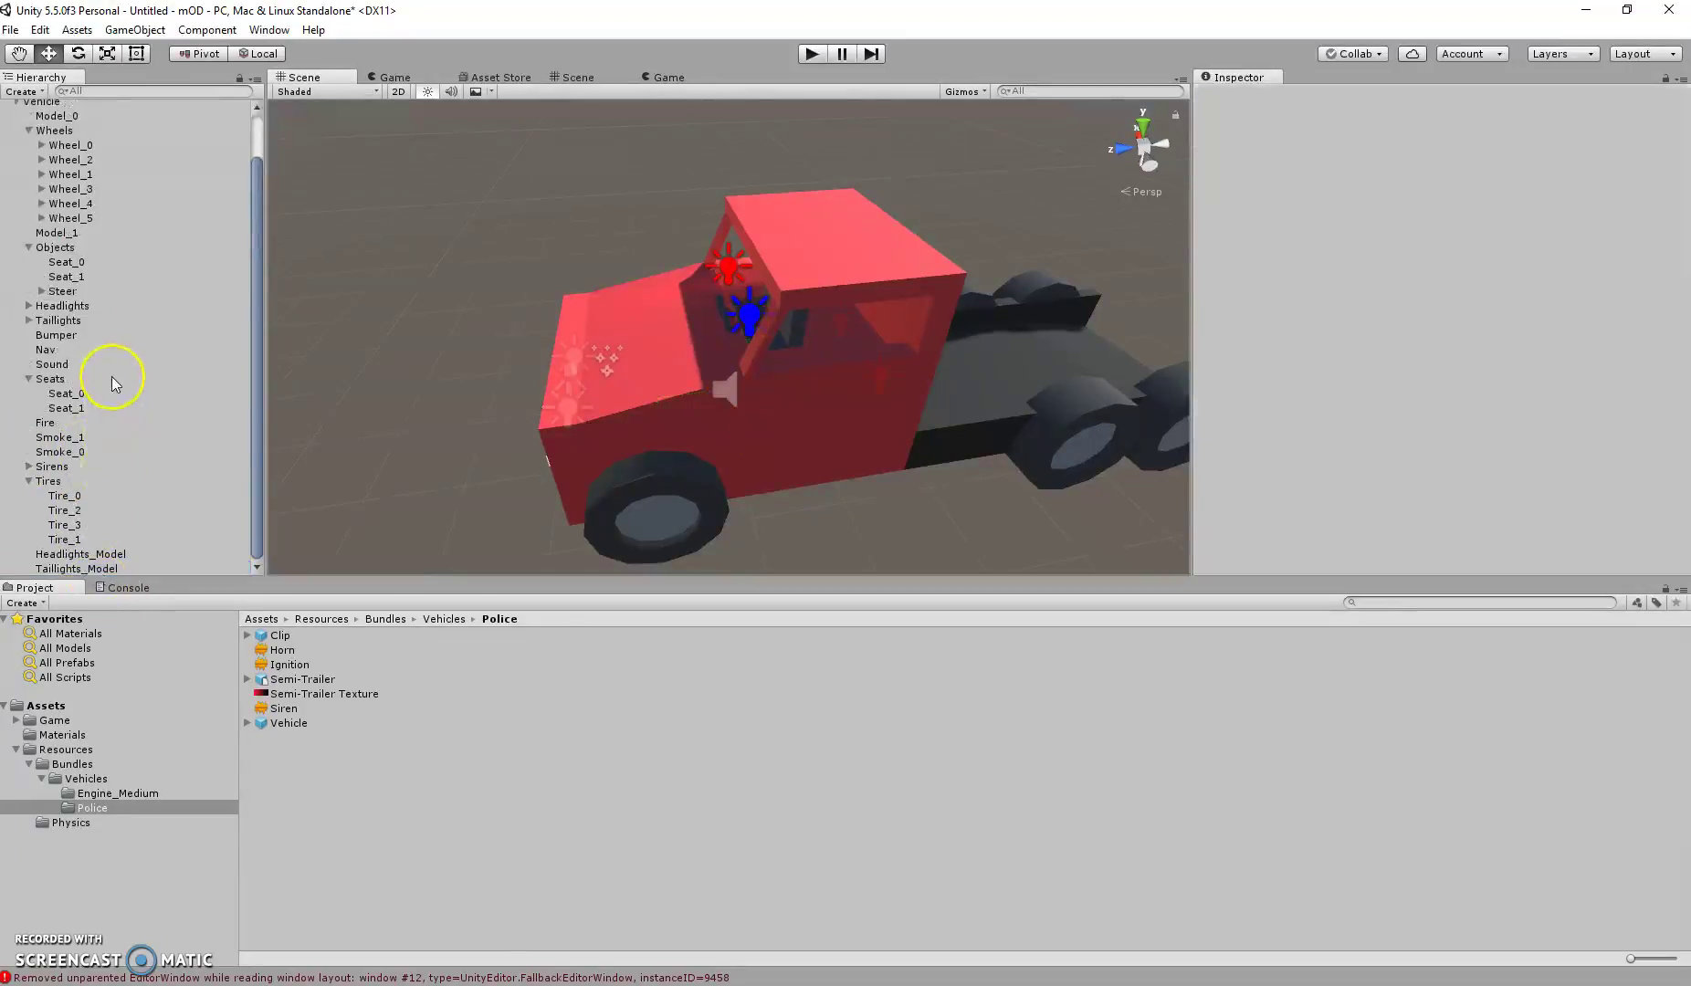
Move Taillights_Model toward the rear of the truck, to about -6.38 on Z.
double_click(103, 569)
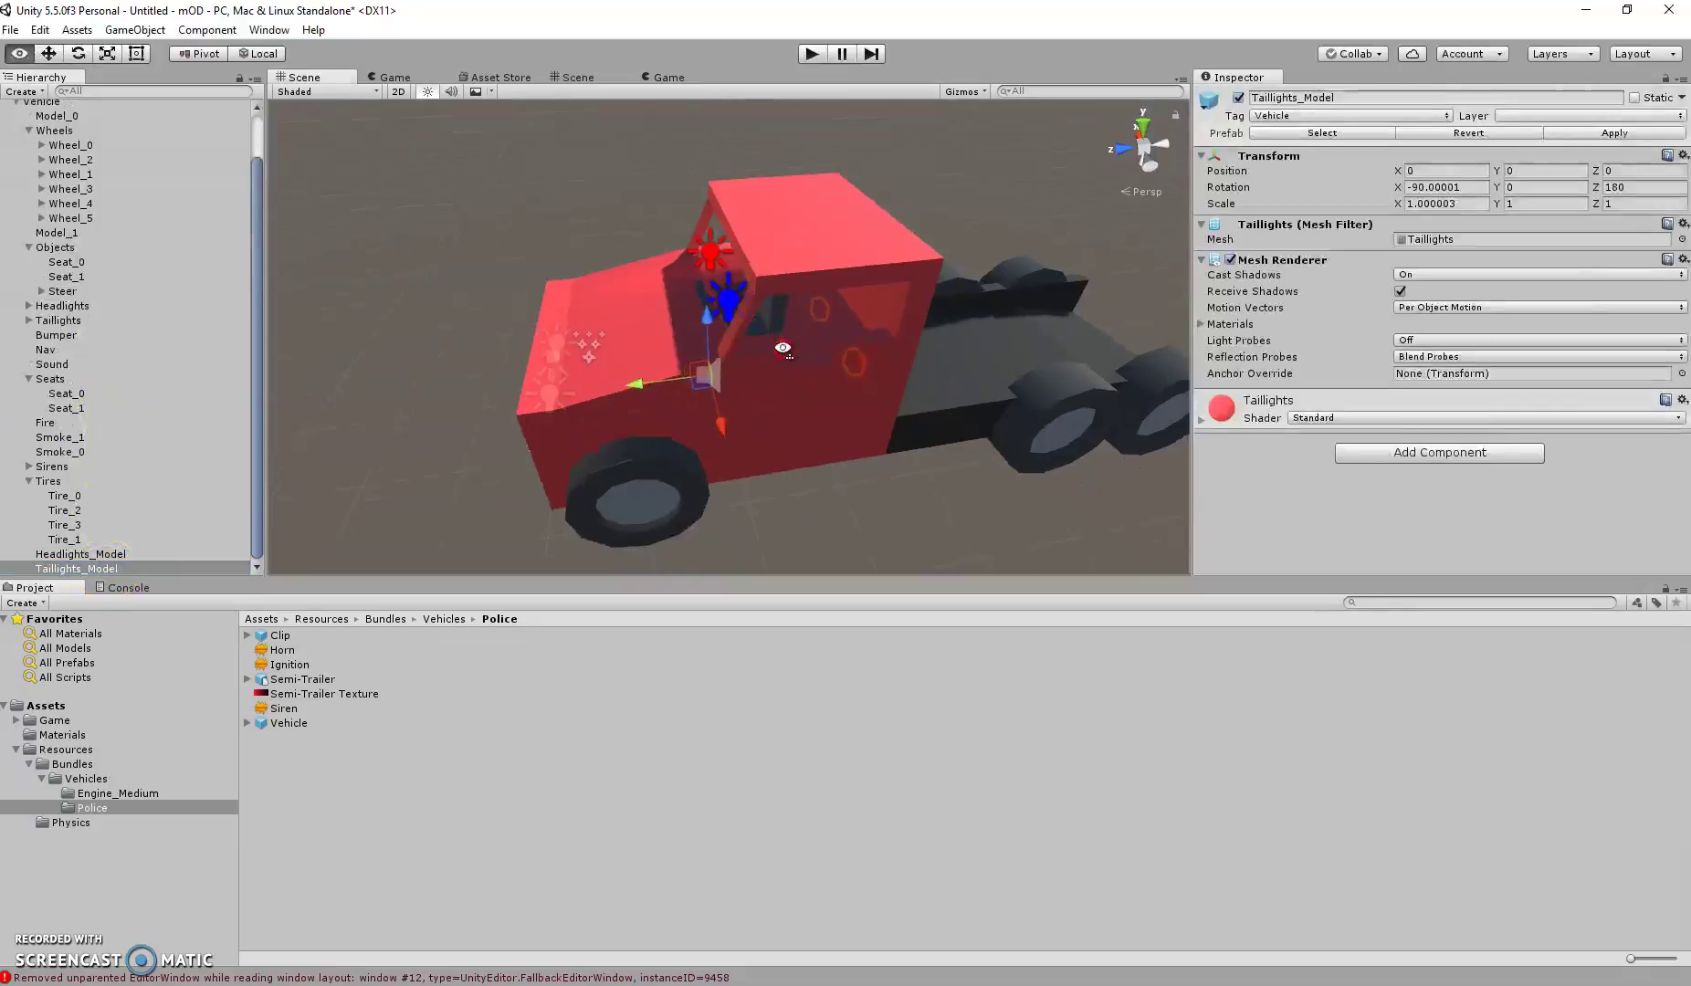
left_click_drag(560, 358, 811, 358)
key("w")
right_click_drag(812, 358, 499, 320)
left_click_drag(501, 319, 373, 208, "alt")
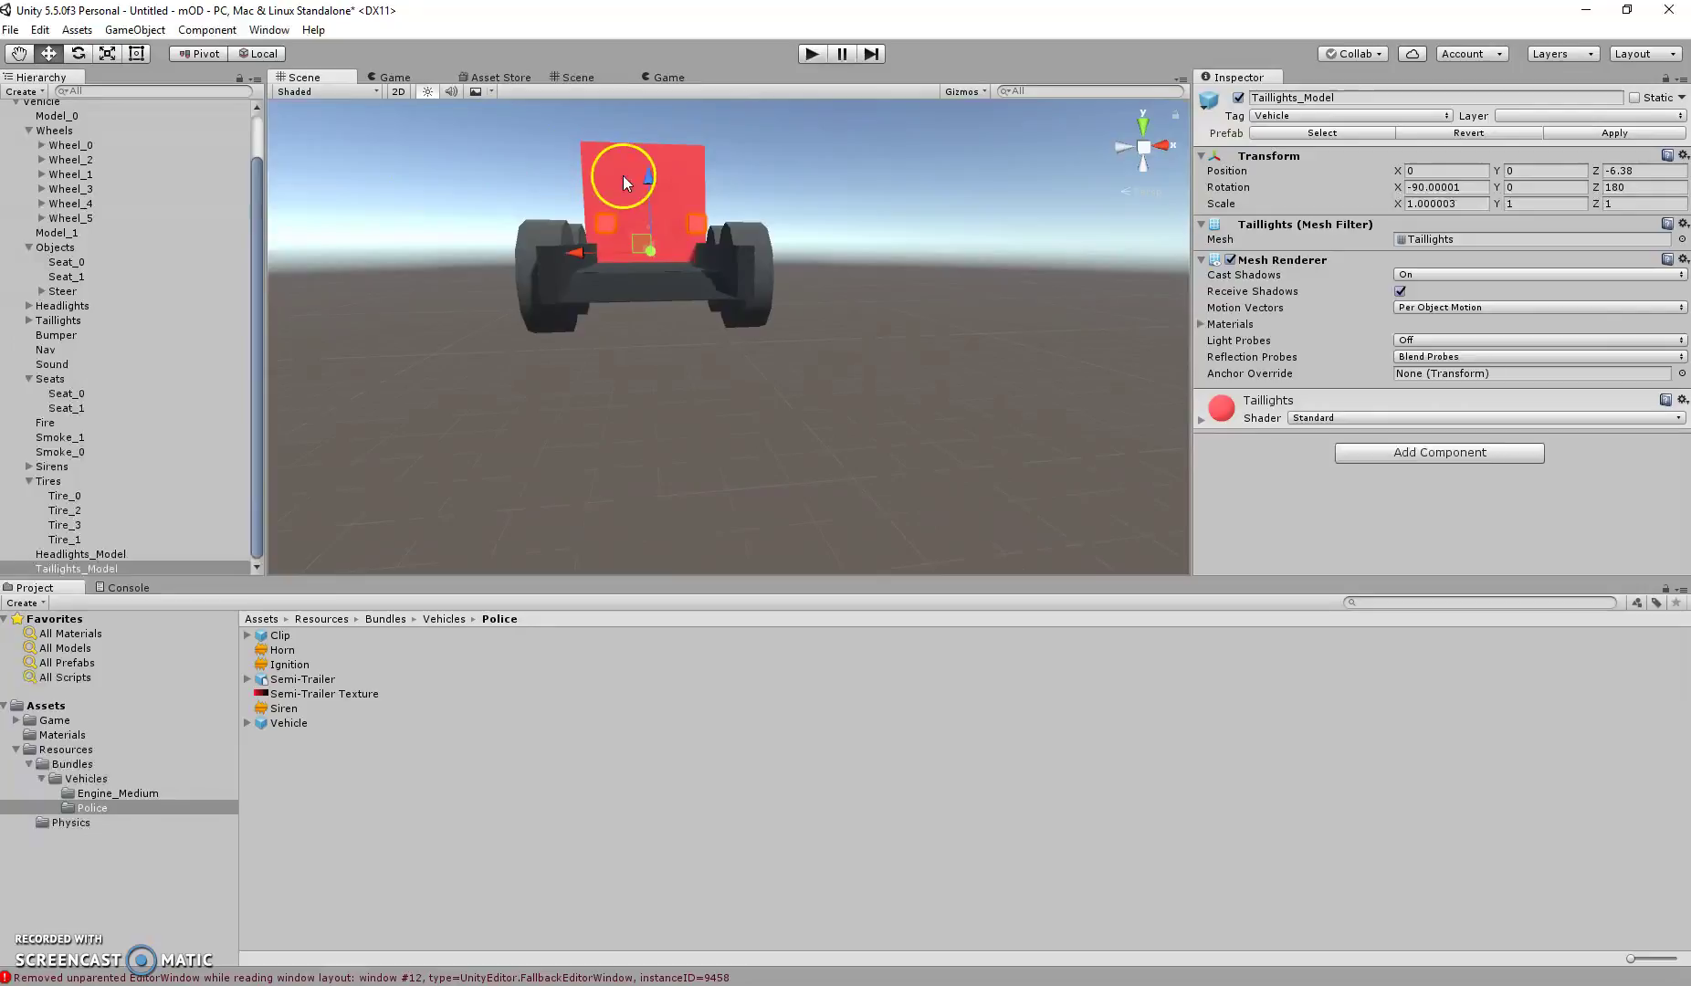
Try placing Taillights_Model at about -1.46 on Y and -7.27 on Z, and undo the last moves.
left_click_drag(713, 218, 909, 209, "alt")
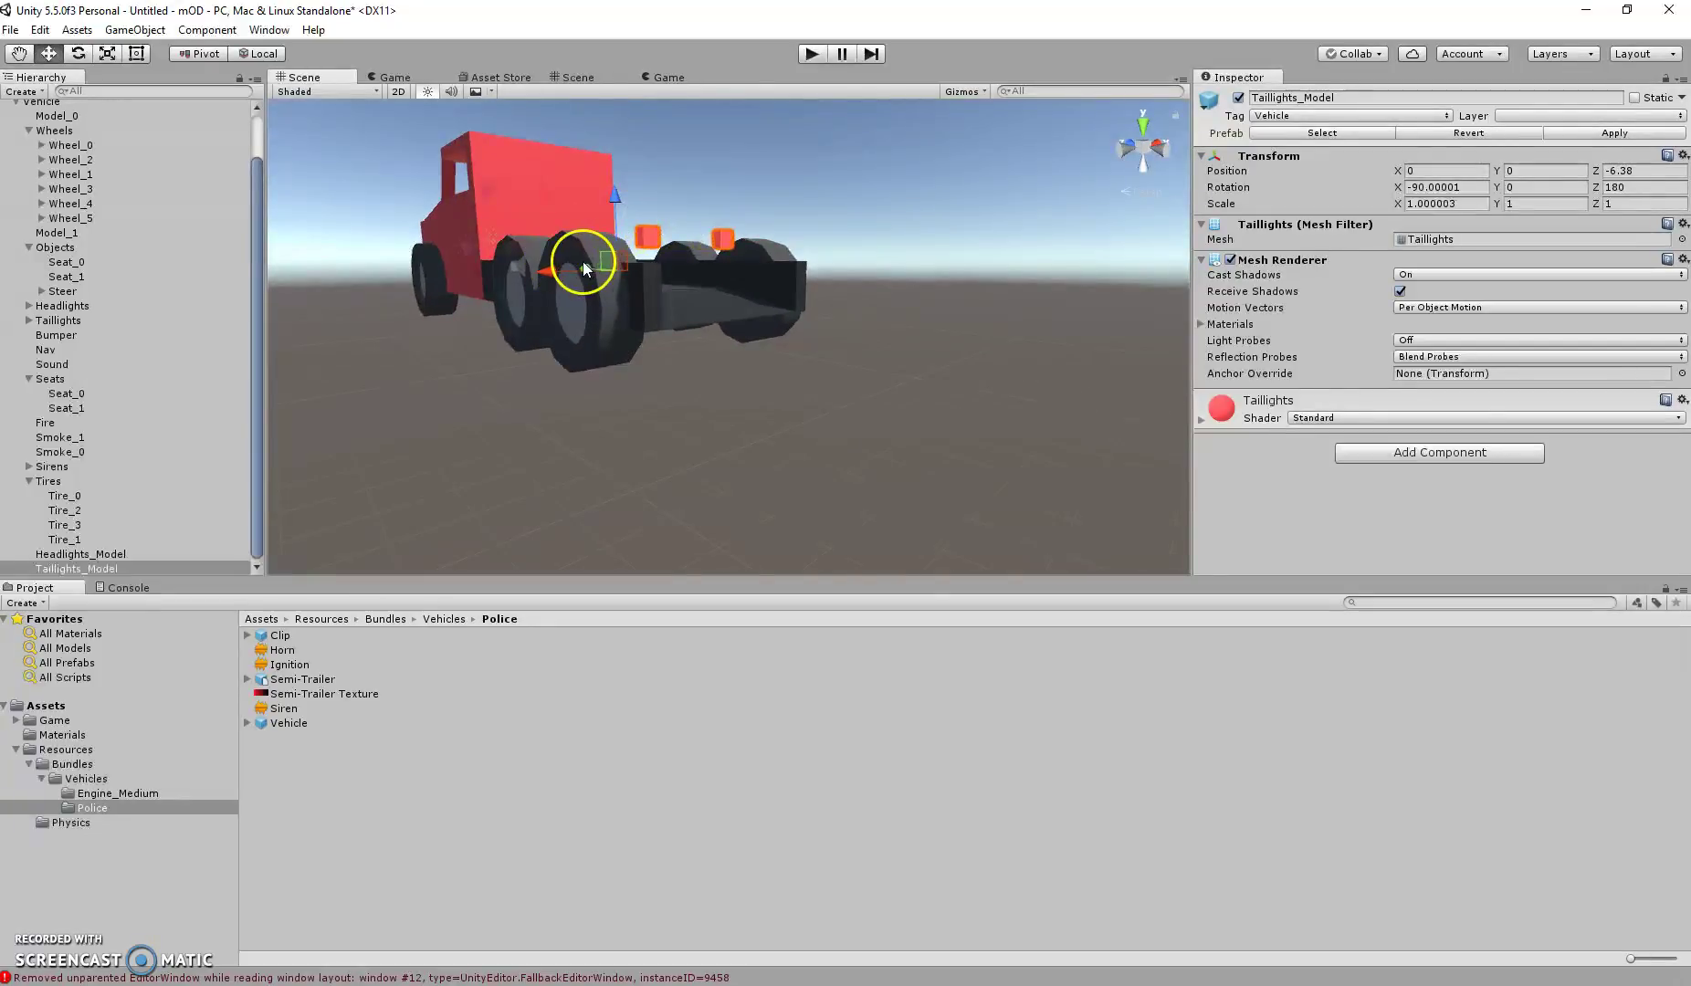
left_click_drag(586, 265, 611, 268)
left_click_drag(785, 224, 632, 284, "alt")
key("w")
right_click_drag(631, 285, 614, 318)
key("s")
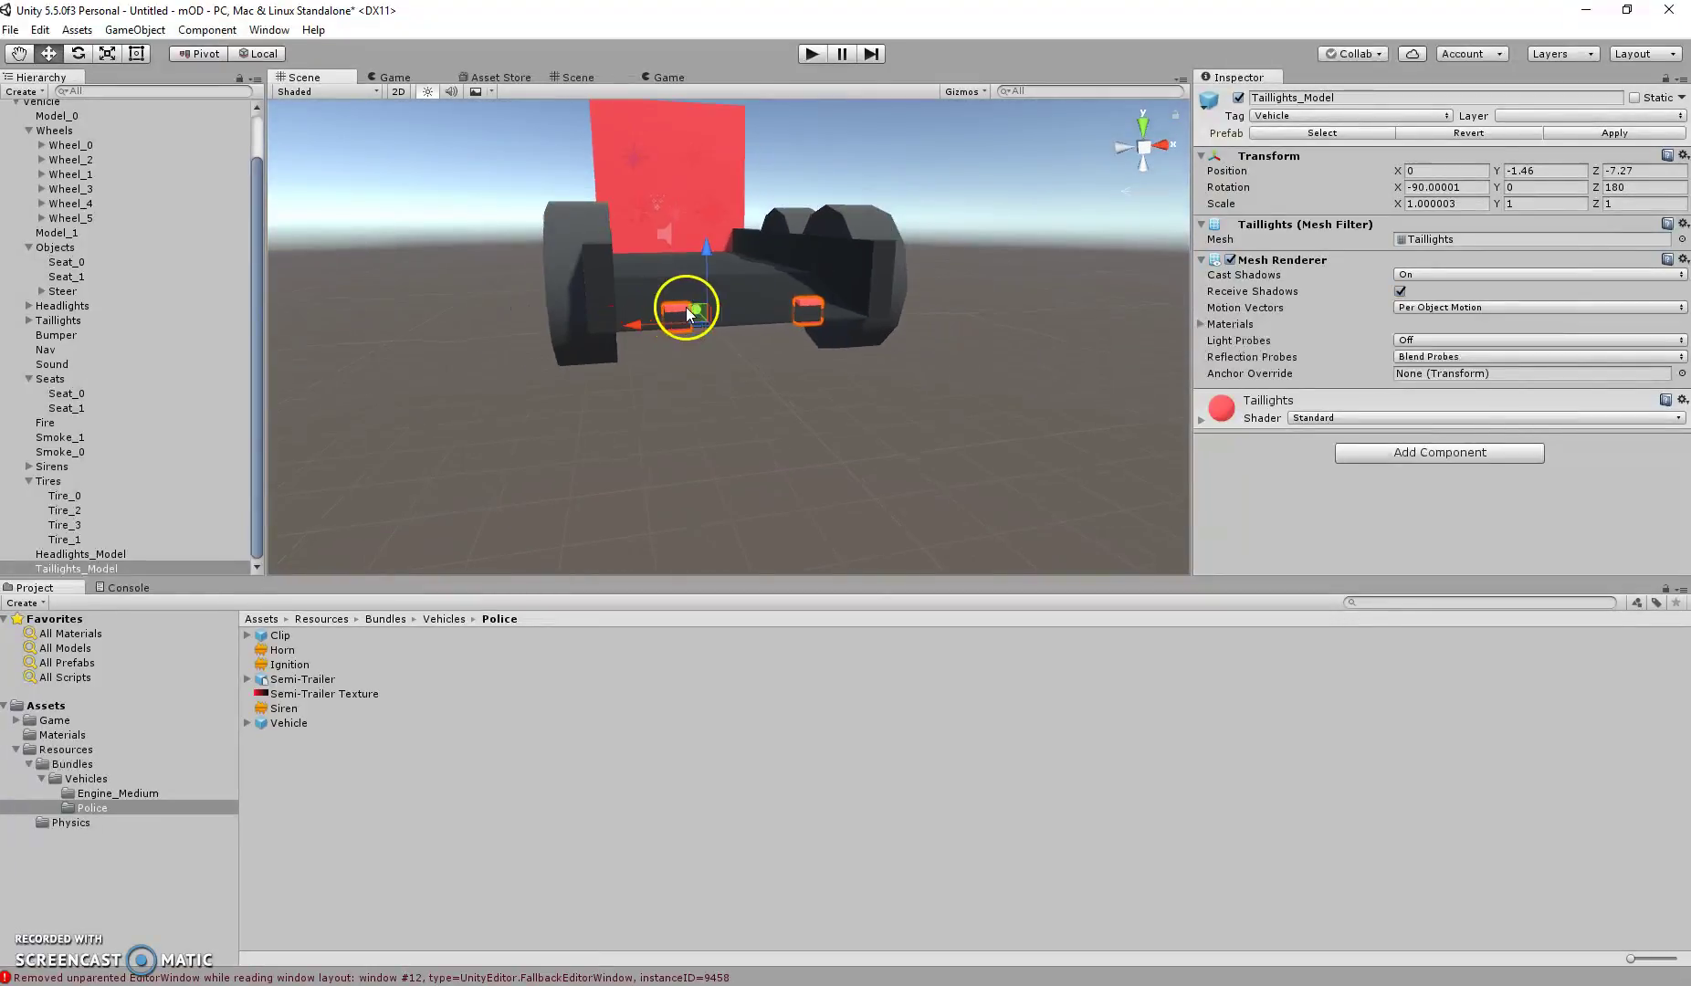
left_click_drag(698, 313, 695, 316)
key("ctrl+z")
key("ctrl+z")
Place Taillights_Model at the rear end of the frame, at about -1.33 on Y and -7.87 on Z.
right_click_drag(729, 248, 639, 153)
key("d")
left_click_drag(761, 178, 697, 311)
left_click_drag(602, 342, 554, 286)
right_click_drag(554, 286, 513, 279)
key("s")
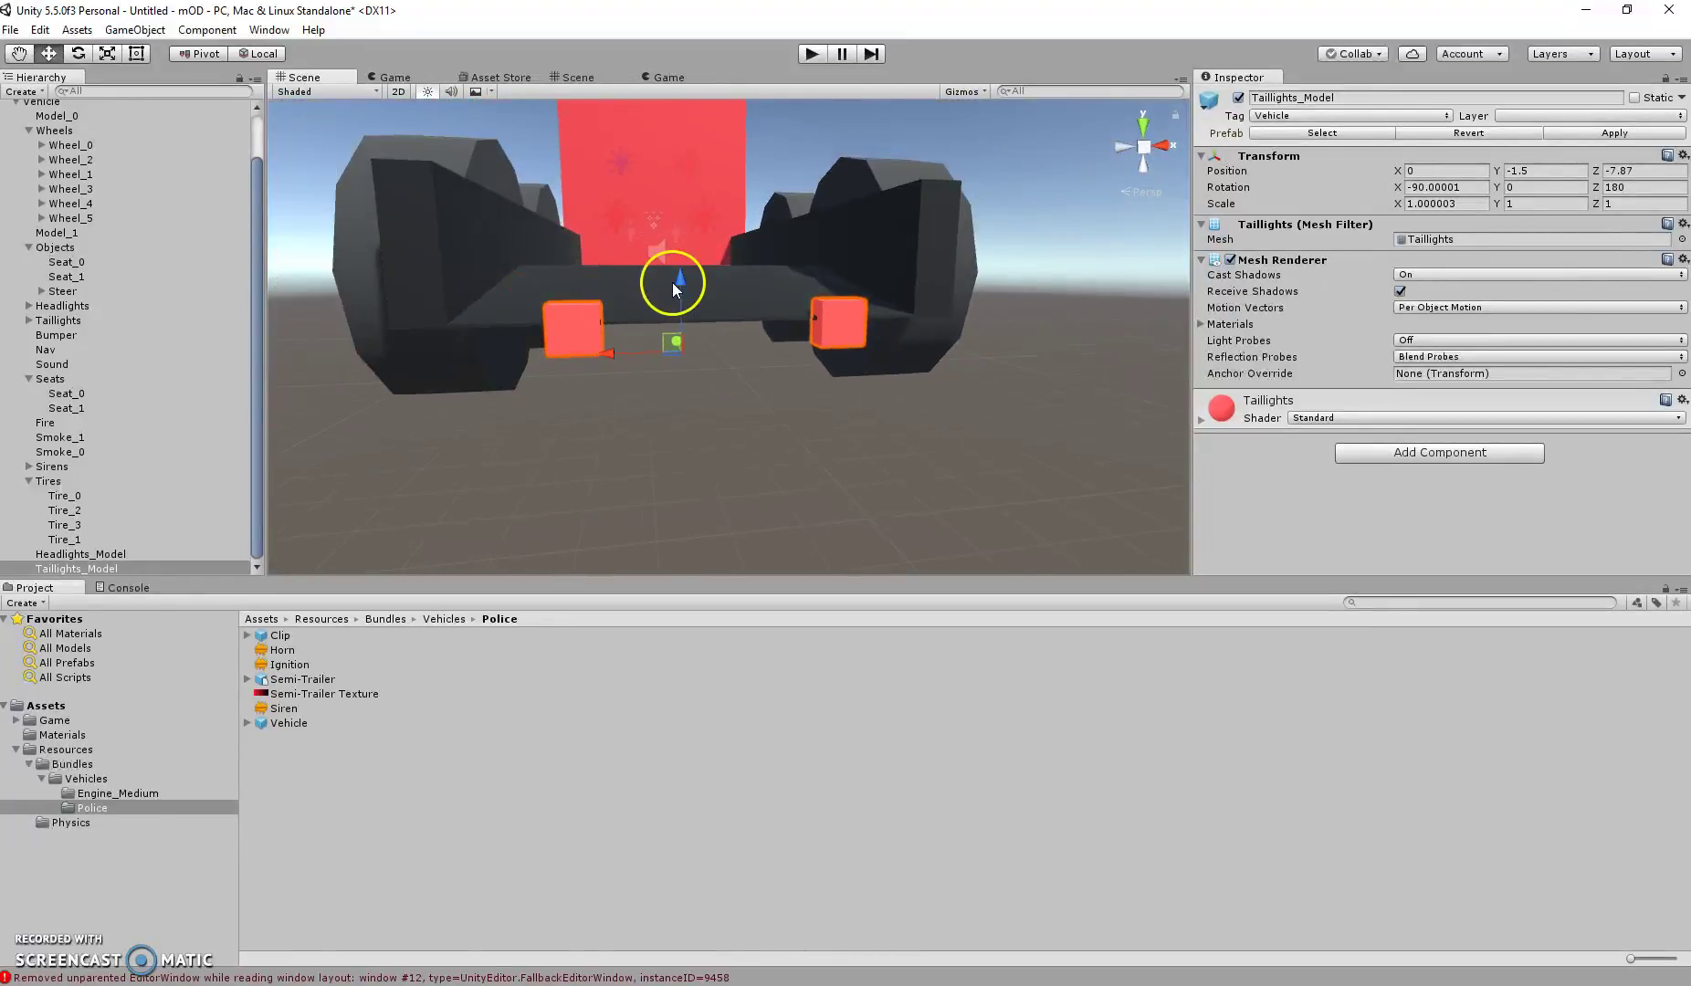
left_click_drag(674, 283, 675, 269)
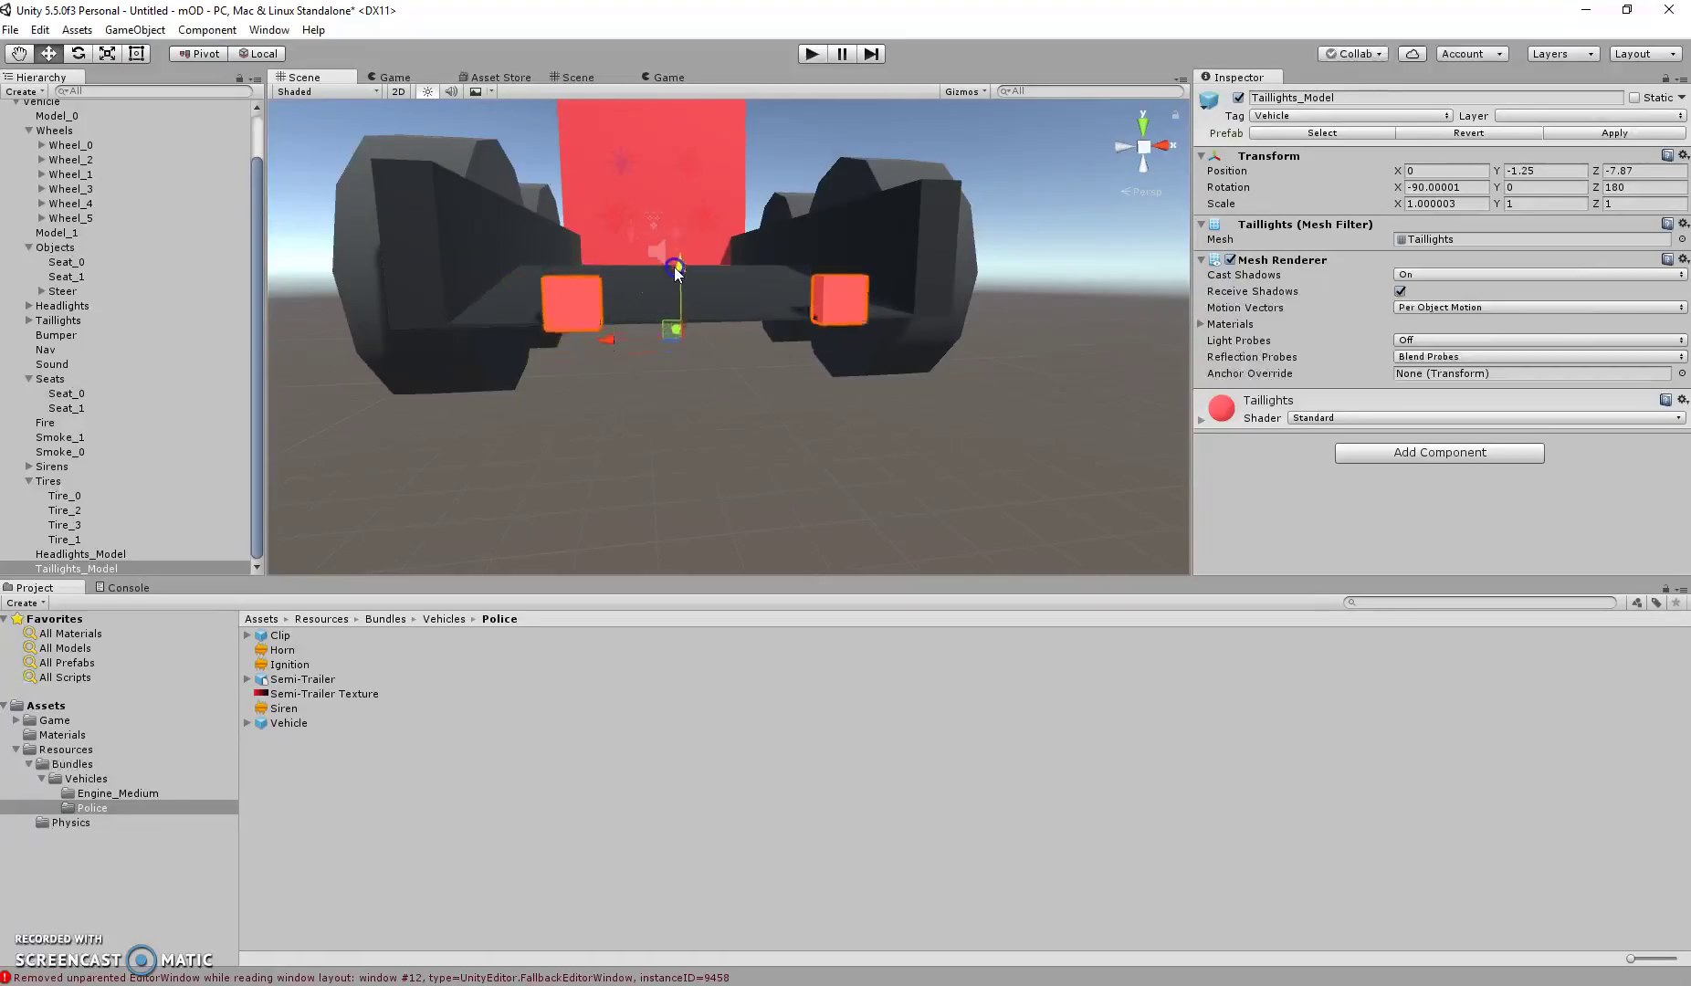
Set the scale of Taillights_Model to 1 on X and 2 on Z.
right_click(88, 569)
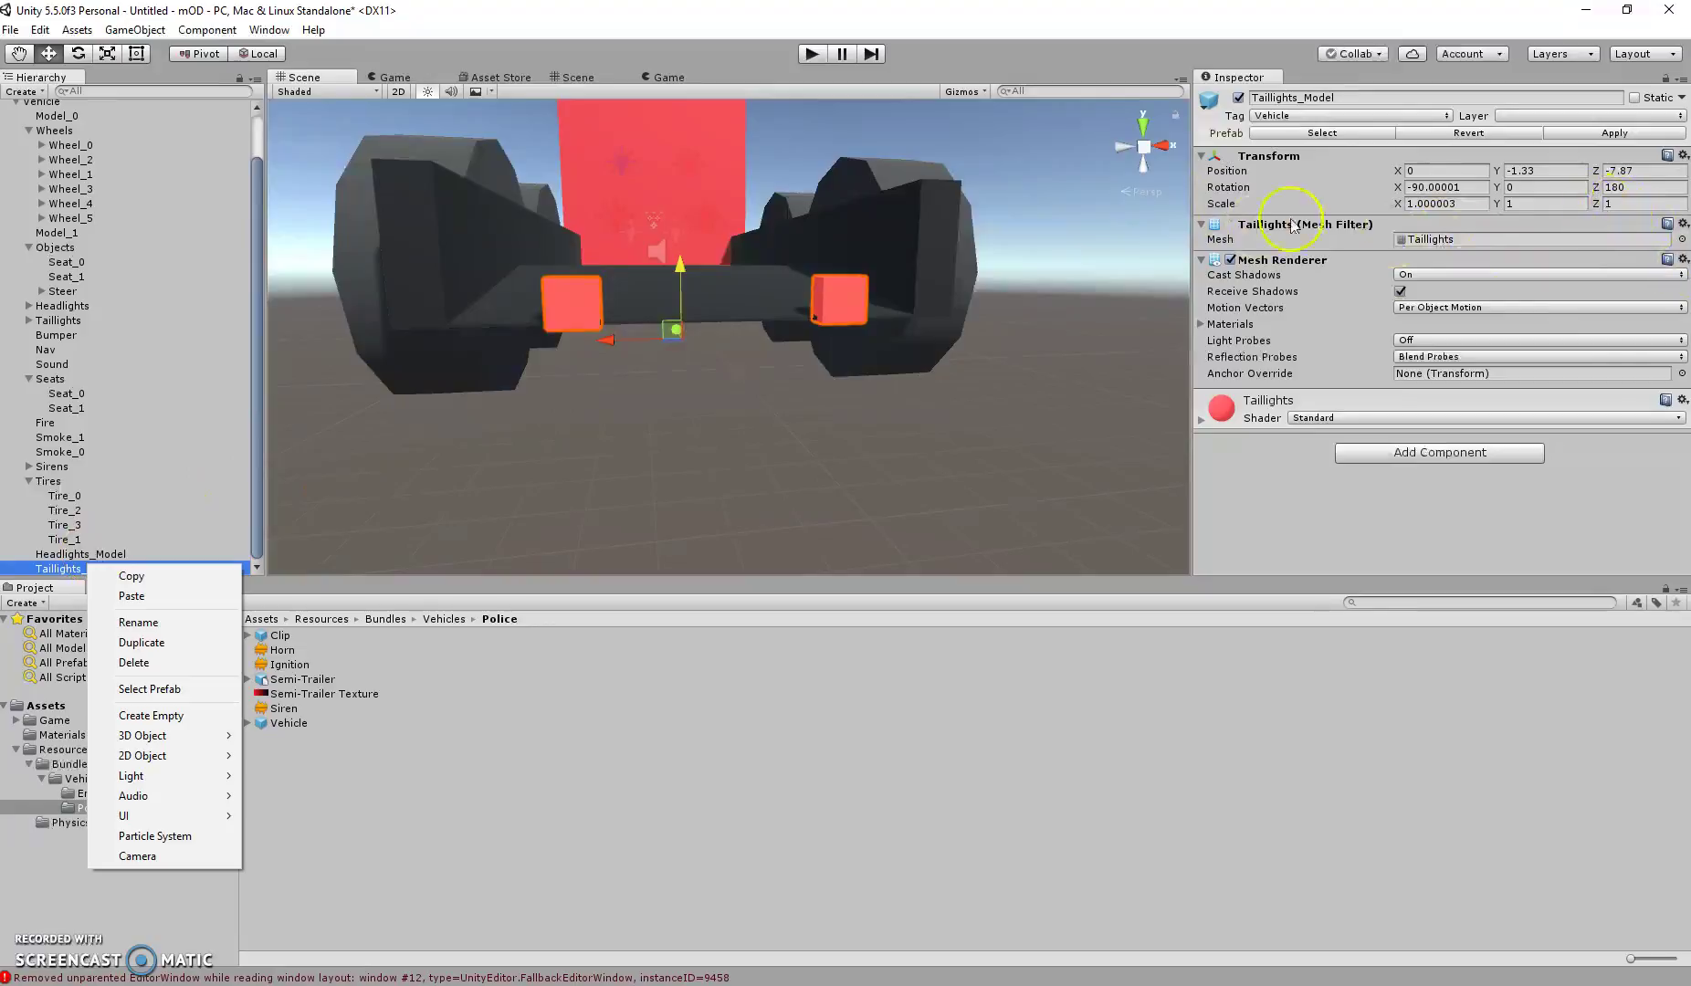
left_click(1455, 203)
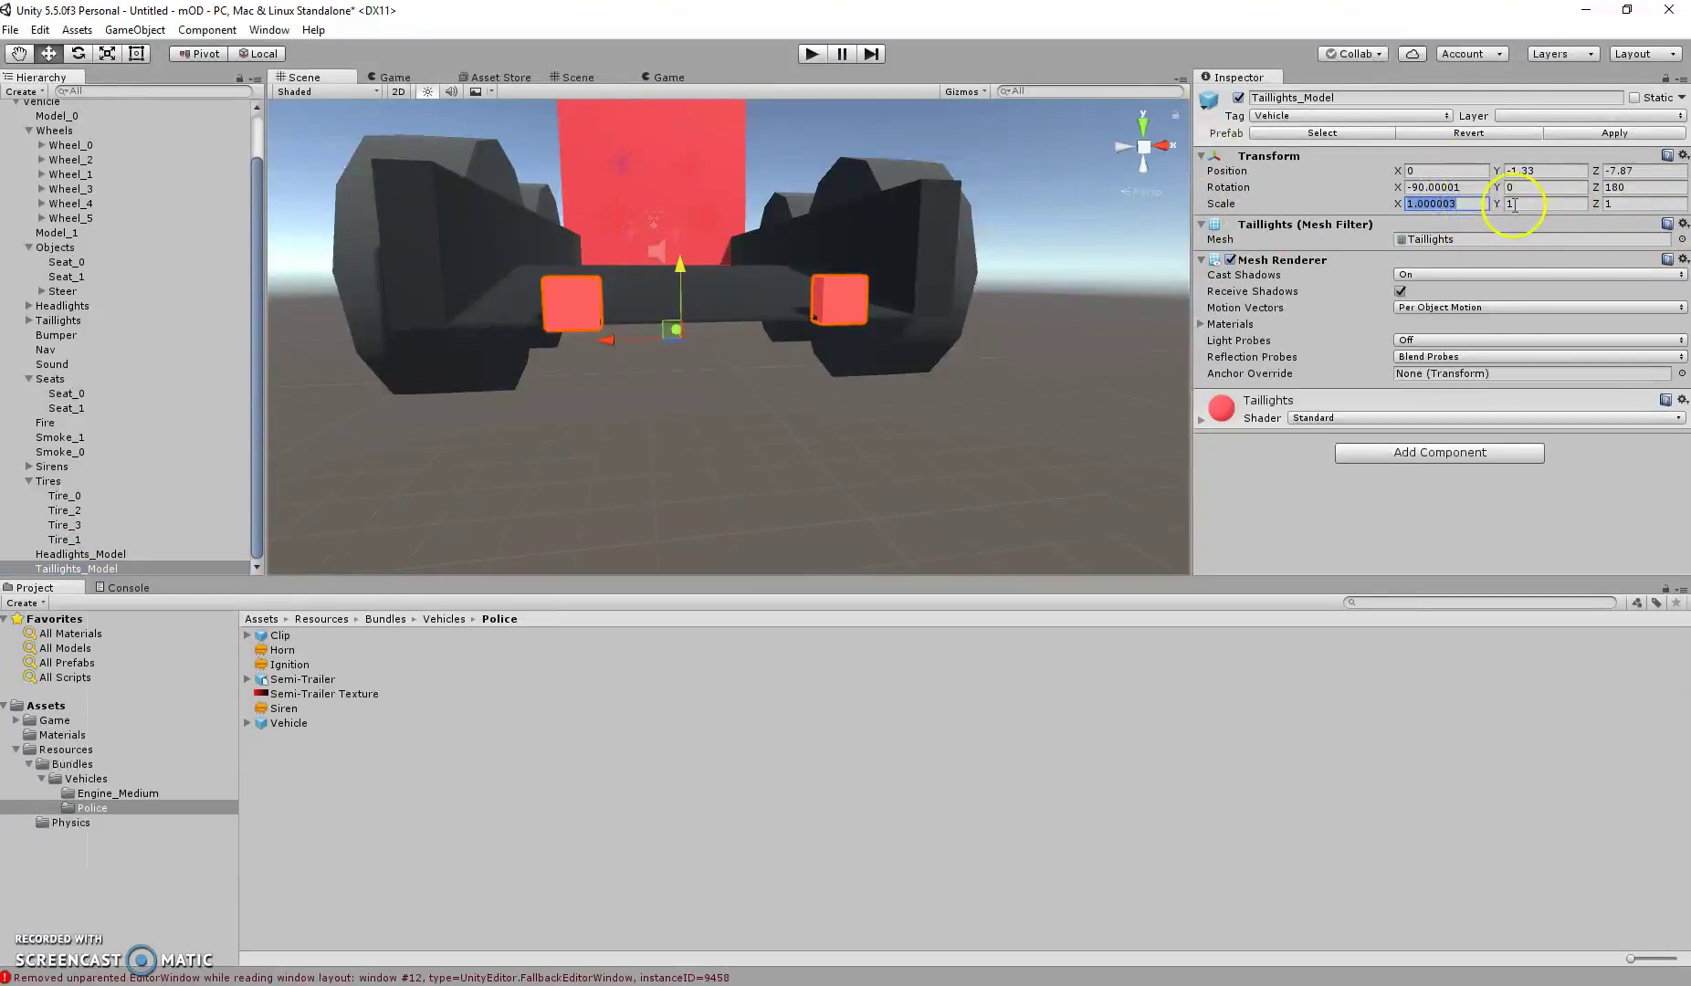
left_click(1640, 204)
type("2")
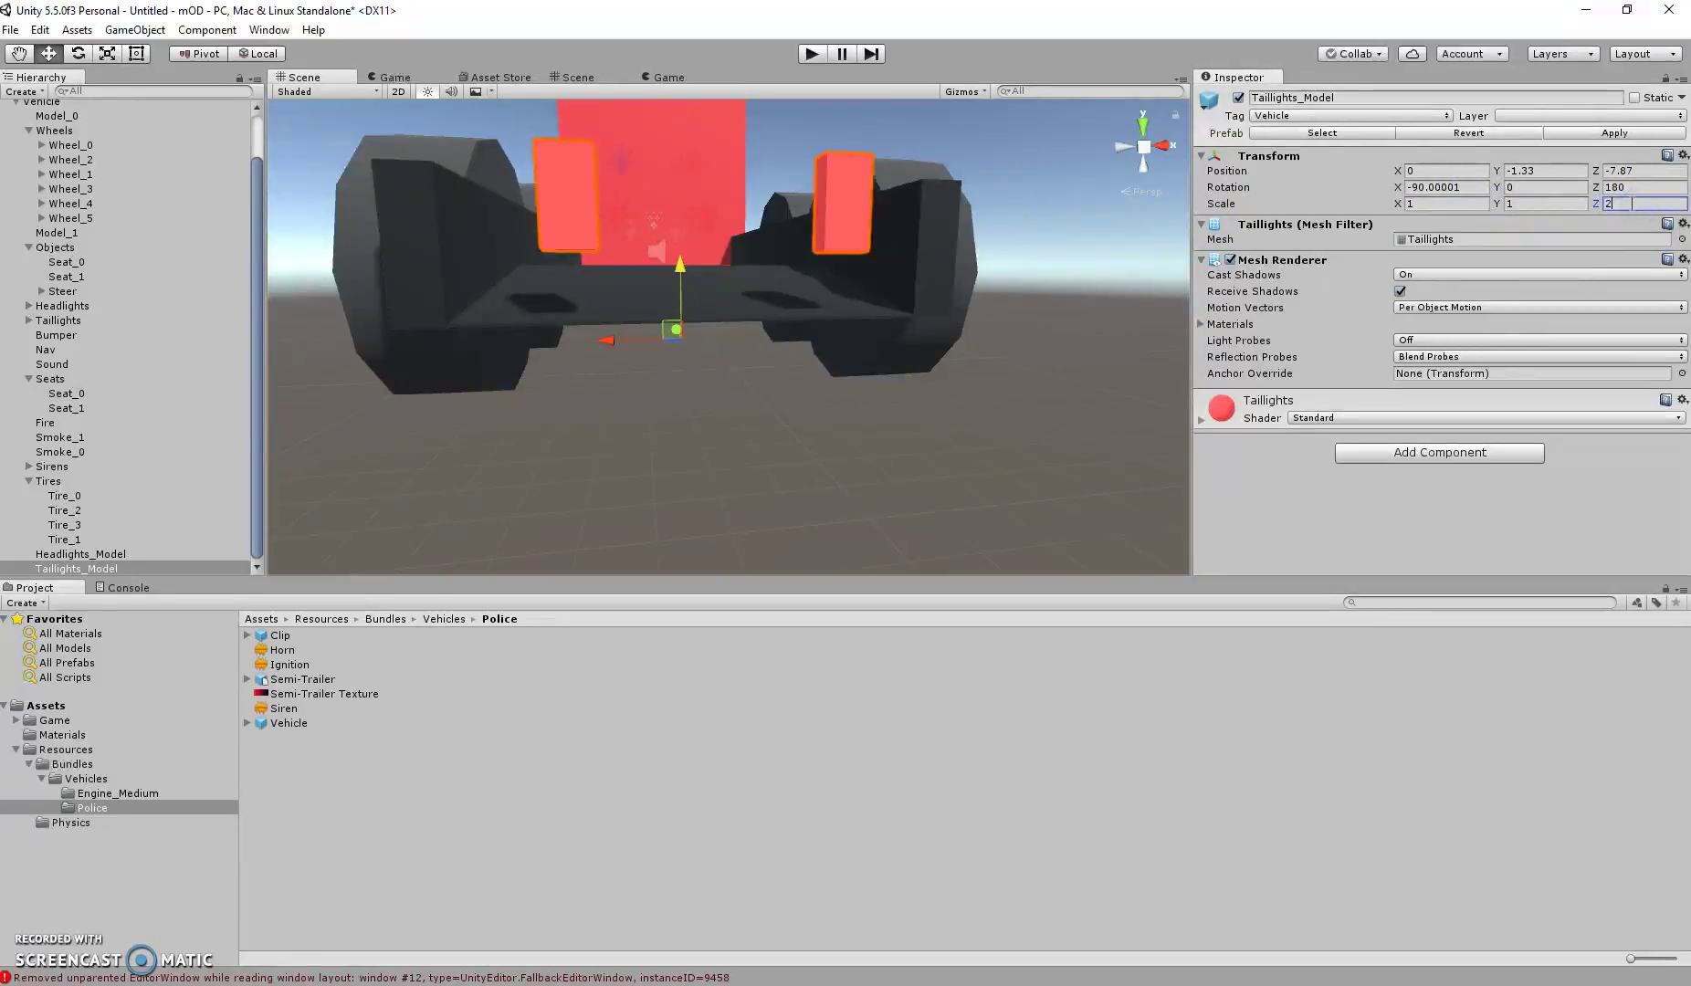
Try a Y scale of 2 on Taillights_Model and set it back to 1.
left_click(1525, 202)
type("2")
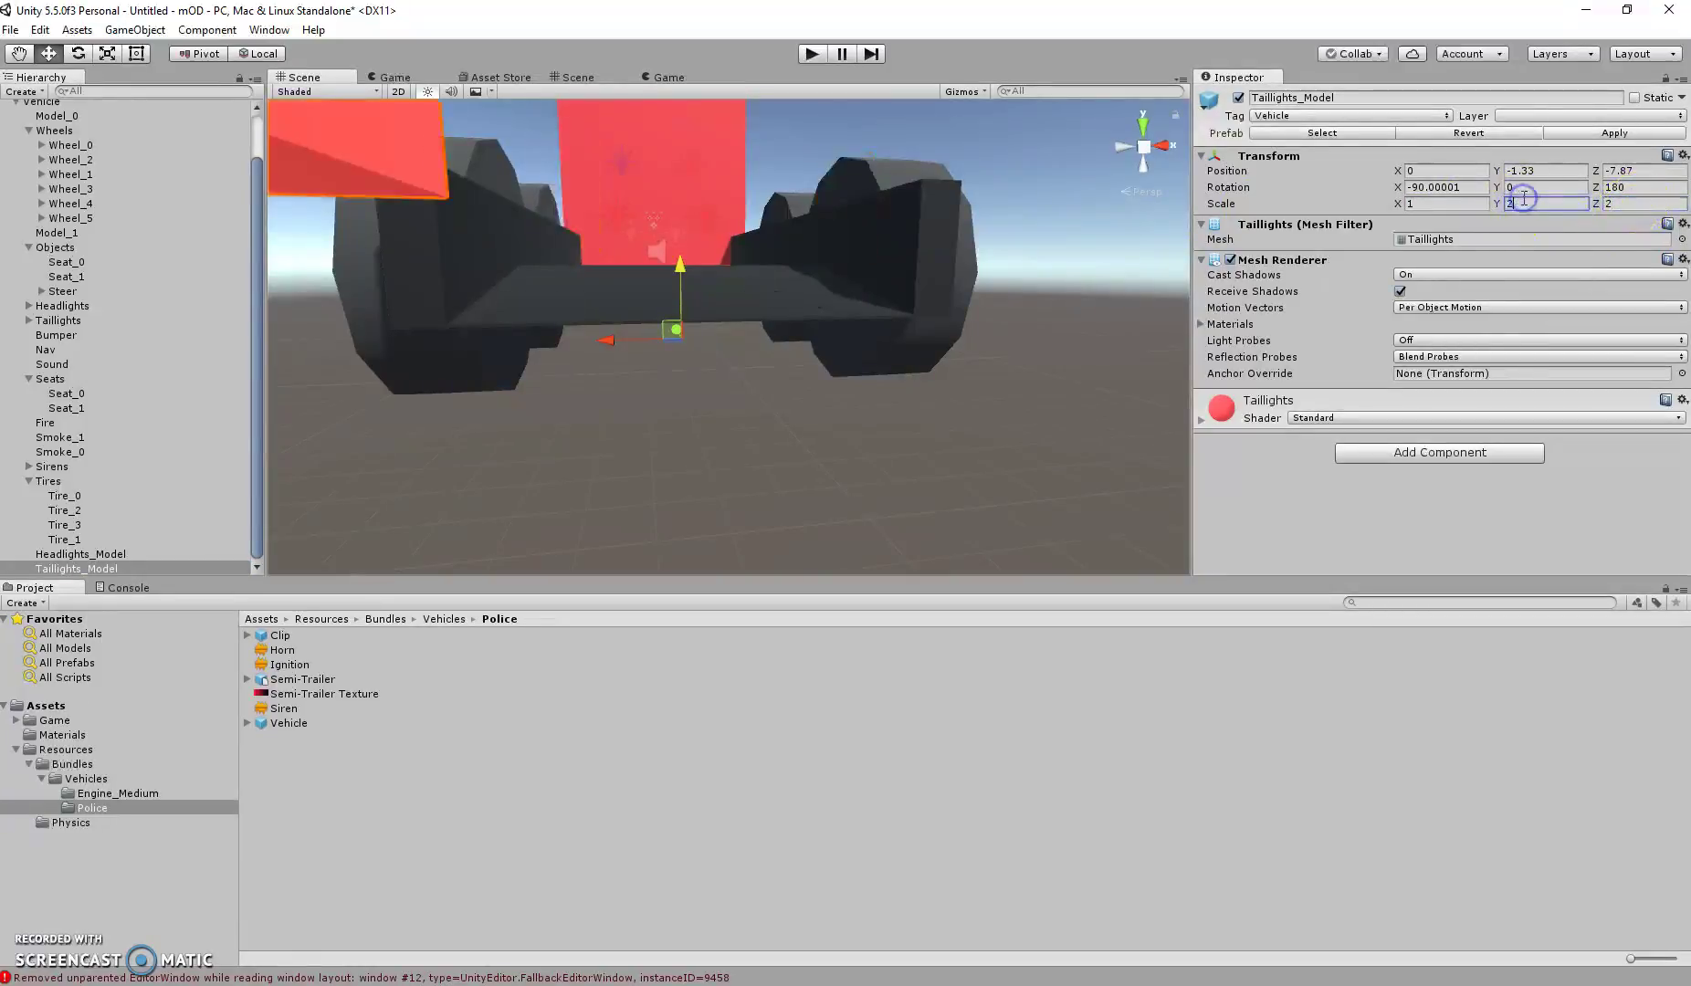
key("BackSpace")
type("1")
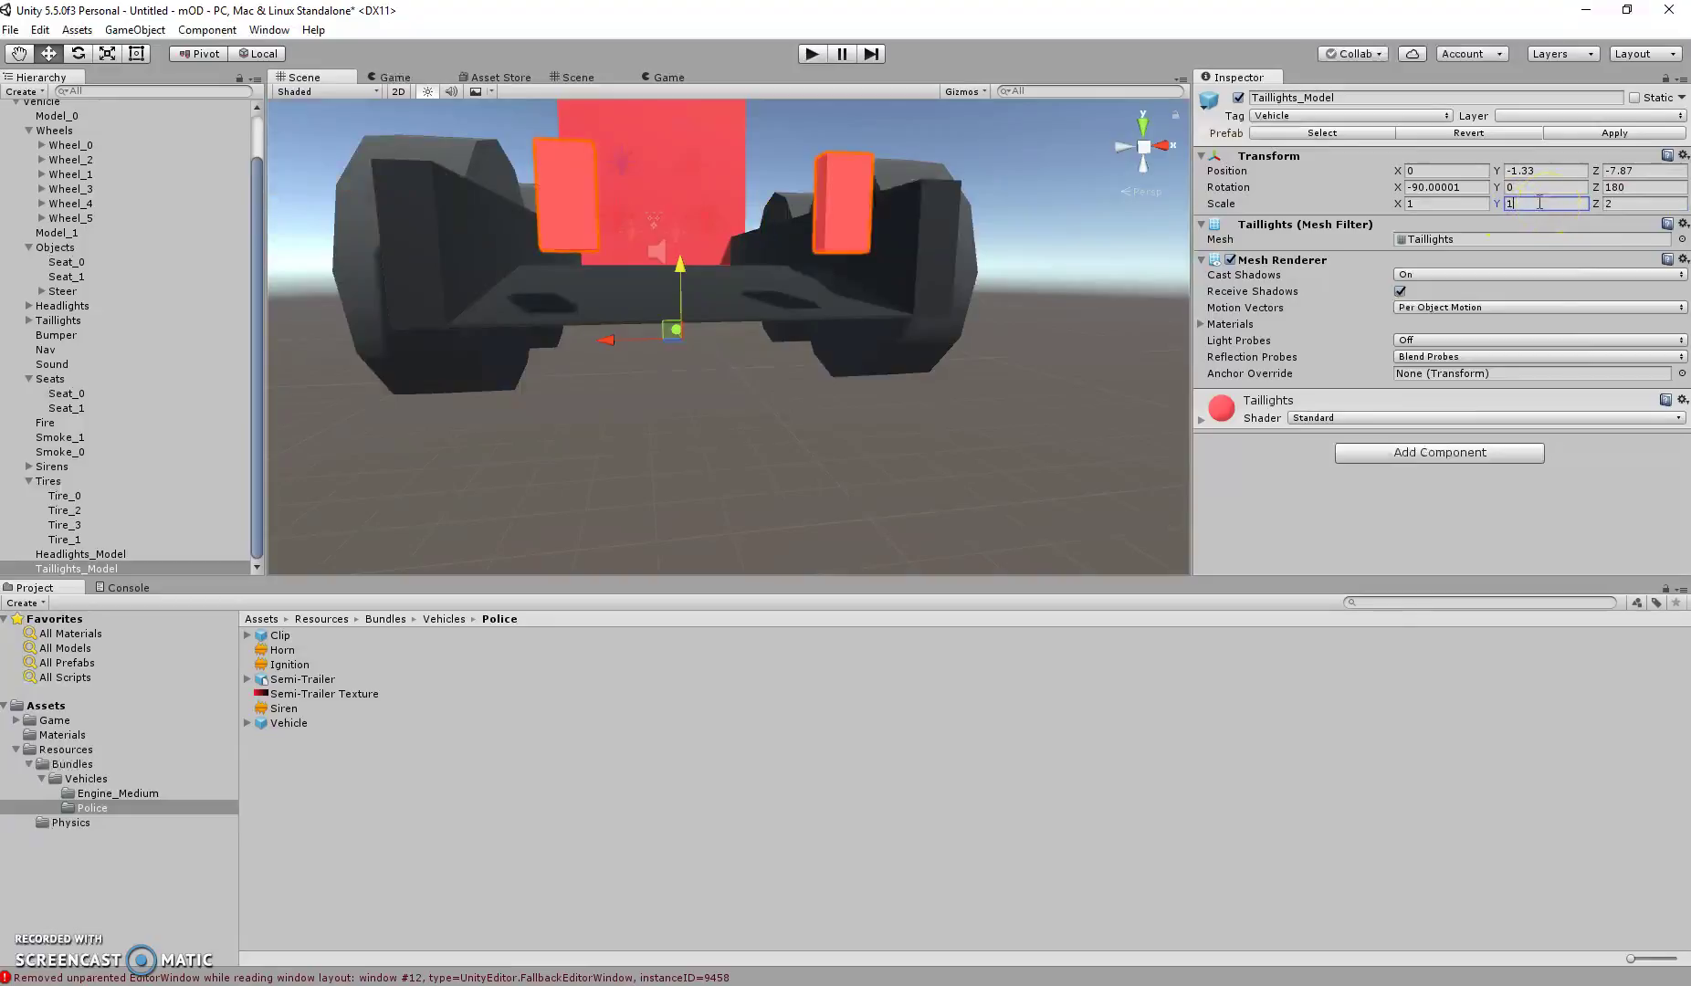
Try different X scale values on Taillights_Model, including 2 and 1.1.
left_click(1459, 203)
type("2")
right_click_drag(970, 272, 877, 287)
key("s")
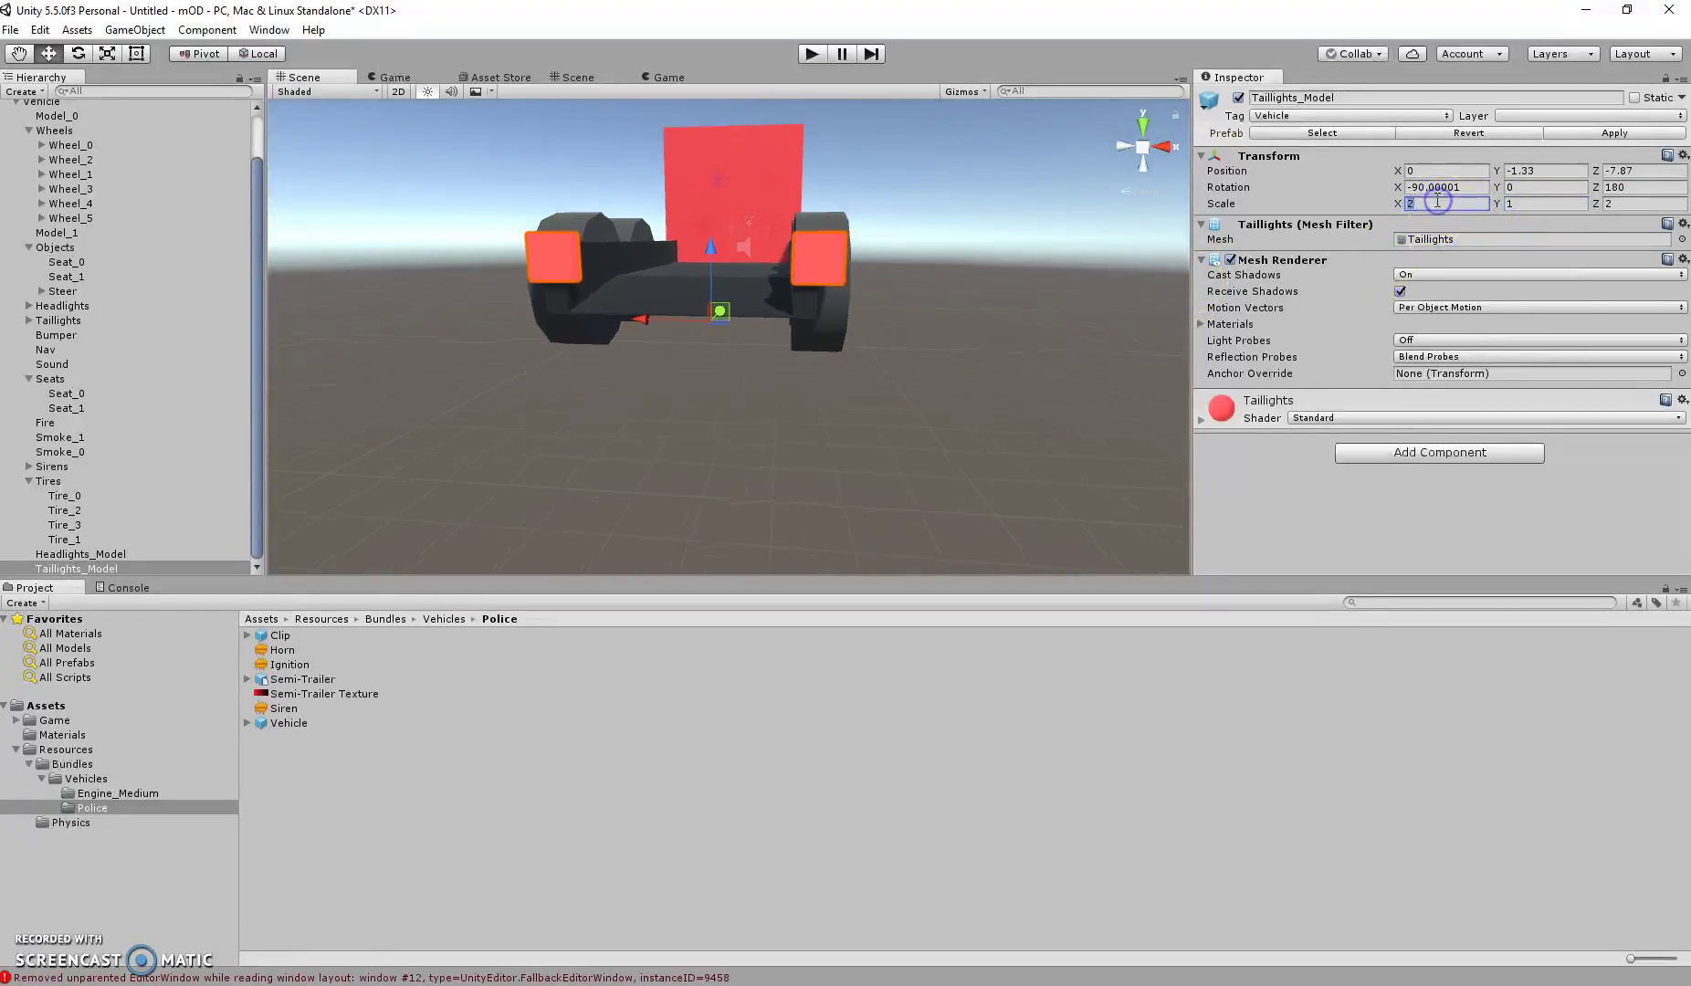
type(".2")
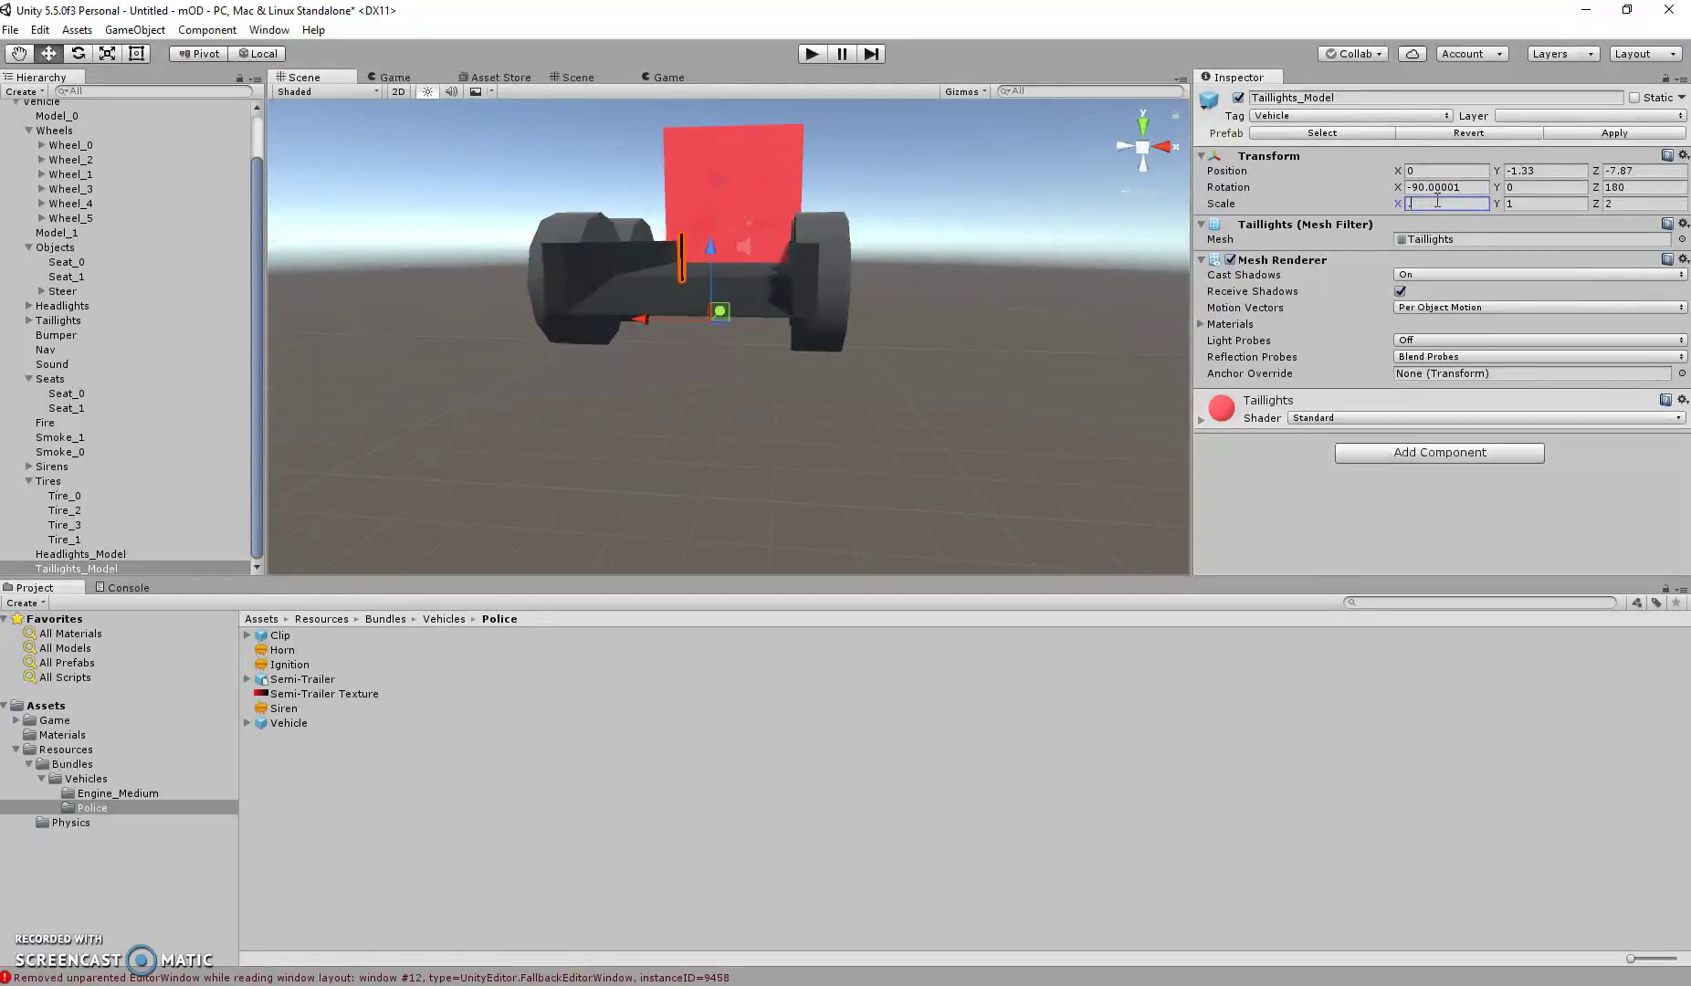
type("1.8")
key("BackSpace")
type("3")
key("BackSpace")
type("4")
key("BackSpace")
type("5")
key("BackSpace")
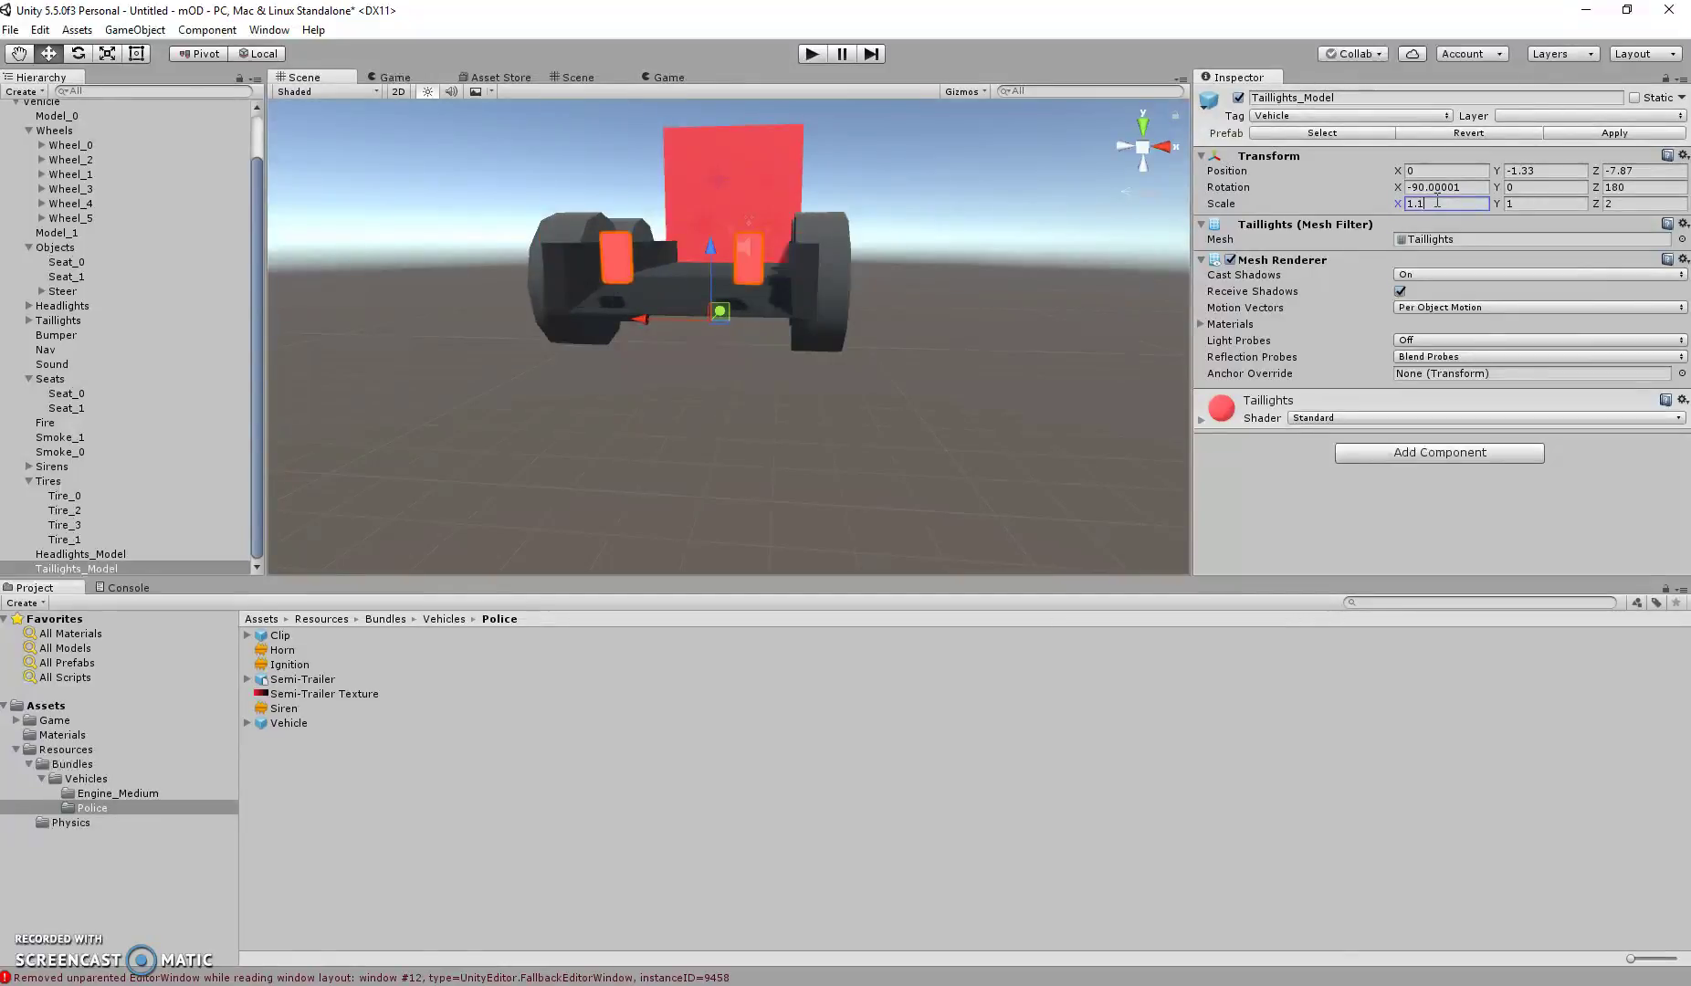
key("BackSpace")
key("BackSpace")
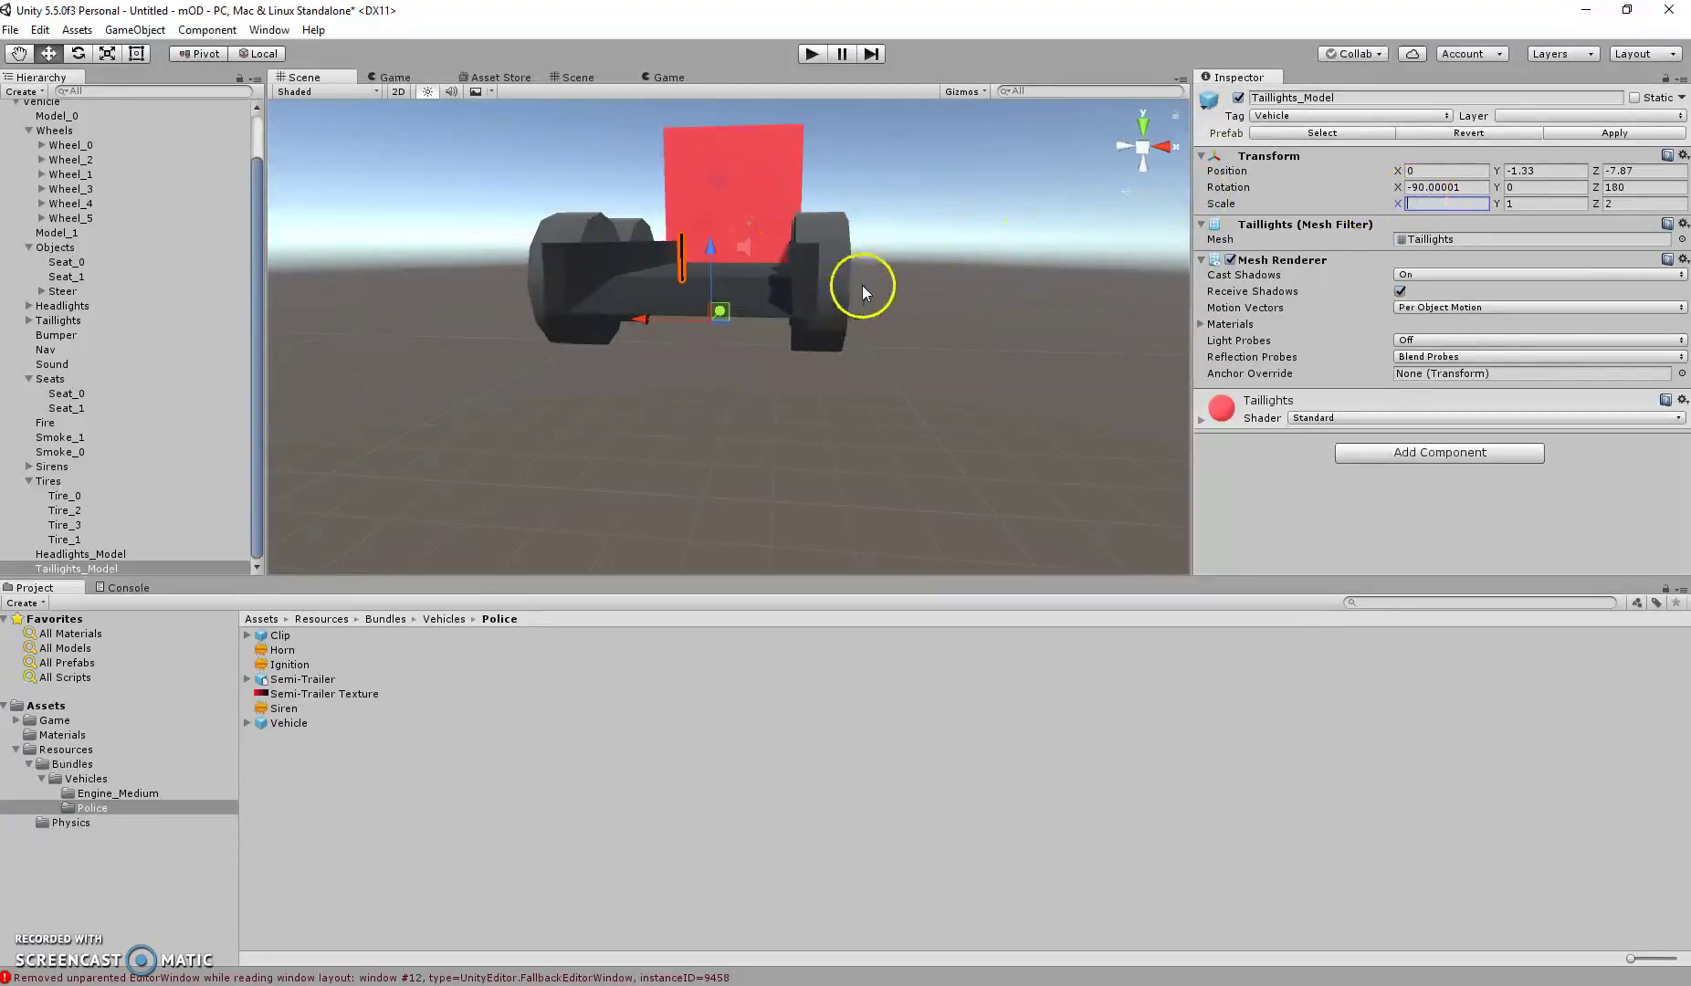
Delete Taillights_Model from the Vehicle object.
left_click(853, 400)
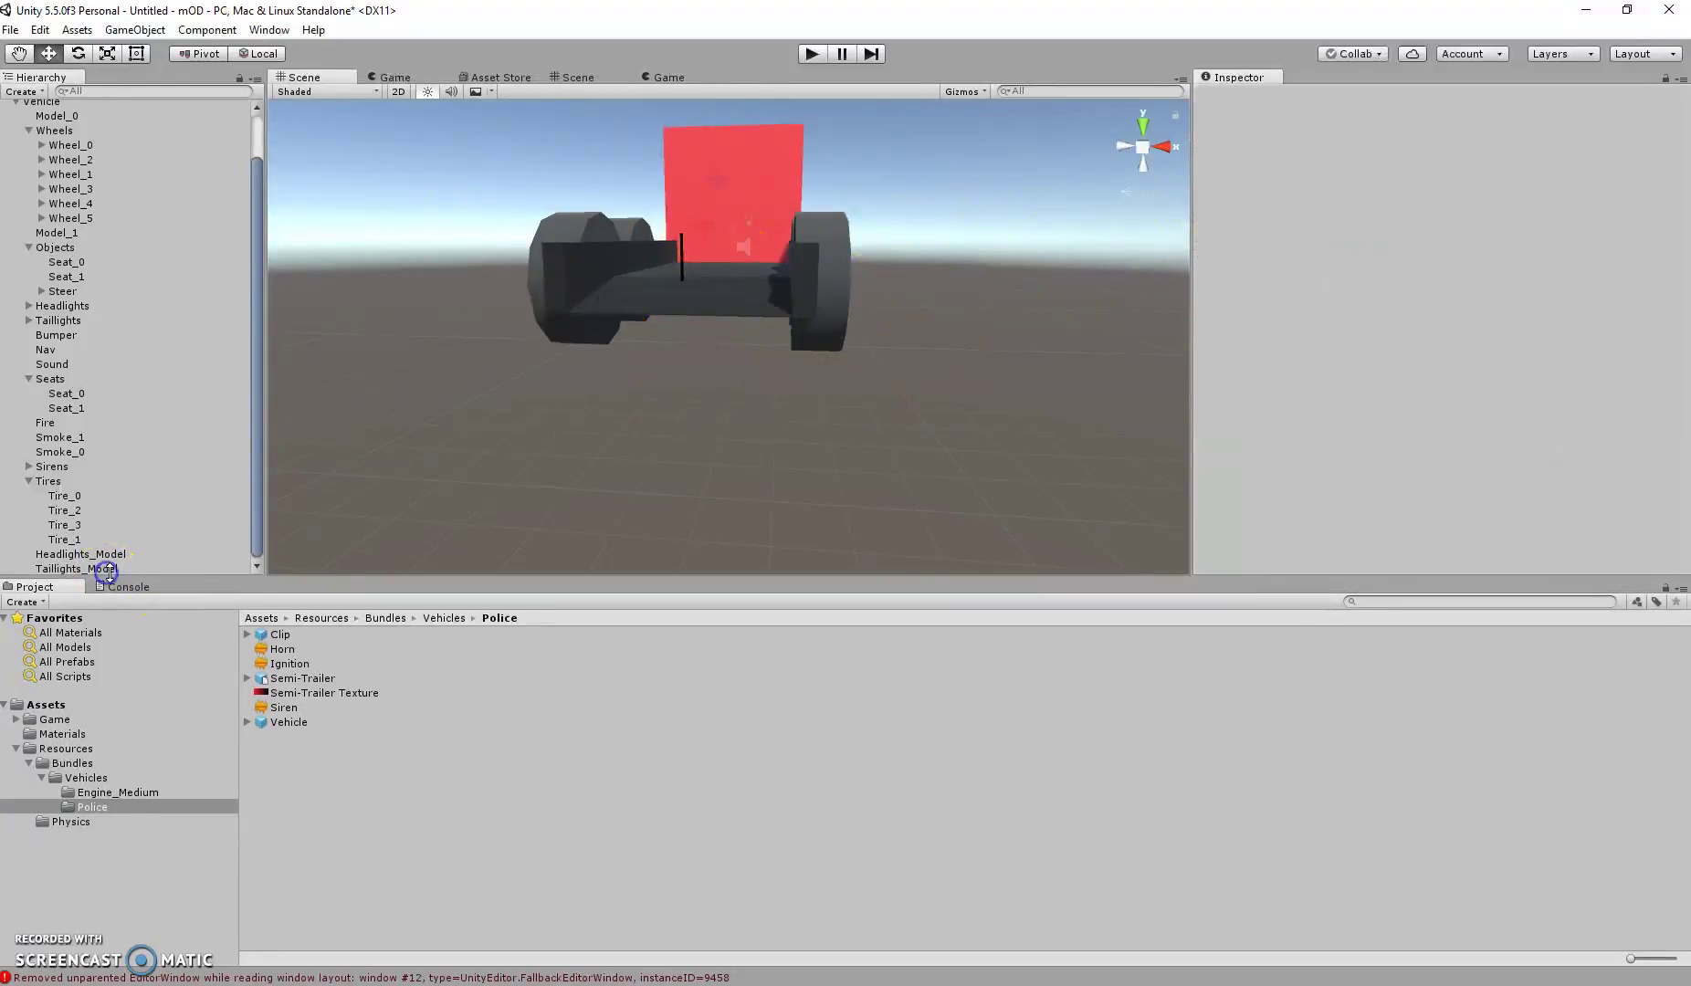
left_click(116, 568)
key("Delete")
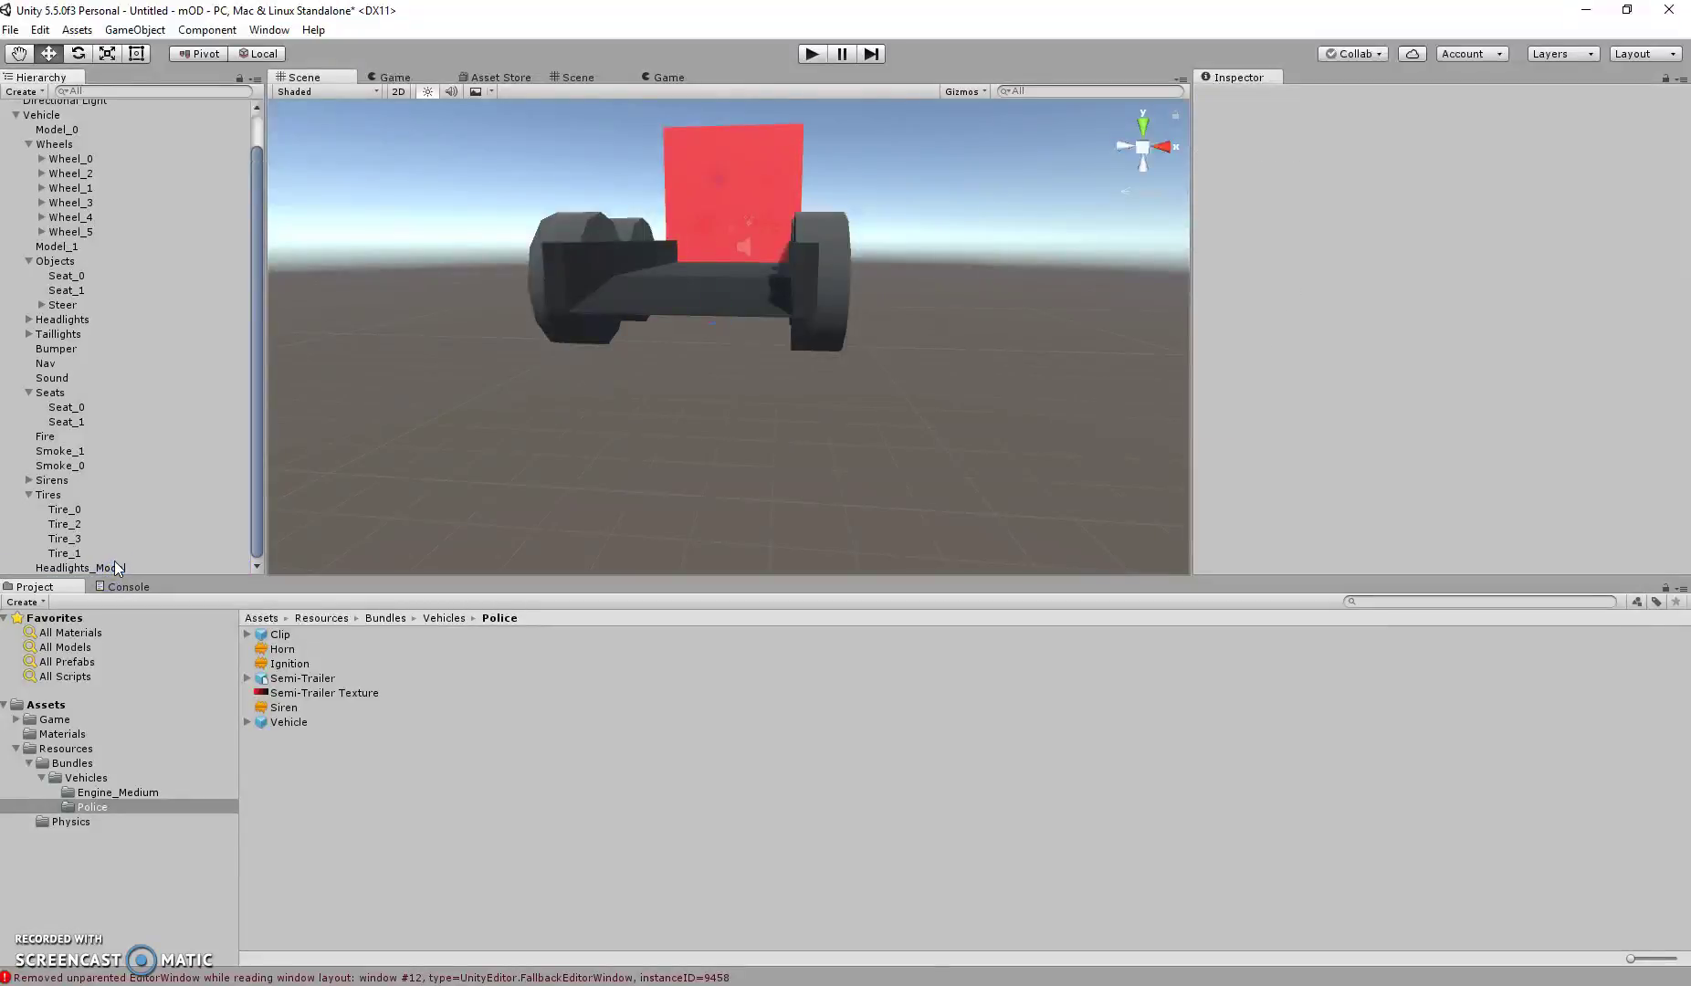
Move the Taillights object to the rear end of the frame, at about -1.19 on Y and -7.6 on Z.
right_click_drag(574, 344, 568, 393)
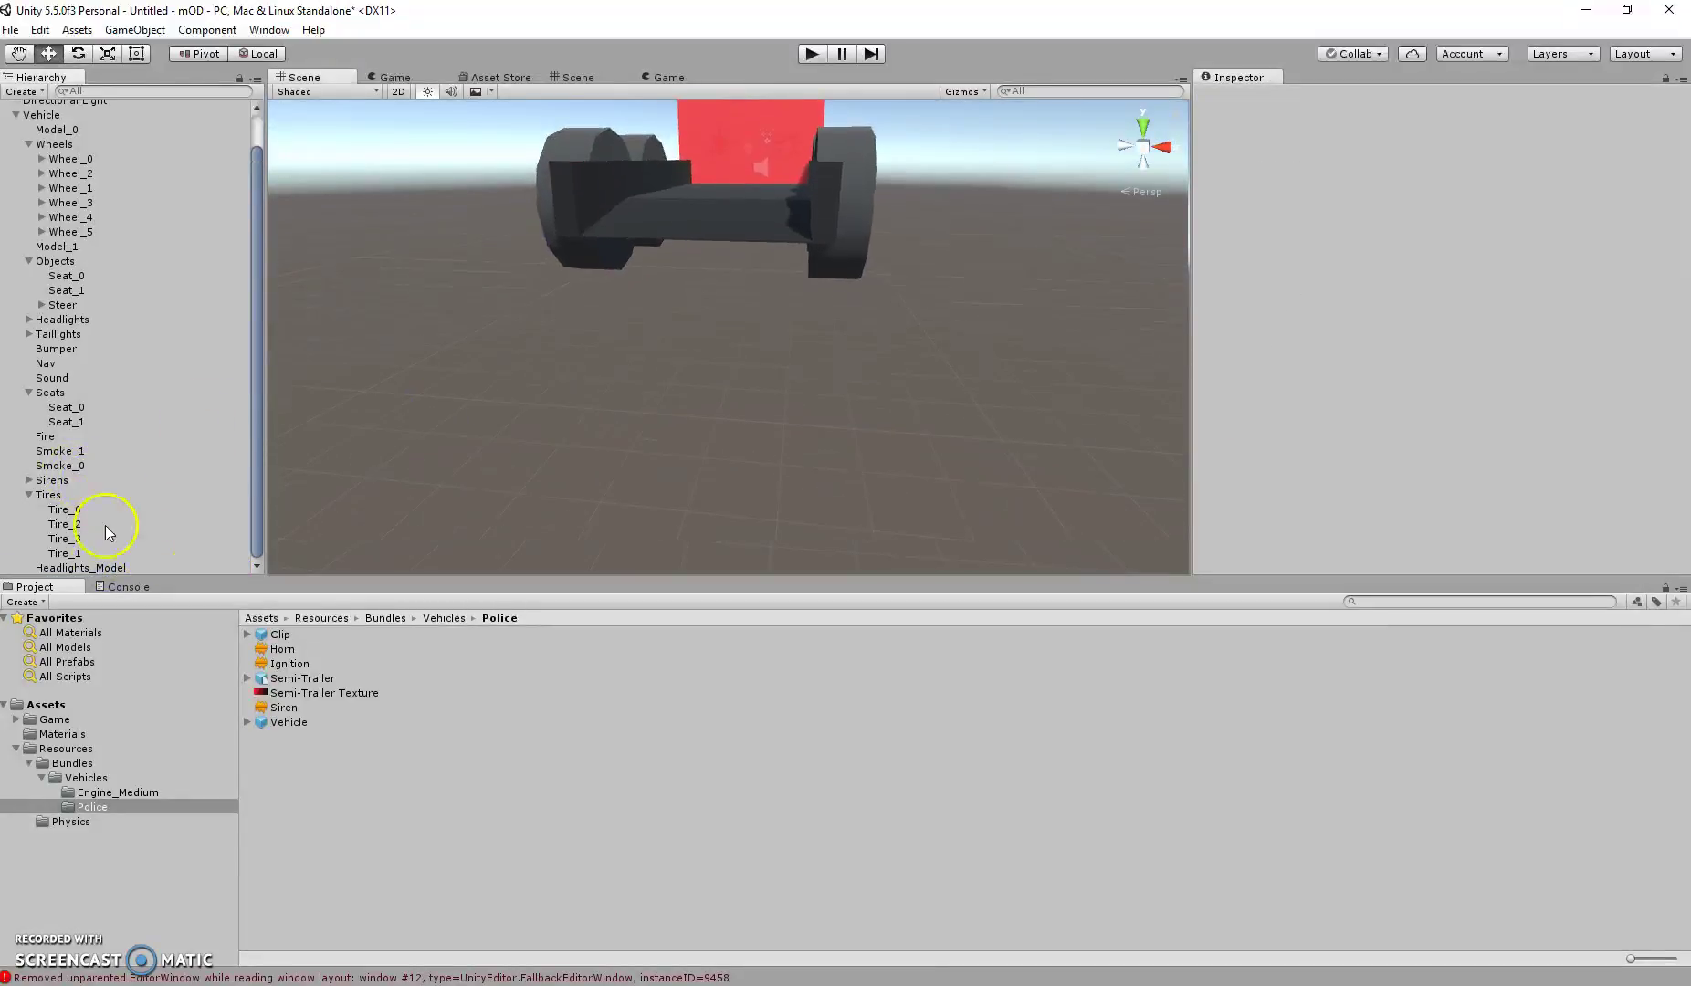
scroll(114, 528, "up", 1)
scroll(112, 525, "down", 2)
left_click(58, 334)
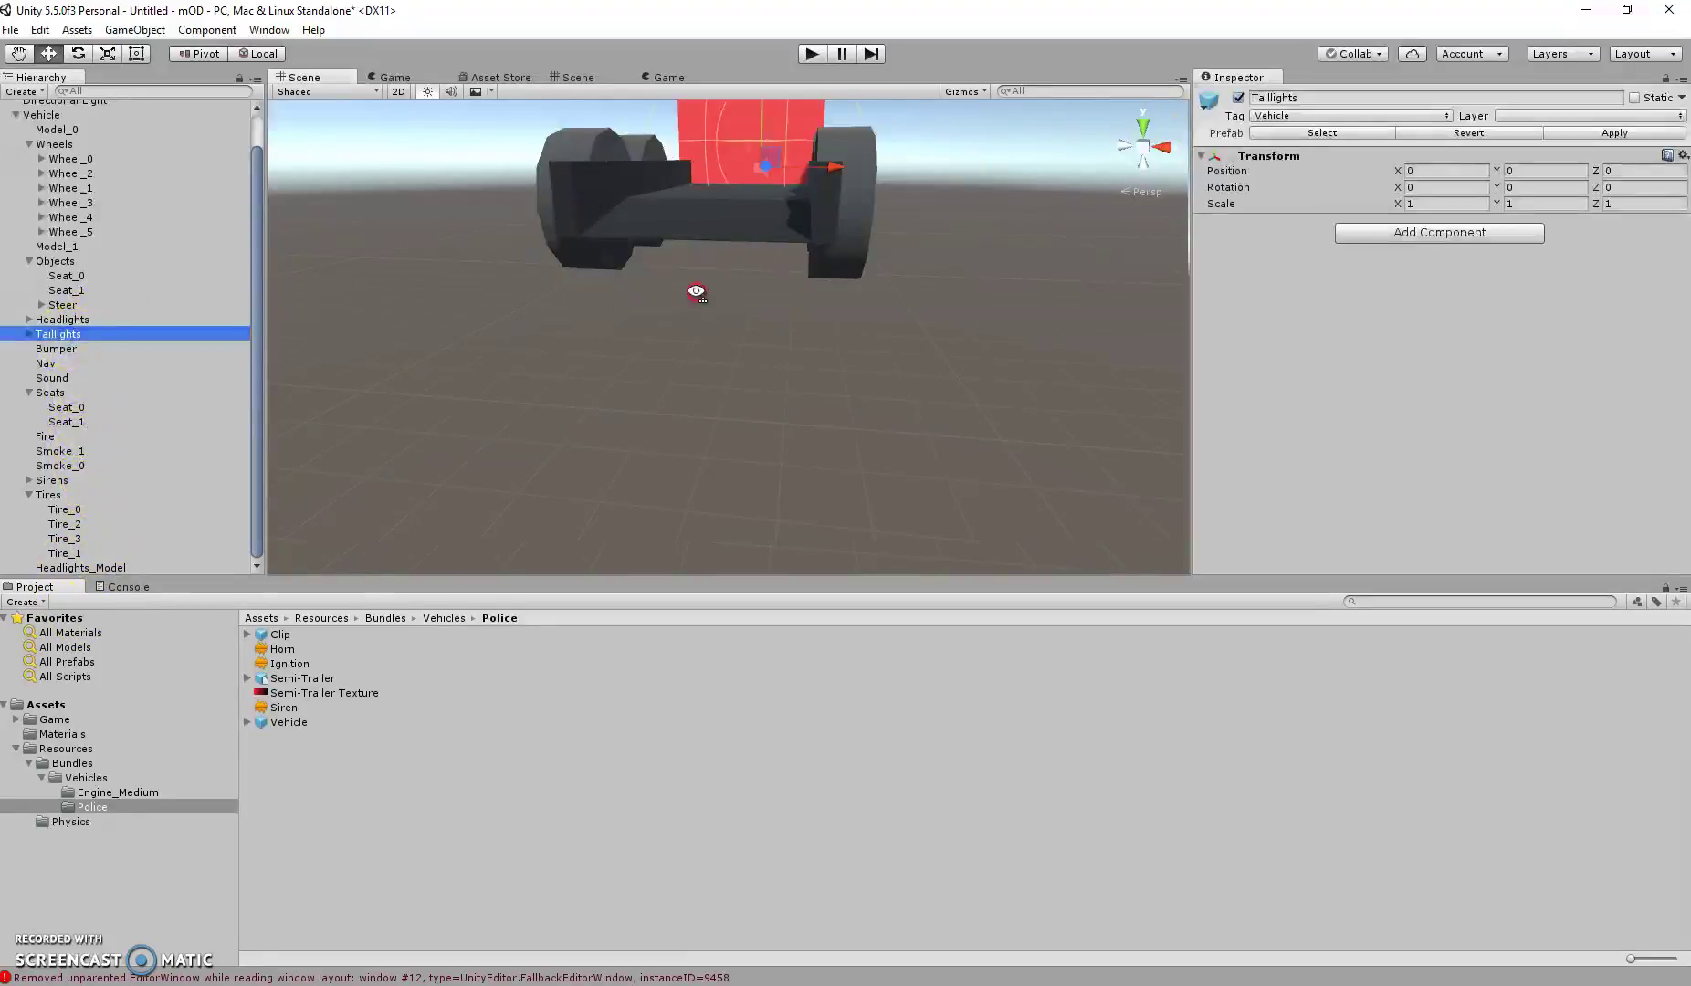
right_click_drag(694, 291, 1062, 209)
left_click_drag(1062, 209, 900, 260)
right_click_drag(731, 261, 794, 173)
left_click_drag(802, 203, 596, 397)
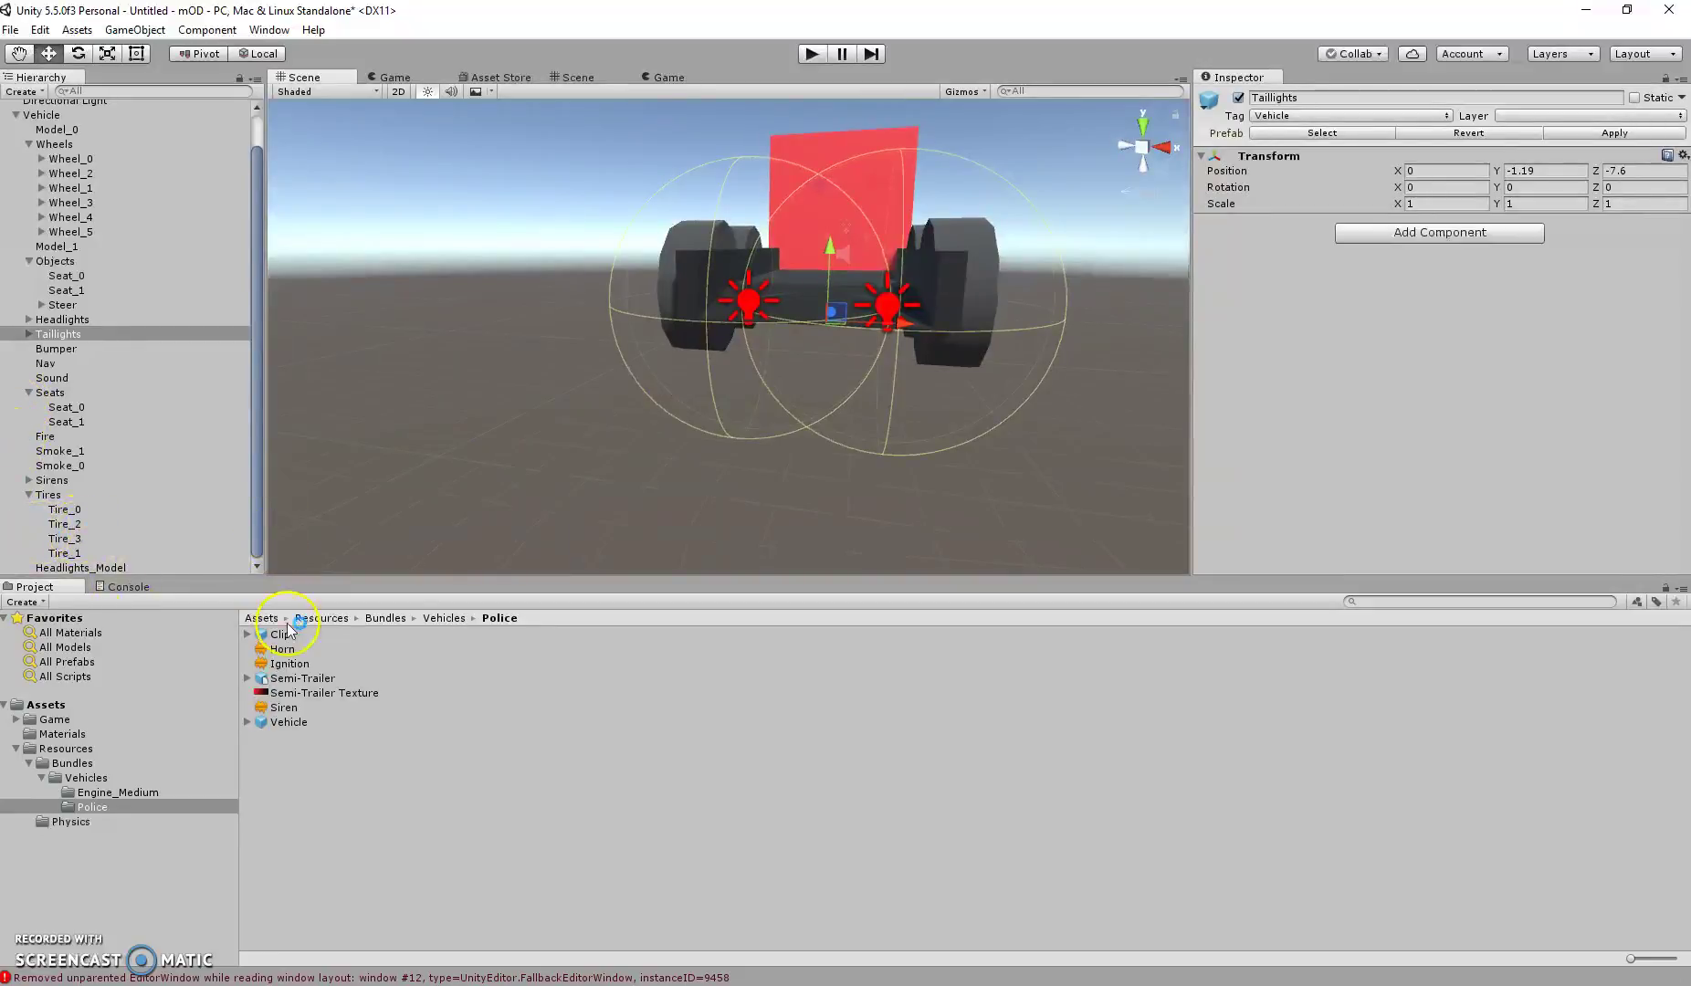
Permanently delete the Siren.ogg sound from the Police folder.
left_click(288, 664)
left_click(284, 708)
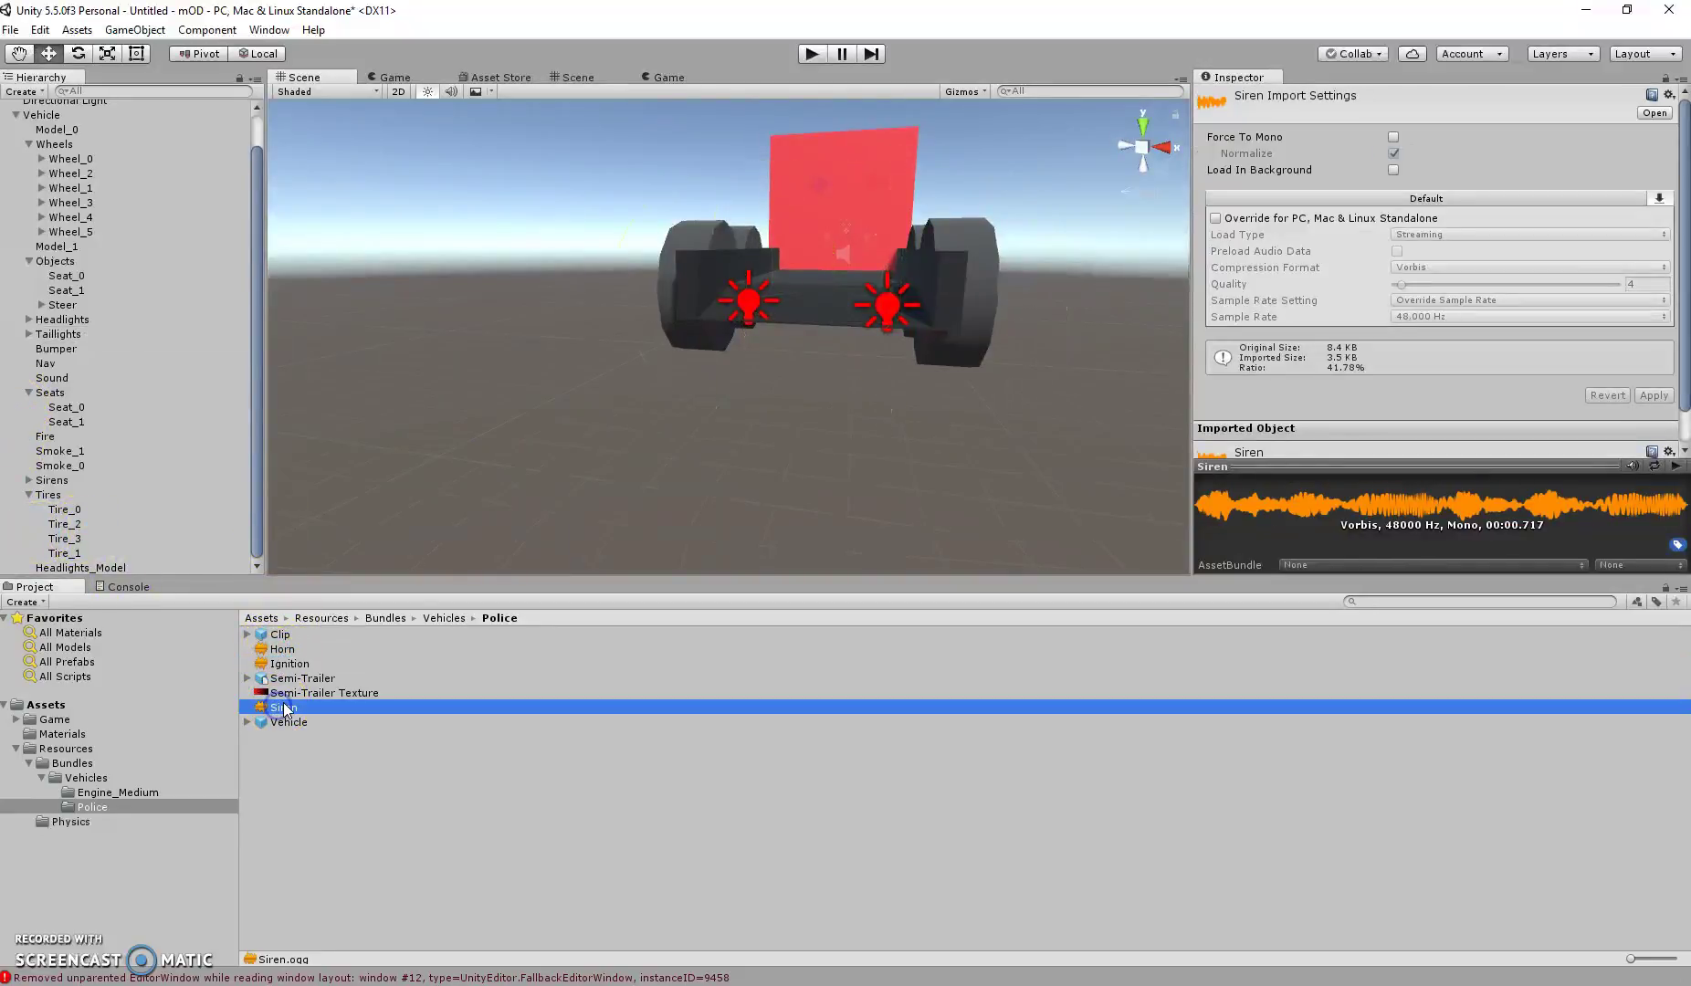
key("Delete")
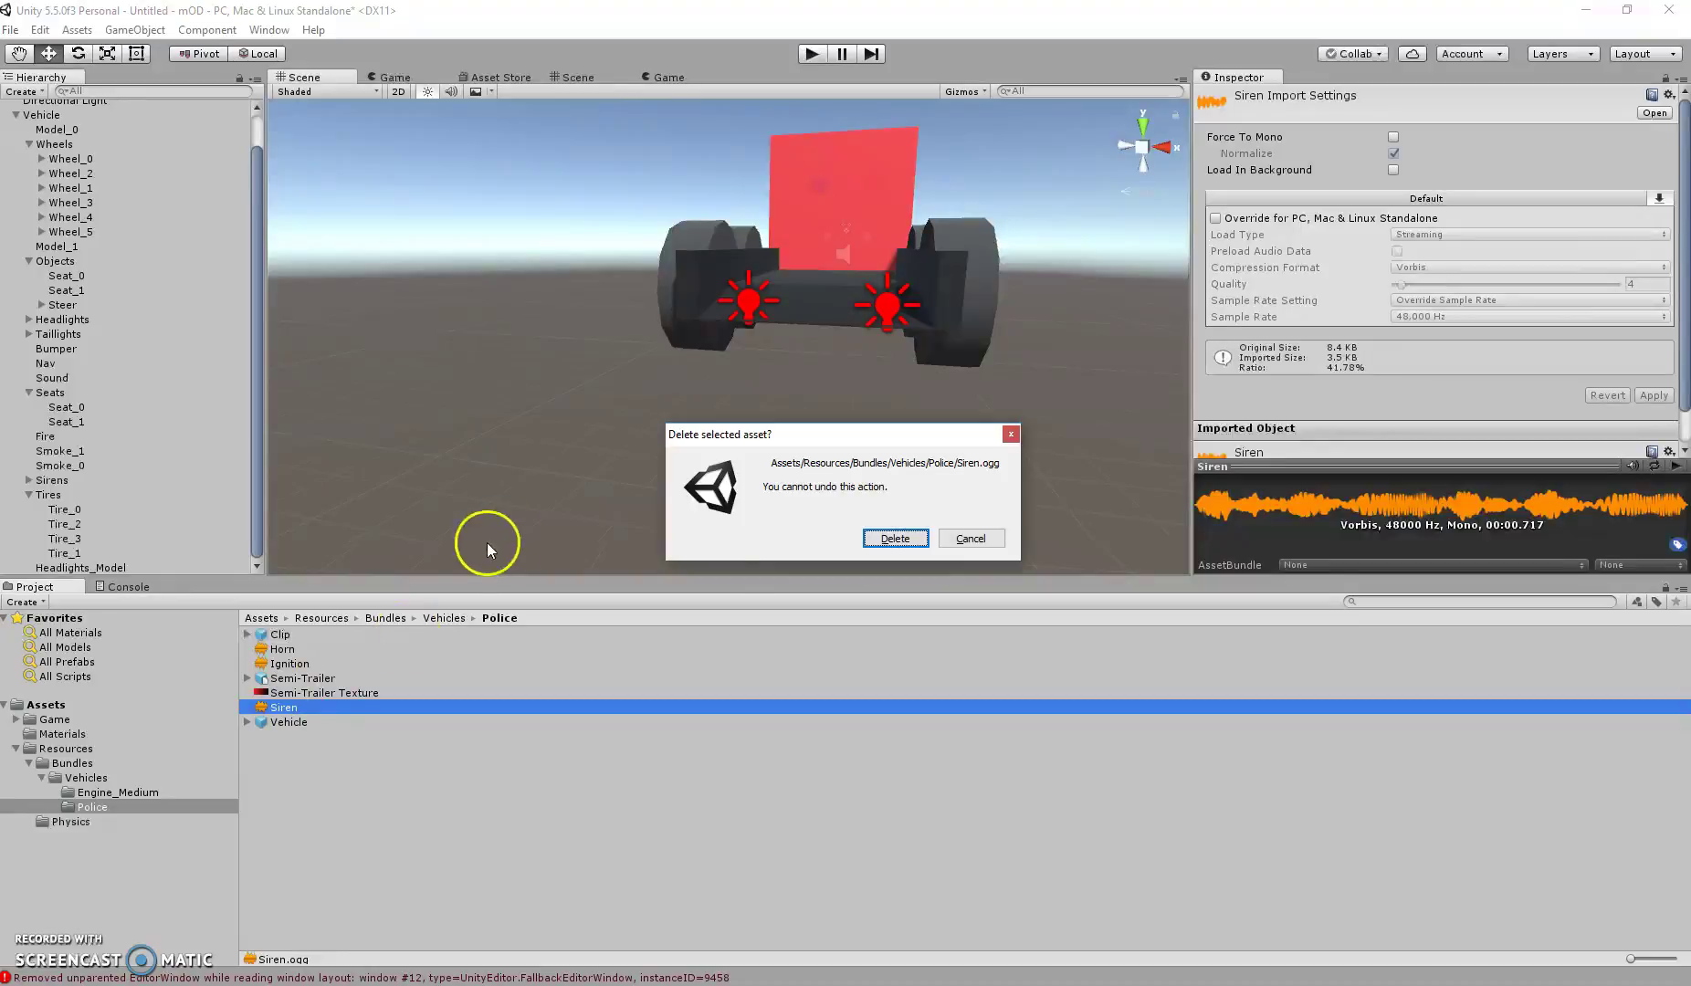
left_click(899, 541)
Inspect Model_0 and look through the Vehicle's other child objects.
scroll(84, 137, "up", 2)
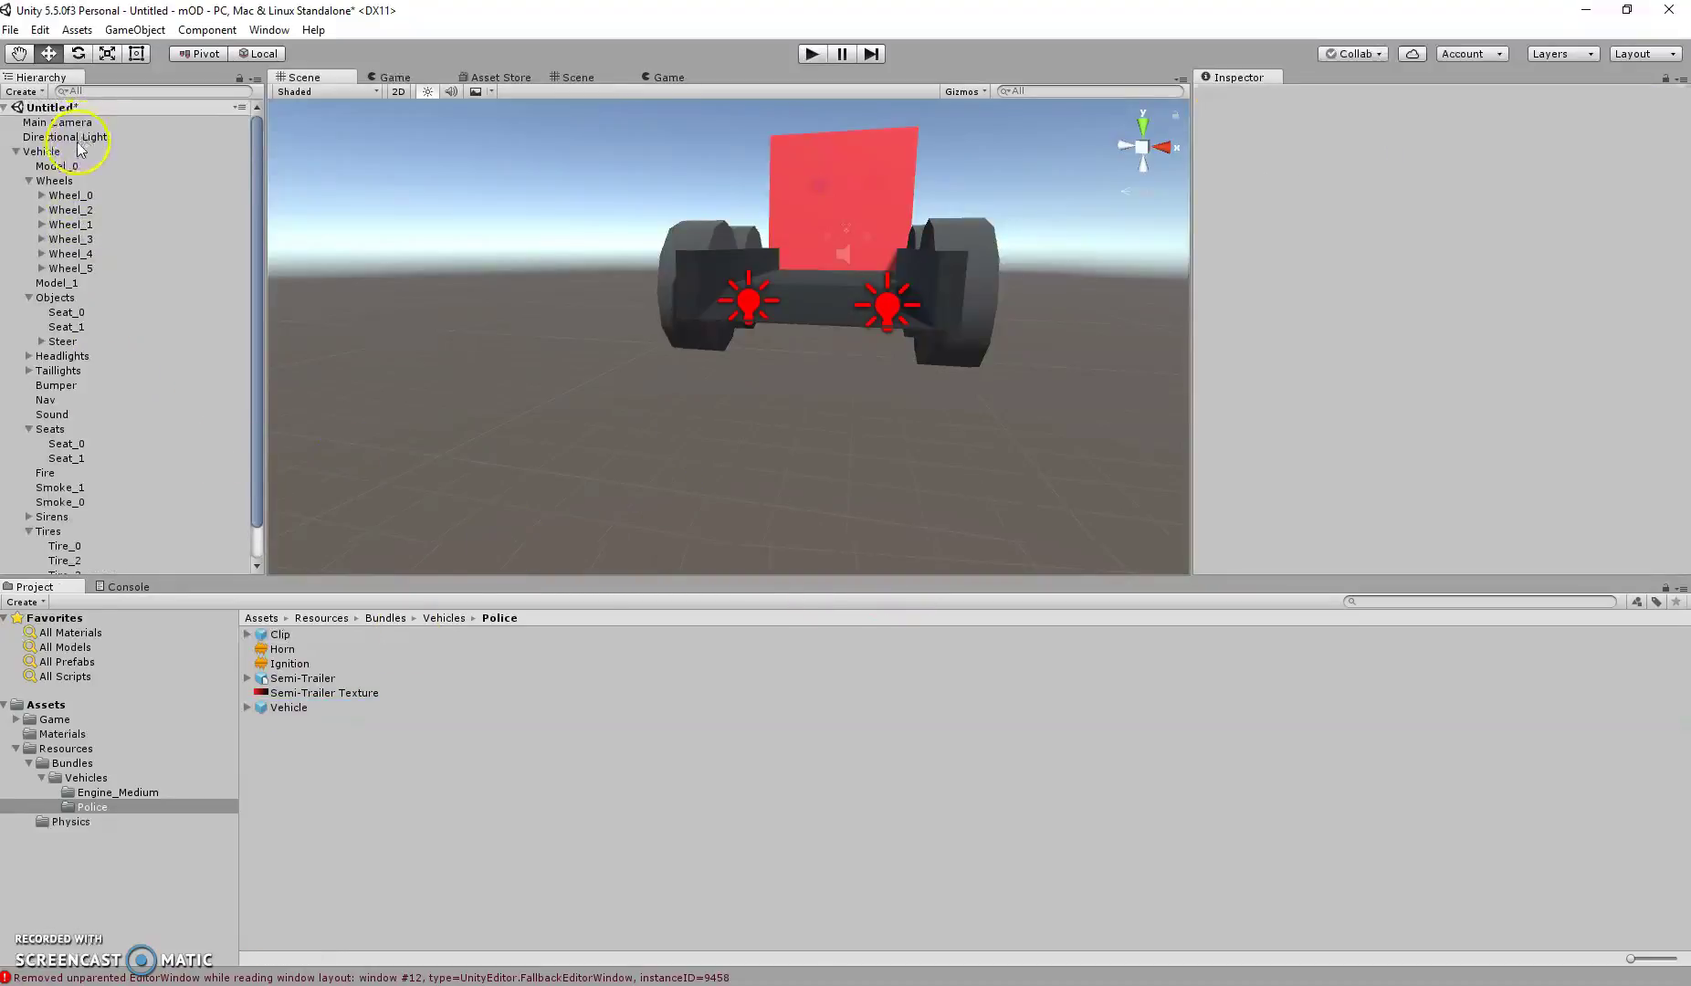
left_click(58, 166)
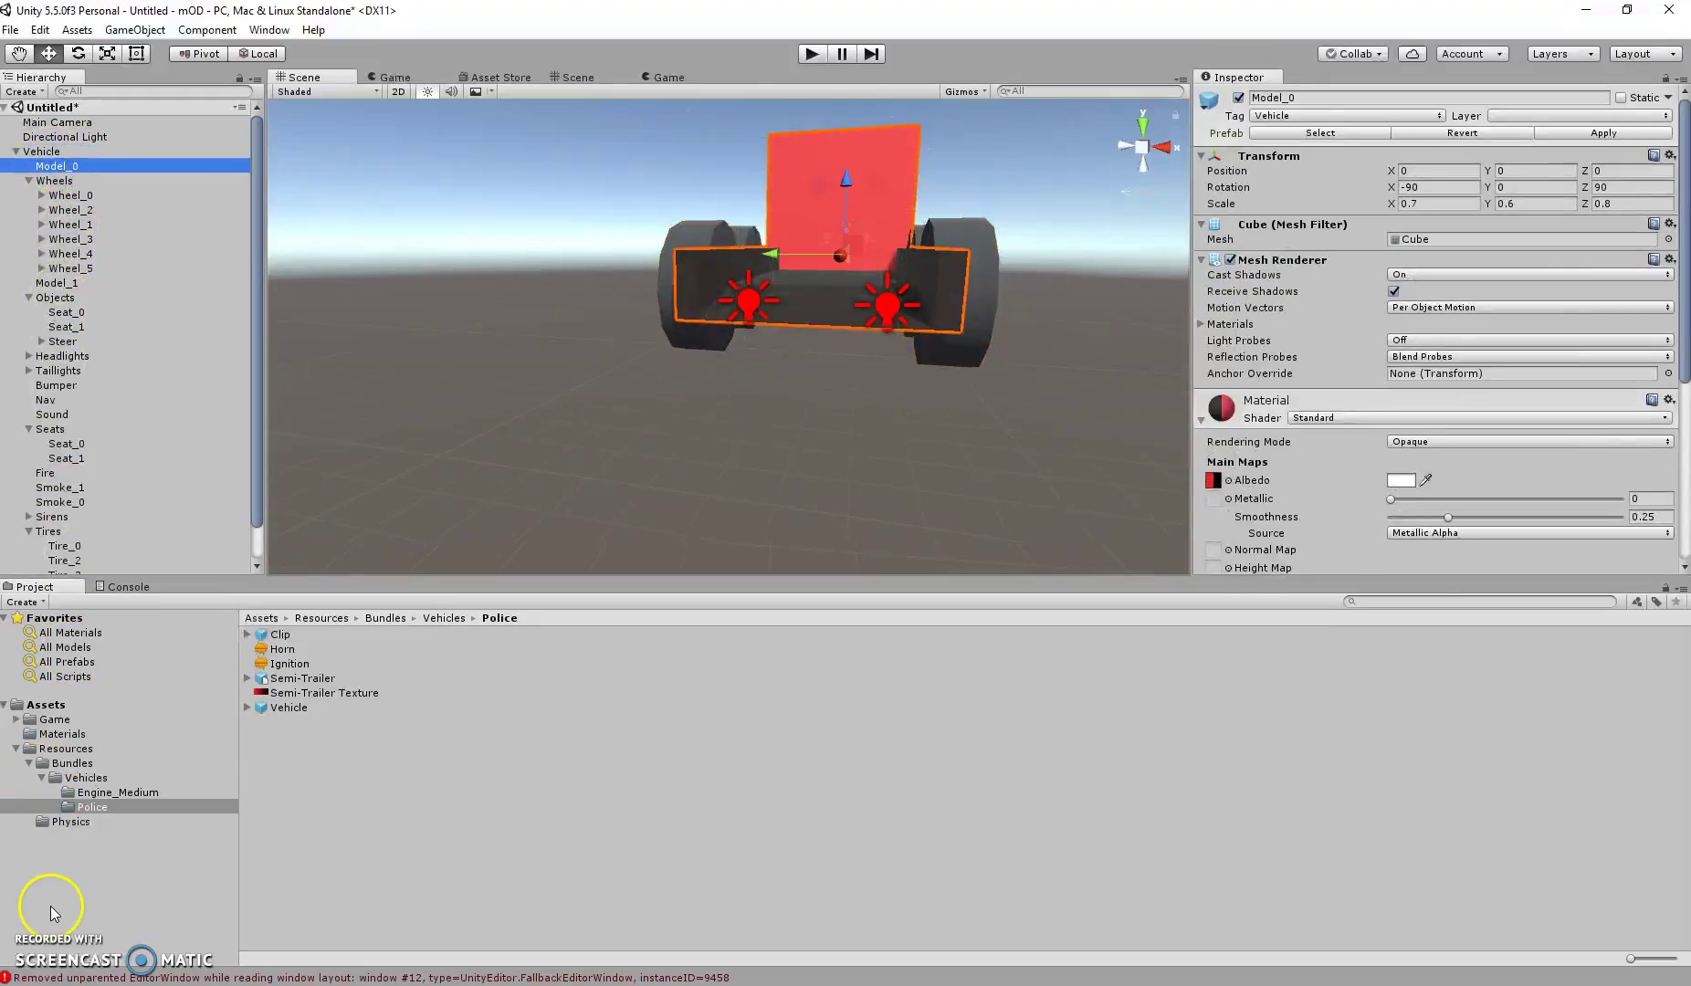
scroll(78, 182, "down", 2)
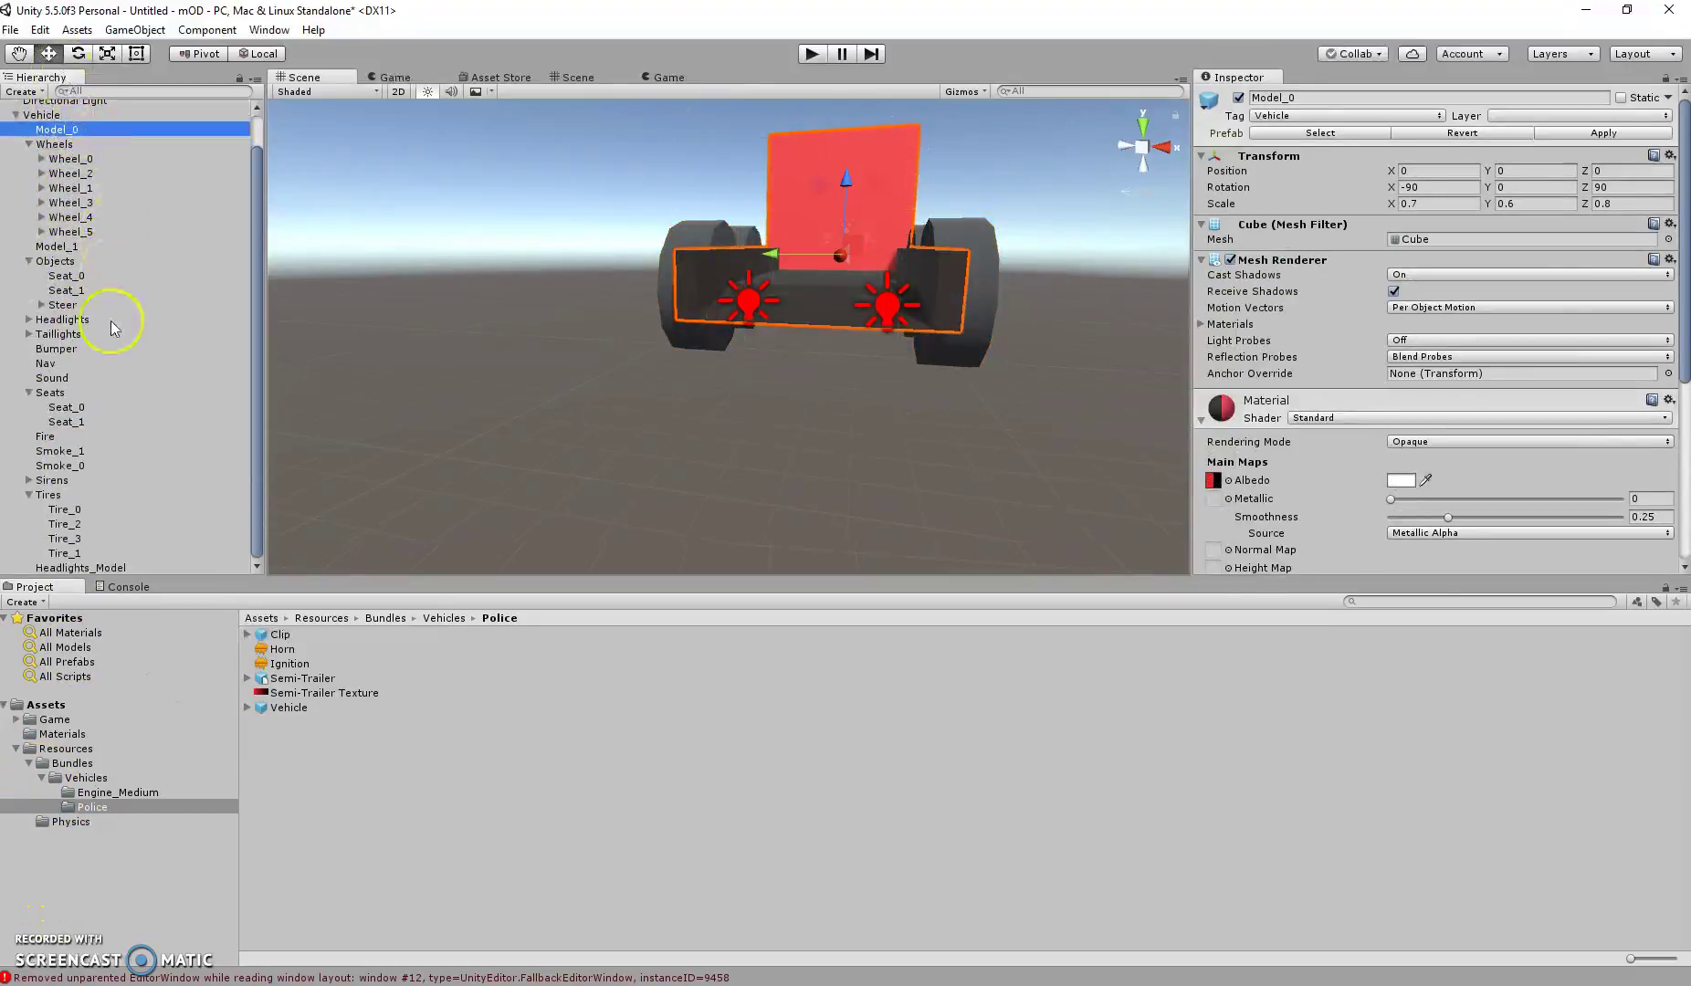